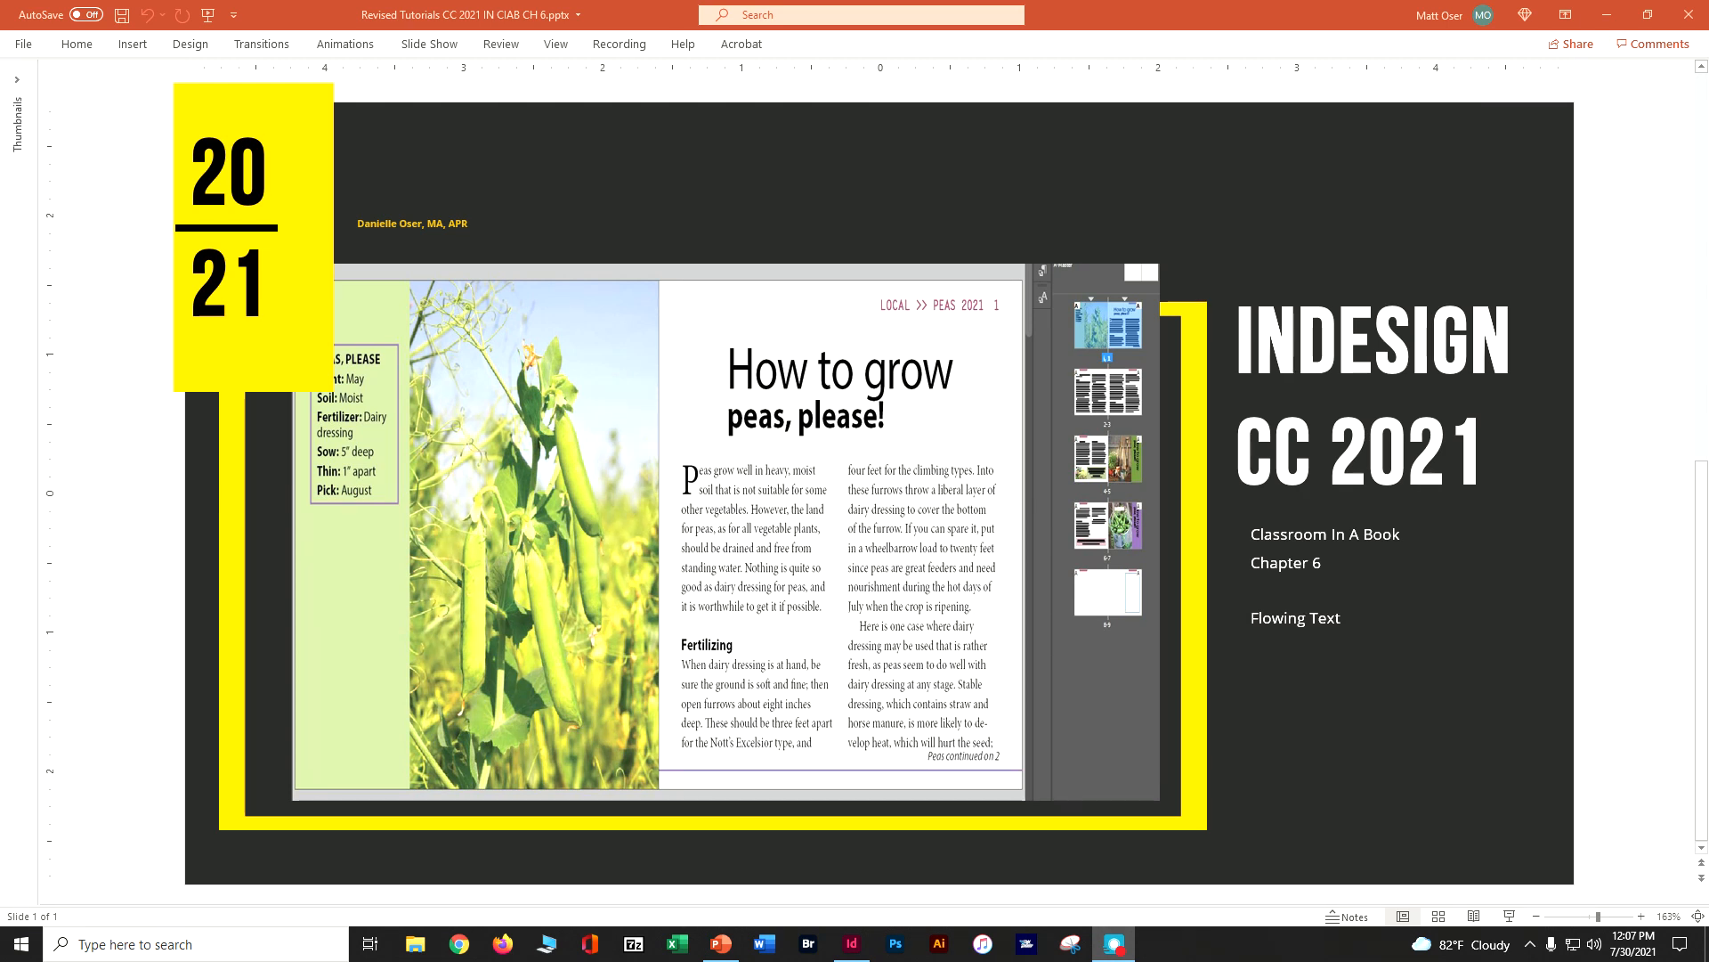
# Switch to the InDesign document doser_in ciab ch 6.indd and go to page 4
pyautogui.click(1607, 14)
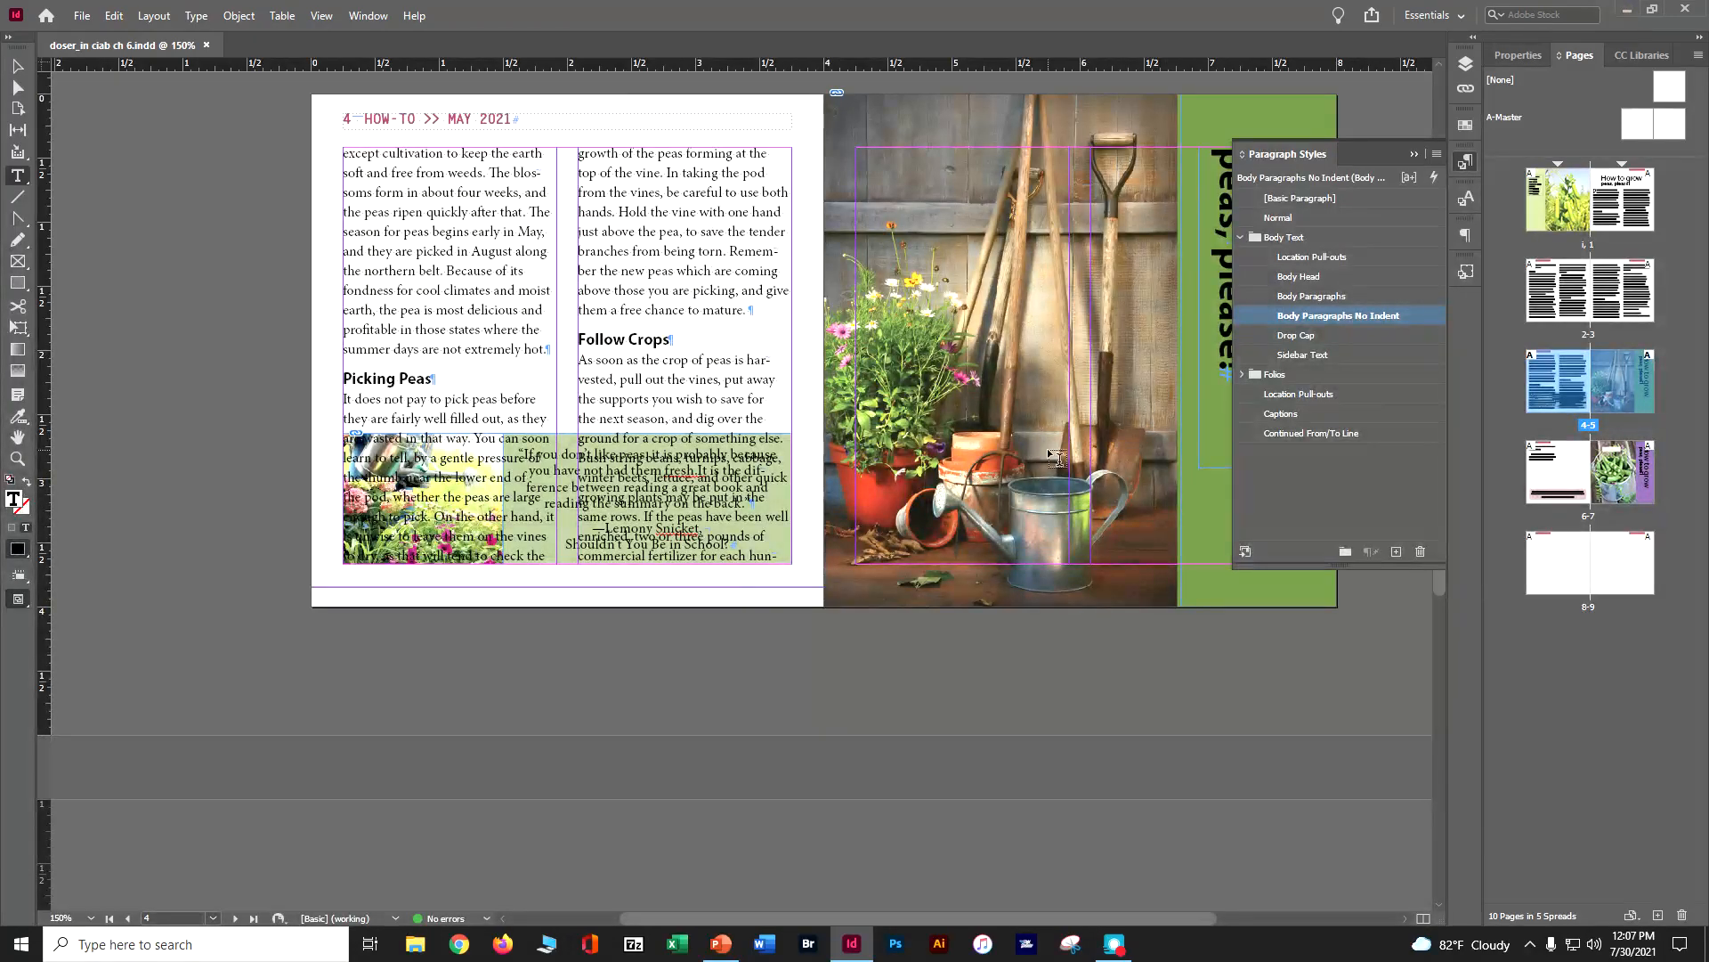
pyautogui.scroll(5, 912, 333)
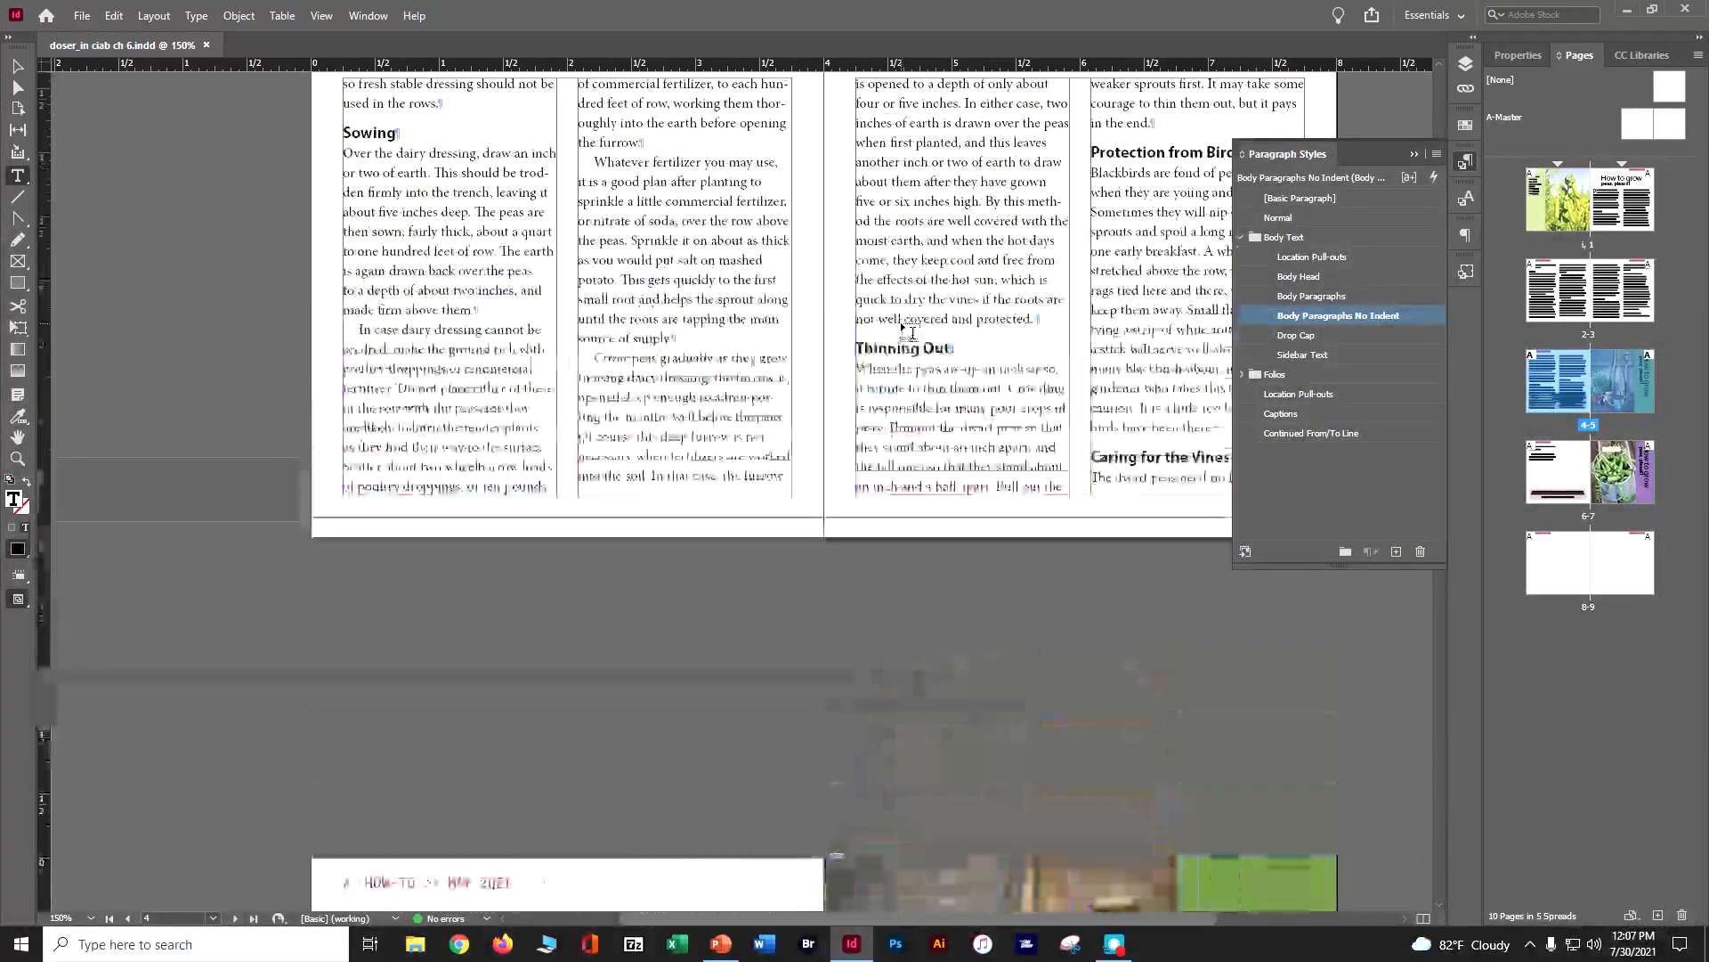
pyautogui.scroll(4, 721, 313)
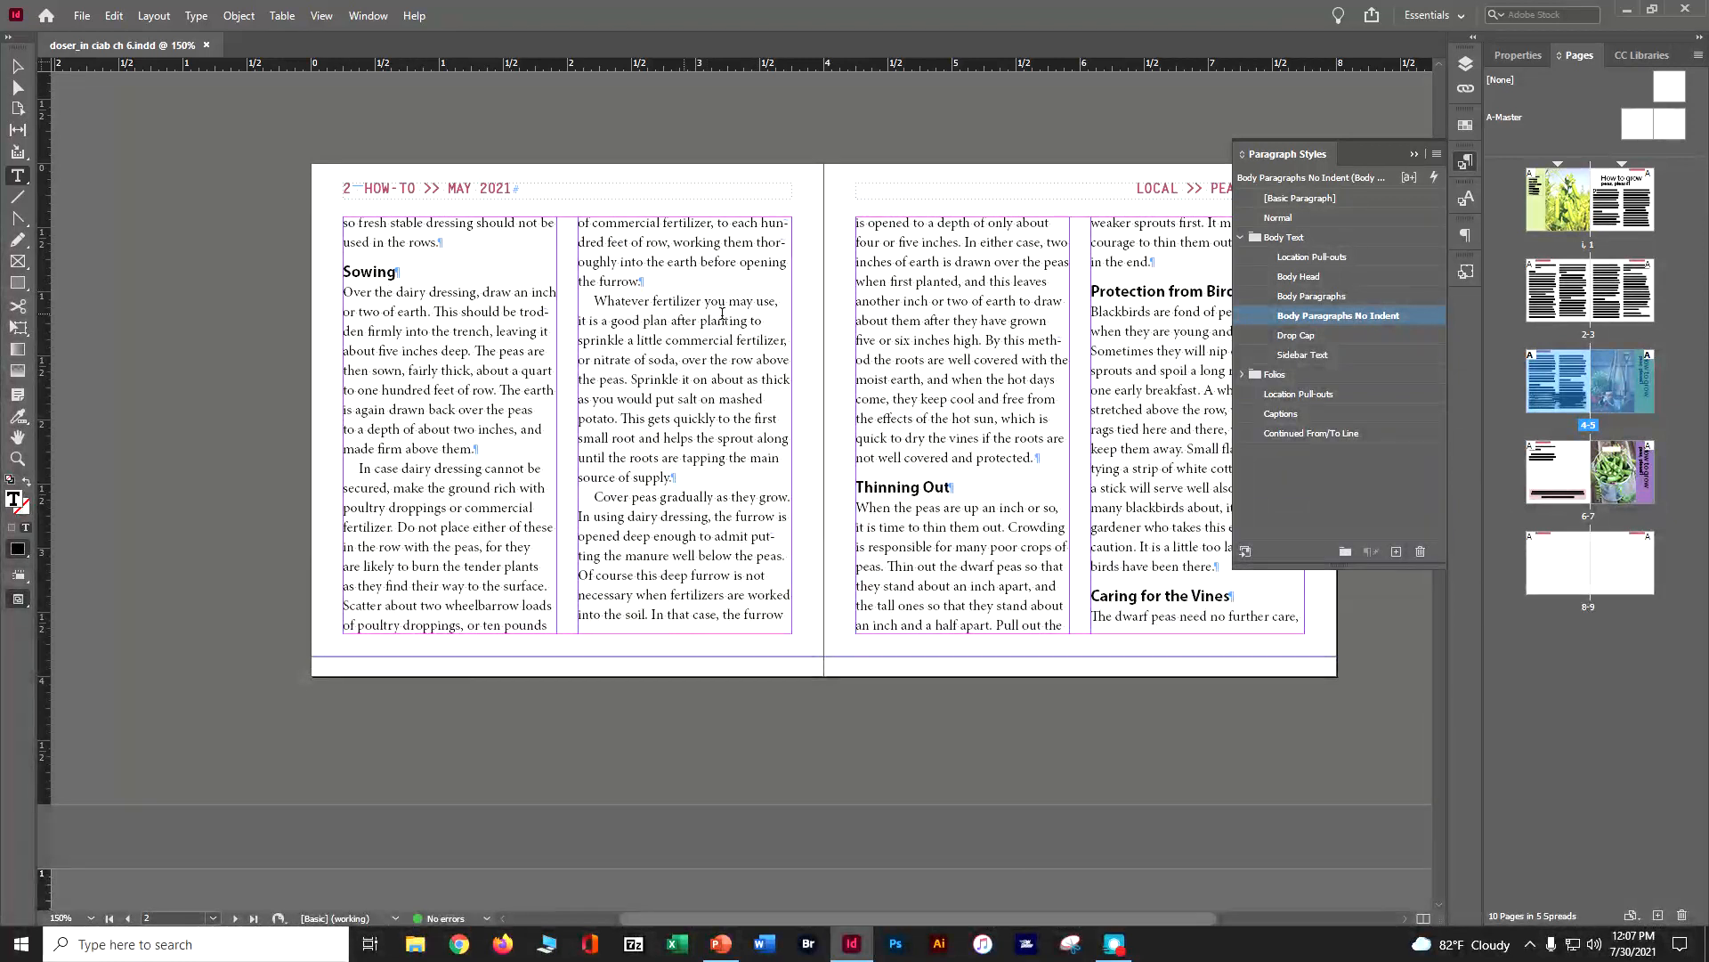
pyautogui.scroll(8, 721, 313)
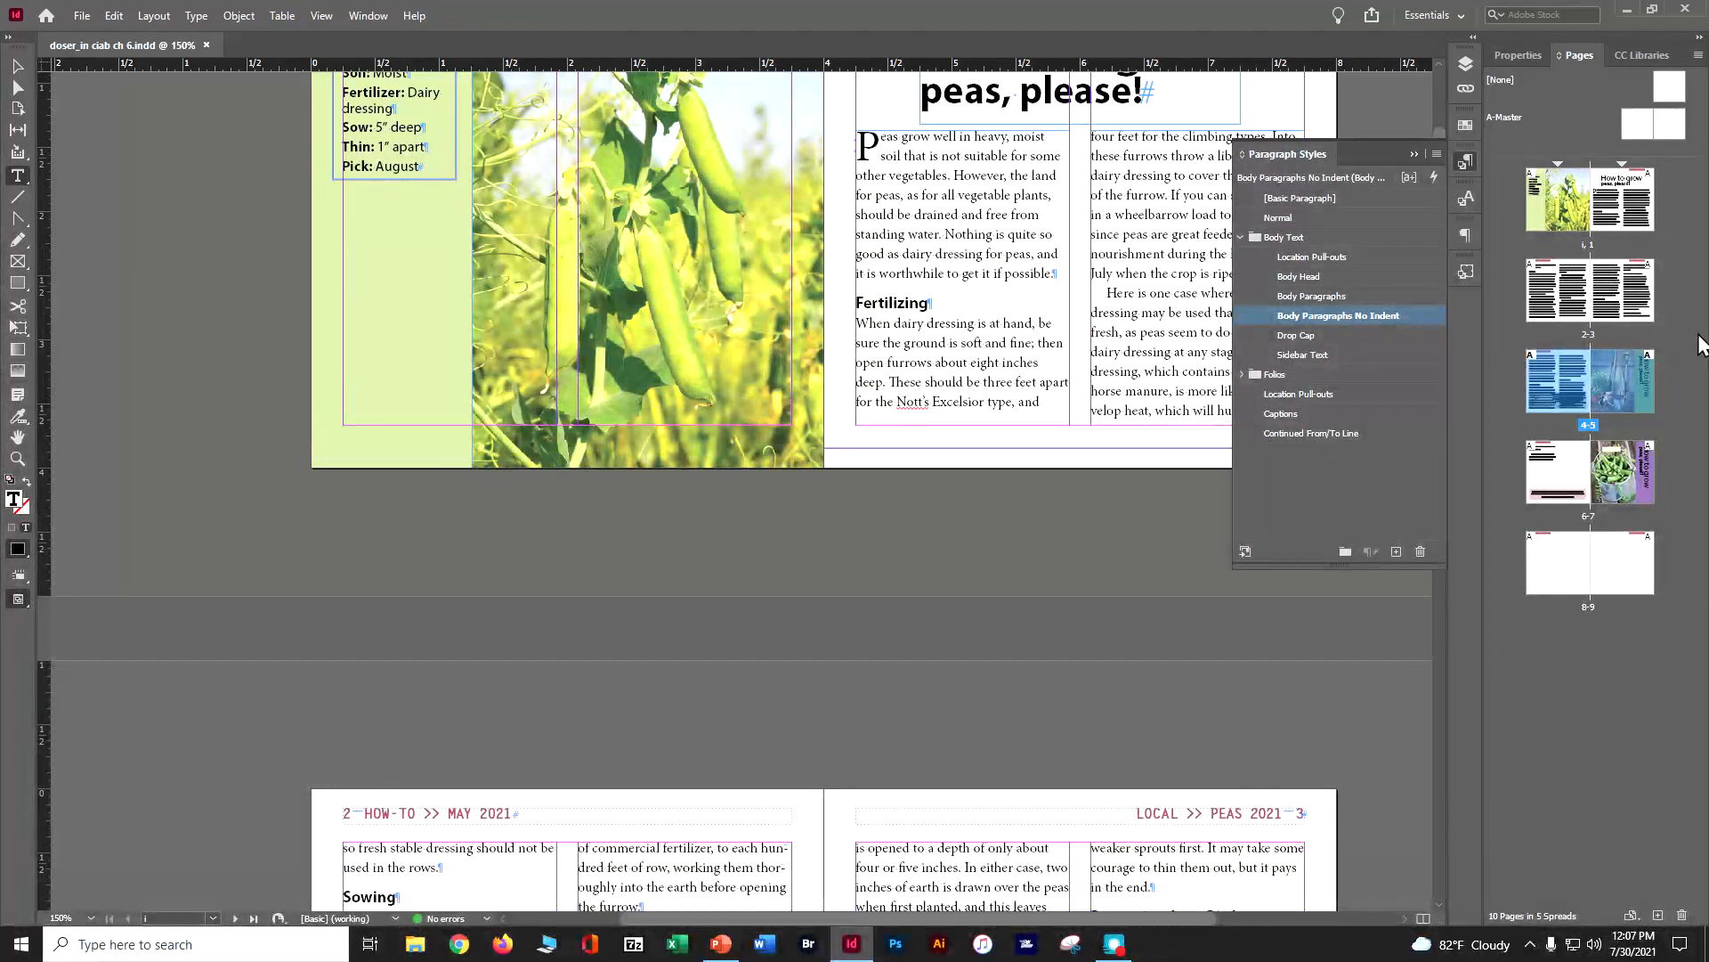
pyautogui.doubleClick(1545, 391)
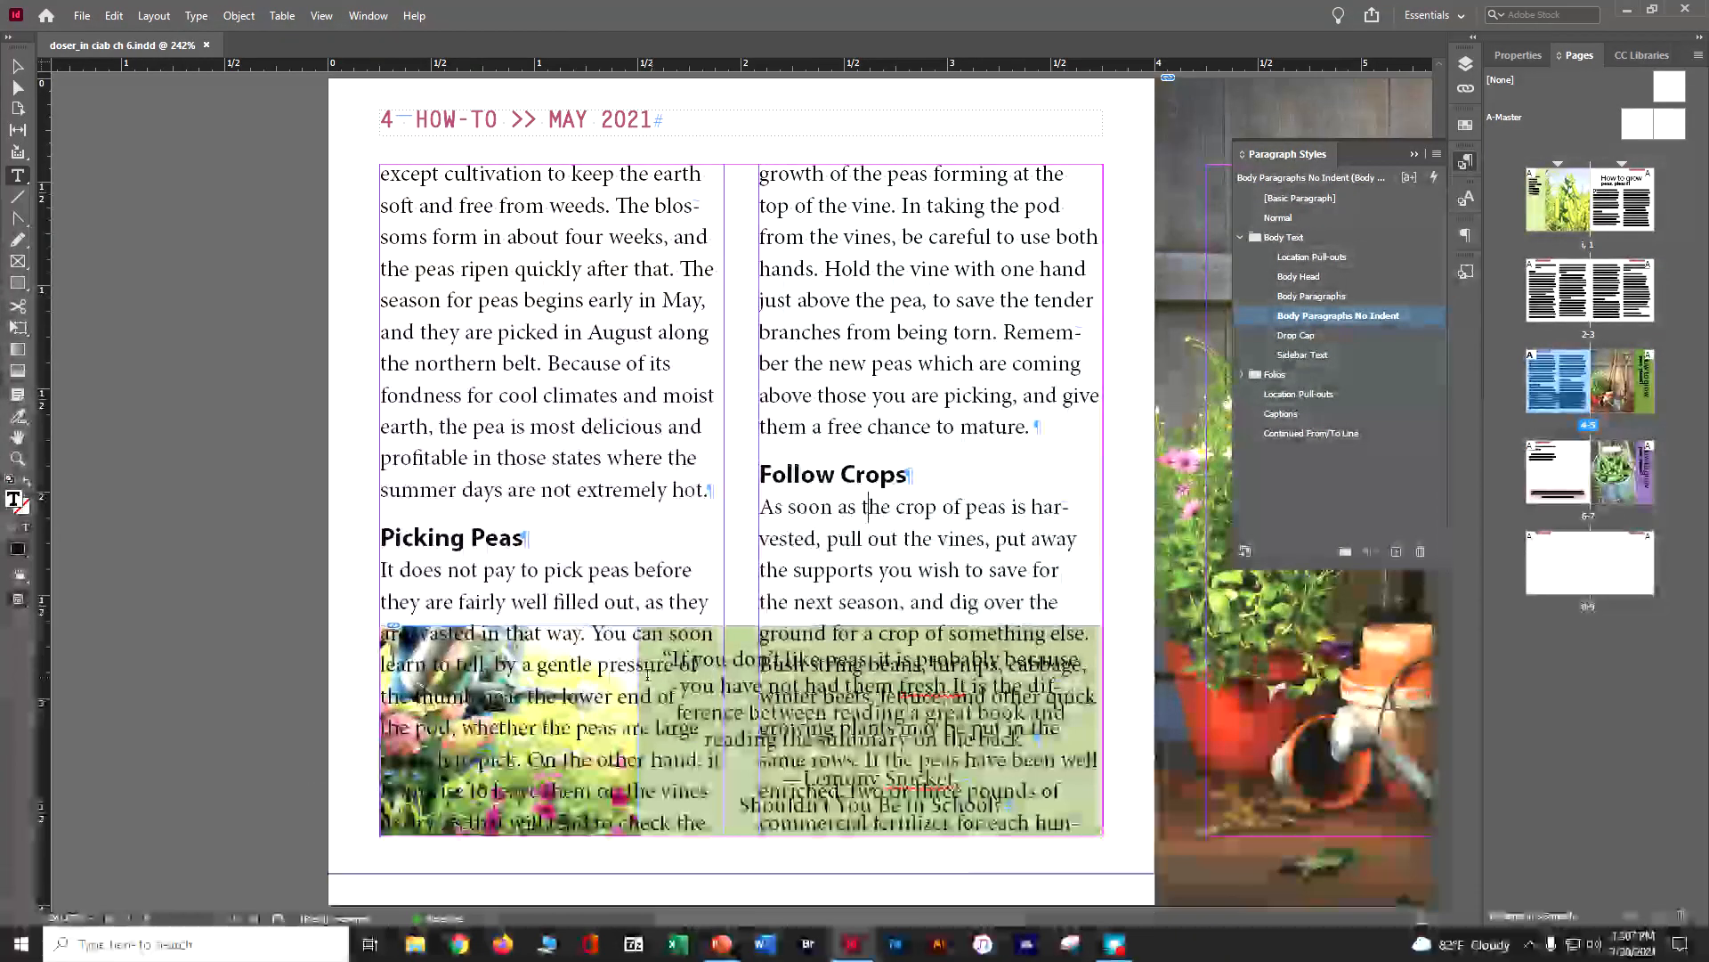
# Shorten both body text frames on page 4 so they end above the photo and green quote box
pyautogui.click(18, 66)
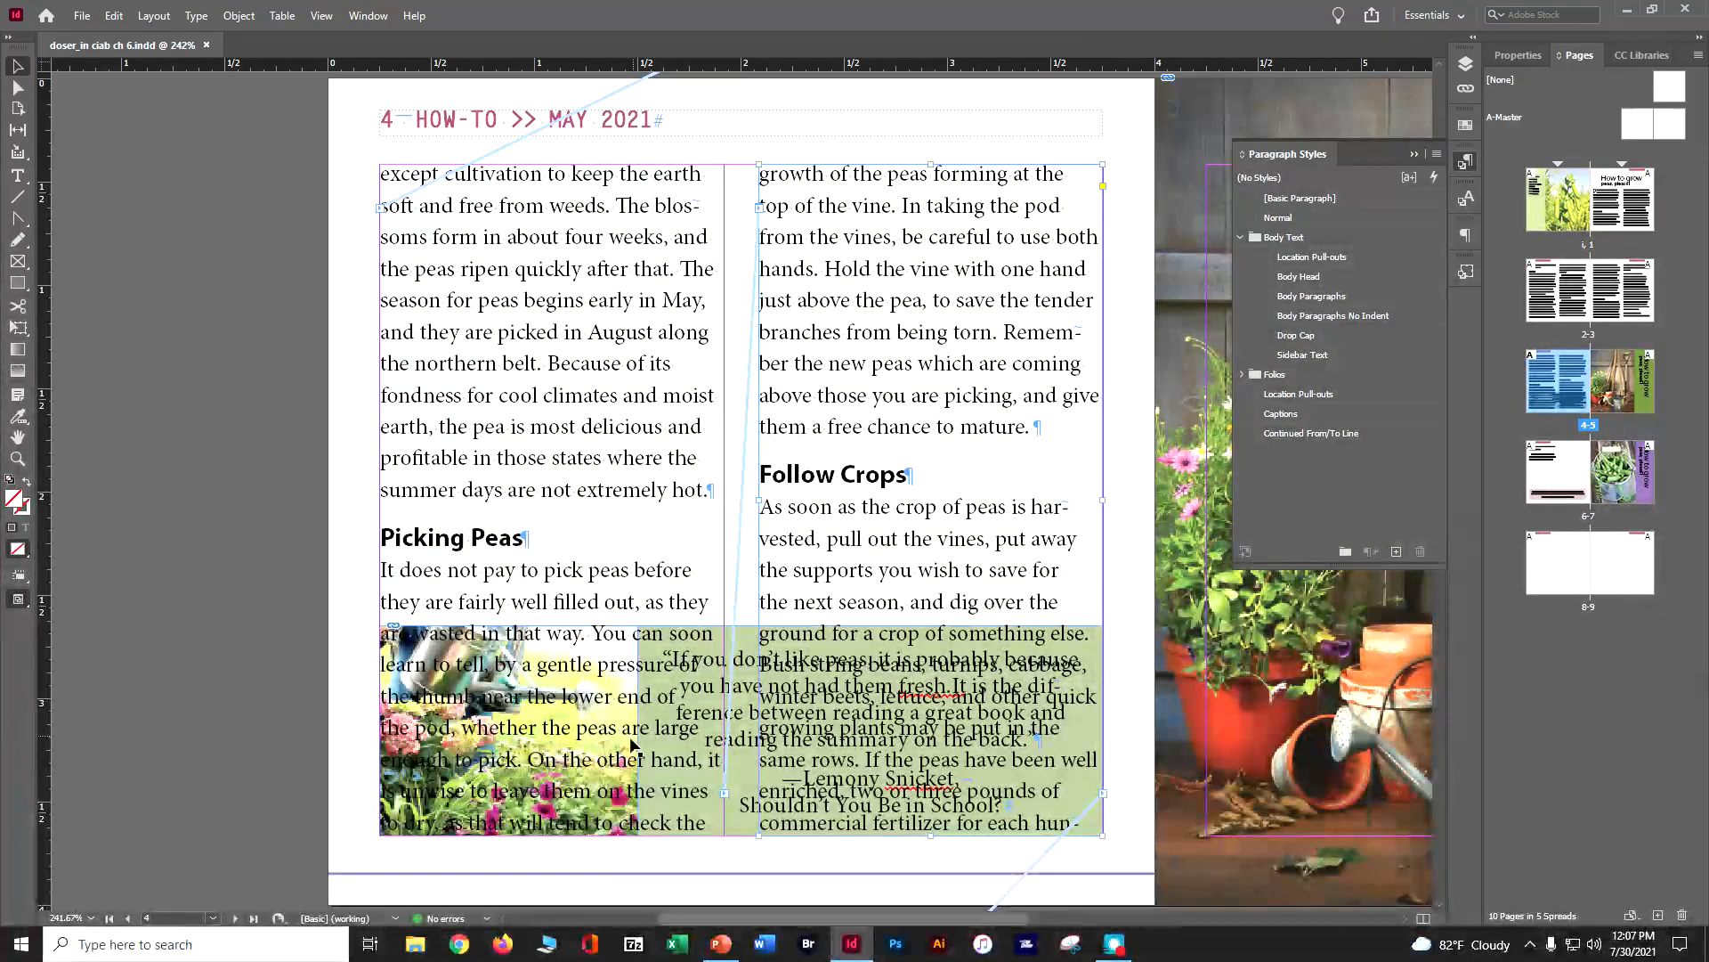
pyautogui.click(608, 837)
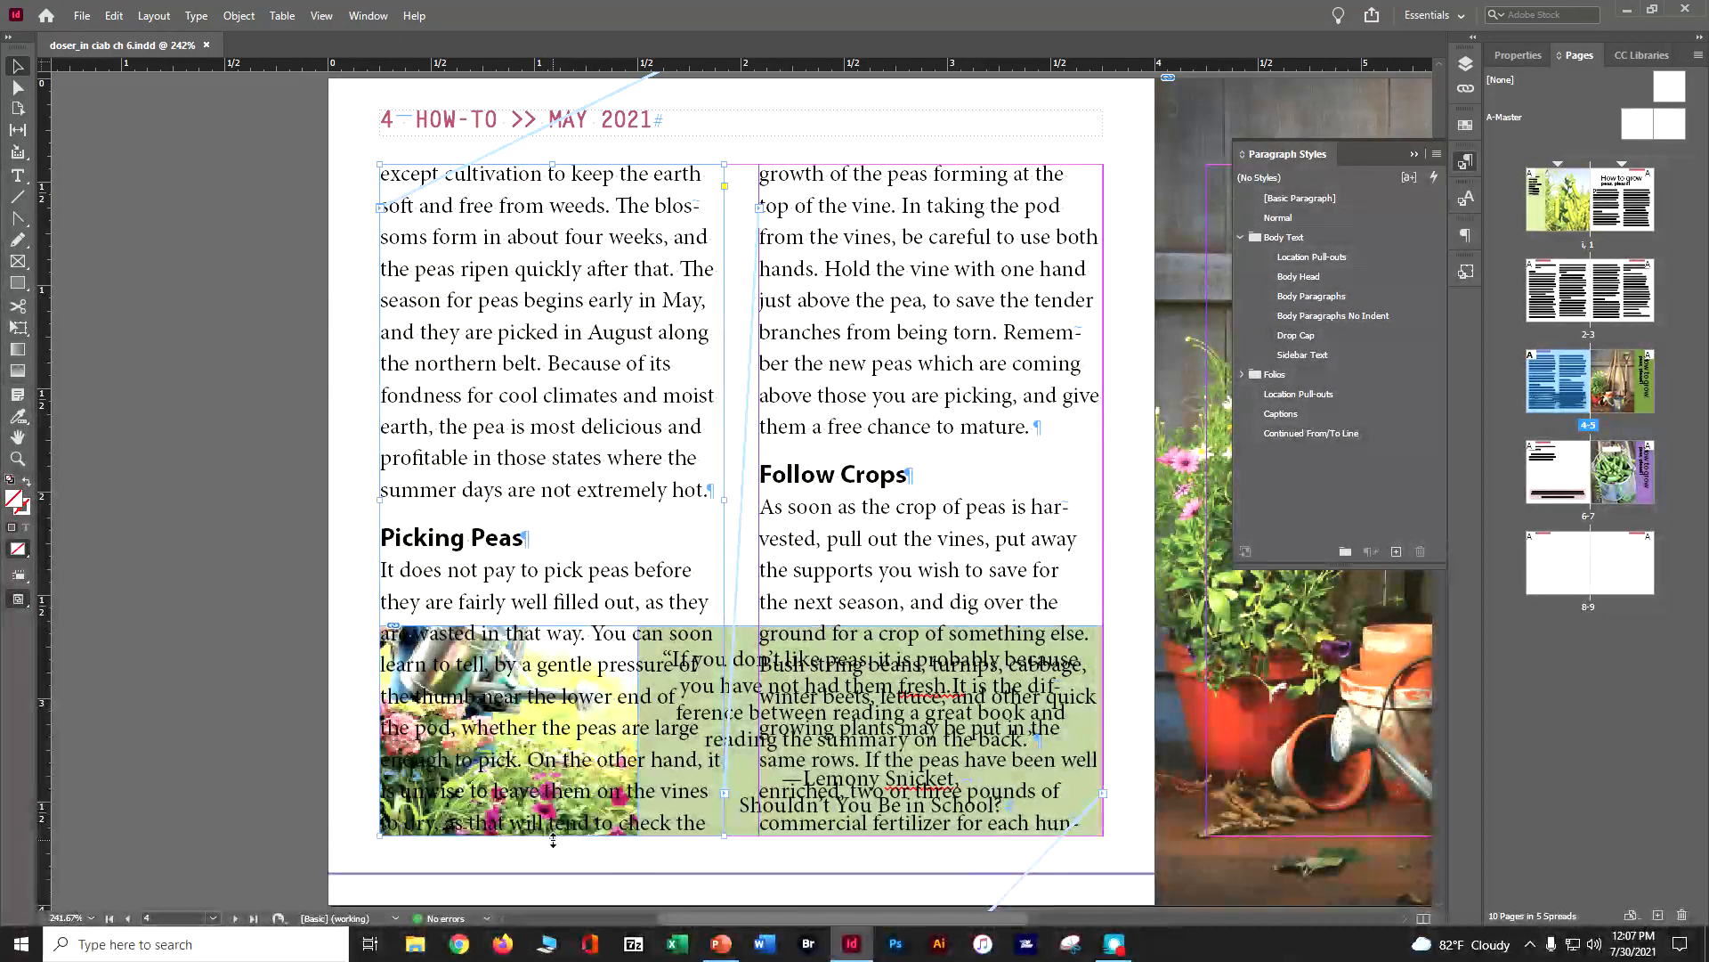
pyautogui.moveTo(552, 836); pyautogui.dragTo(590, 579)
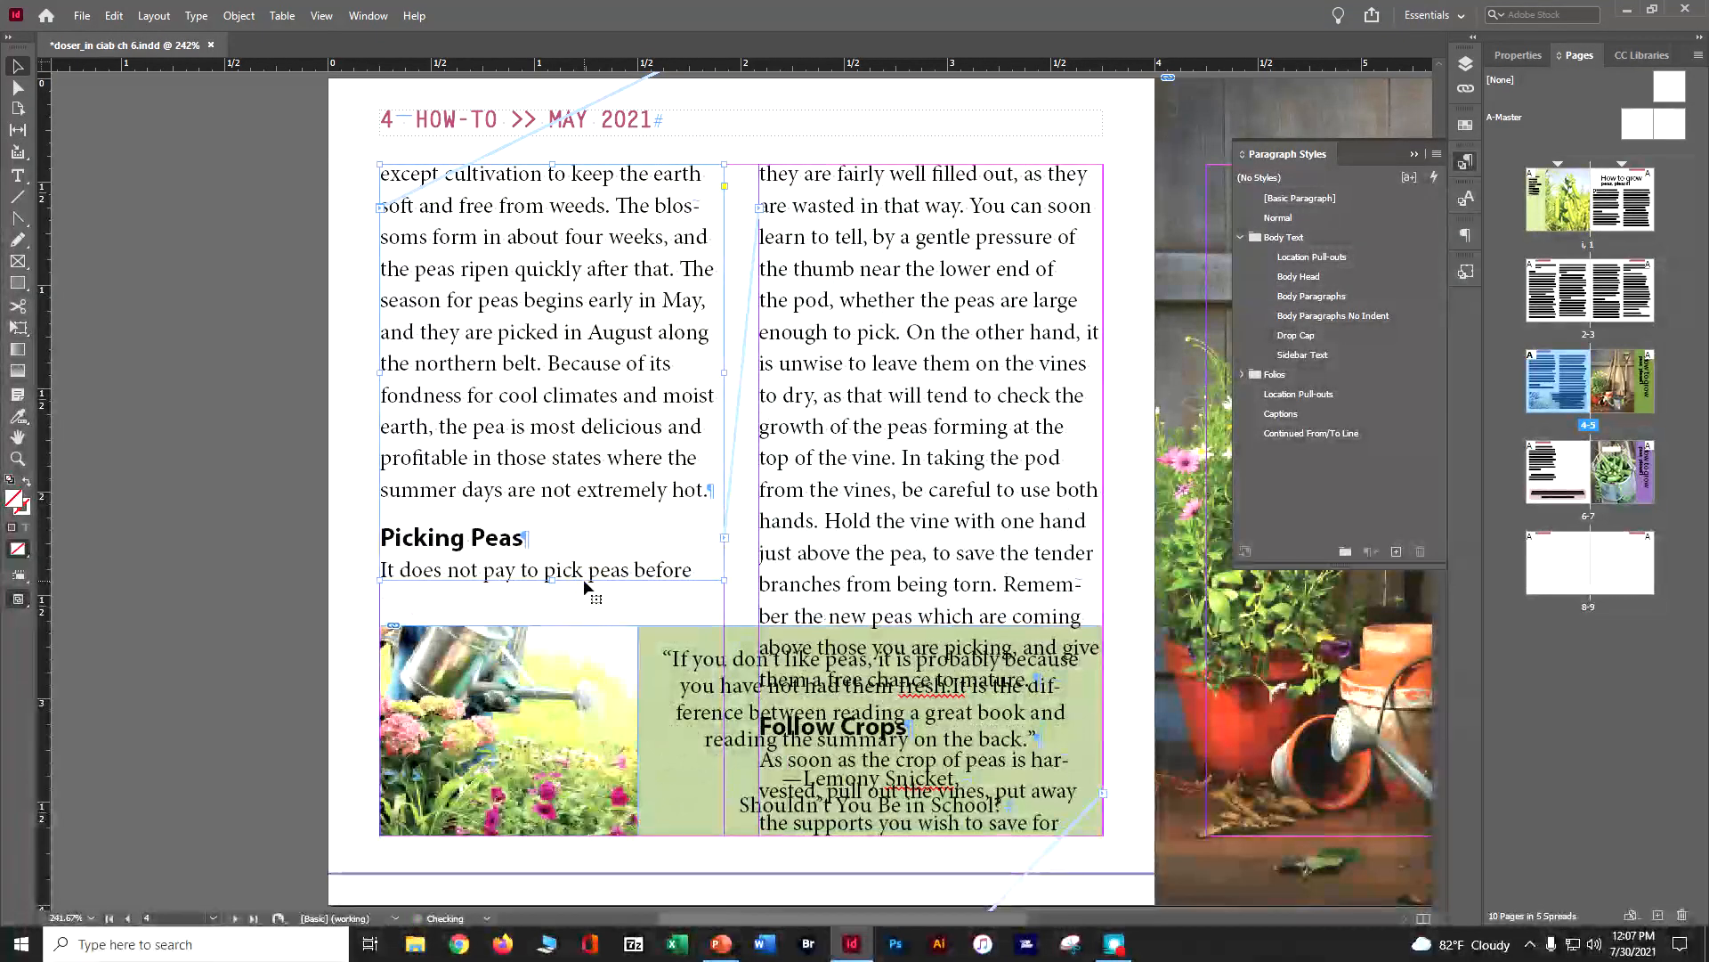
pyautogui.click(775, 742)
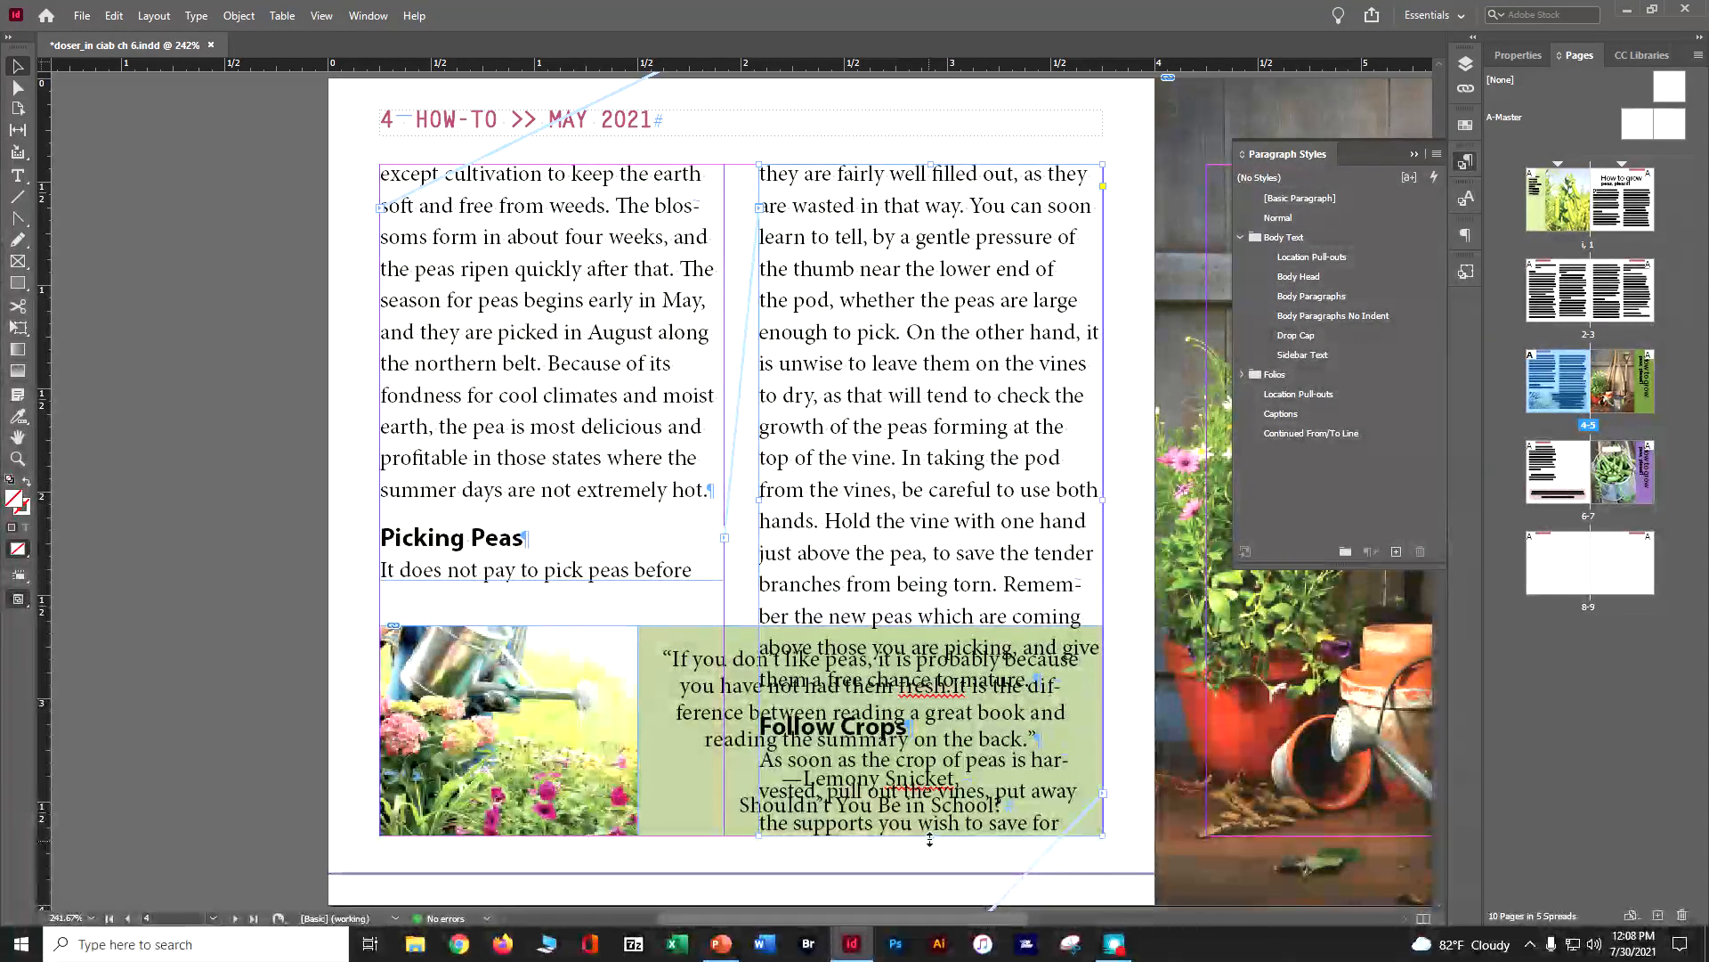
pyautogui.moveTo(932, 811); pyautogui.dragTo(953, 584)
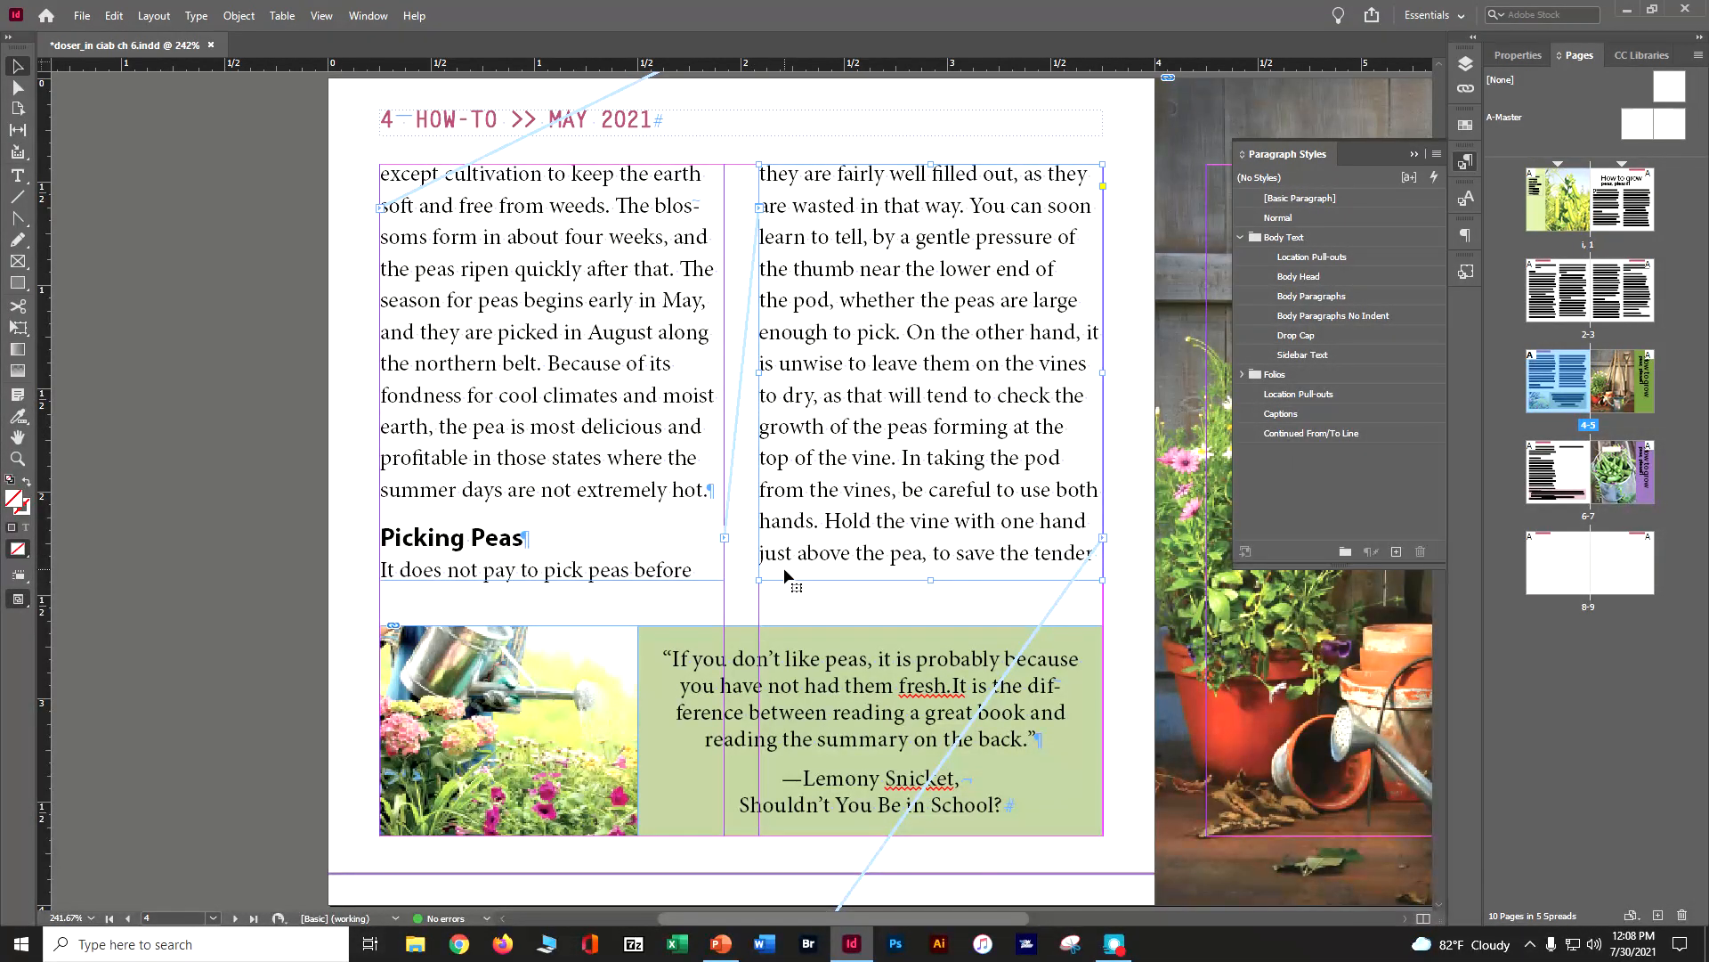
# Go to the next spread and shorten both body text frames on page 6 to end above the pink quote box
pyautogui.click(161, 20)
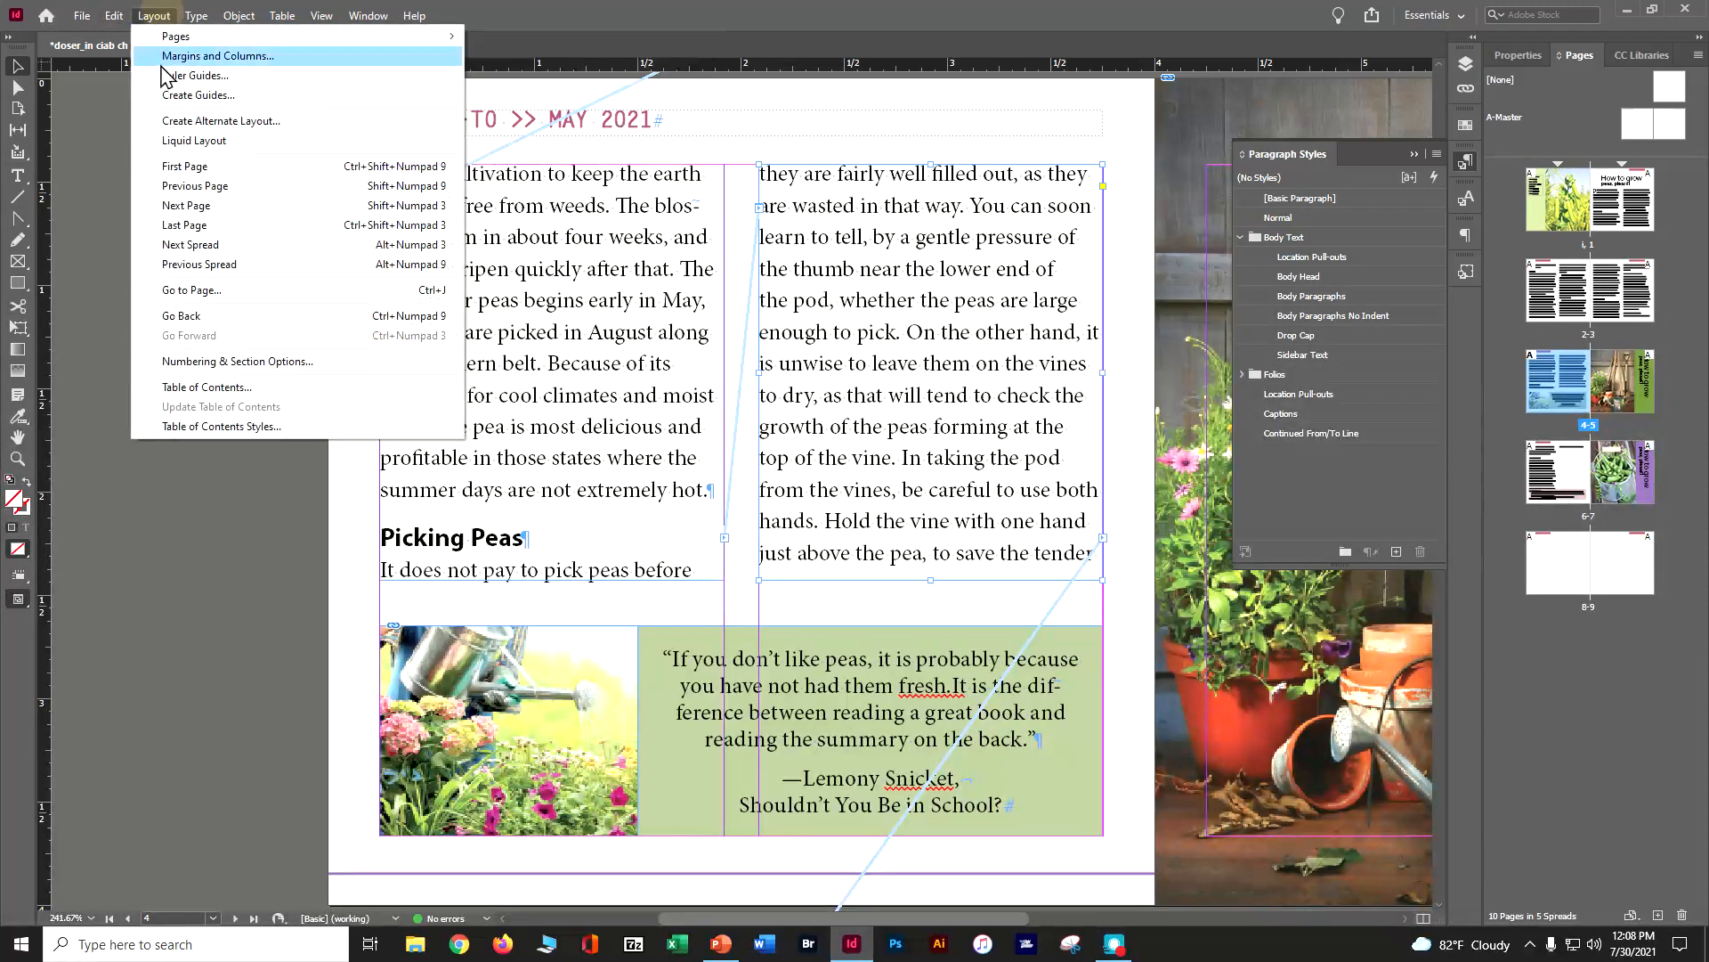
pyautogui.click(181, 246)
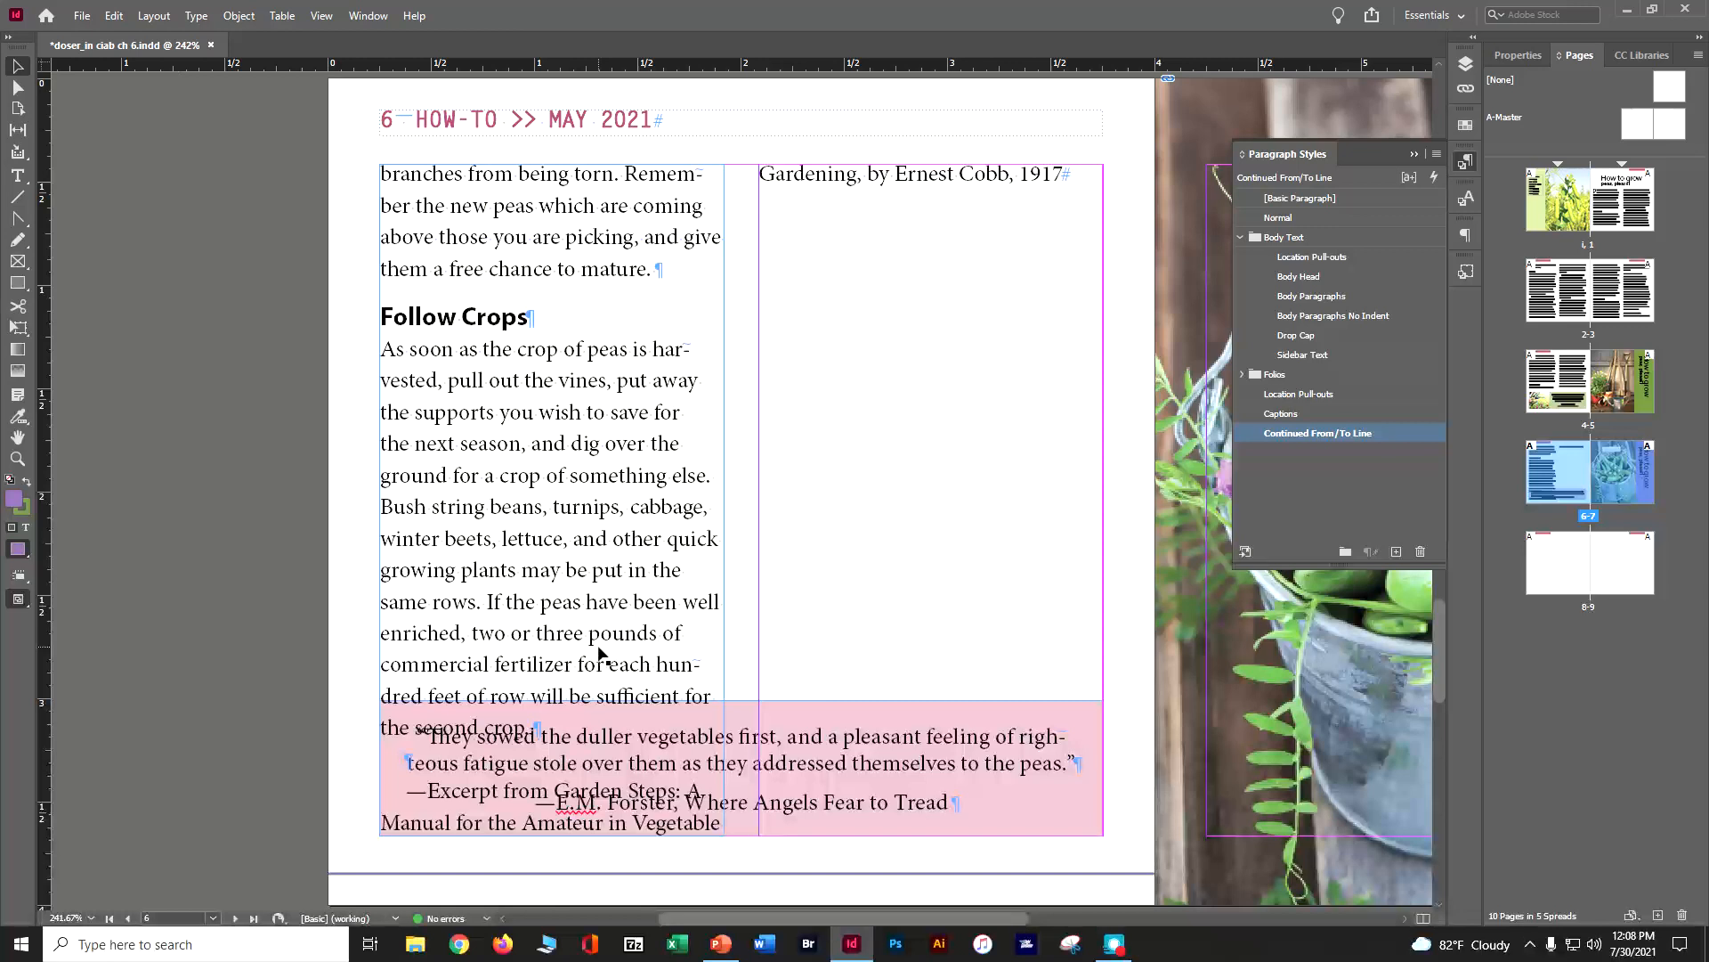
pyautogui.click(576, 694)
pyautogui.moveTo(552, 836); pyautogui.dragTo(554, 649)
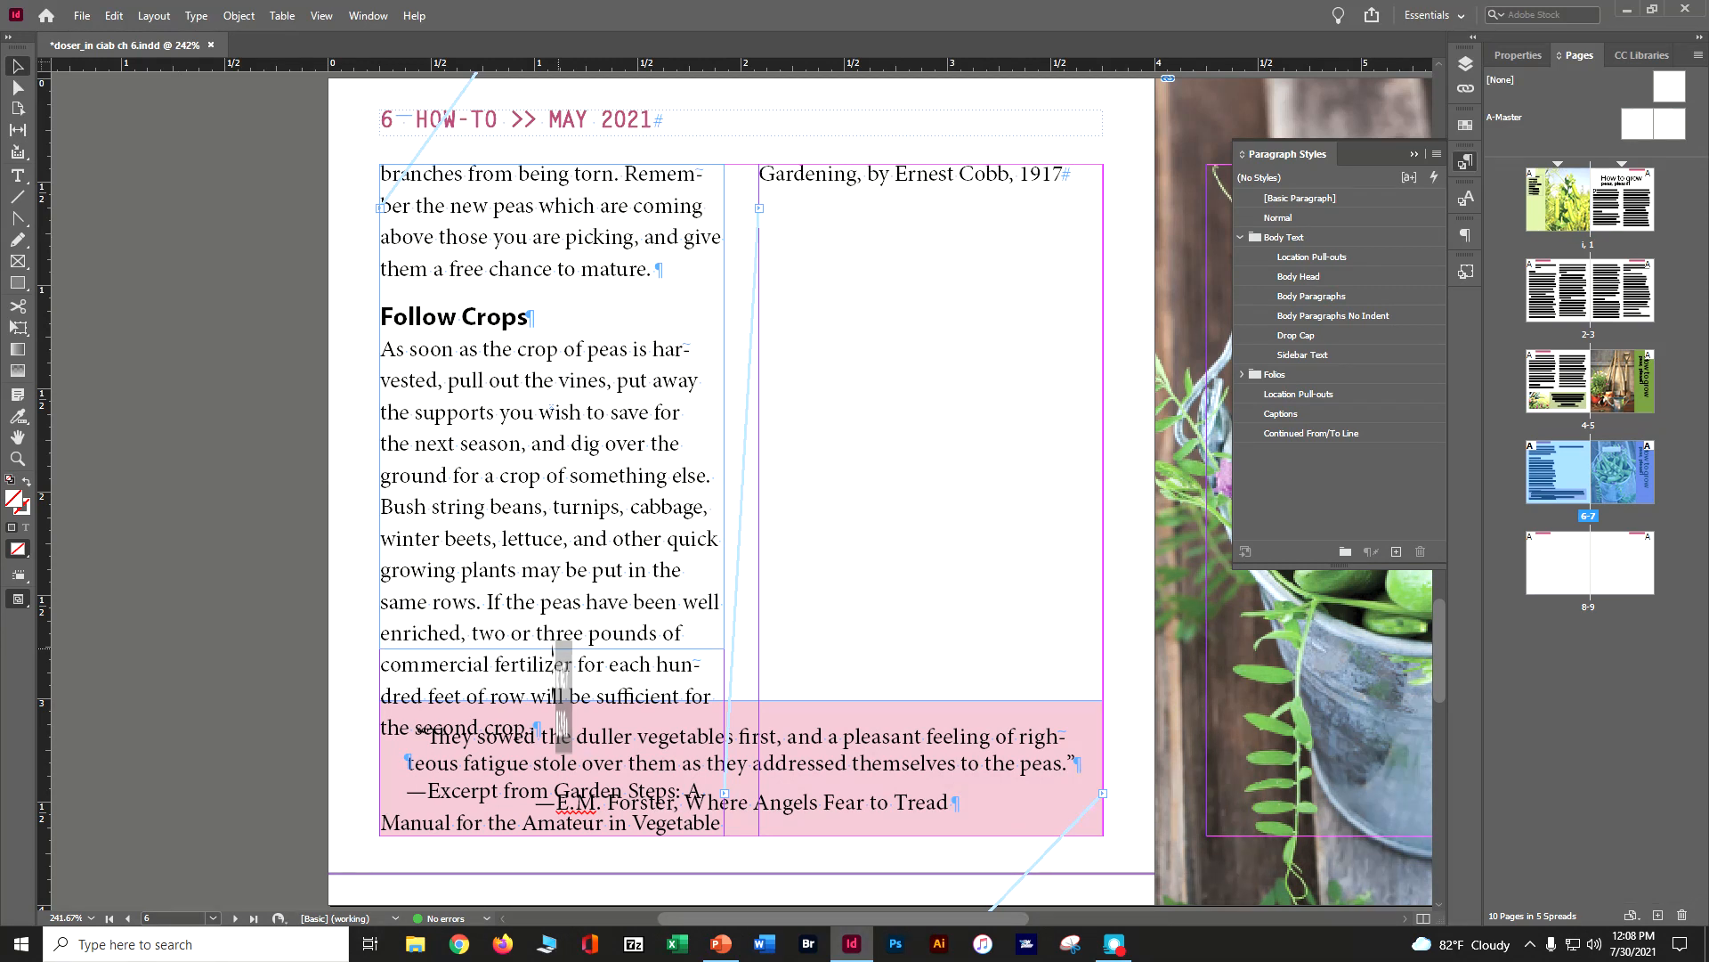
pyautogui.moveTo(562, 659); pyautogui.dragTo(565, 656)
pyautogui.click(938, 833)
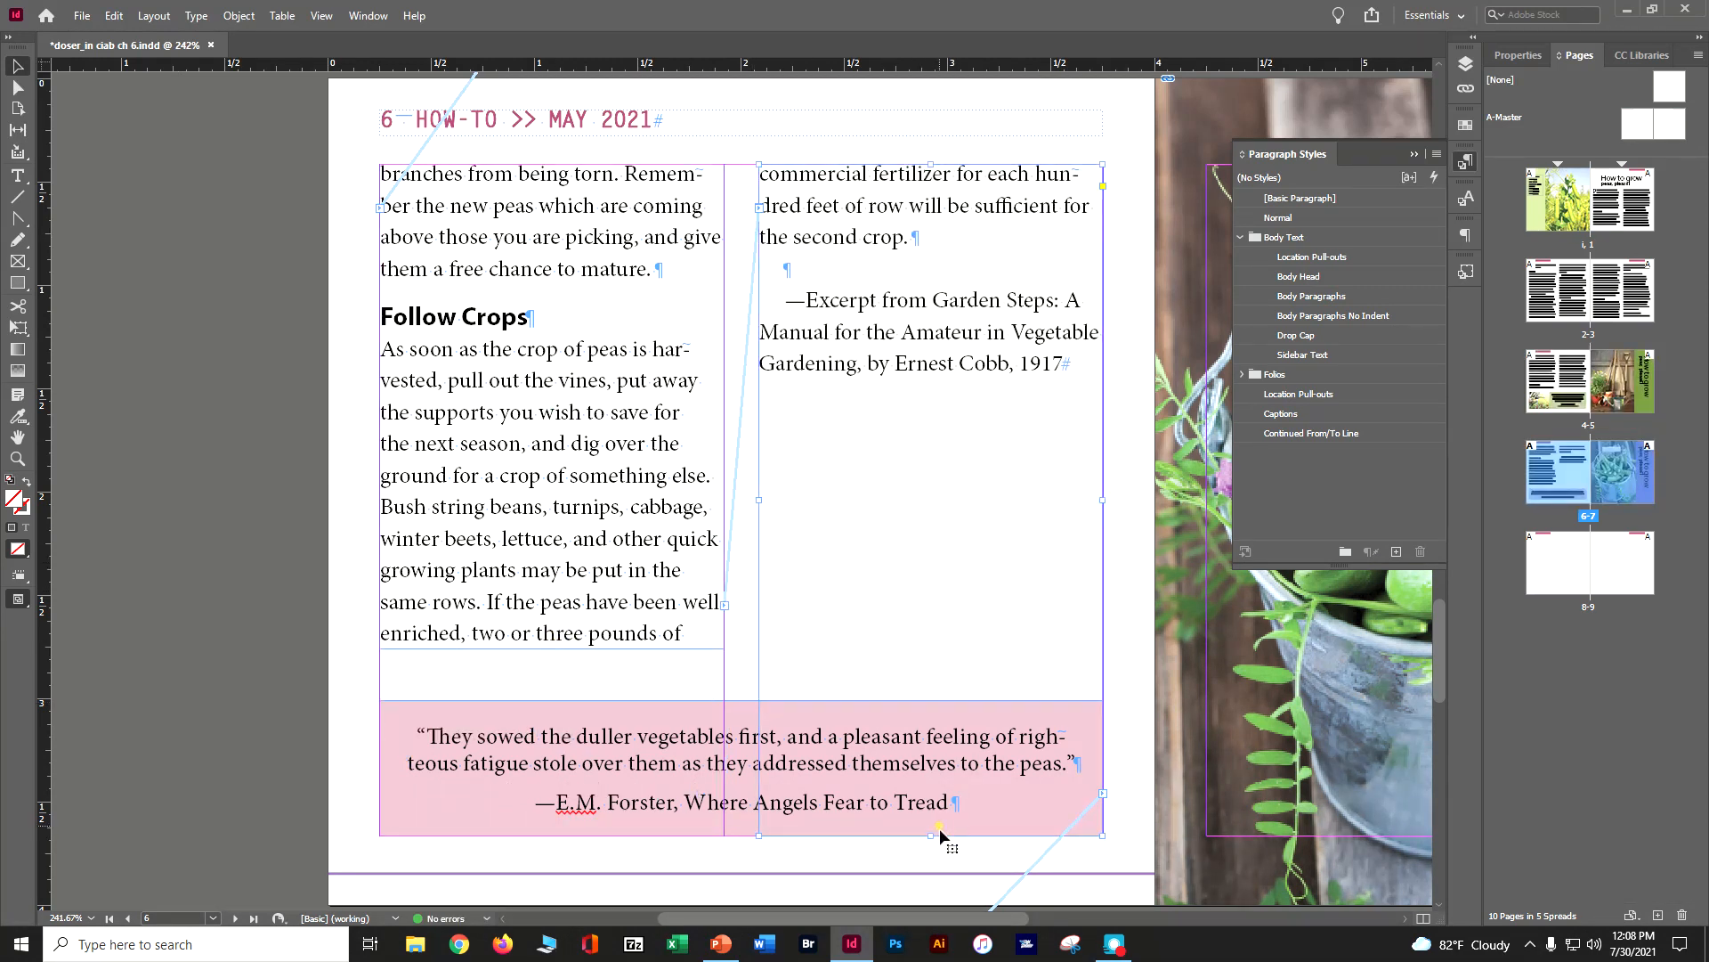
pyautogui.scroll(-2, 989, 866)
pyautogui.moveTo(932, 768); pyautogui.dragTo(932, 584)
# Deselect the text frame and save the document
pyautogui.scroll(-20, 931, 606)
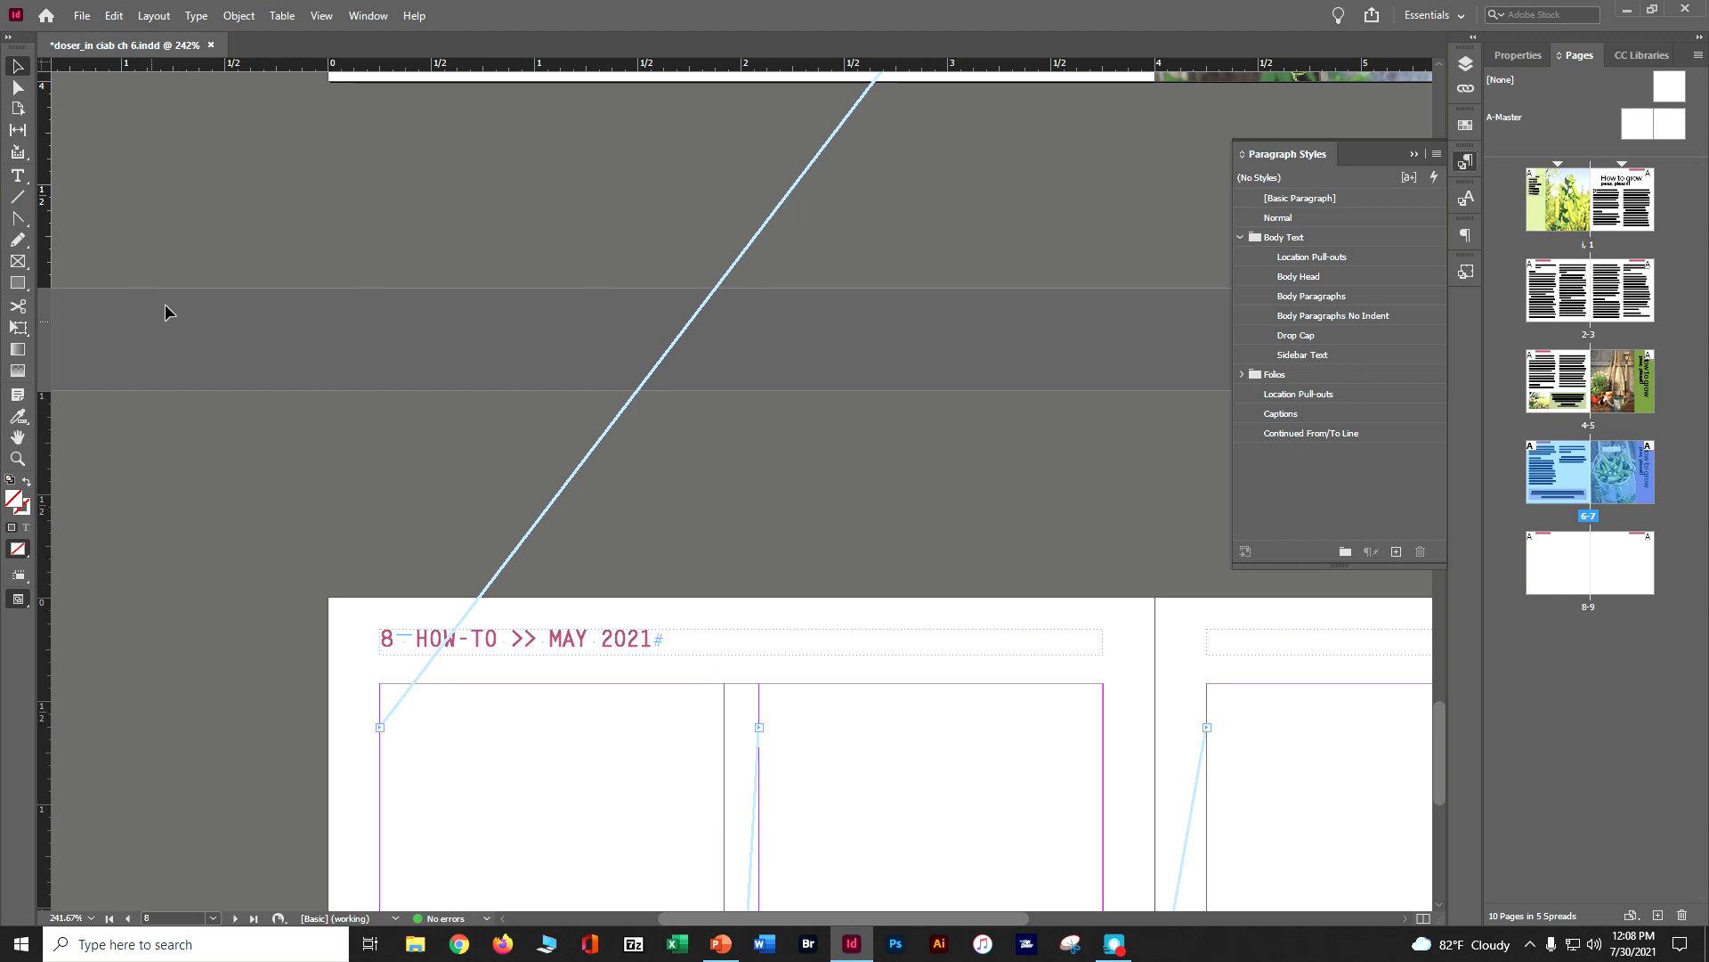
pyautogui.click(255, 216)
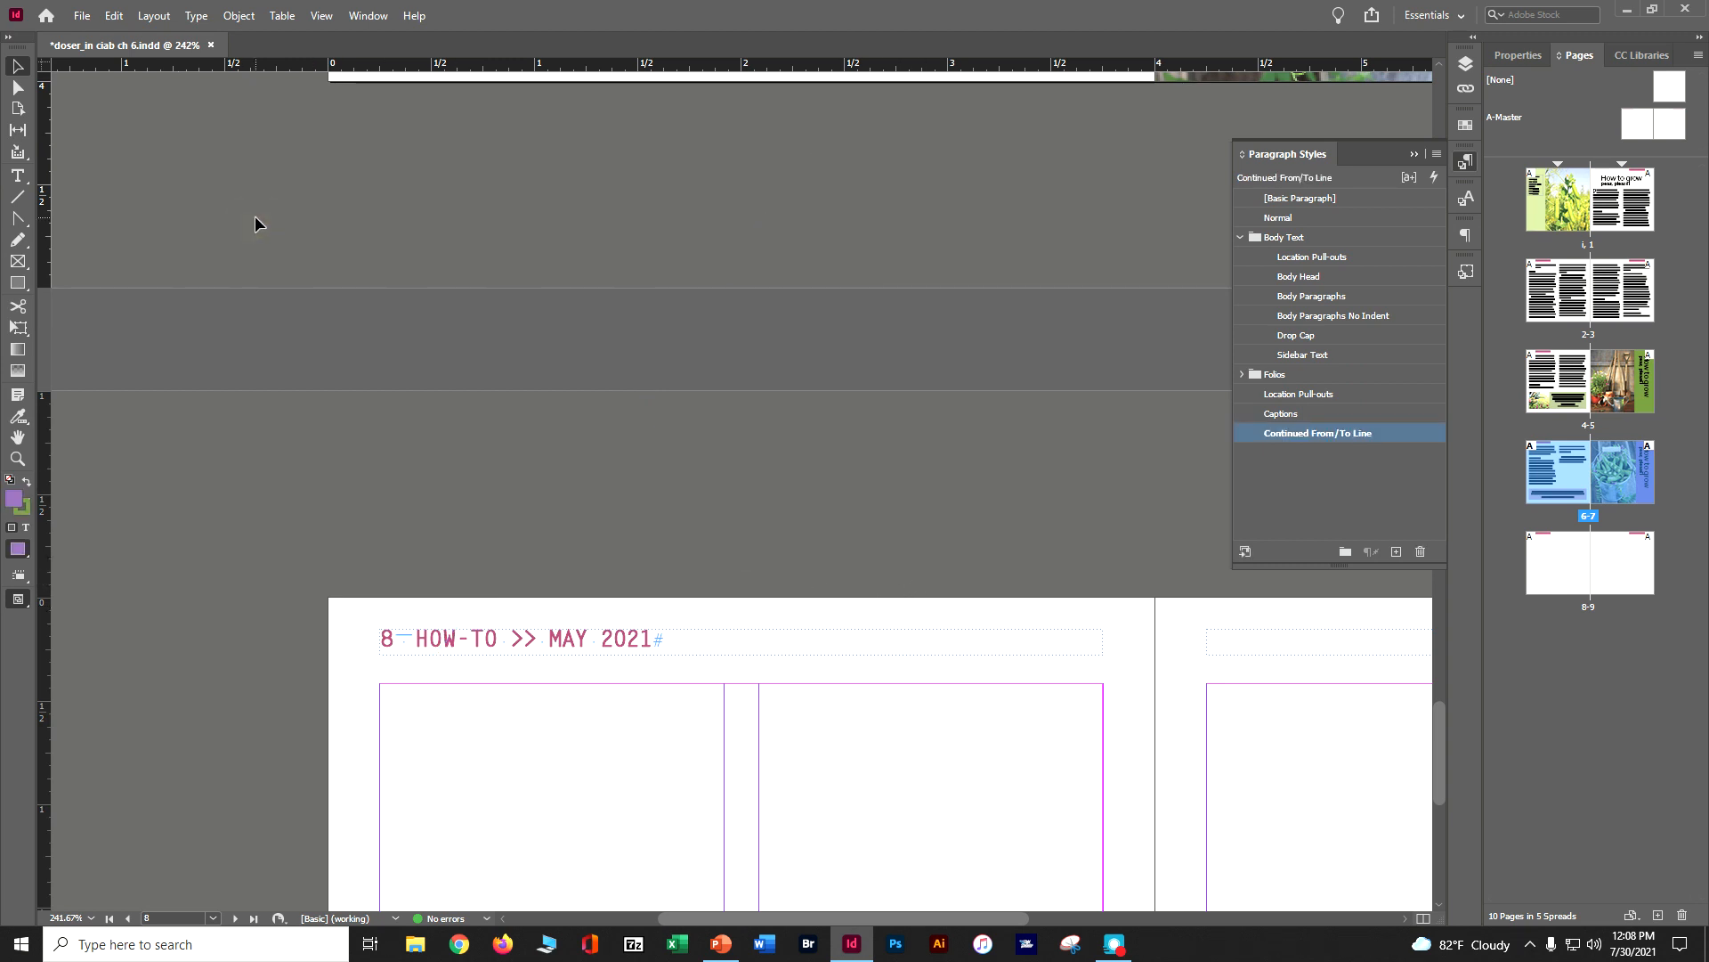
pyautogui.hotkey('ctrl', 's')
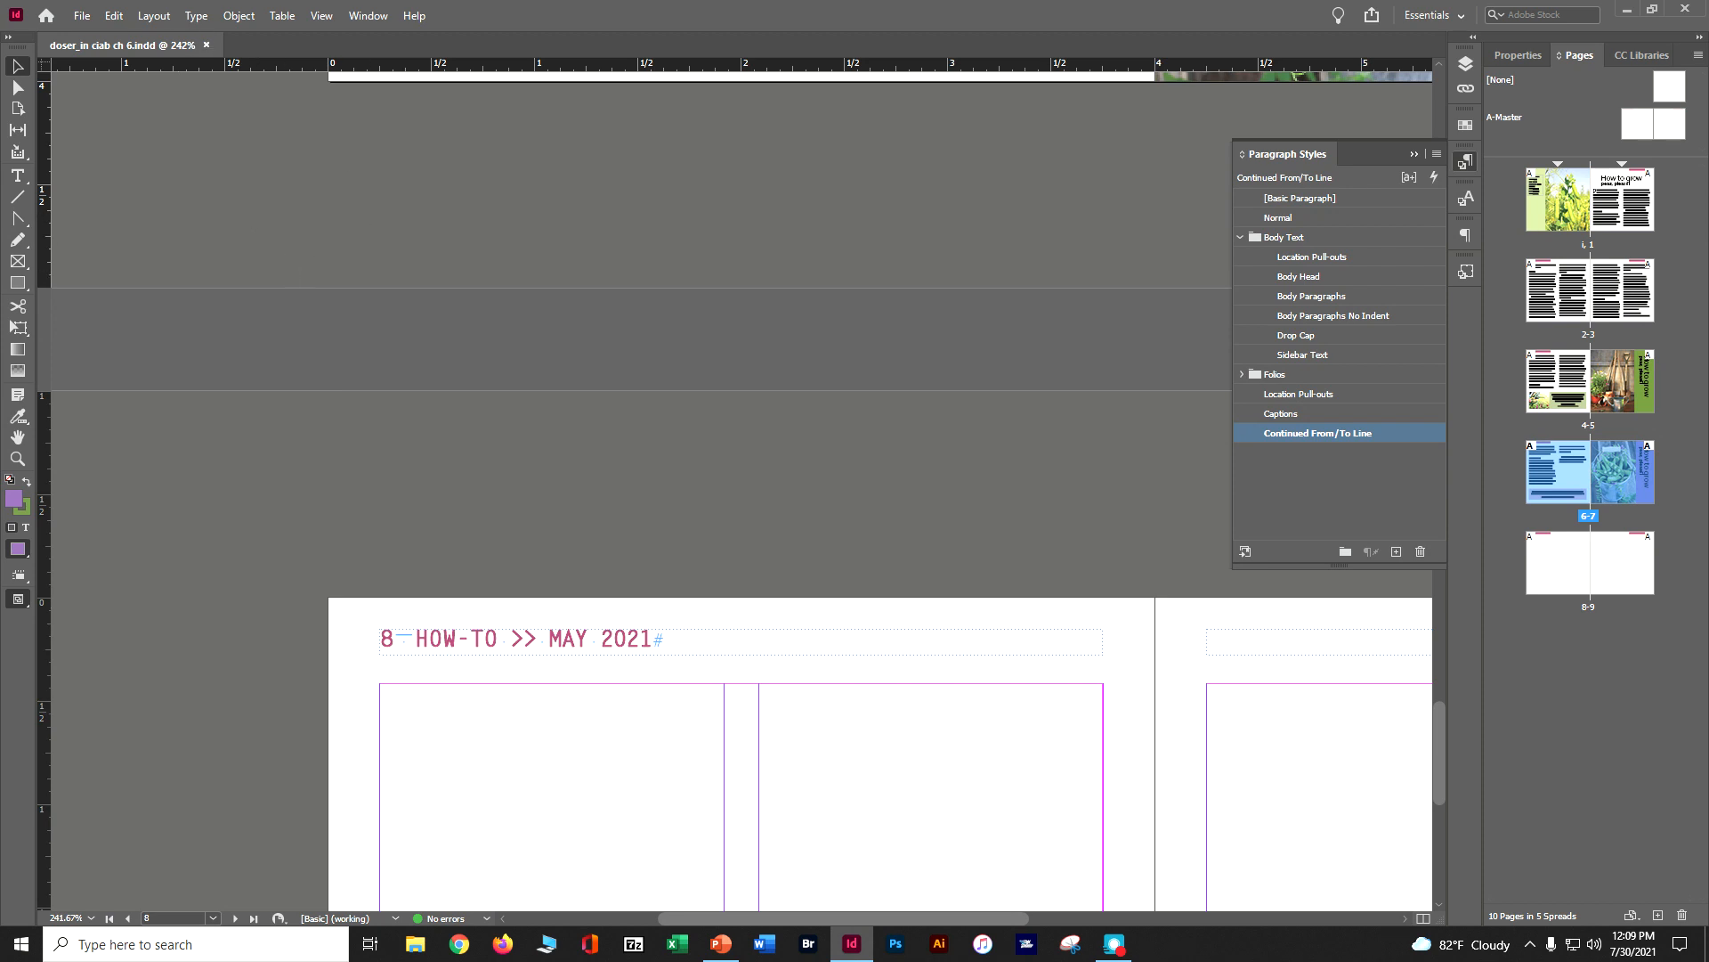
# Go to page 1, place the text cursor in the article's opening paragraph and show its text properties
pyautogui.click(155, 16)
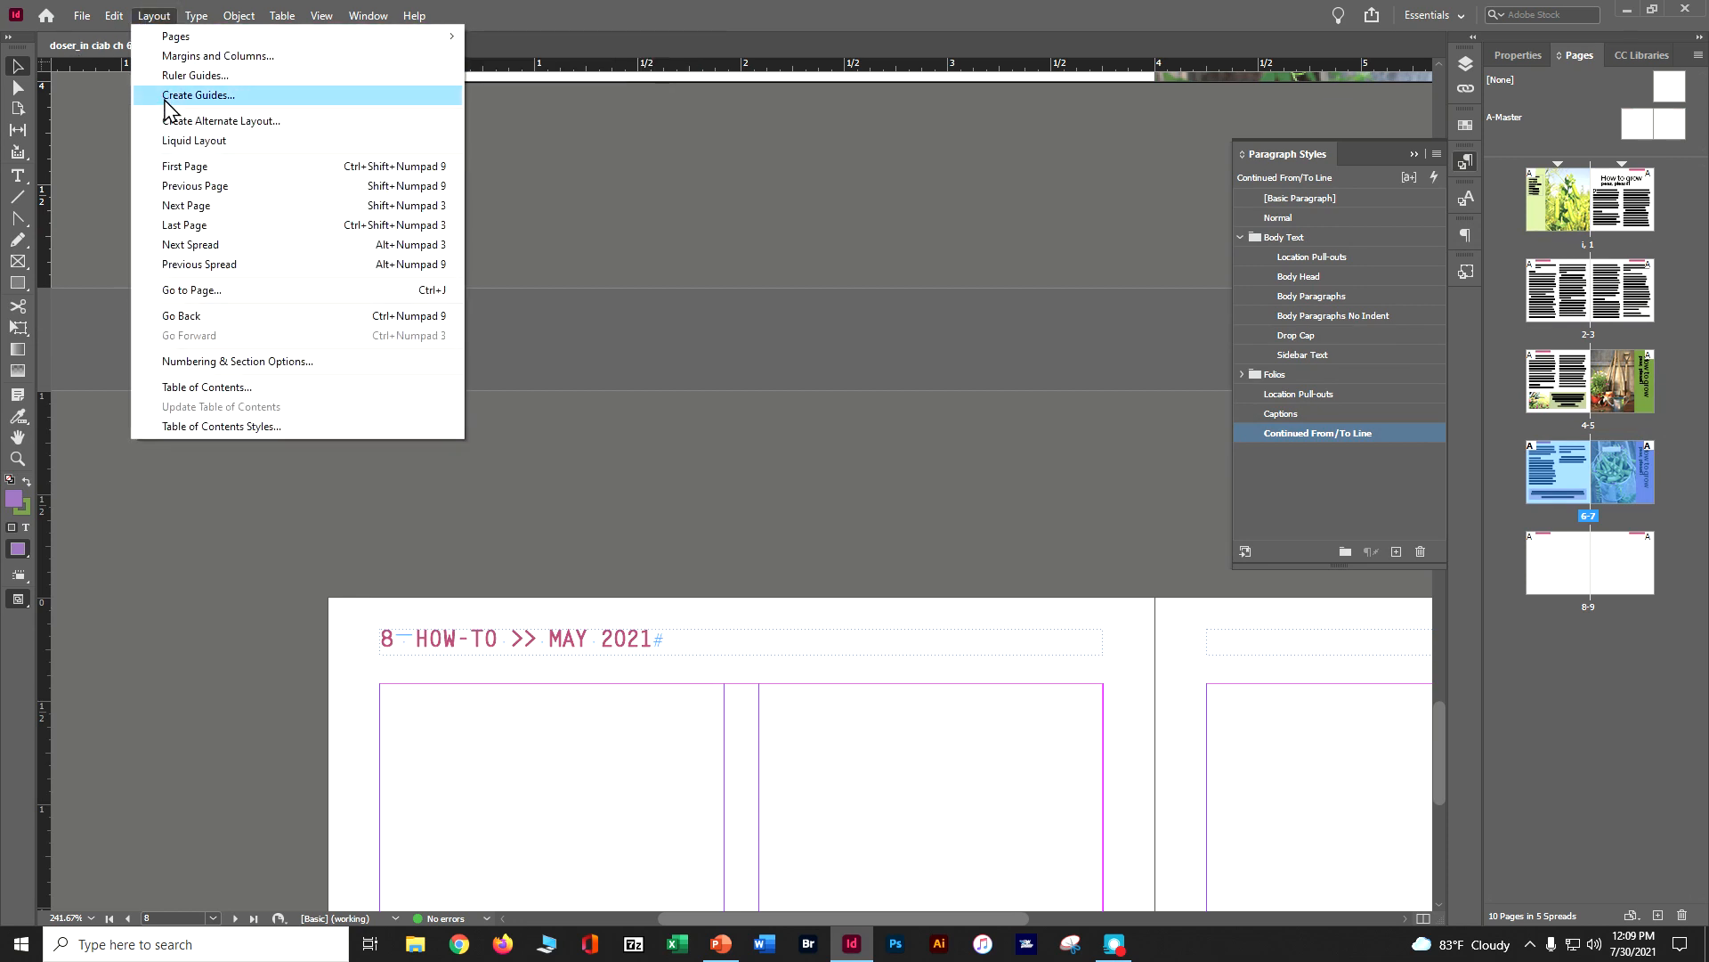
pyautogui.click(179, 289)
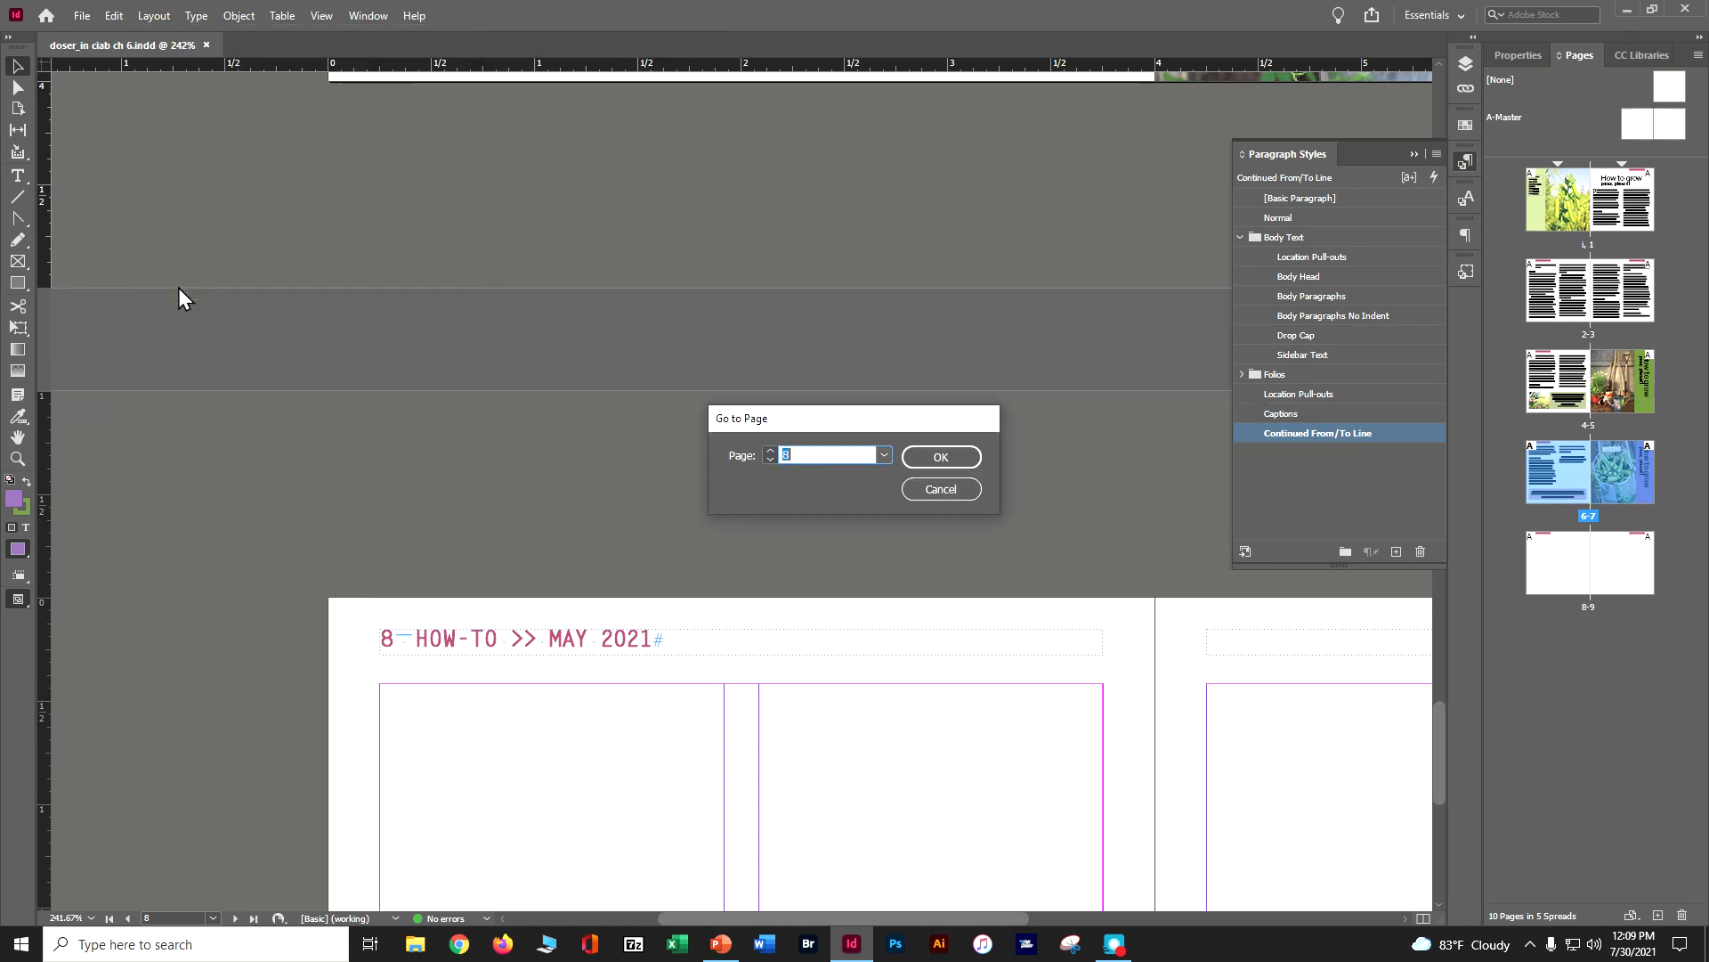
pyautogui.write('1')
pyautogui.press('Return')
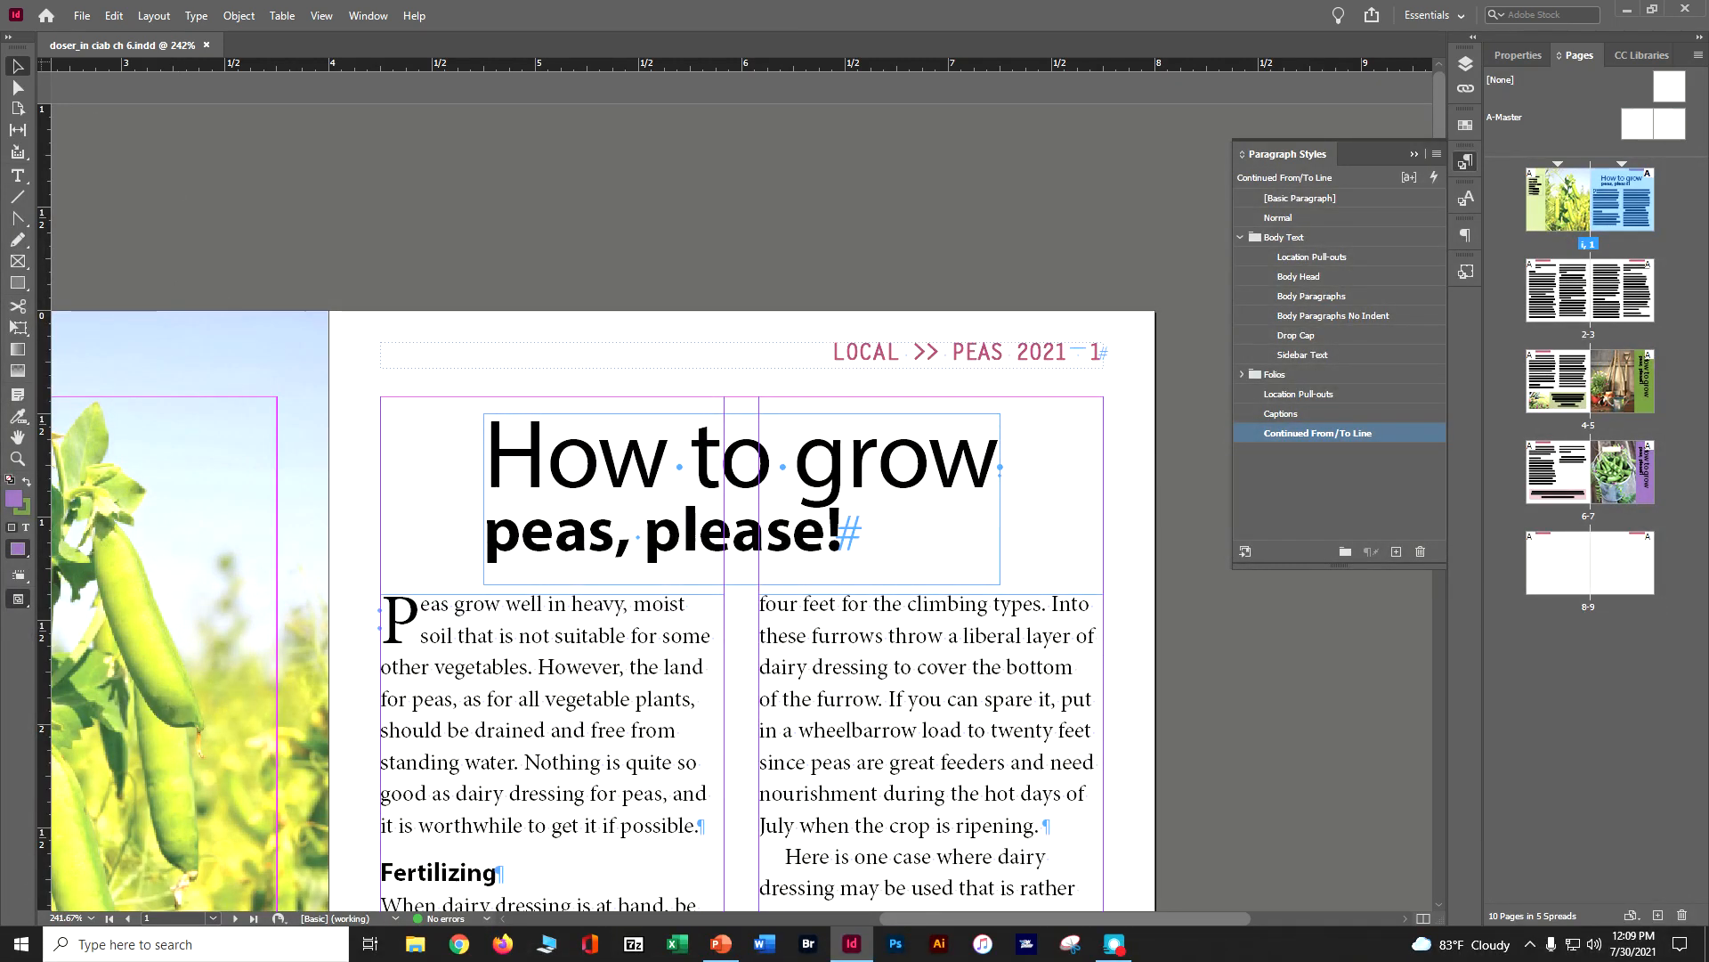
pyautogui.click(17, 176)
pyautogui.click(610, 679)
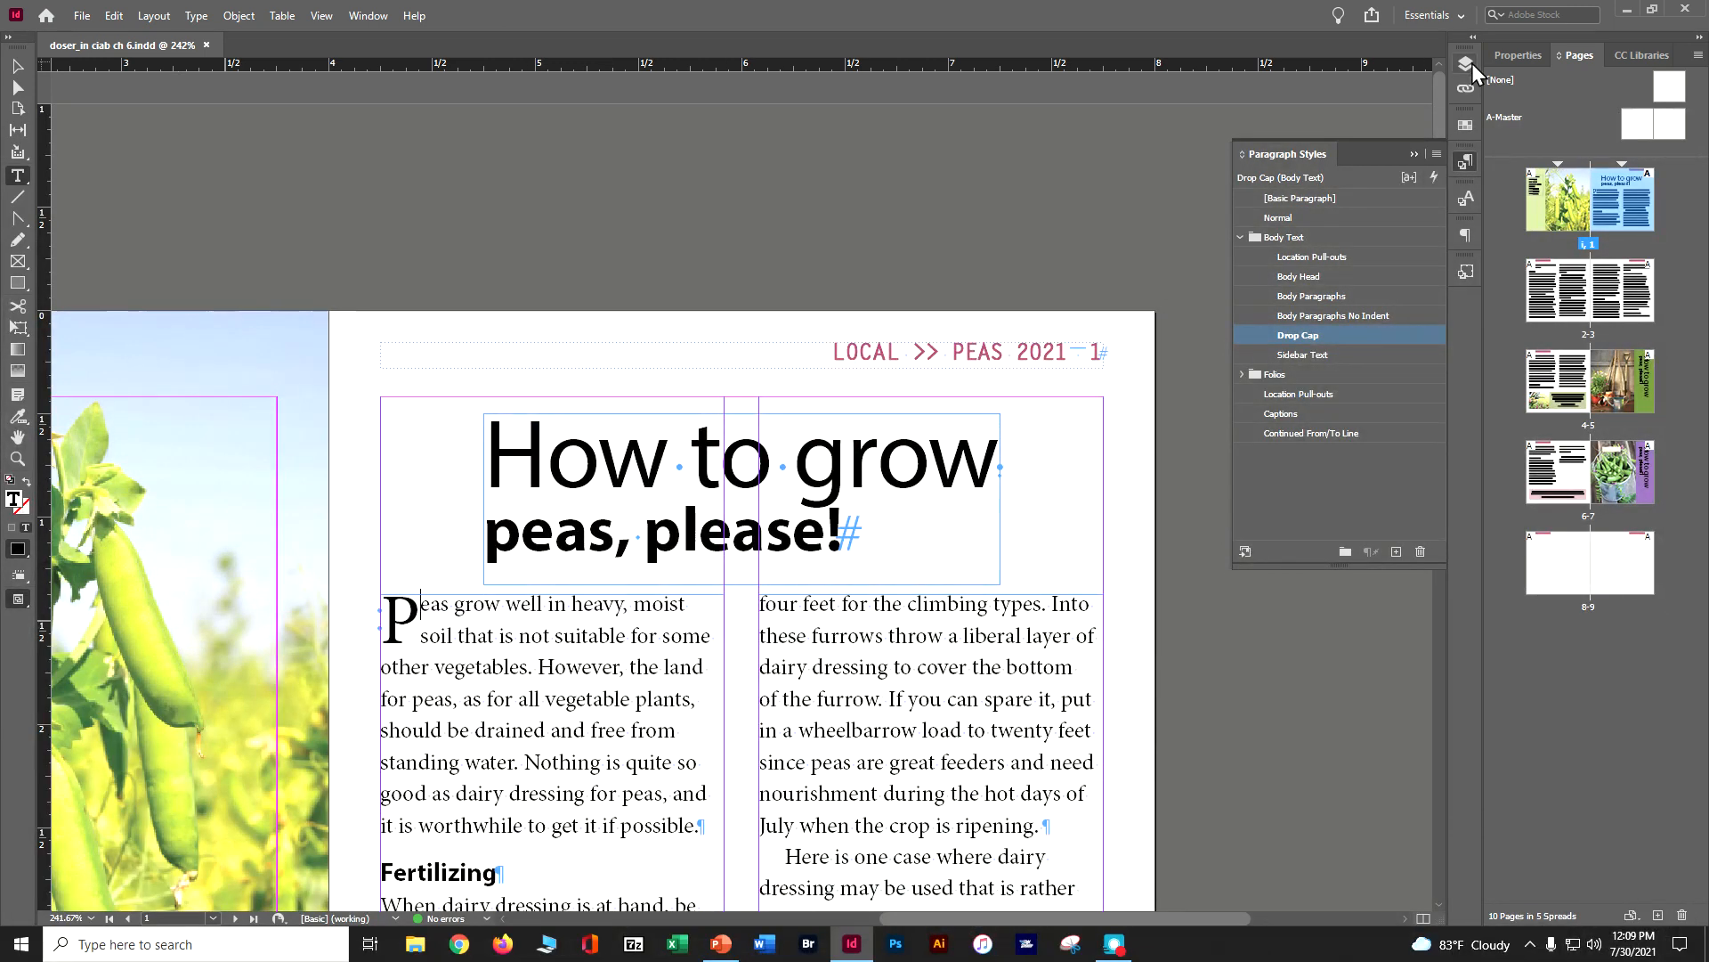
pyautogui.click(1511, 62)
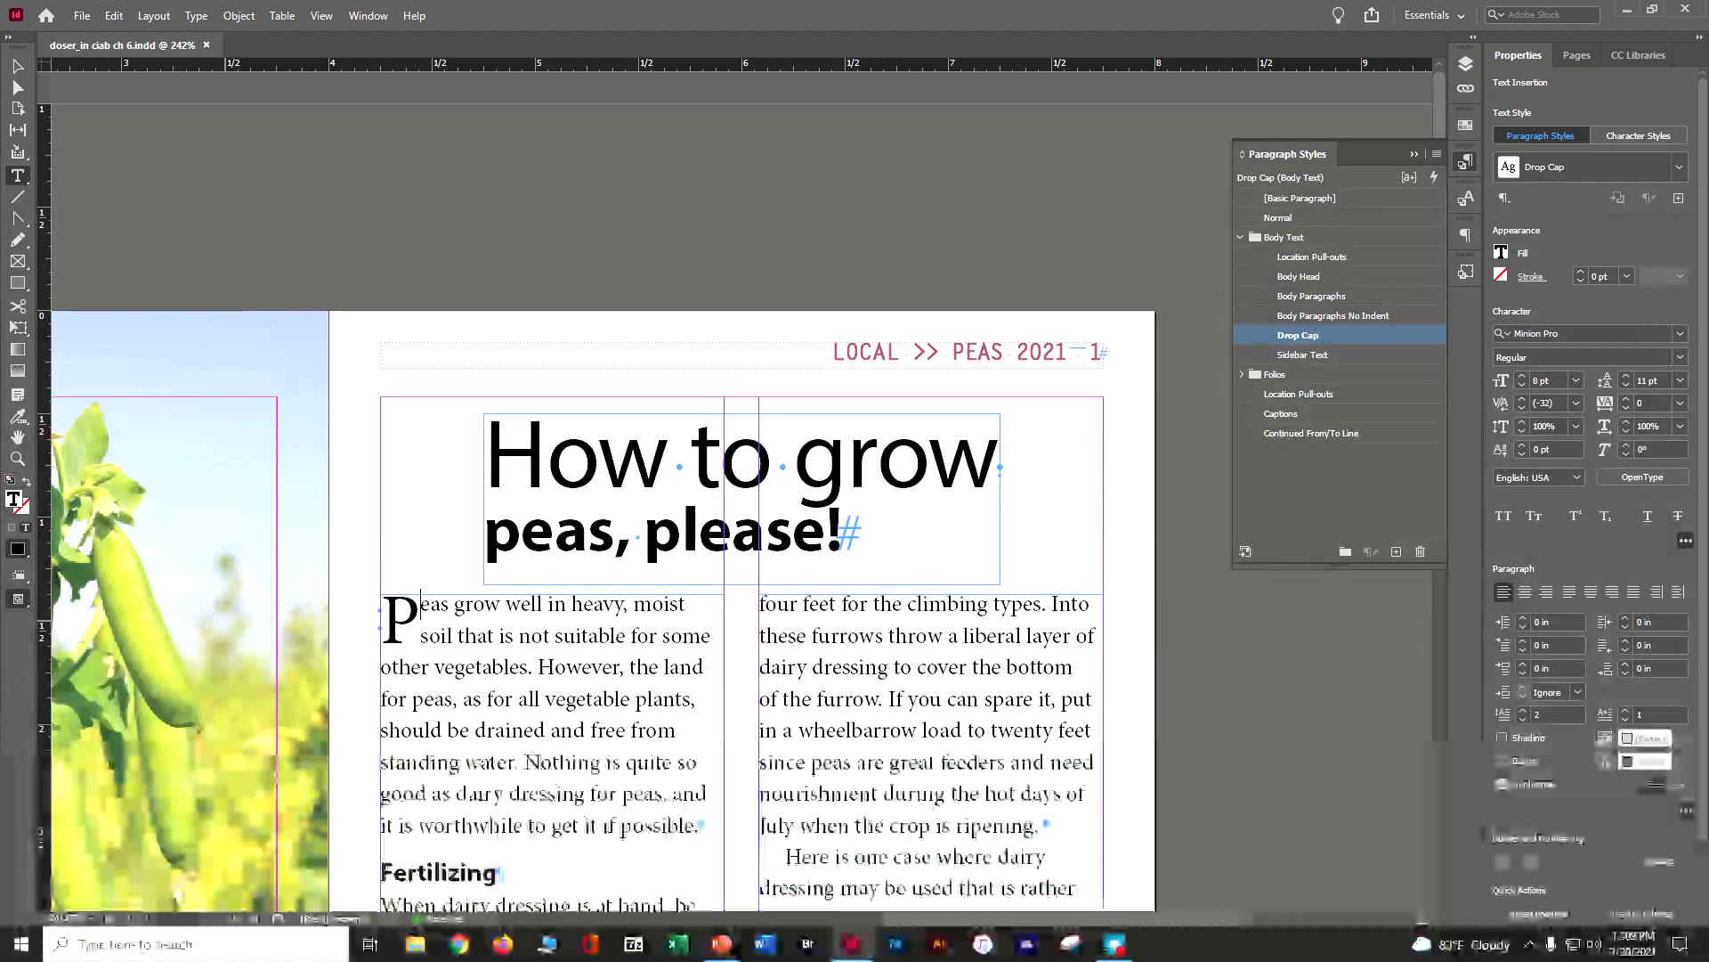
# In the Grids preferences, set the baseline grid to start at 0 in
pyautogui.click(115, 18)
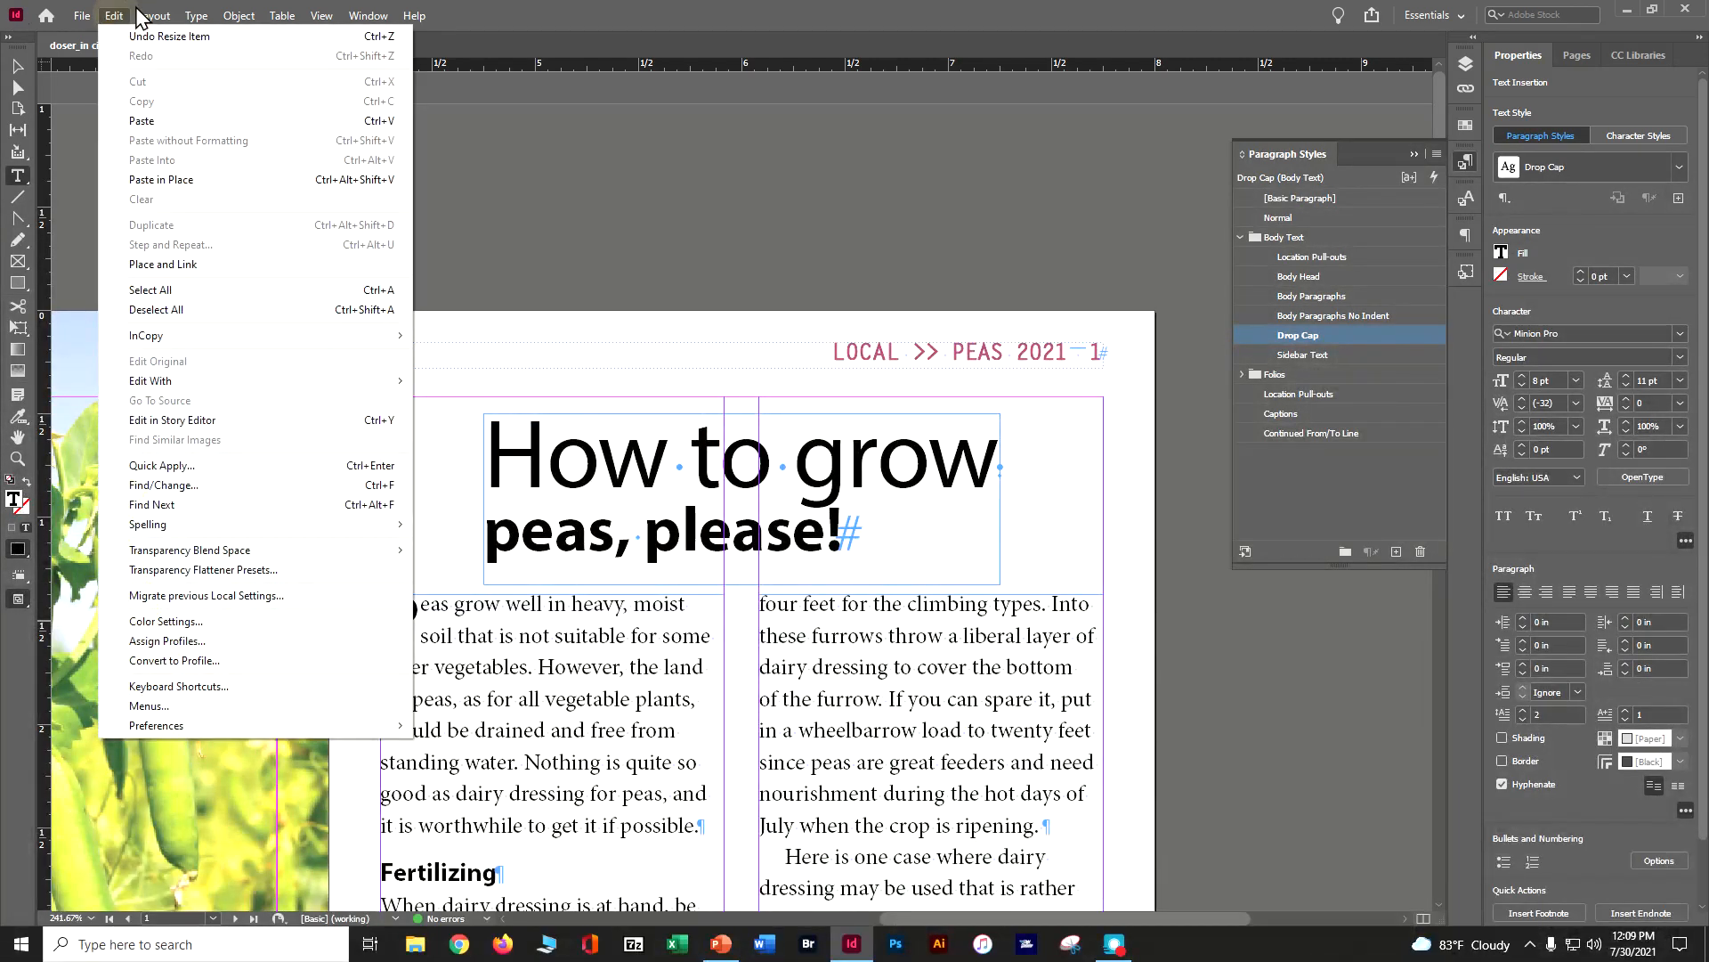
pyautogui.moveTo(115, 16)
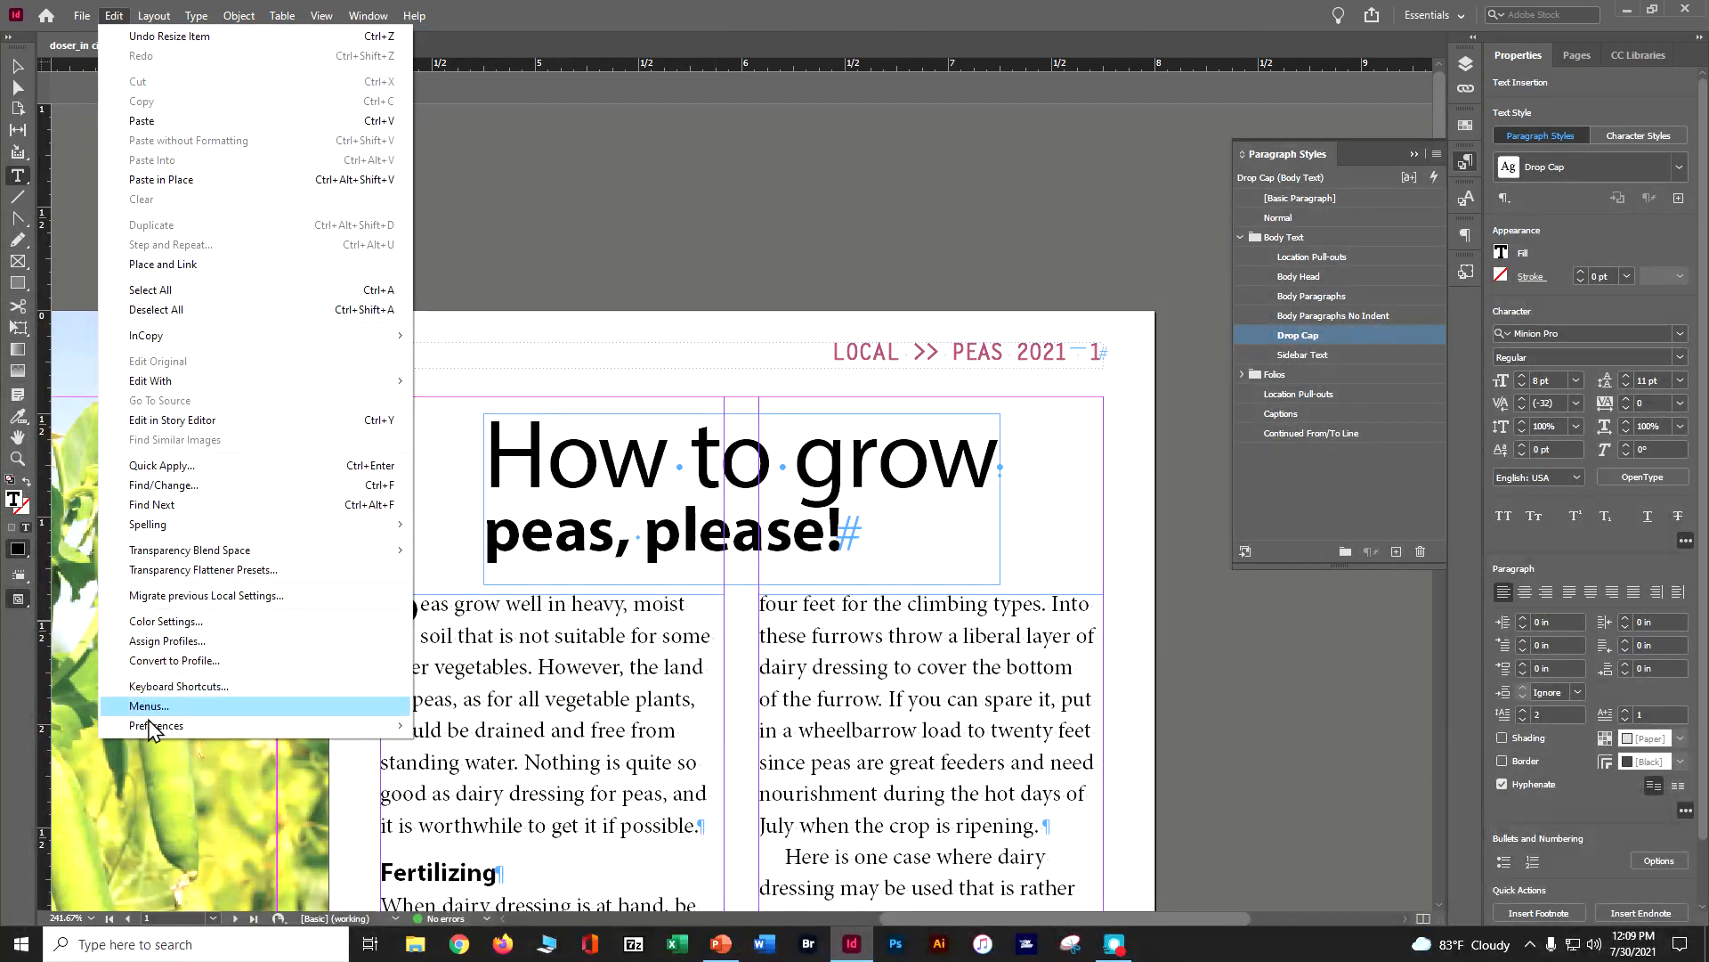
pyautogui.moveTo(156, 725)
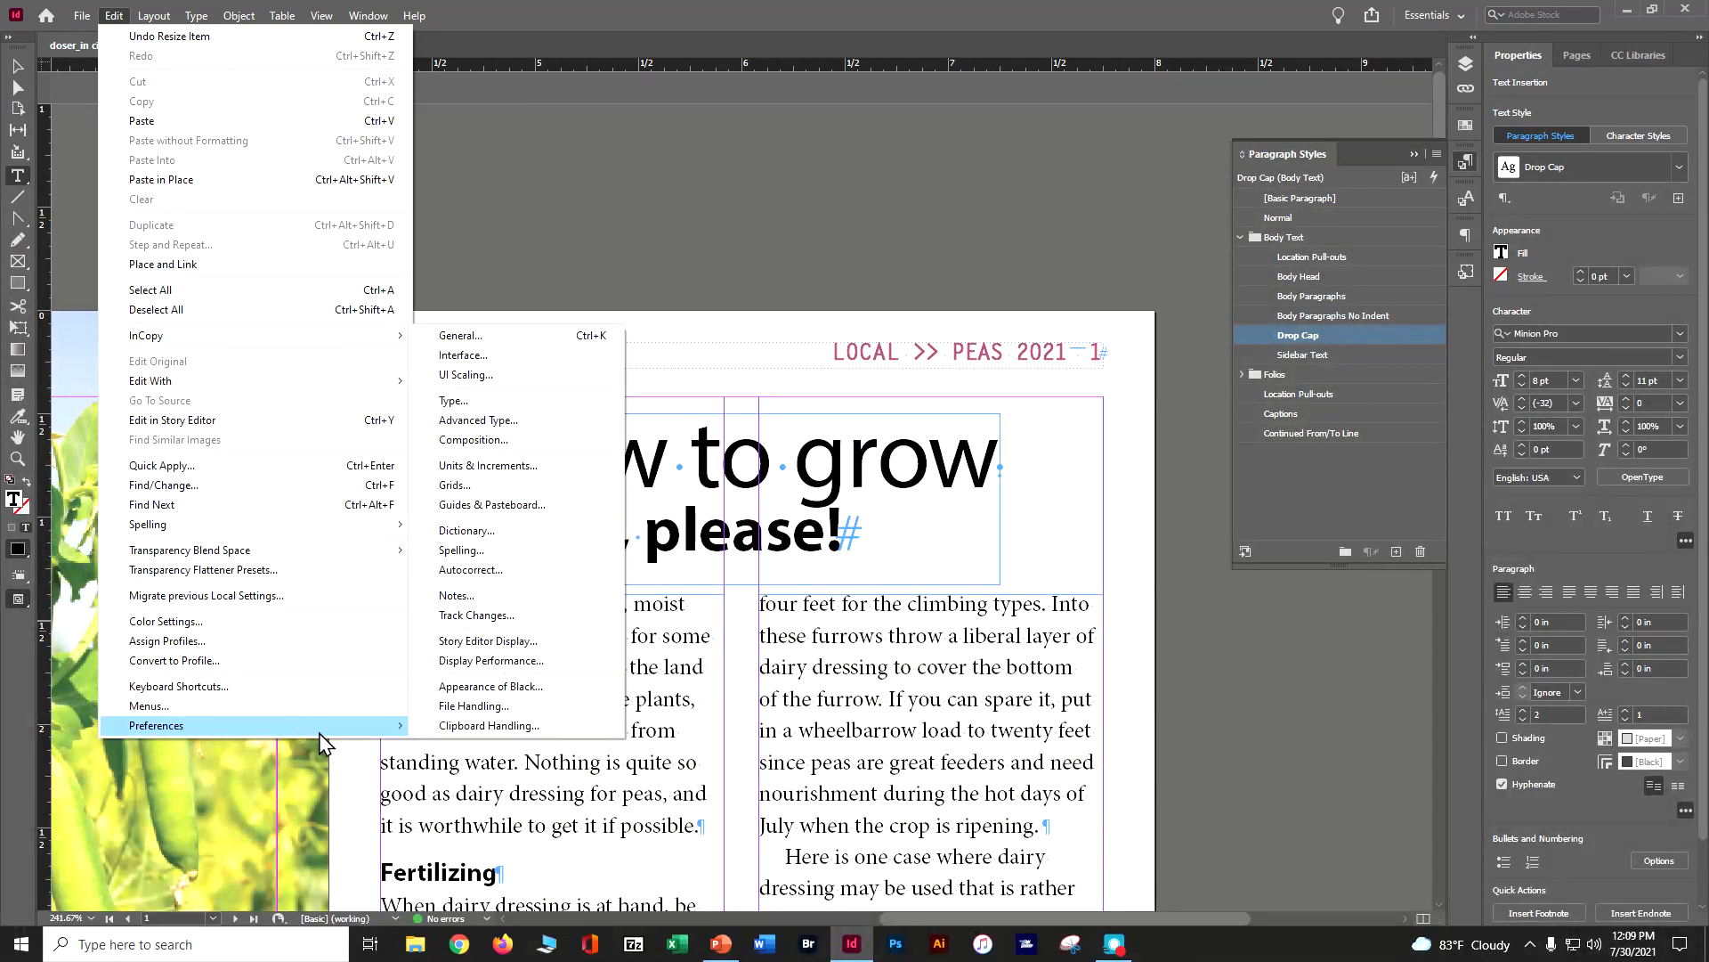
pyautogui.click(492, 490)
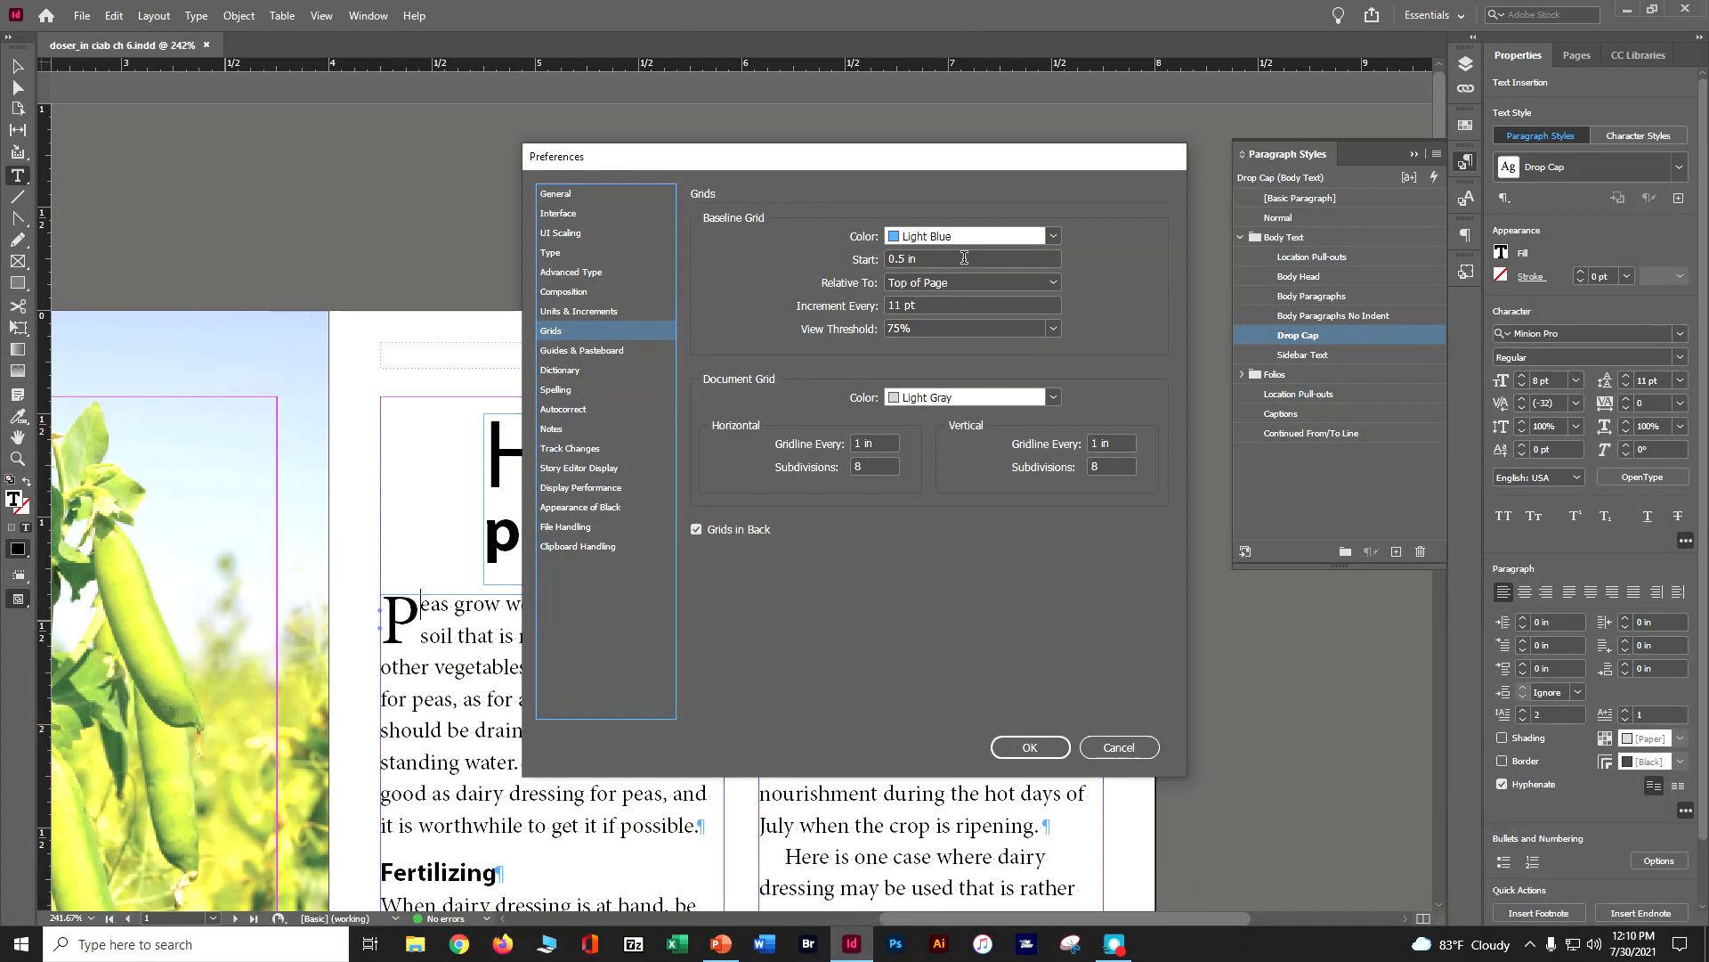
pyautogui.tripleClick(958, 264)
pyautogui.write('0')
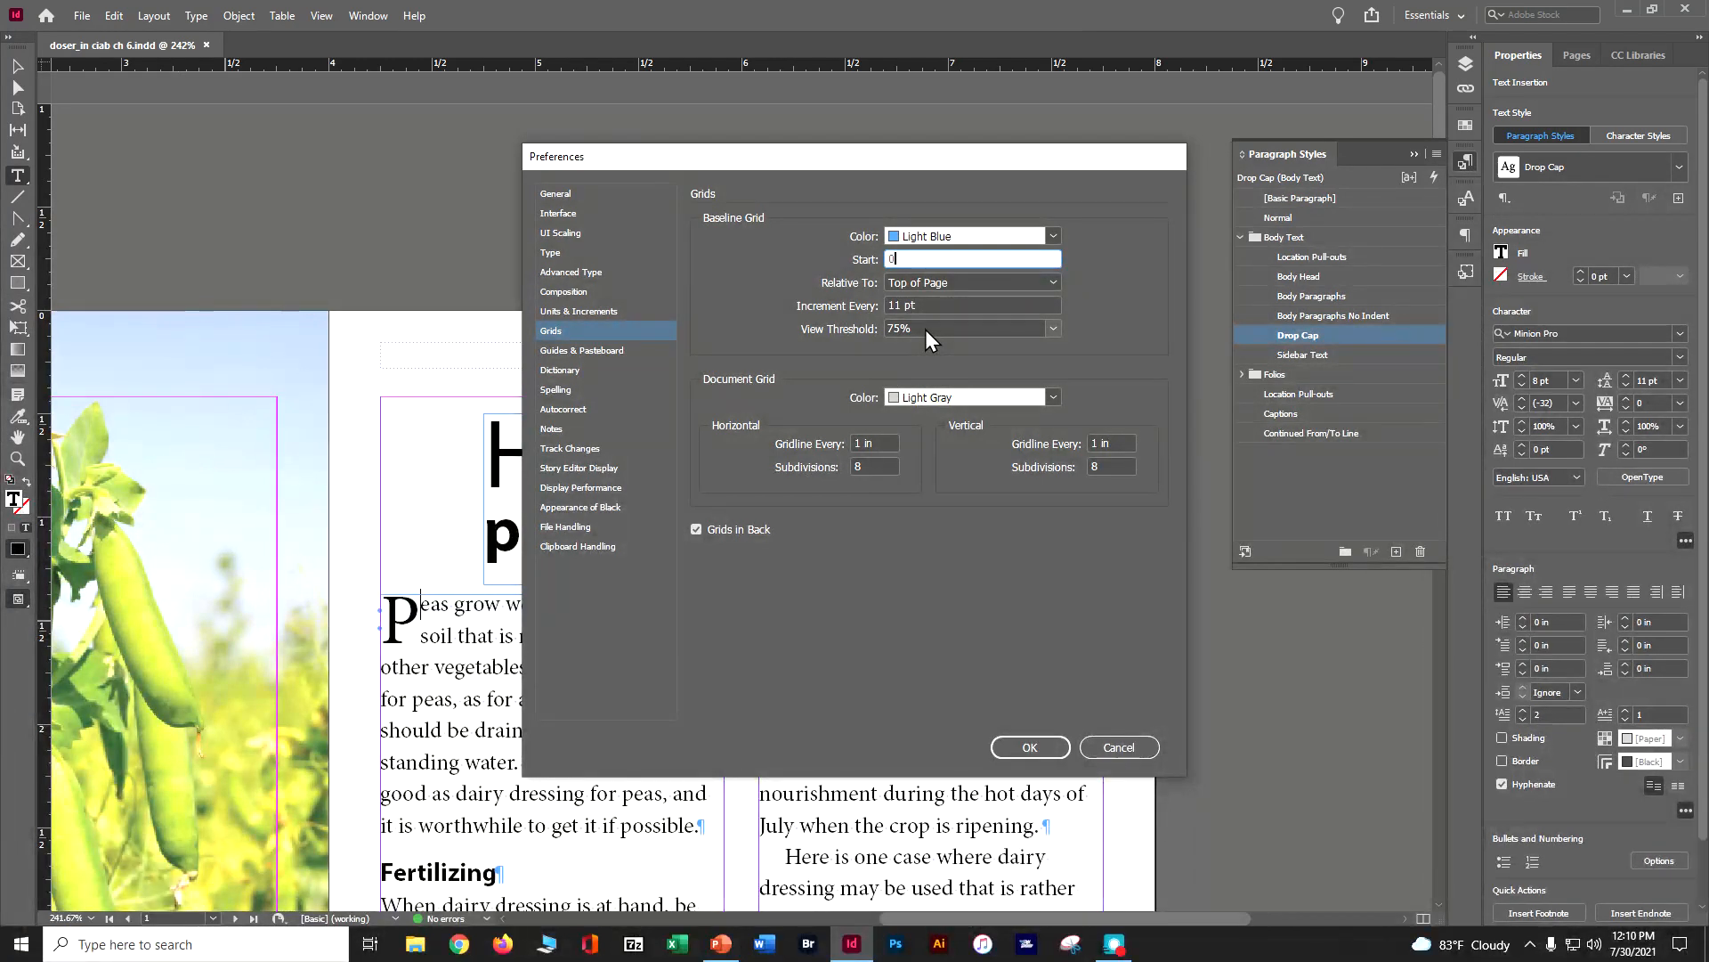
pyautogui.click(1015, 748)
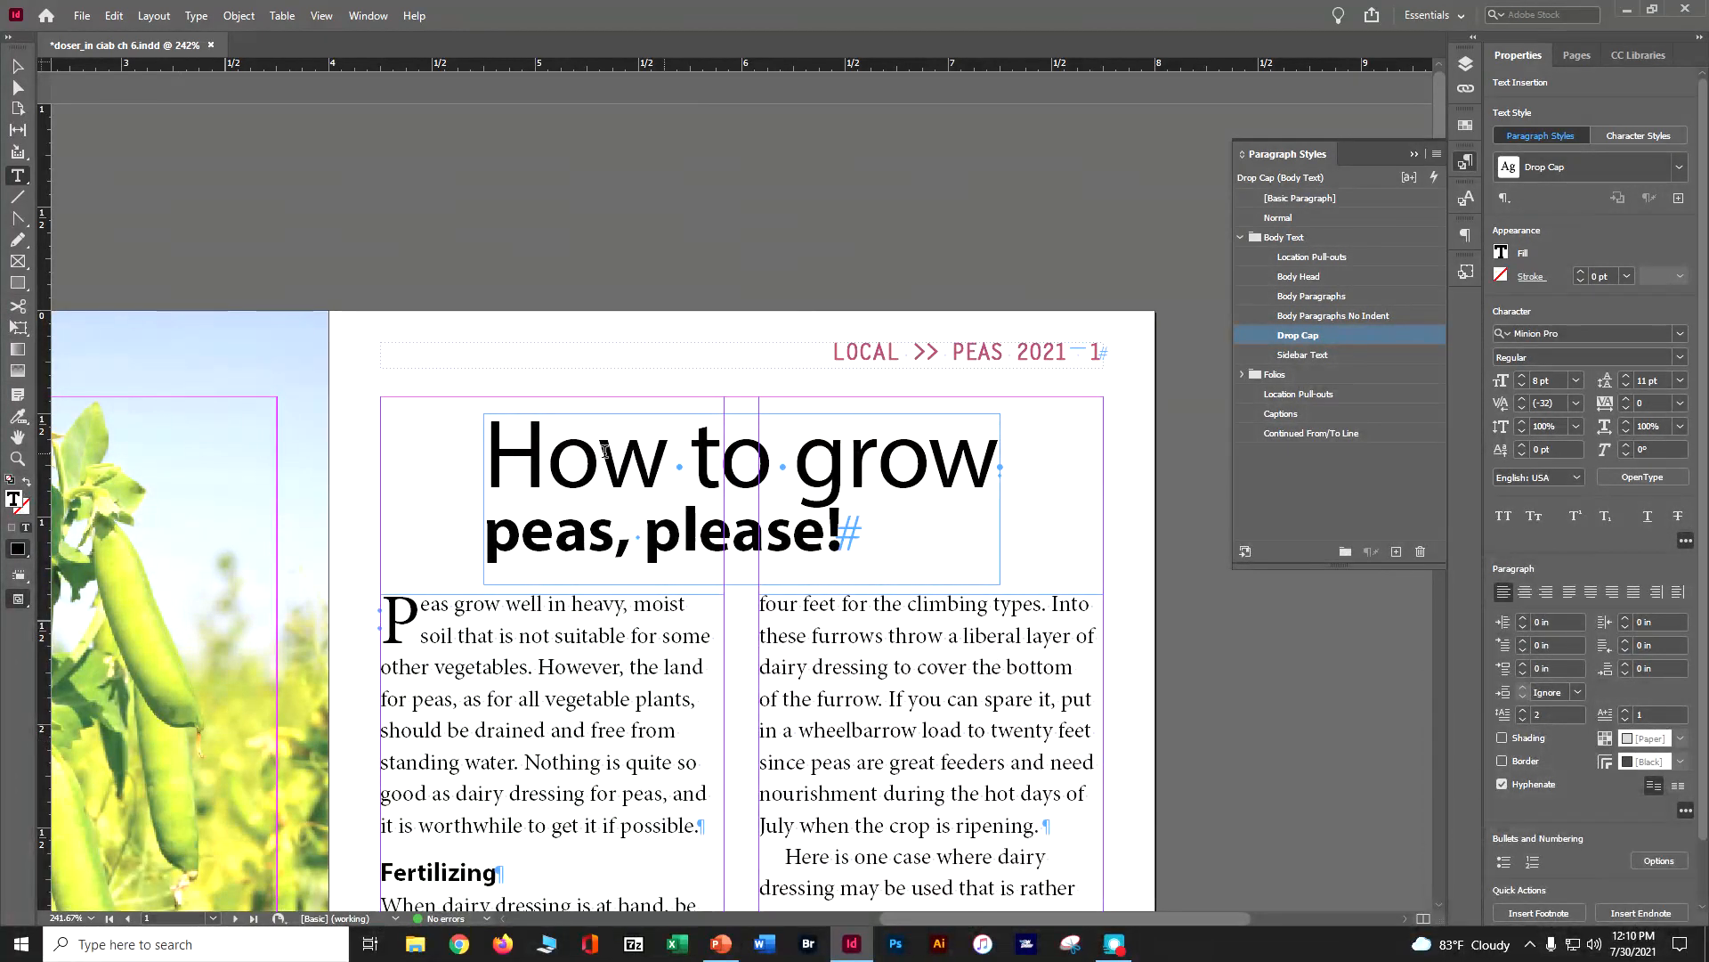
# Display the baseline grid and check it against the body text columns on page 1
pyautogui.click(321, 16)
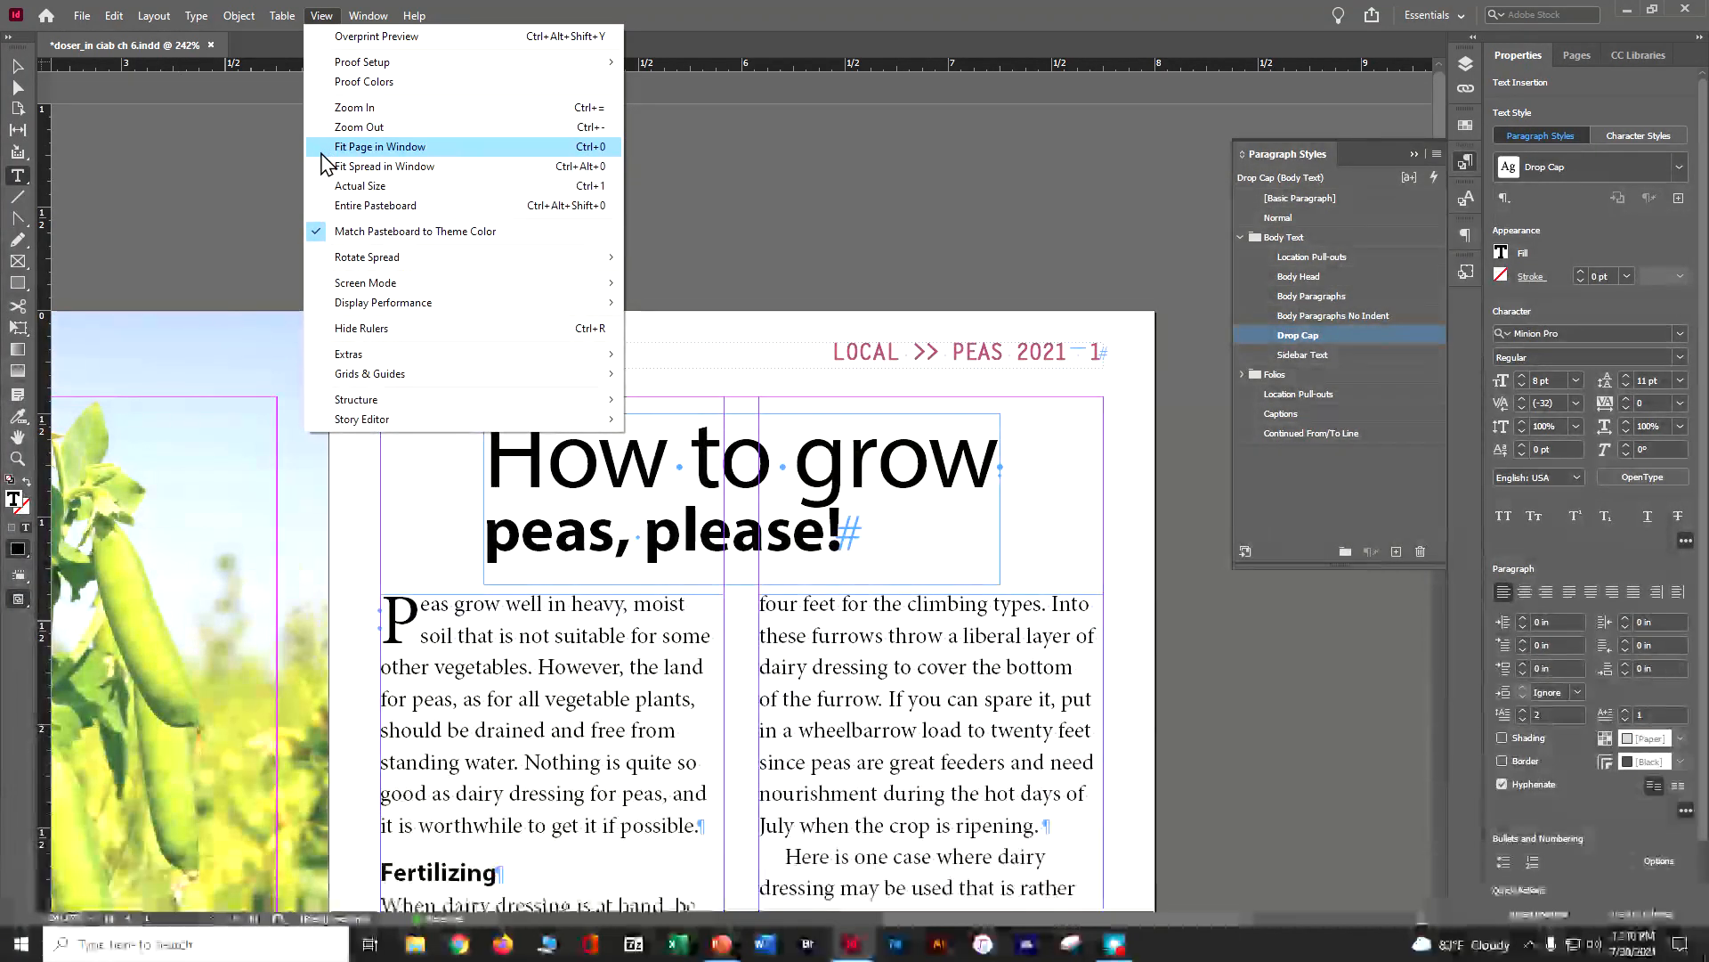
pyautogui.moveTo(362, 362)
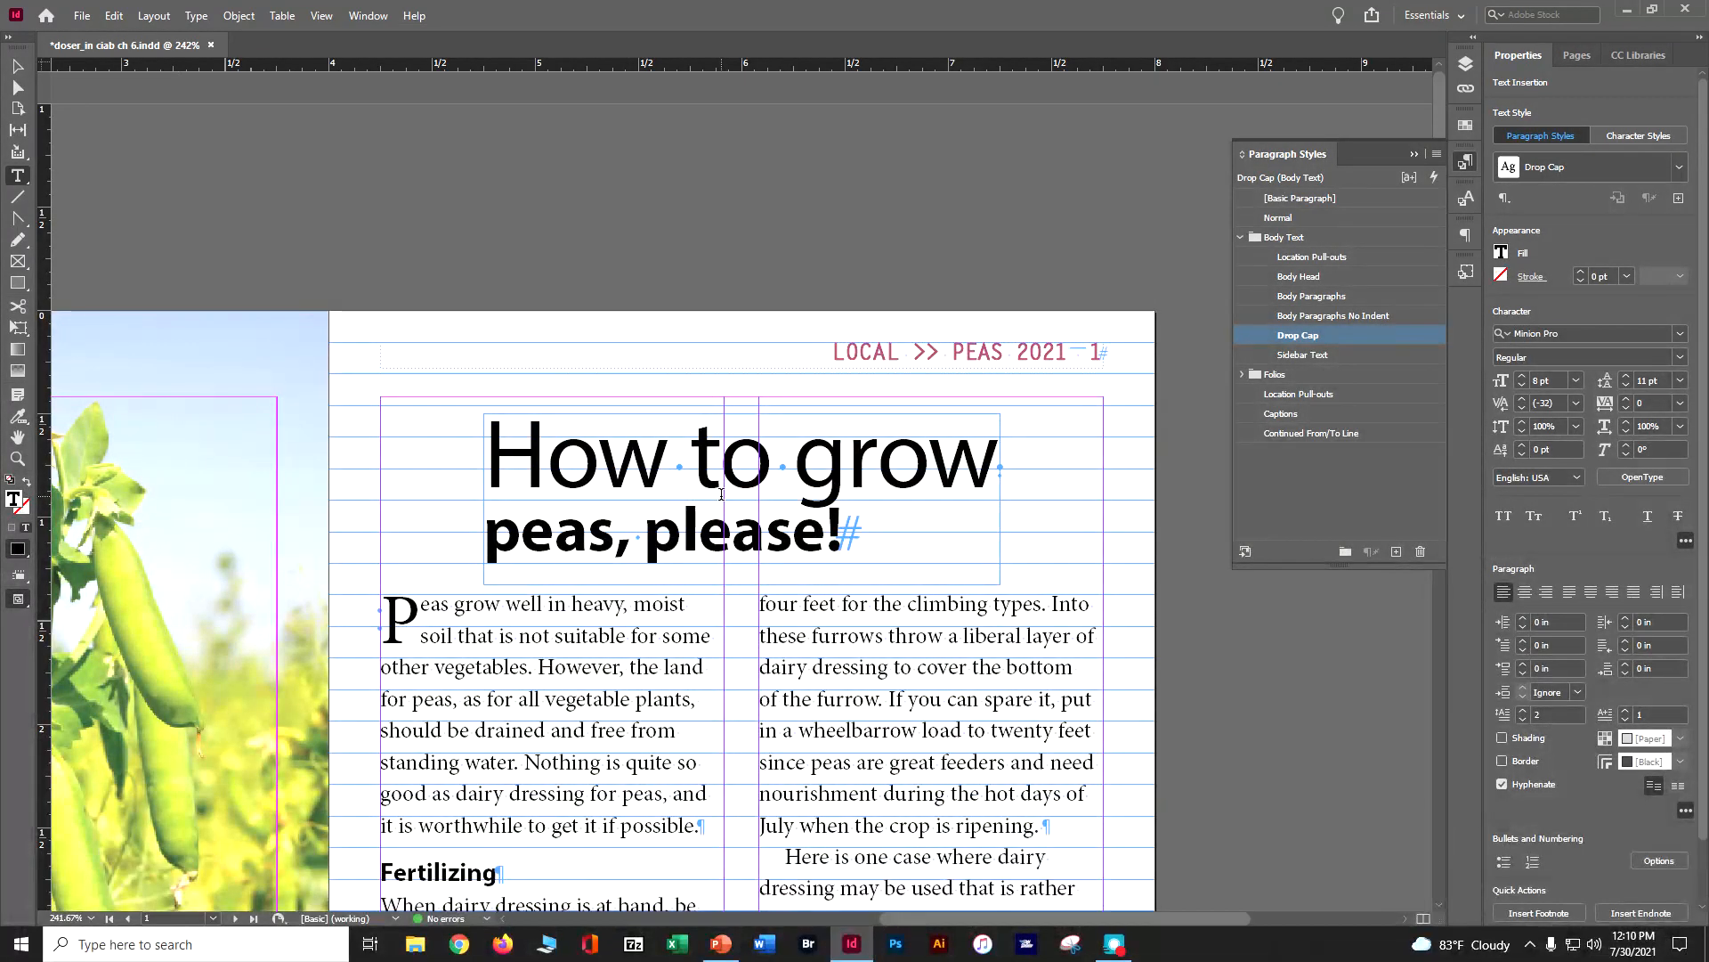
pyautogui.scroll(-4, 721, 495)
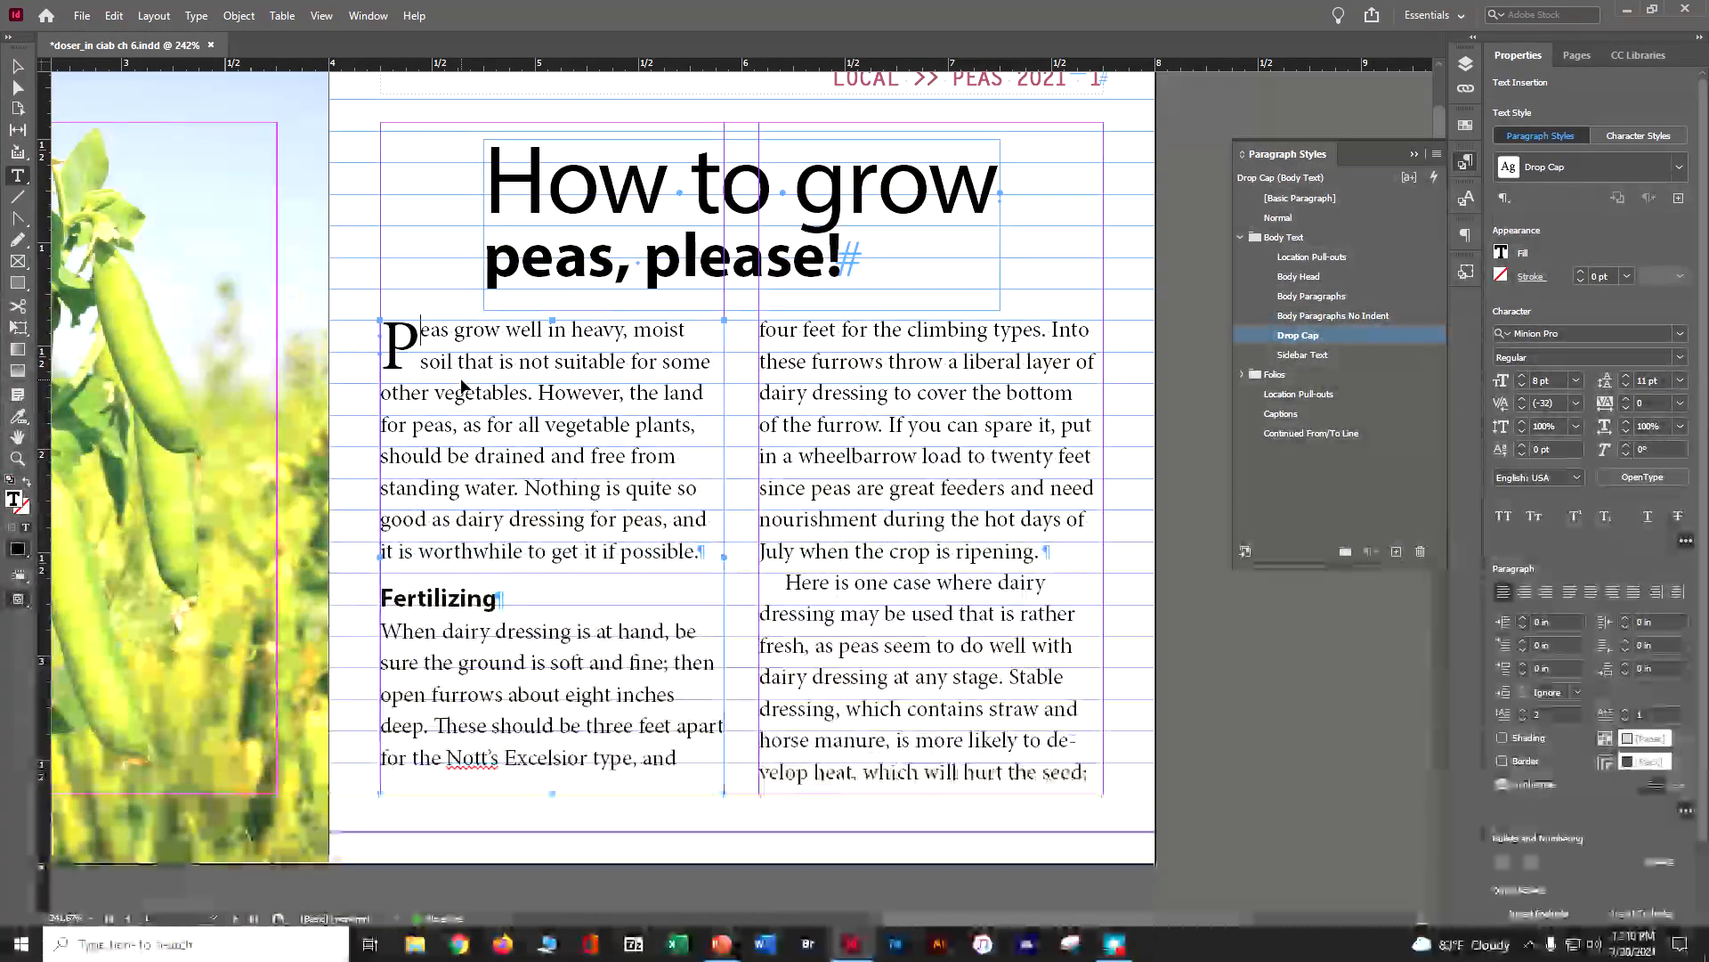
# Select the whole threaded article and align its paragraphs to the baseline grid
pyautogui.hotkey('ctrl', 'a')
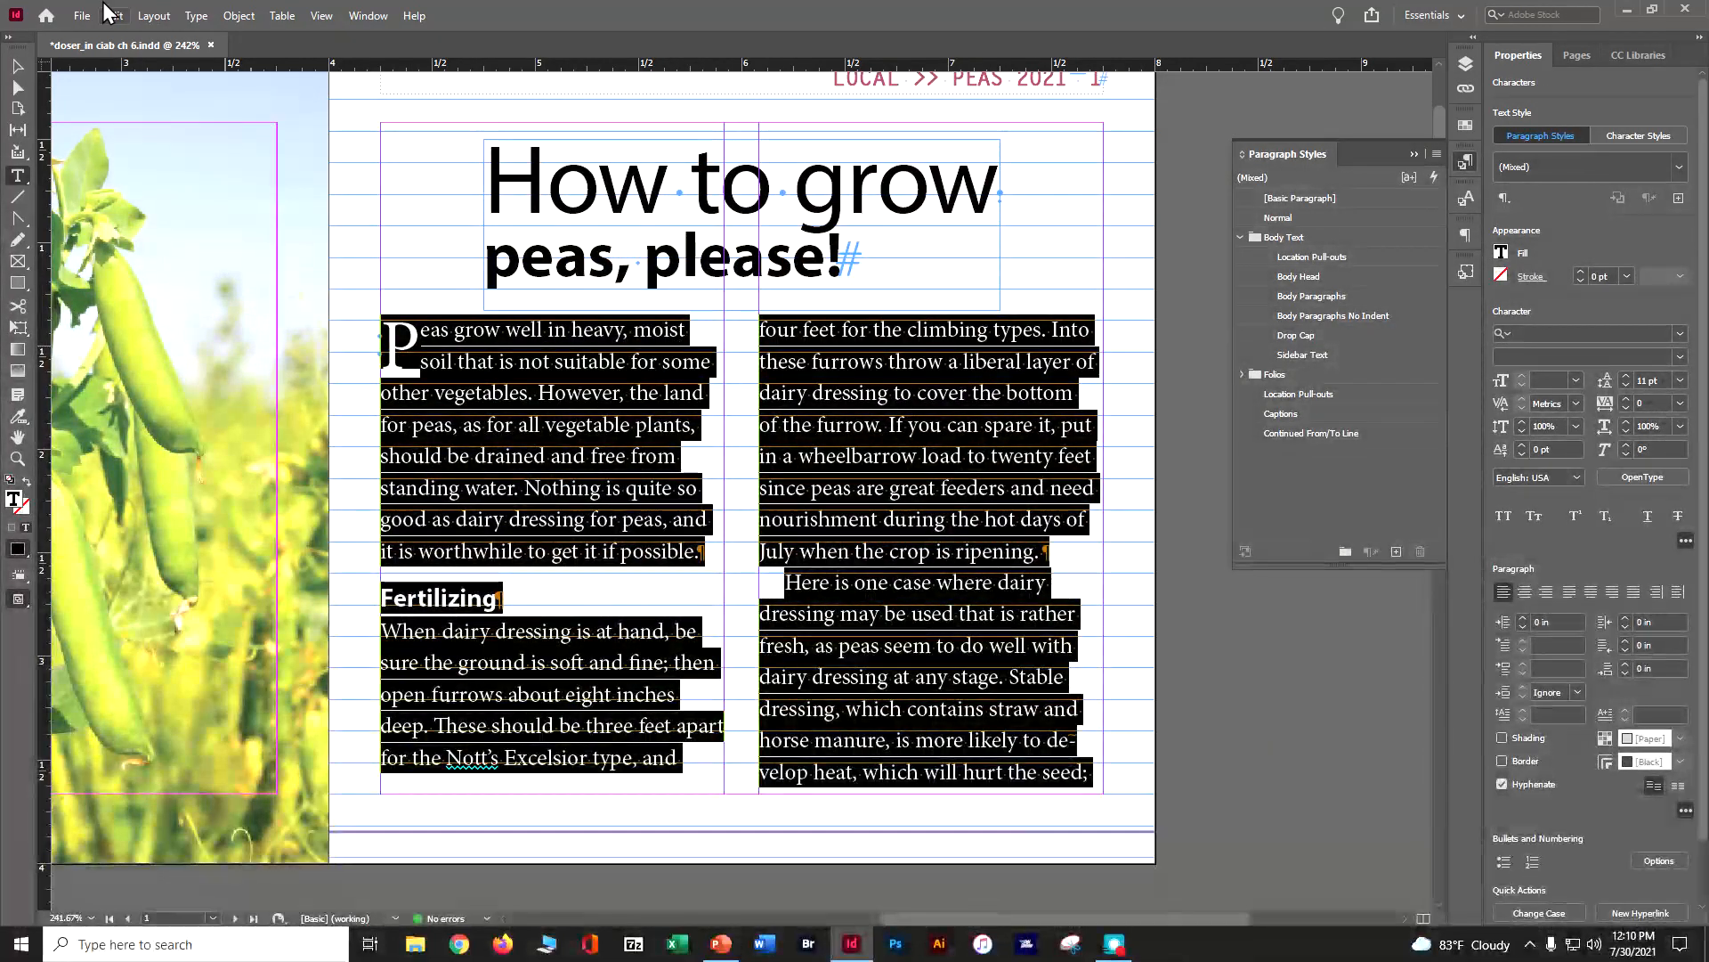
pyautogui.click(194, 22)
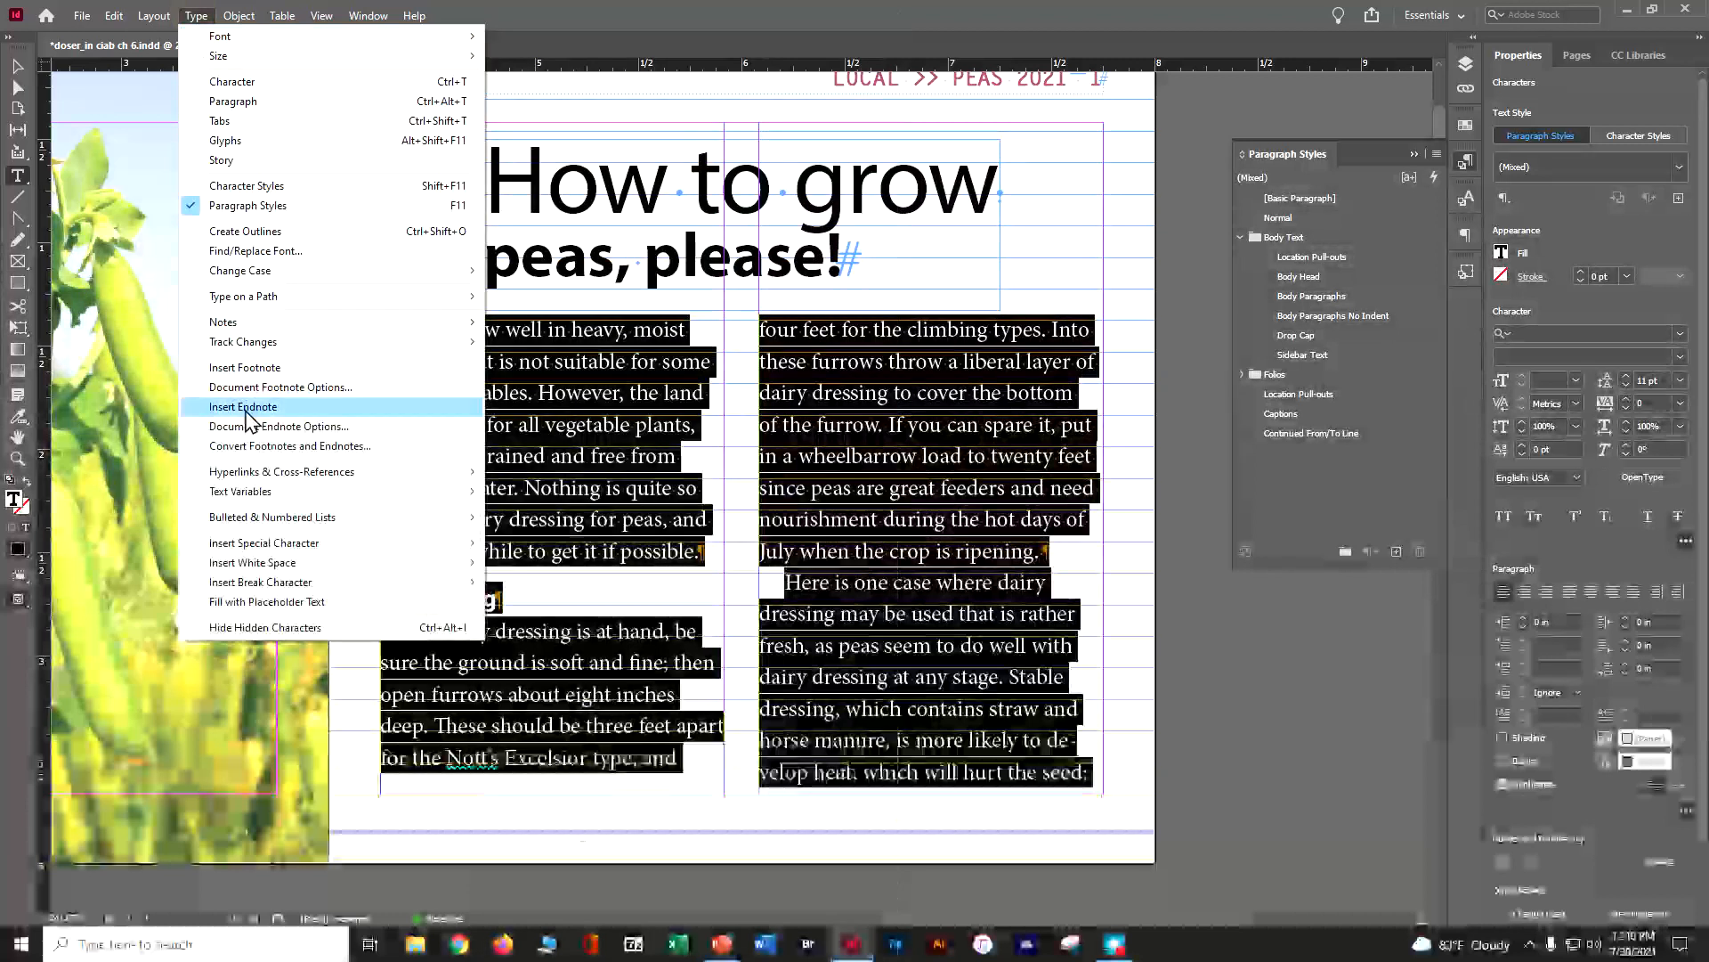
pyautogui.moveTo(271, 271)
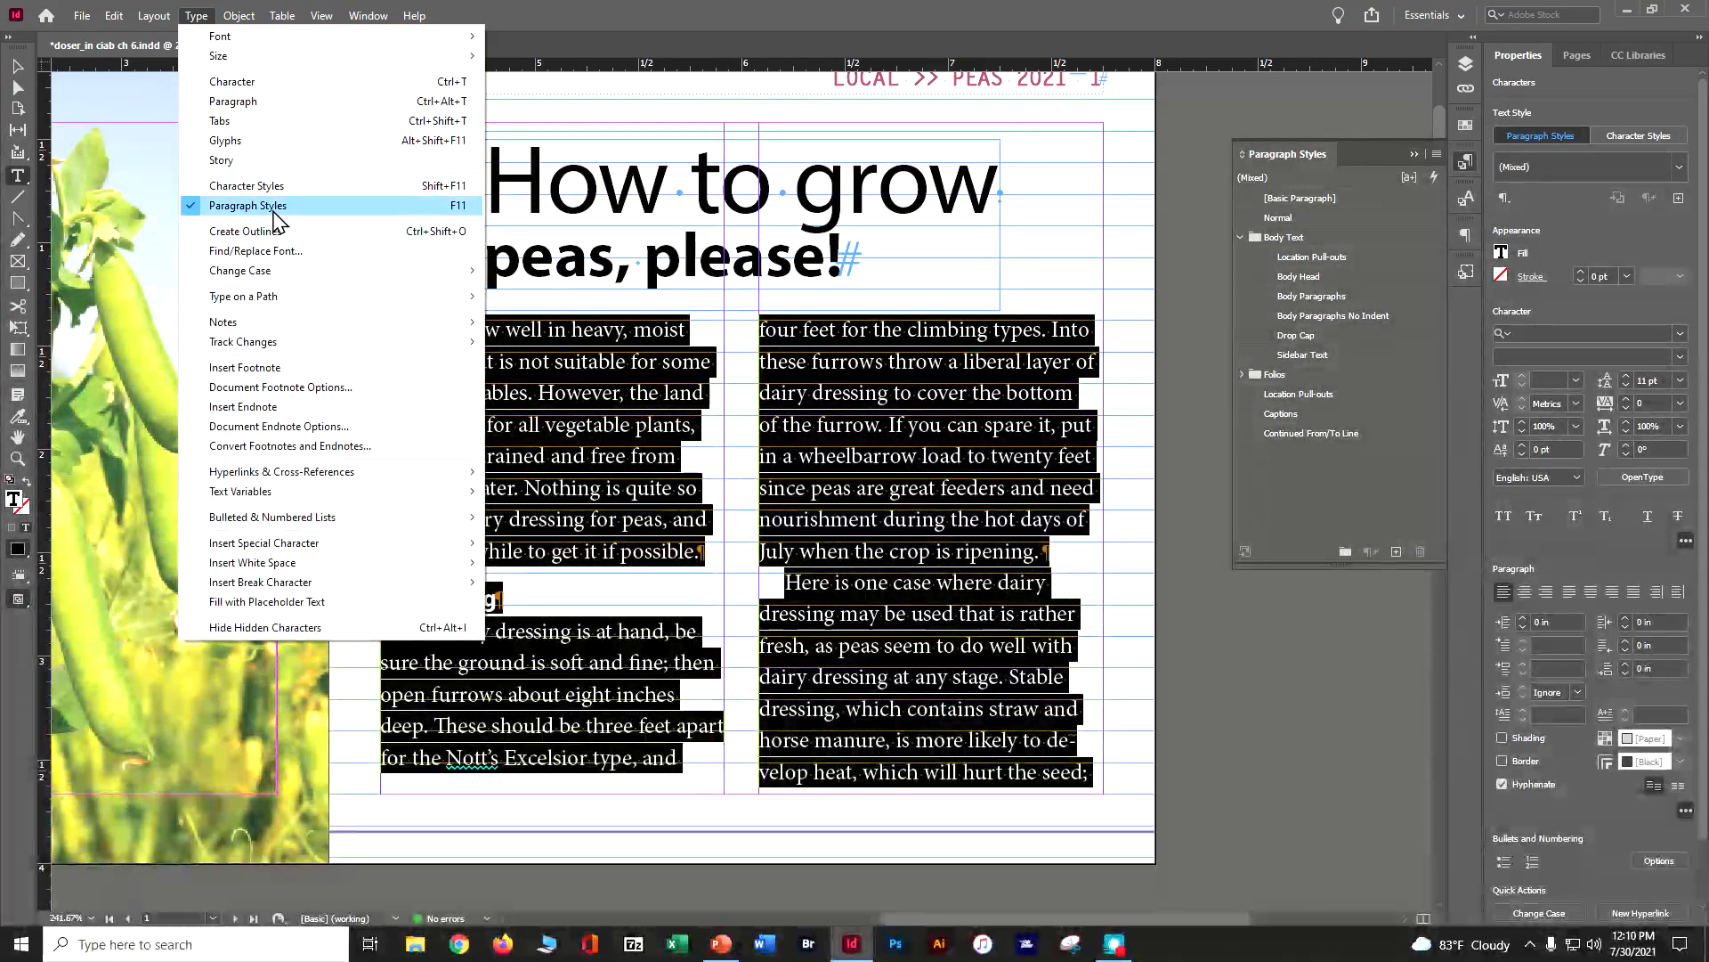
pyautogui.click(297, 102)
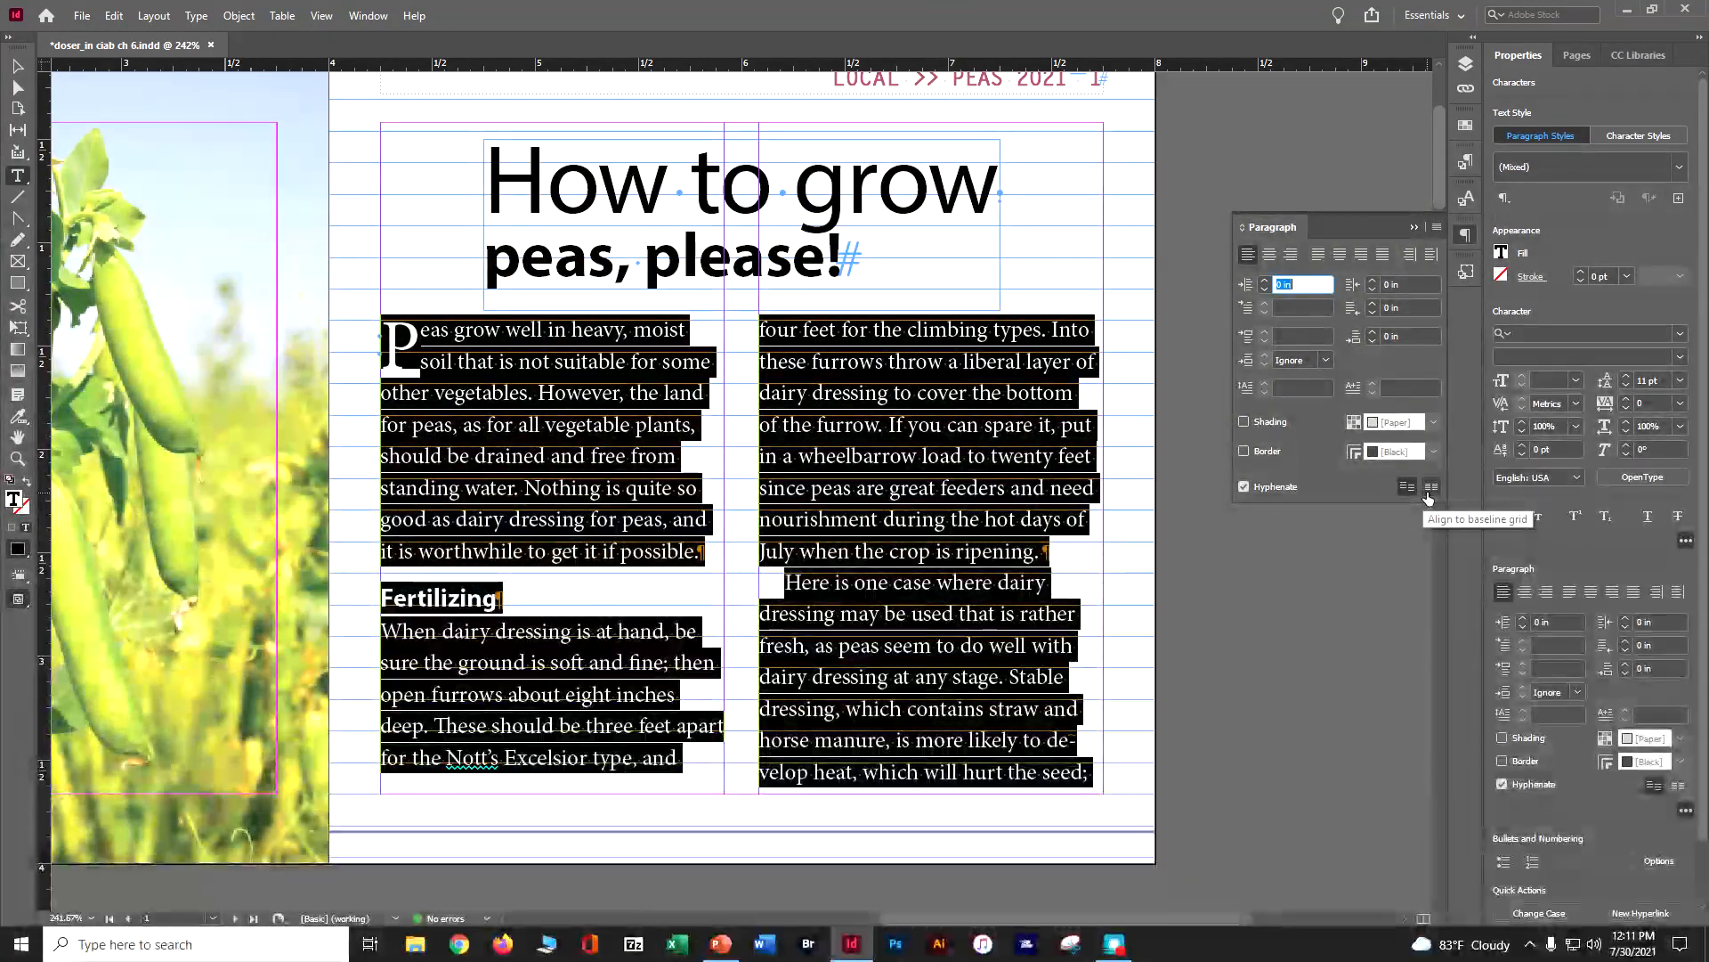
pyautogui.click(1430, 487)
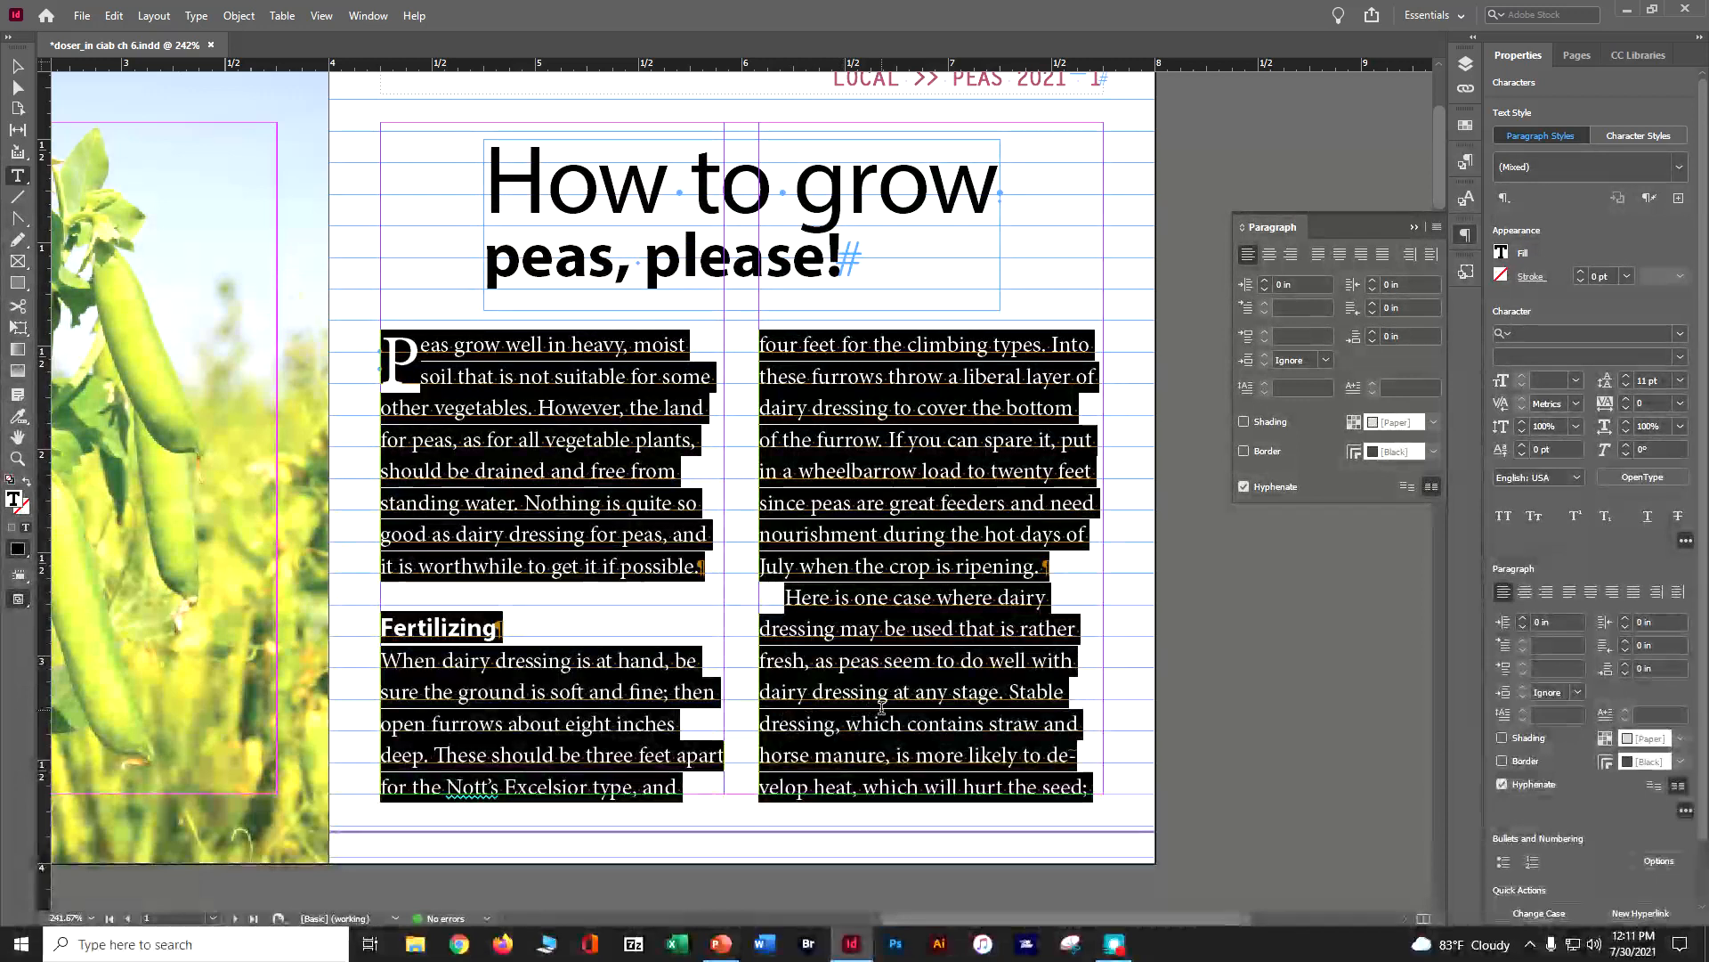
# Check the aligned columns on page 3, hide the baseline grid and save the document
pyautogui.scroll(-10, 930, 706)
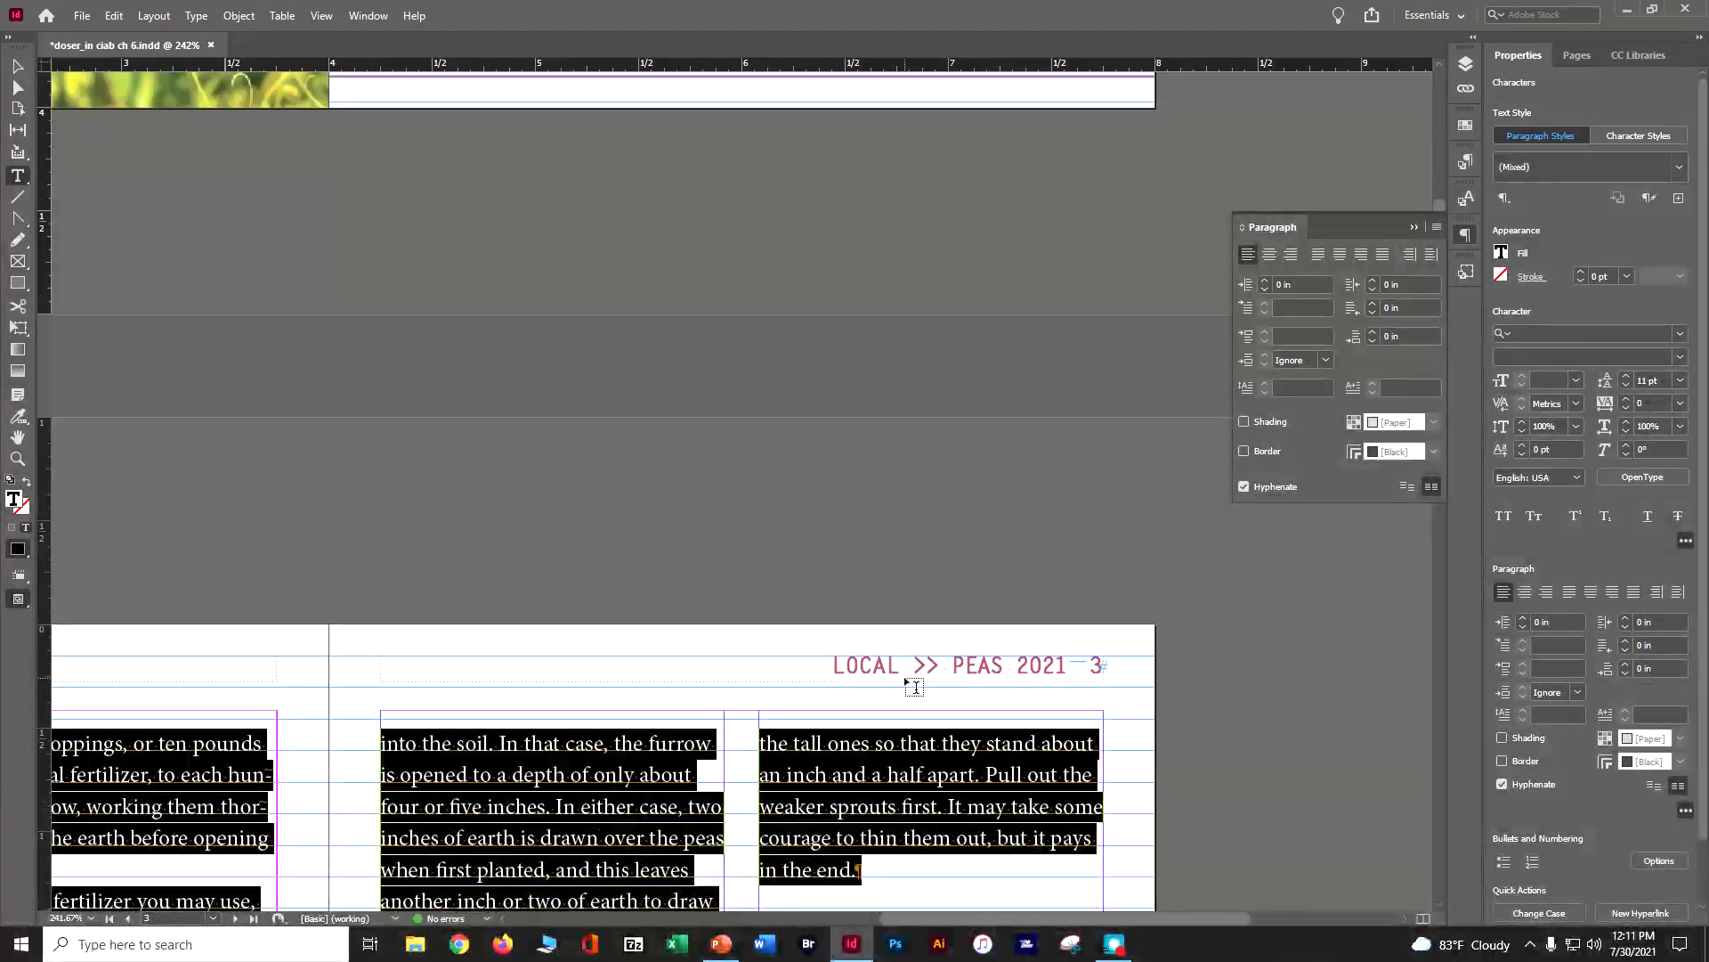
pyautogui.scroll(-2, 922, 678)
pyautogui.scroll(-2, 912, 668)
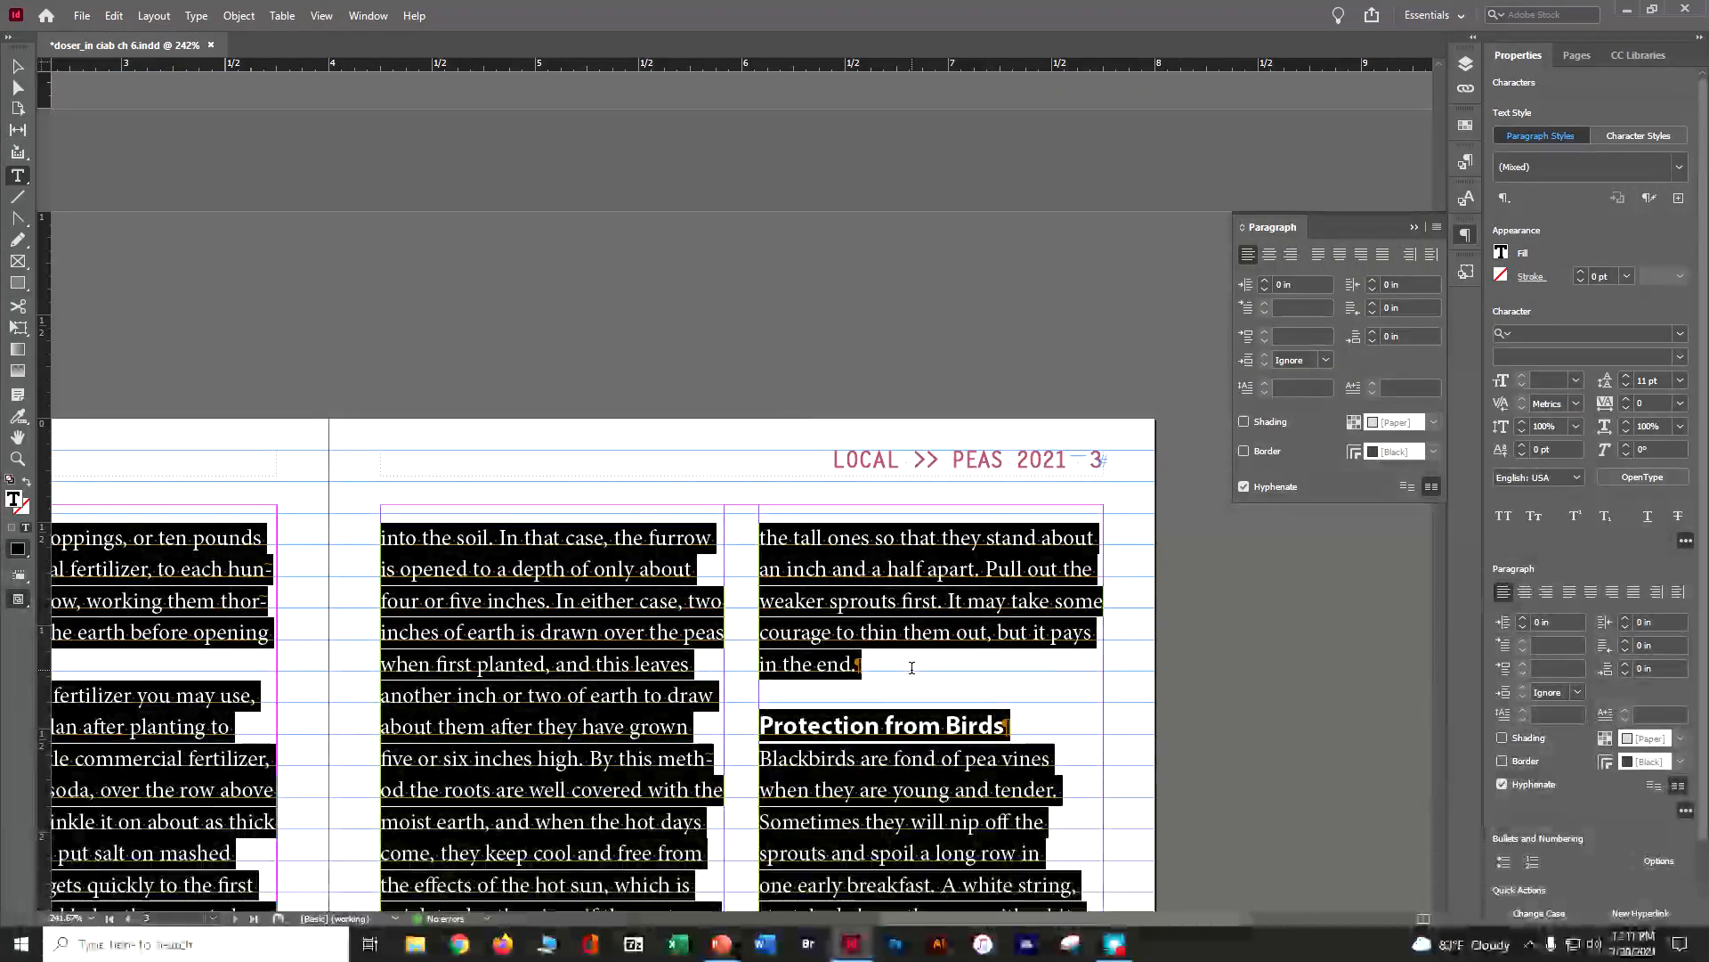
pyautogui.scroll(-4, 1131, 428)
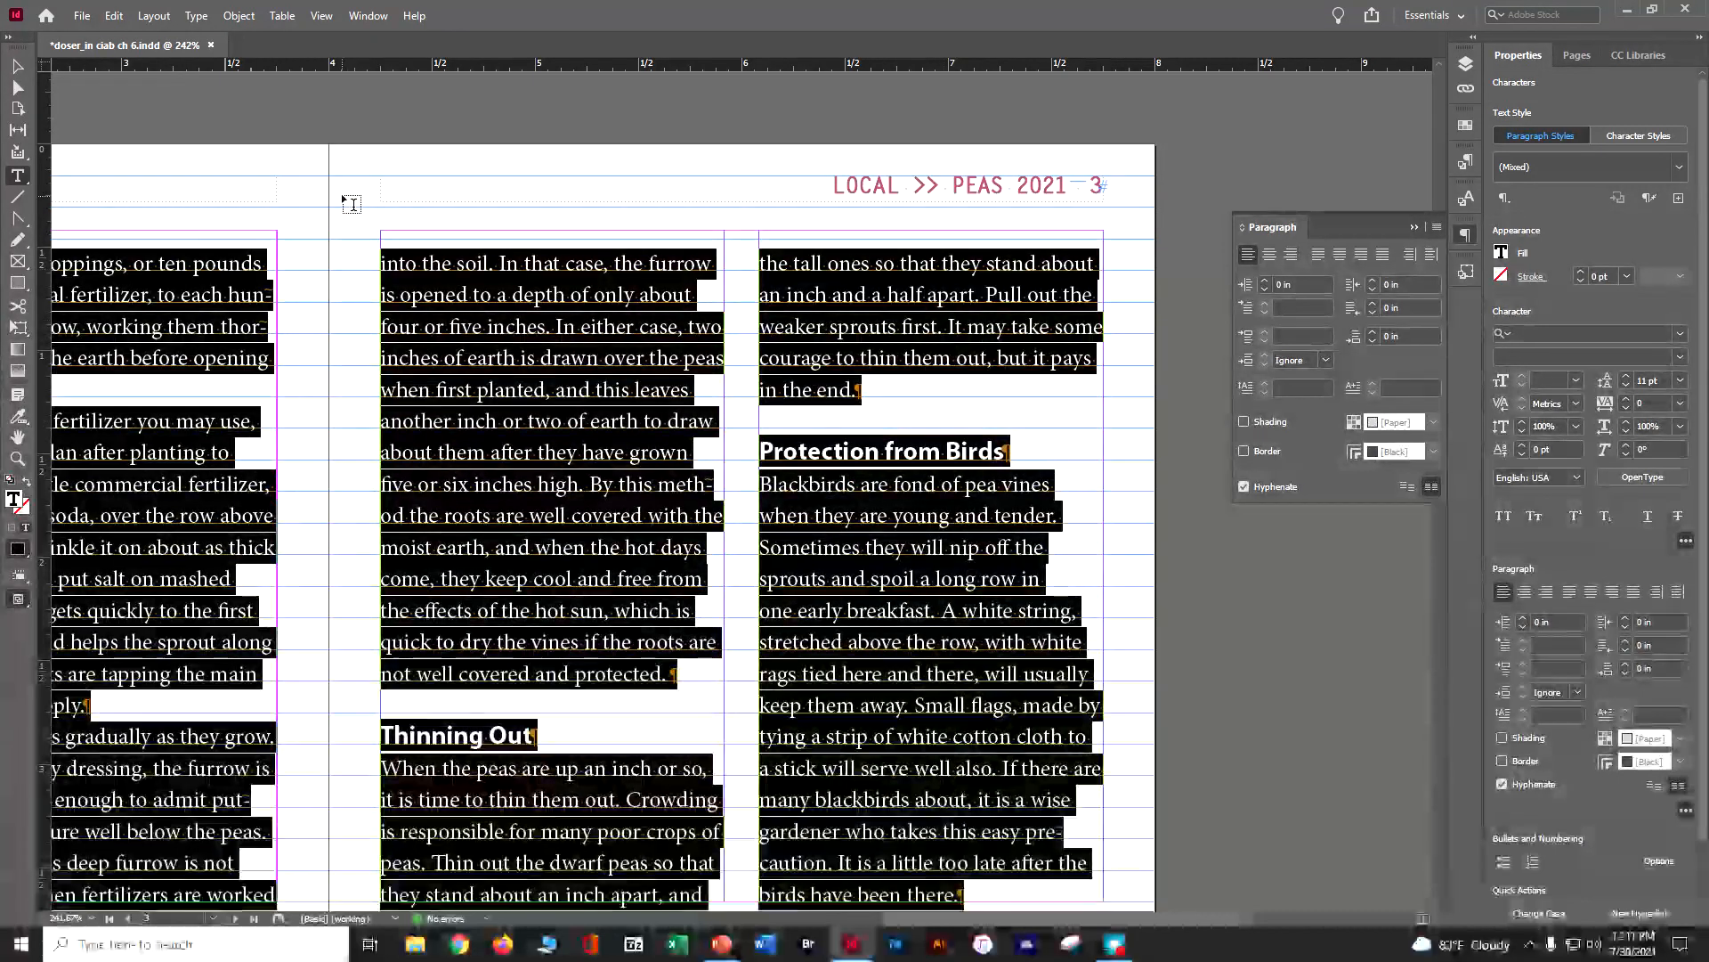
pyautogui.click(320, 16)
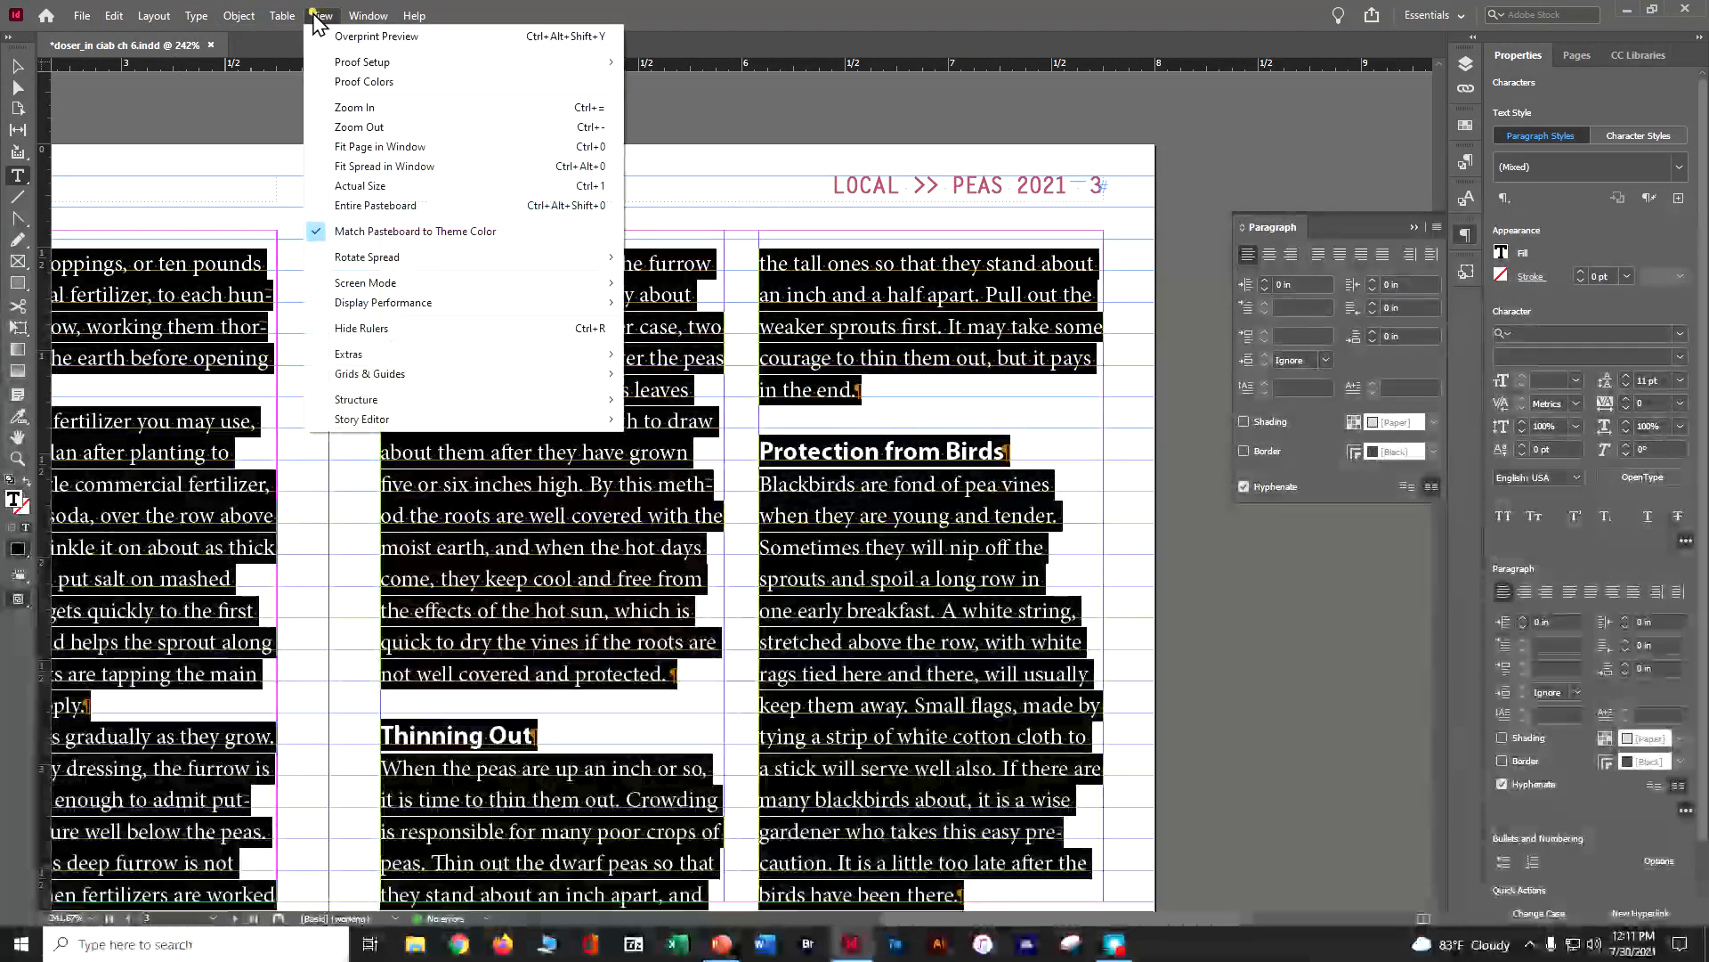
pyautogui.moveTo(412, 374)
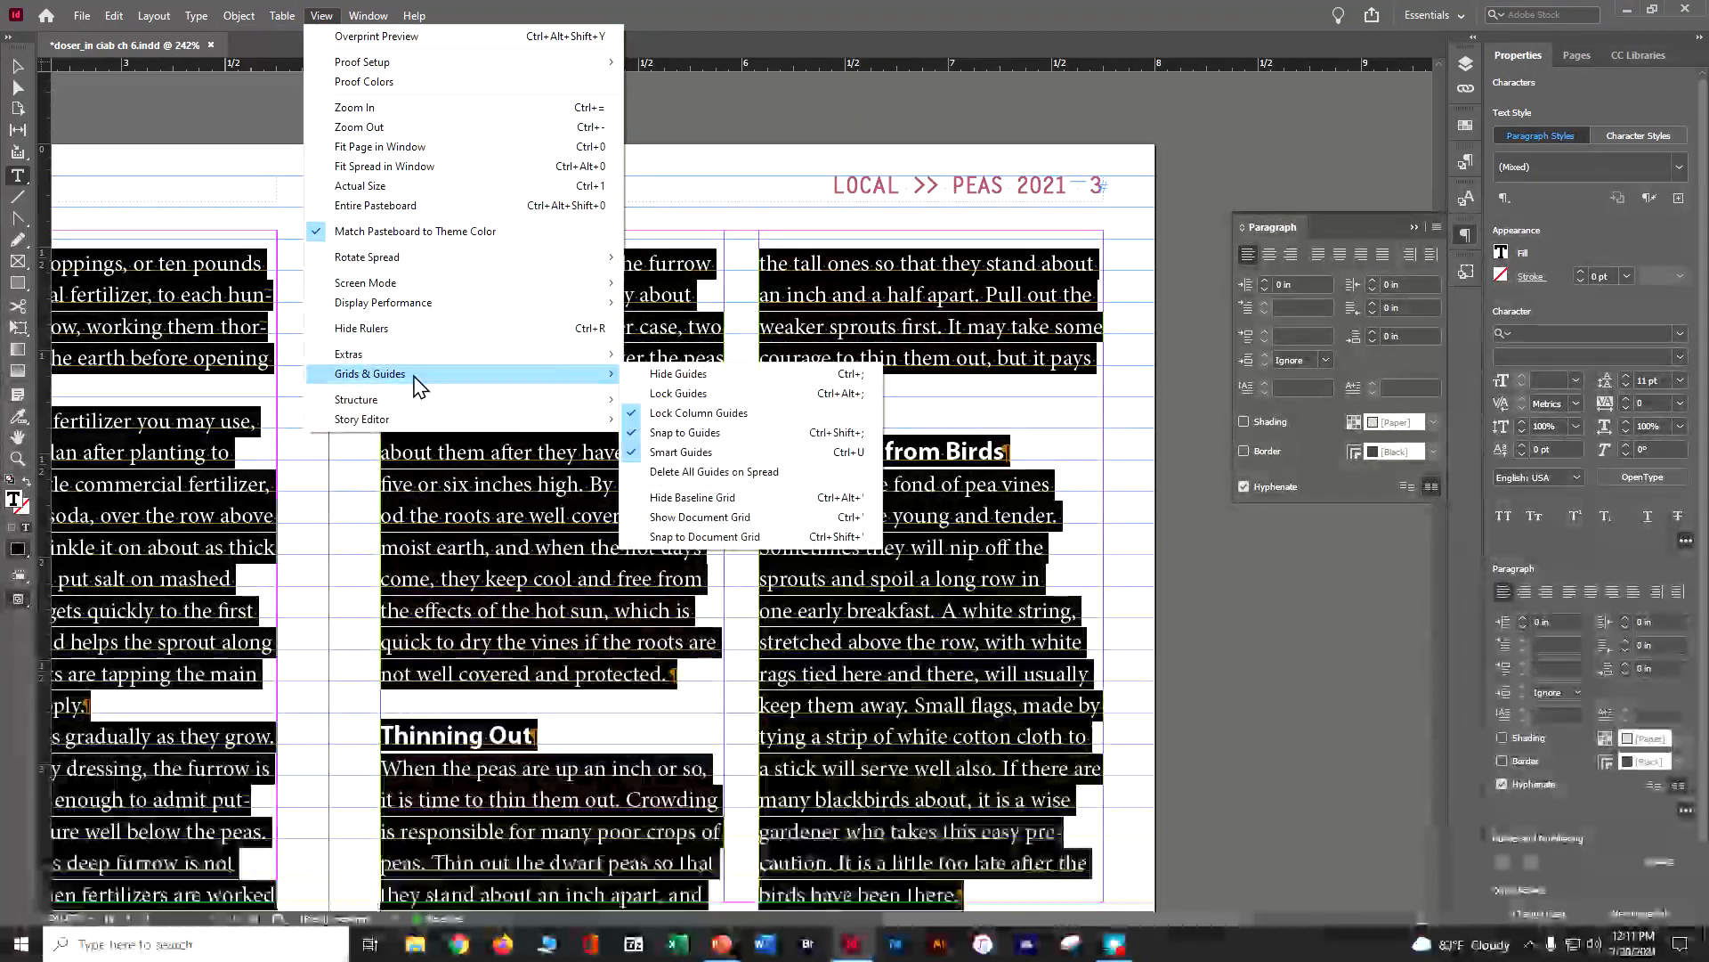
pyautogui.click(776, 494)
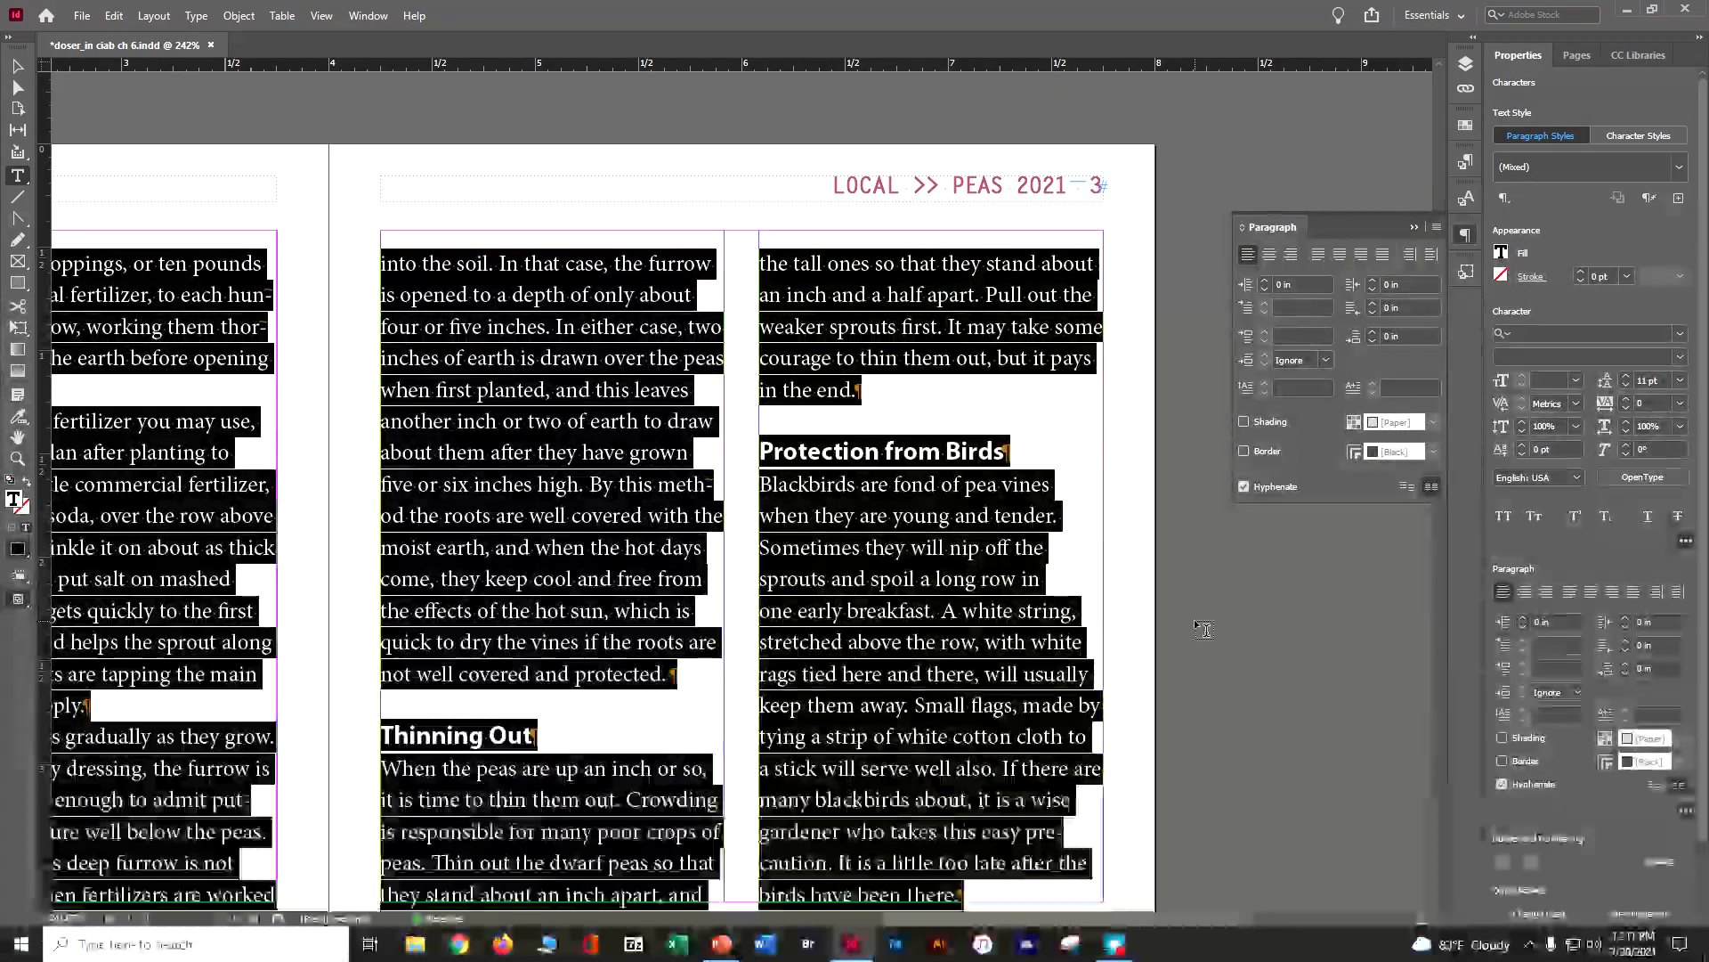
pyautogui.hotkey('ctrl', 's')
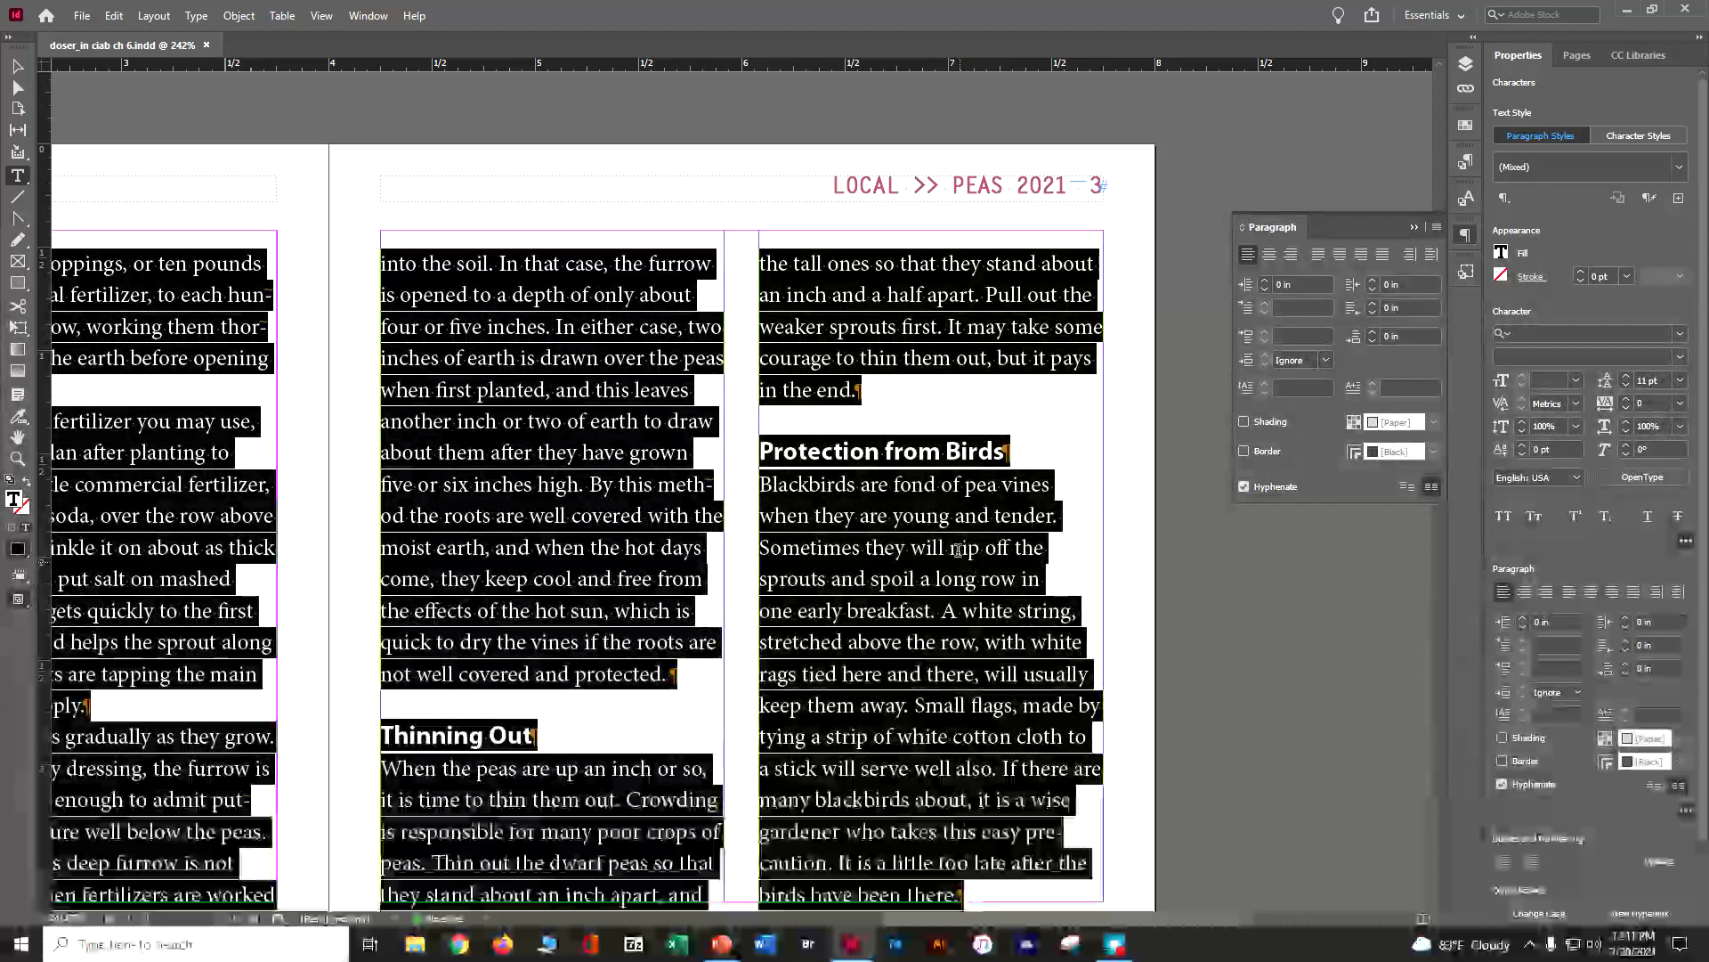
# Turn off hyphenation for the entire threaded article
pyautogui.click(613, 496)
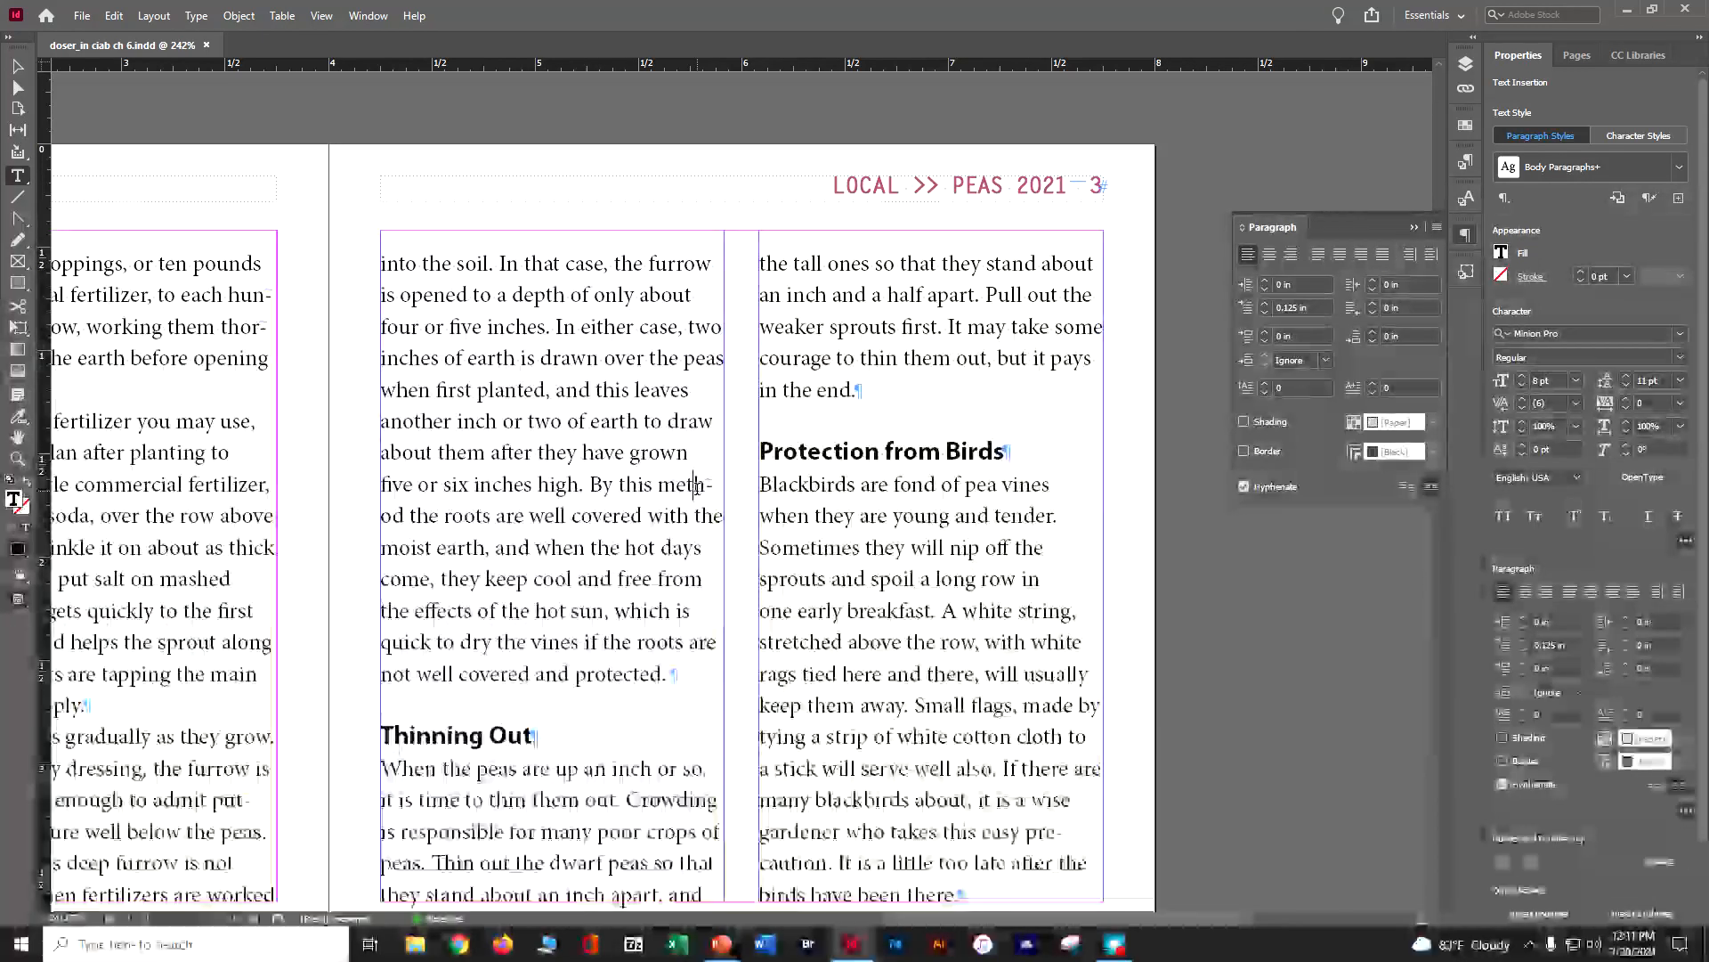
pyautogui.hotkey('ctrl', 'a')
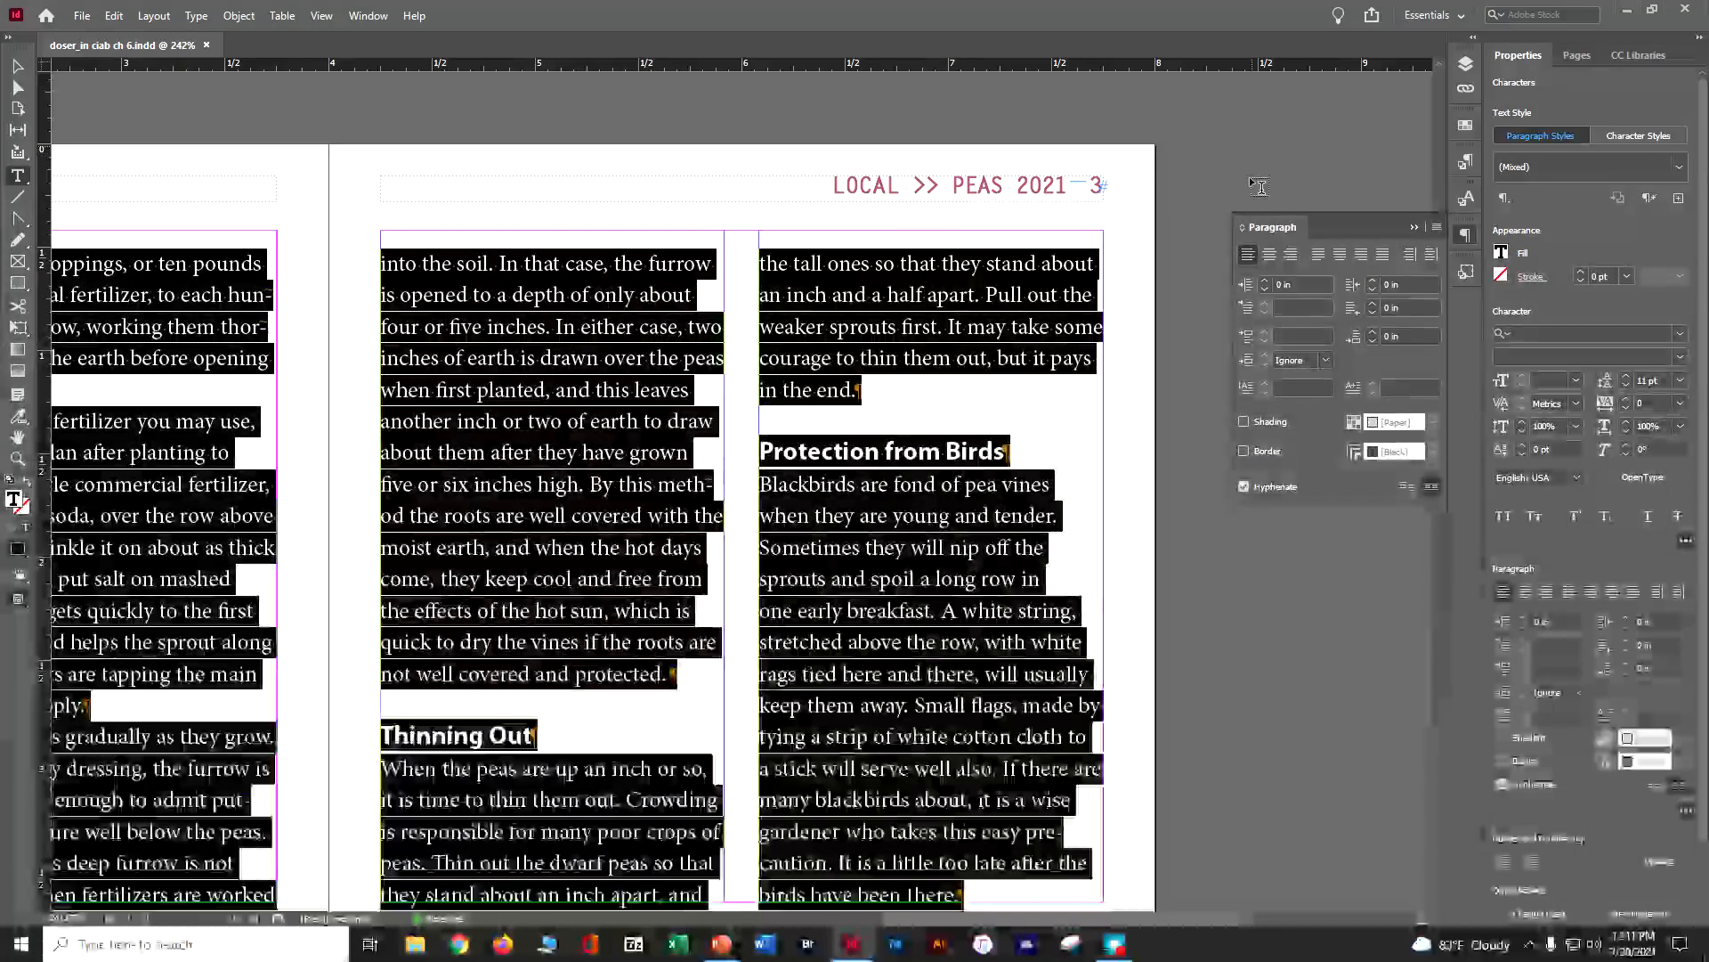
pyautogui.click(1244, 487)
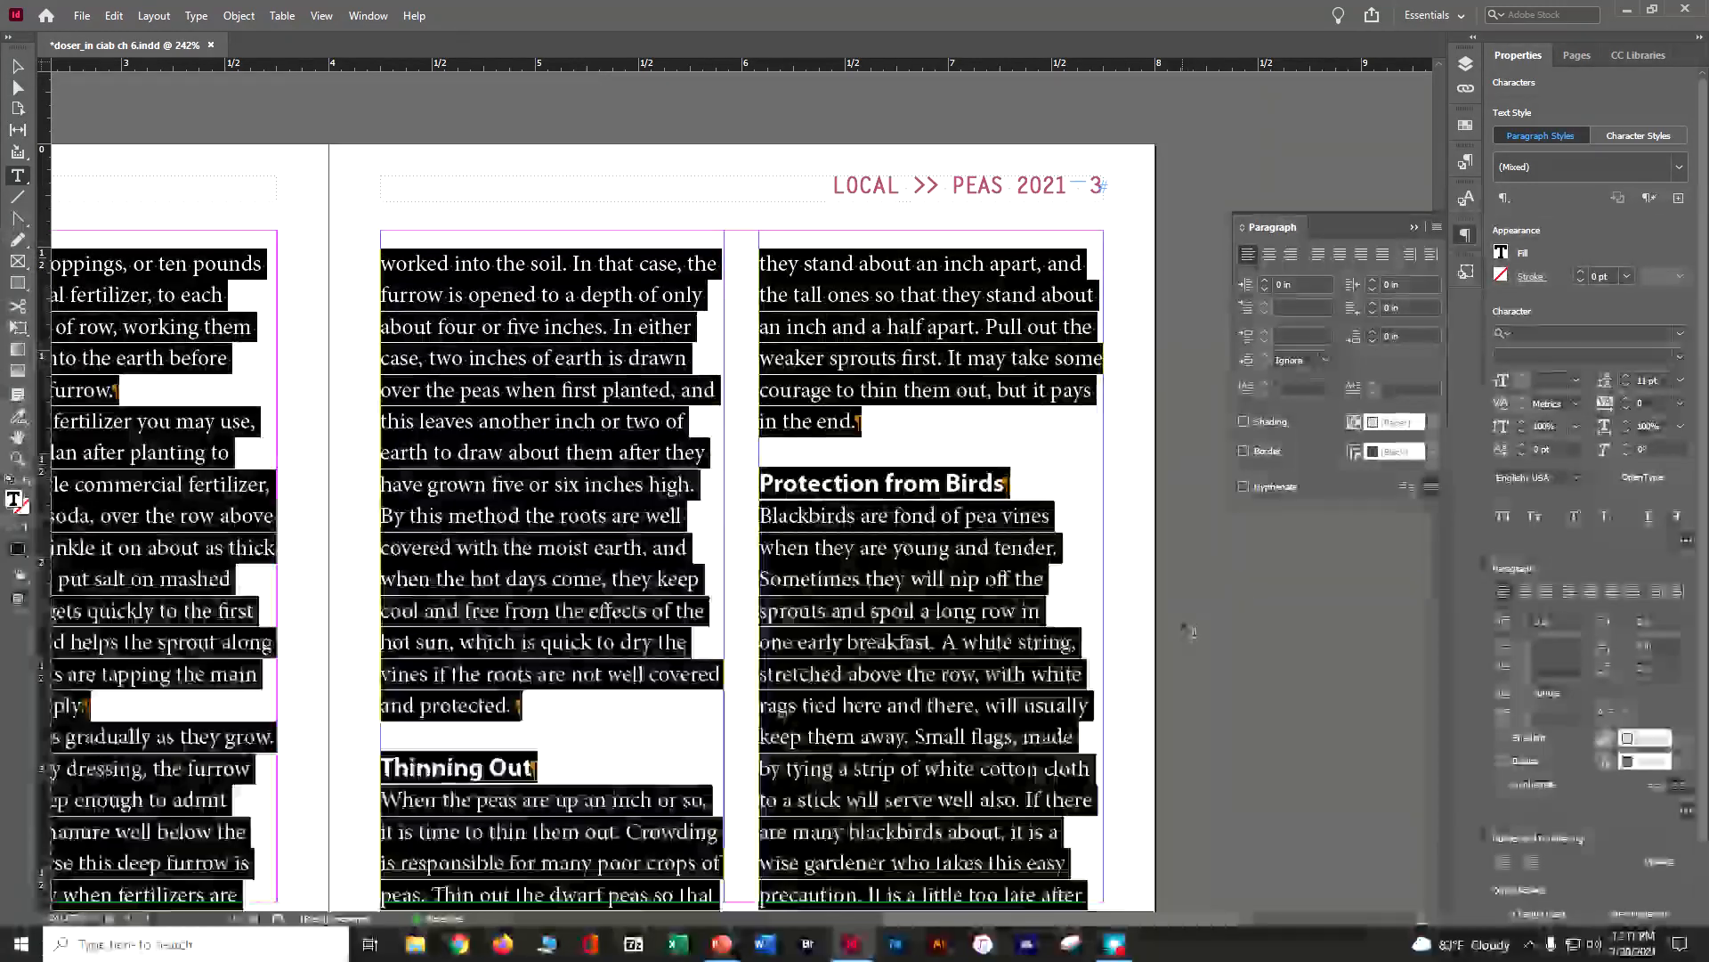
# Turn off hyphenation for all the text in the green quote box on page 4
pyautogui.scroll(-15, 1100, 377)
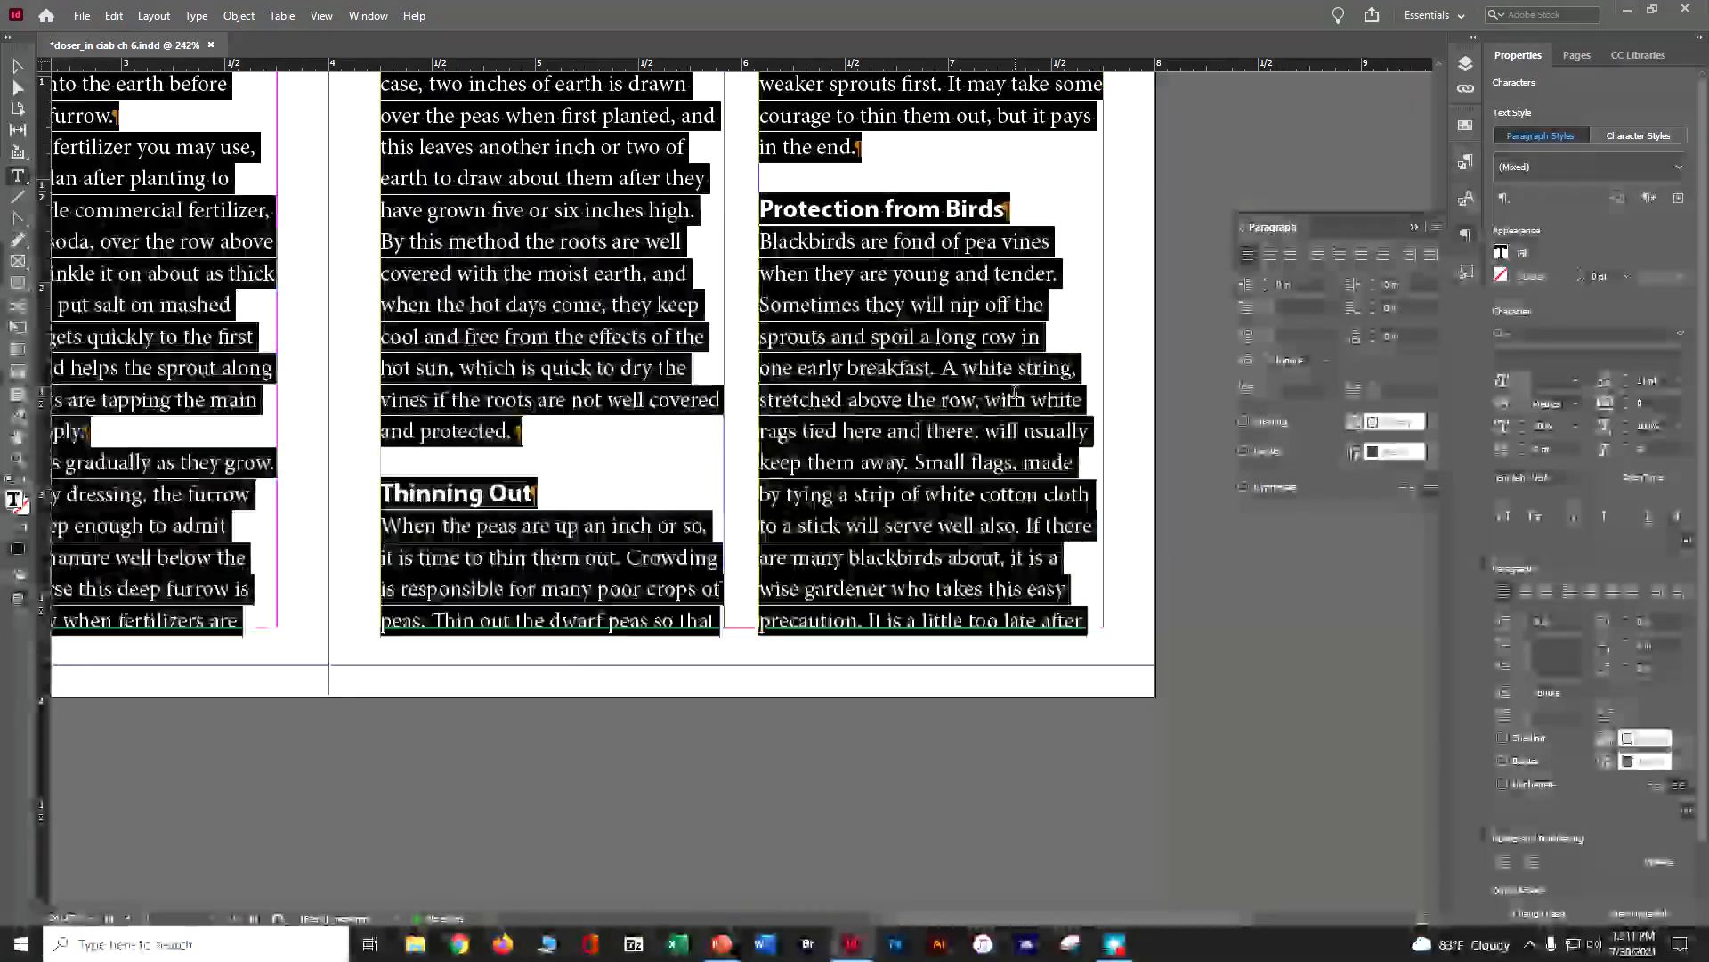
pyautogui.scroll(-5, 1020, 416)
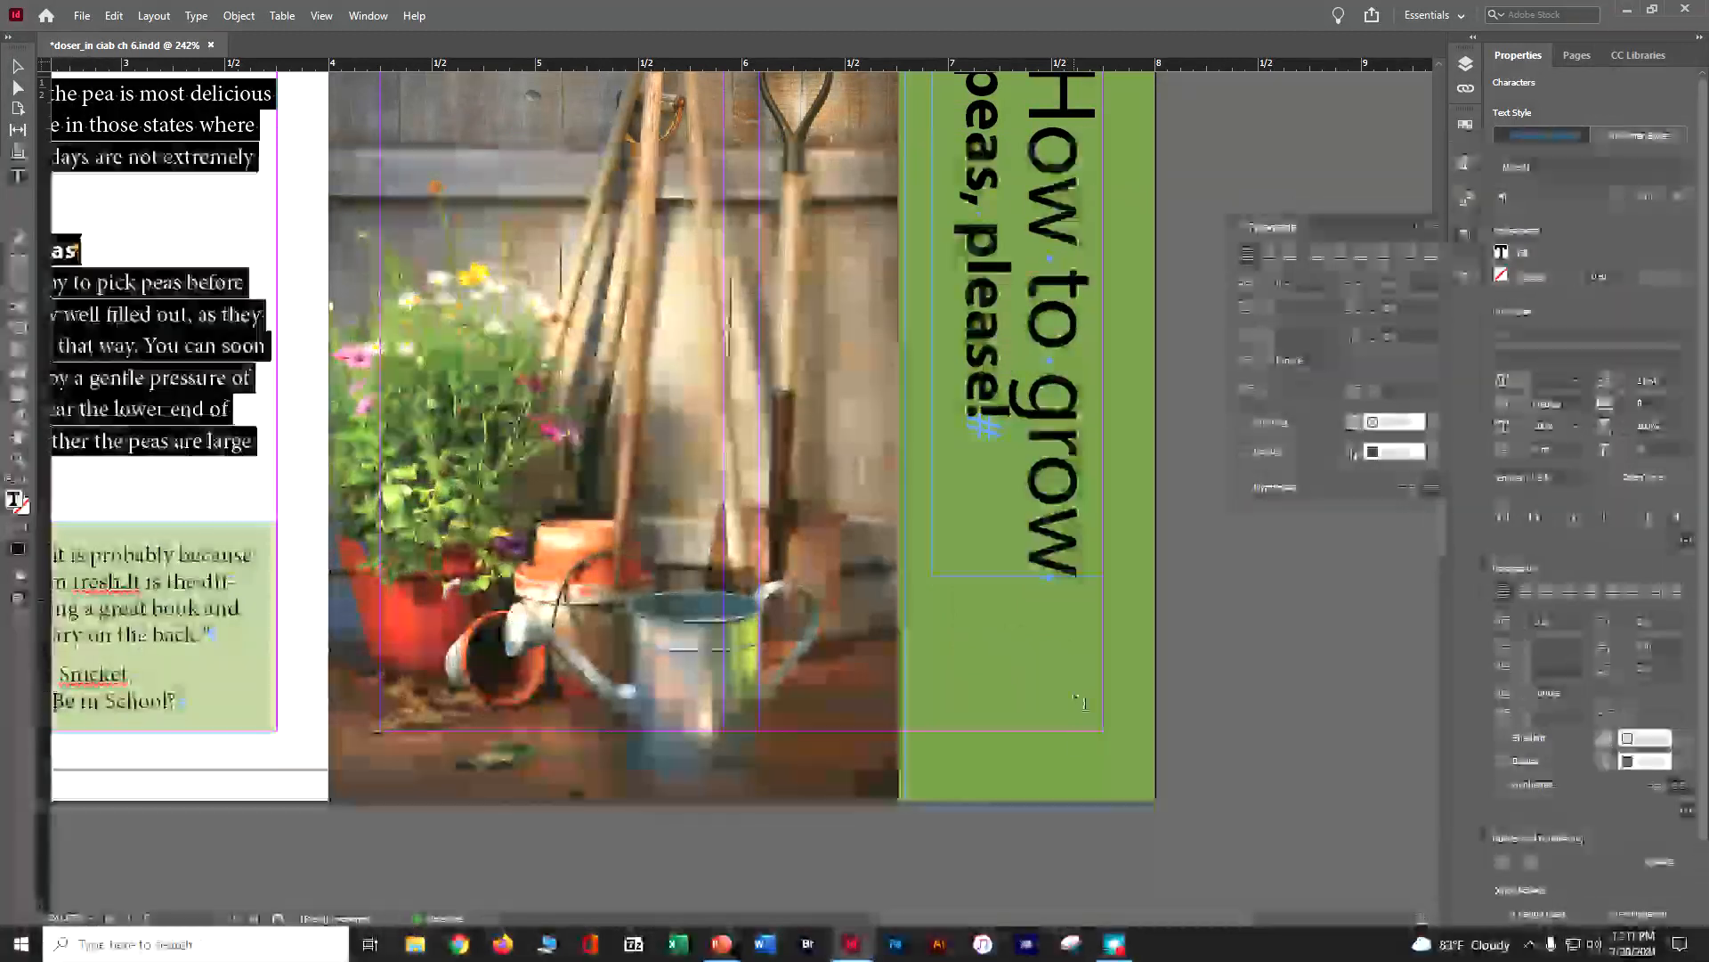
pyautogui.moveTo(1089, 921); pyautogui.dragTo(984, 918)
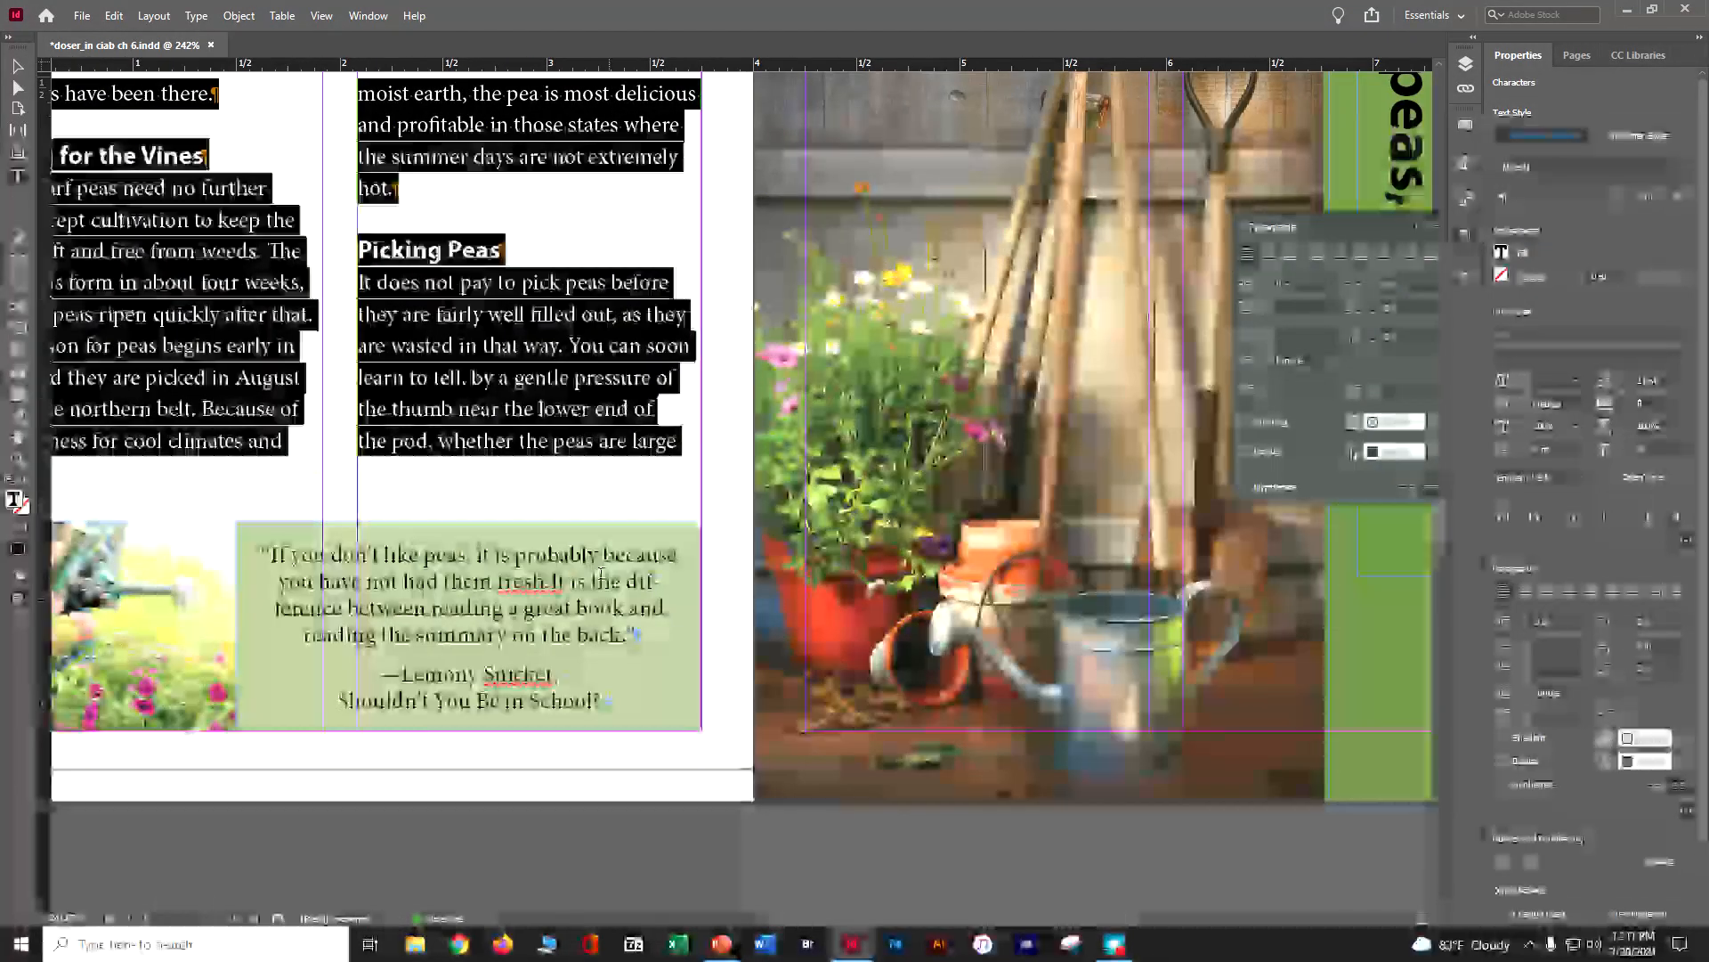
pyautogui.click(638, 576)
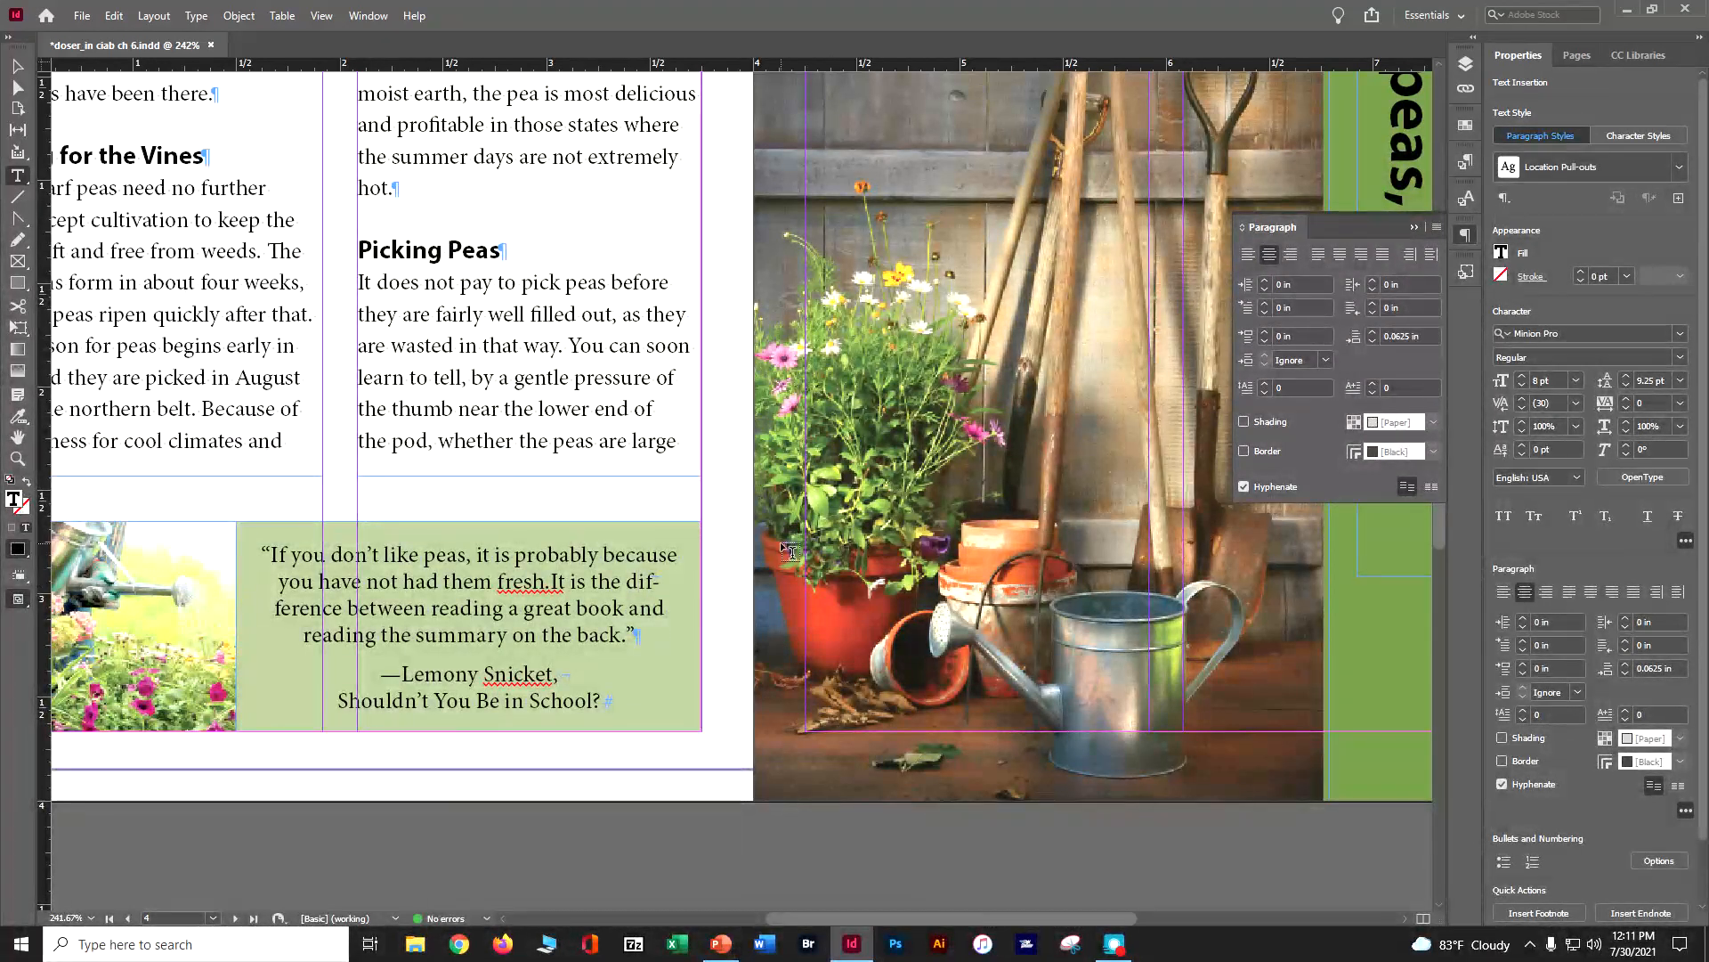
pyautogui.hotkey('ctrl', 'a')
pyautogui.click(1245, 486)
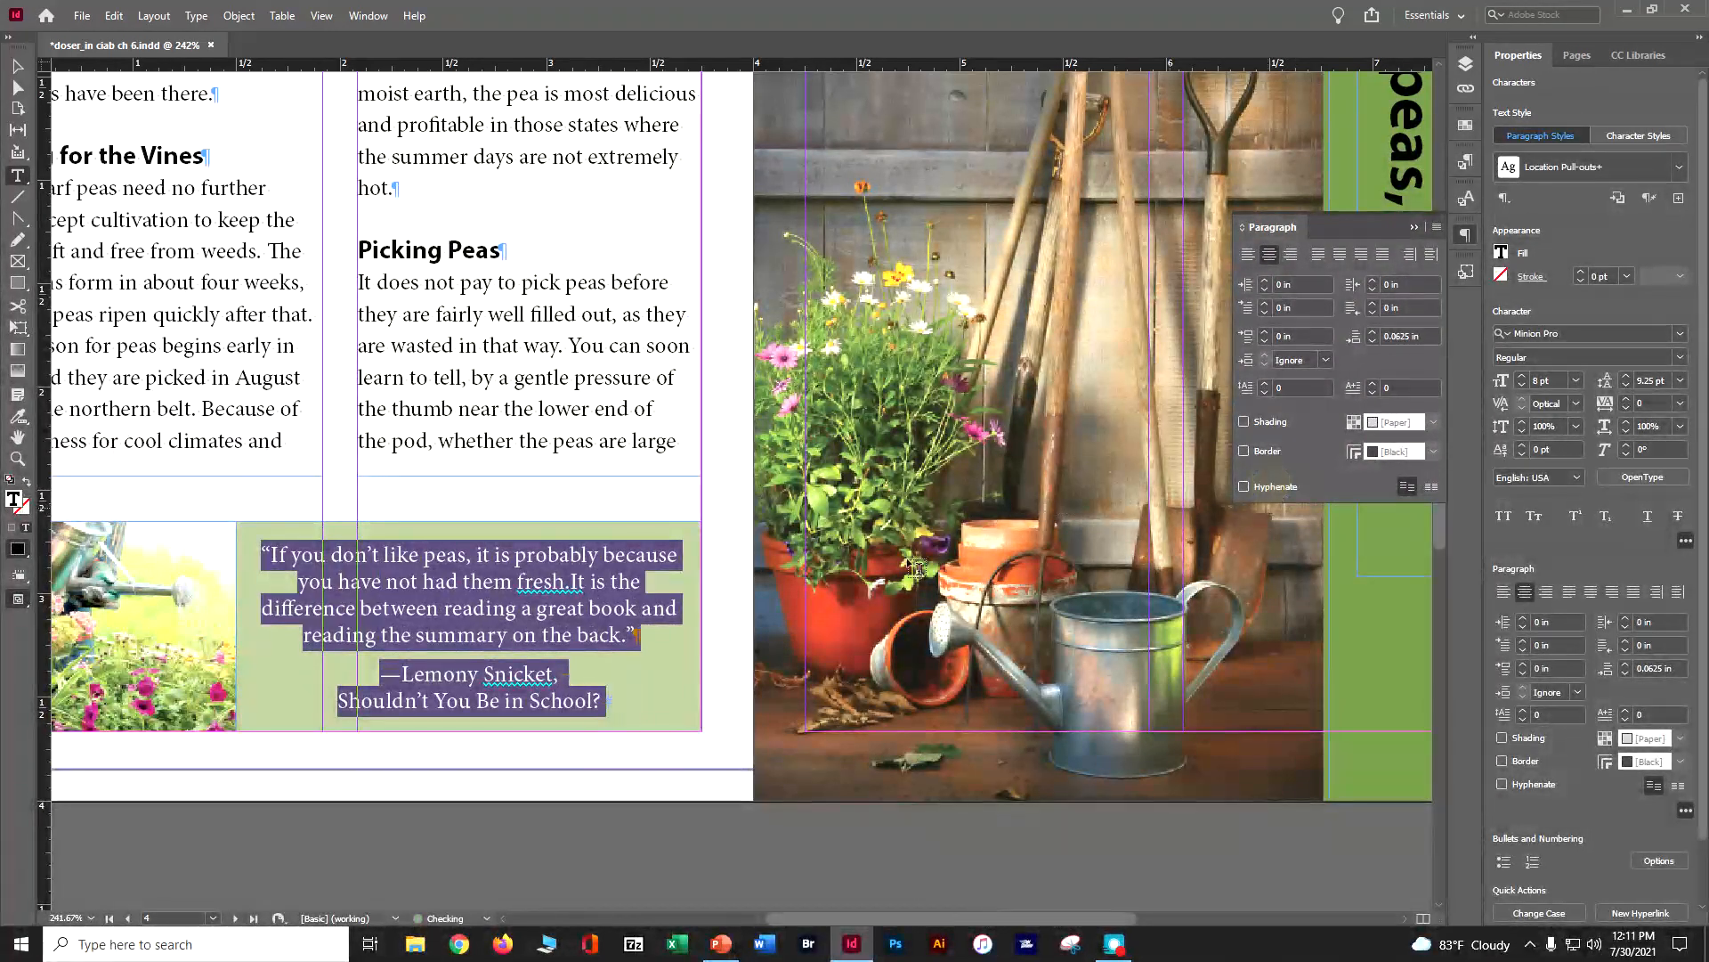
# Turn off hyphenation for the quotation in the pink box on page 6 and save the document
pyautogui.scroll(-10, 650, 525)
pyautogui.scroll(-5, 653, 516)
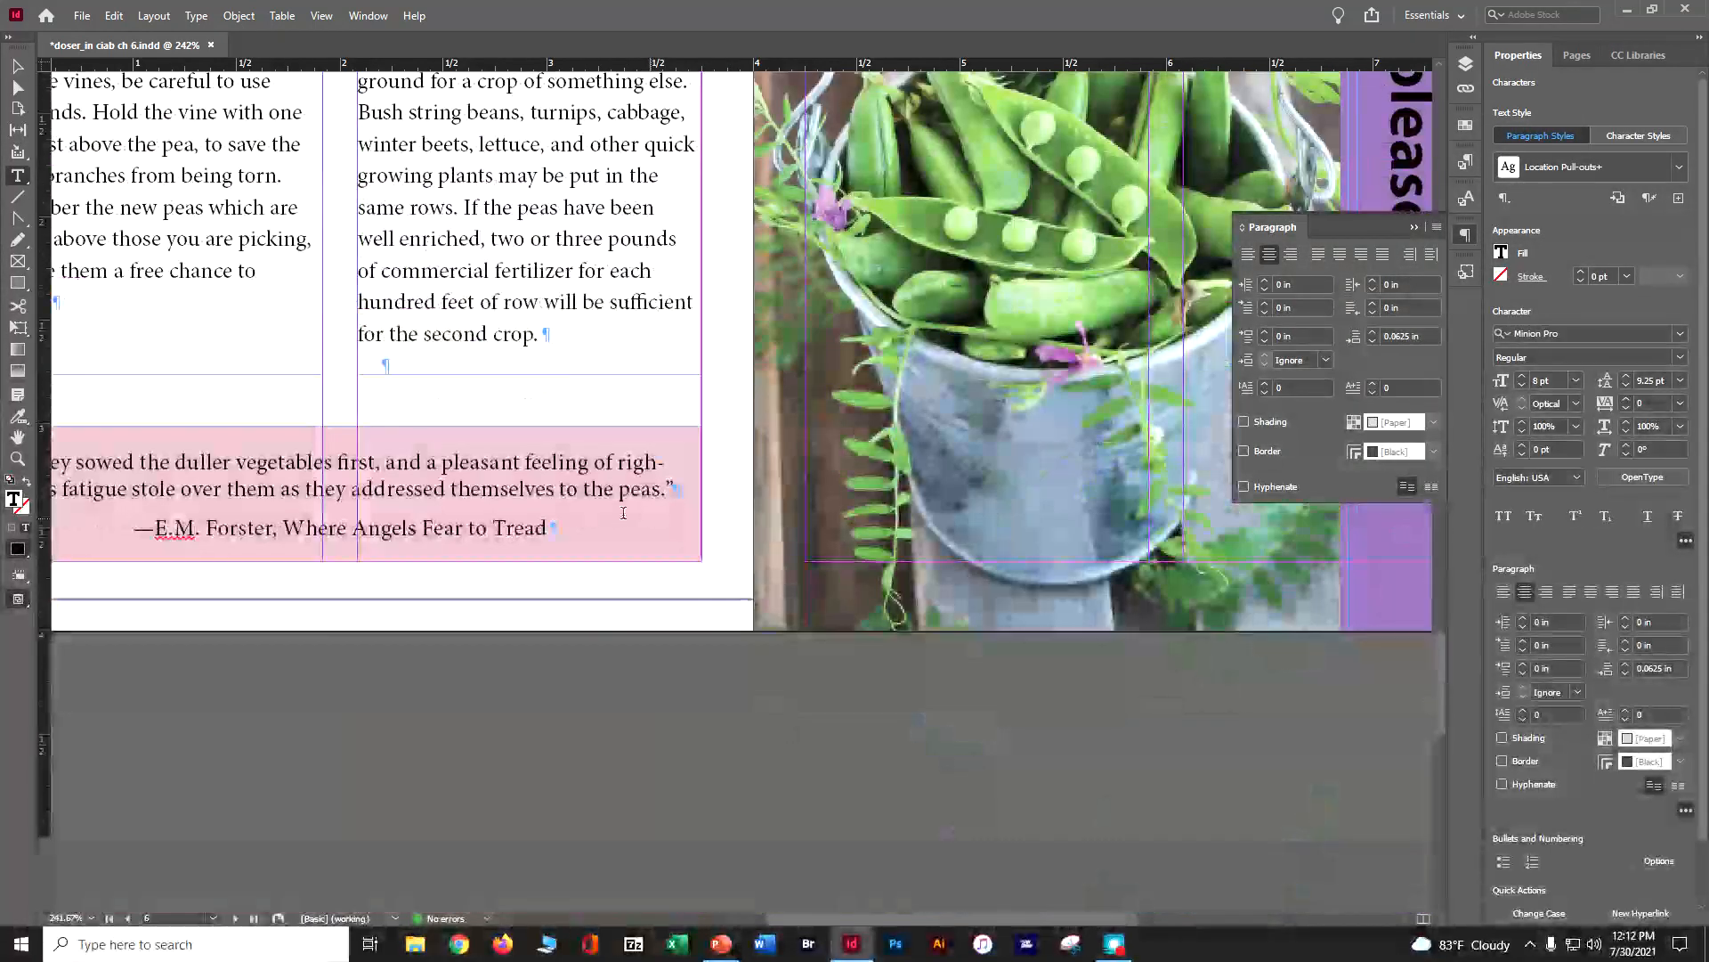
pyautogui.click(1246, 486)
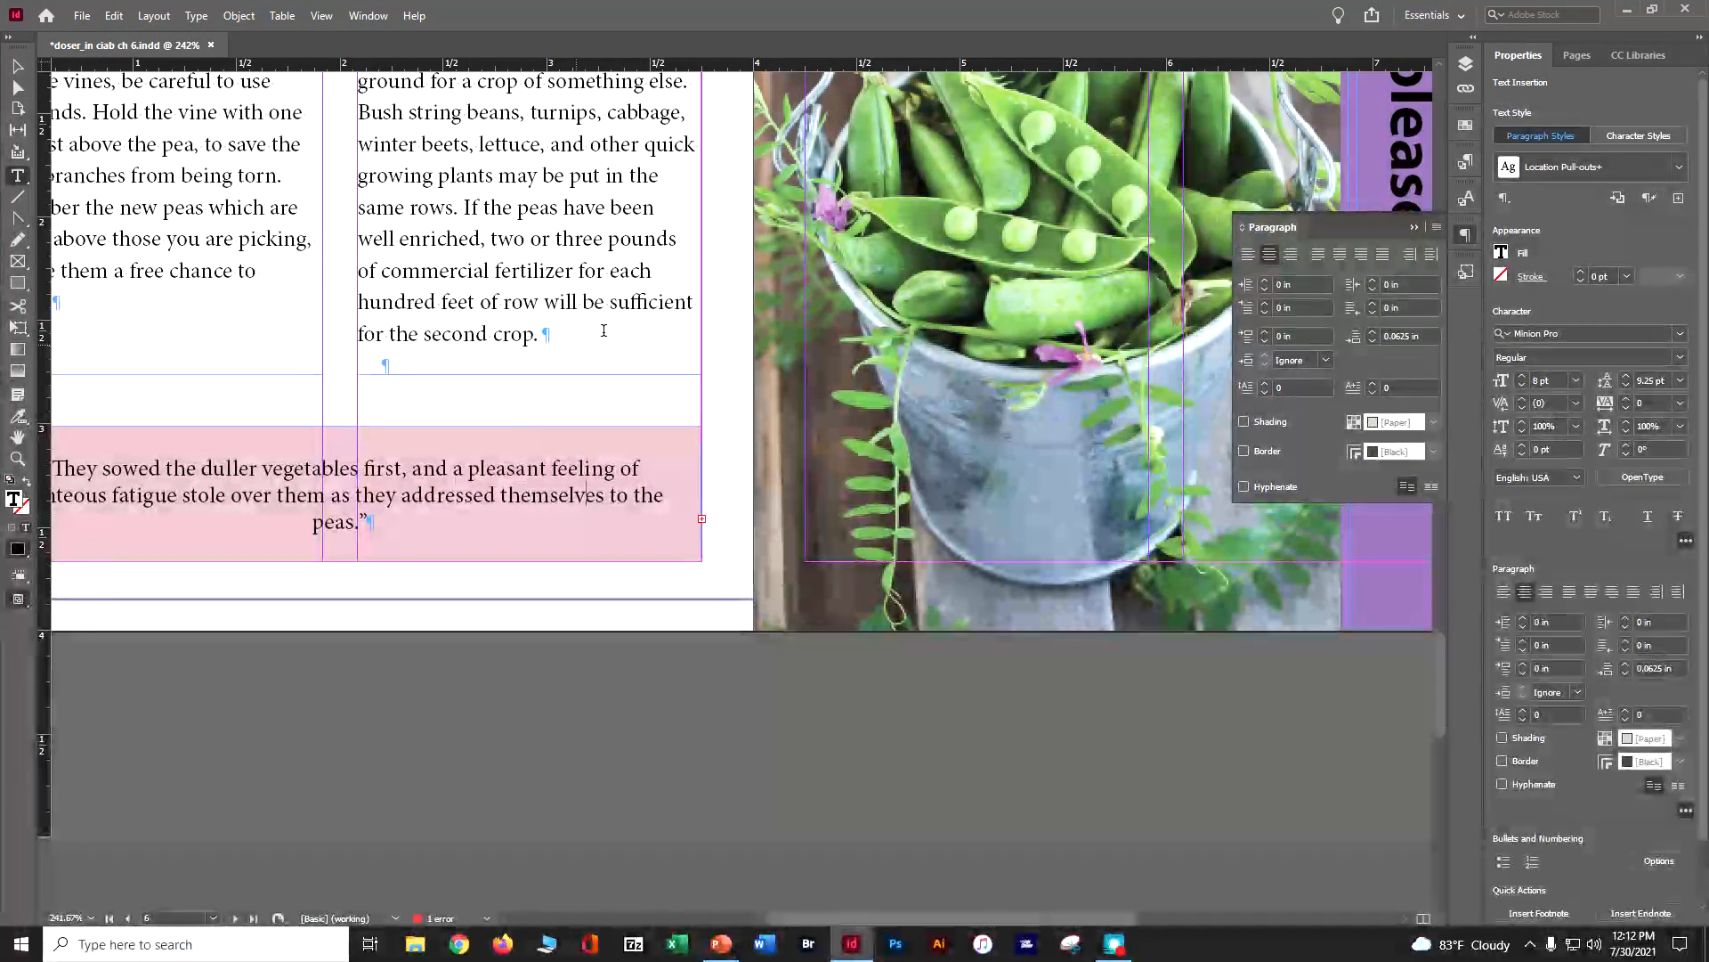
pyautogui.scroll(2, 579, 343)
pyautogui.scroll(4, 579, 343)
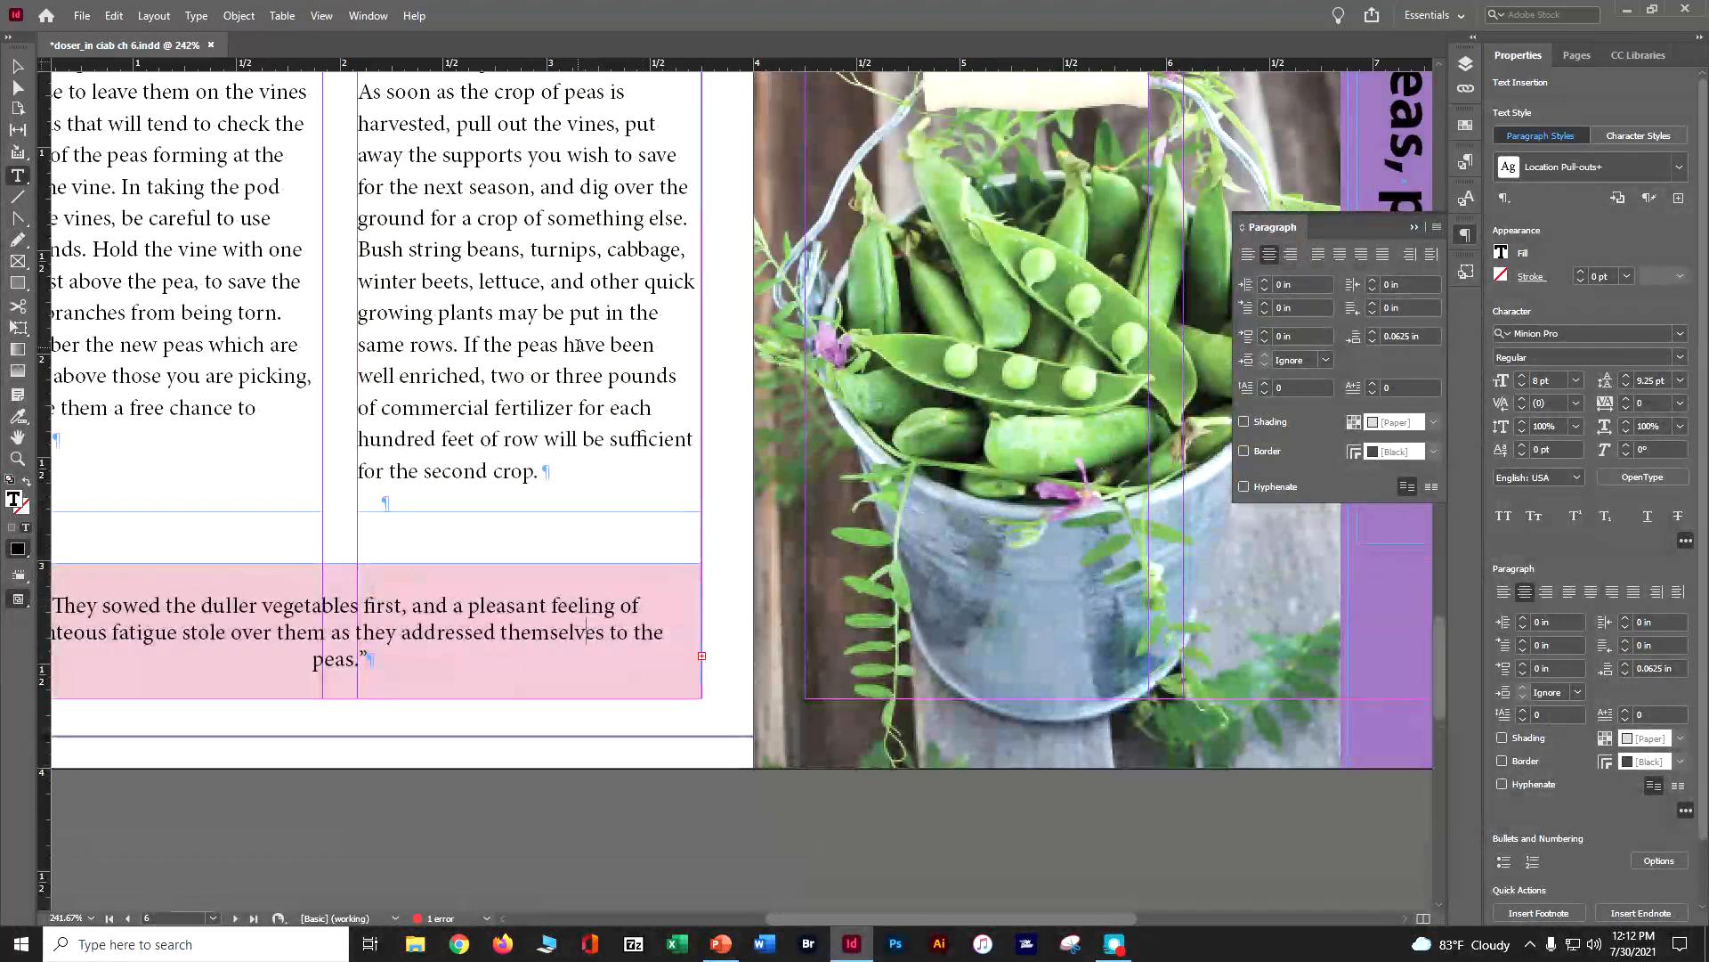
pyautogui.hotkey('ctrl', 's')
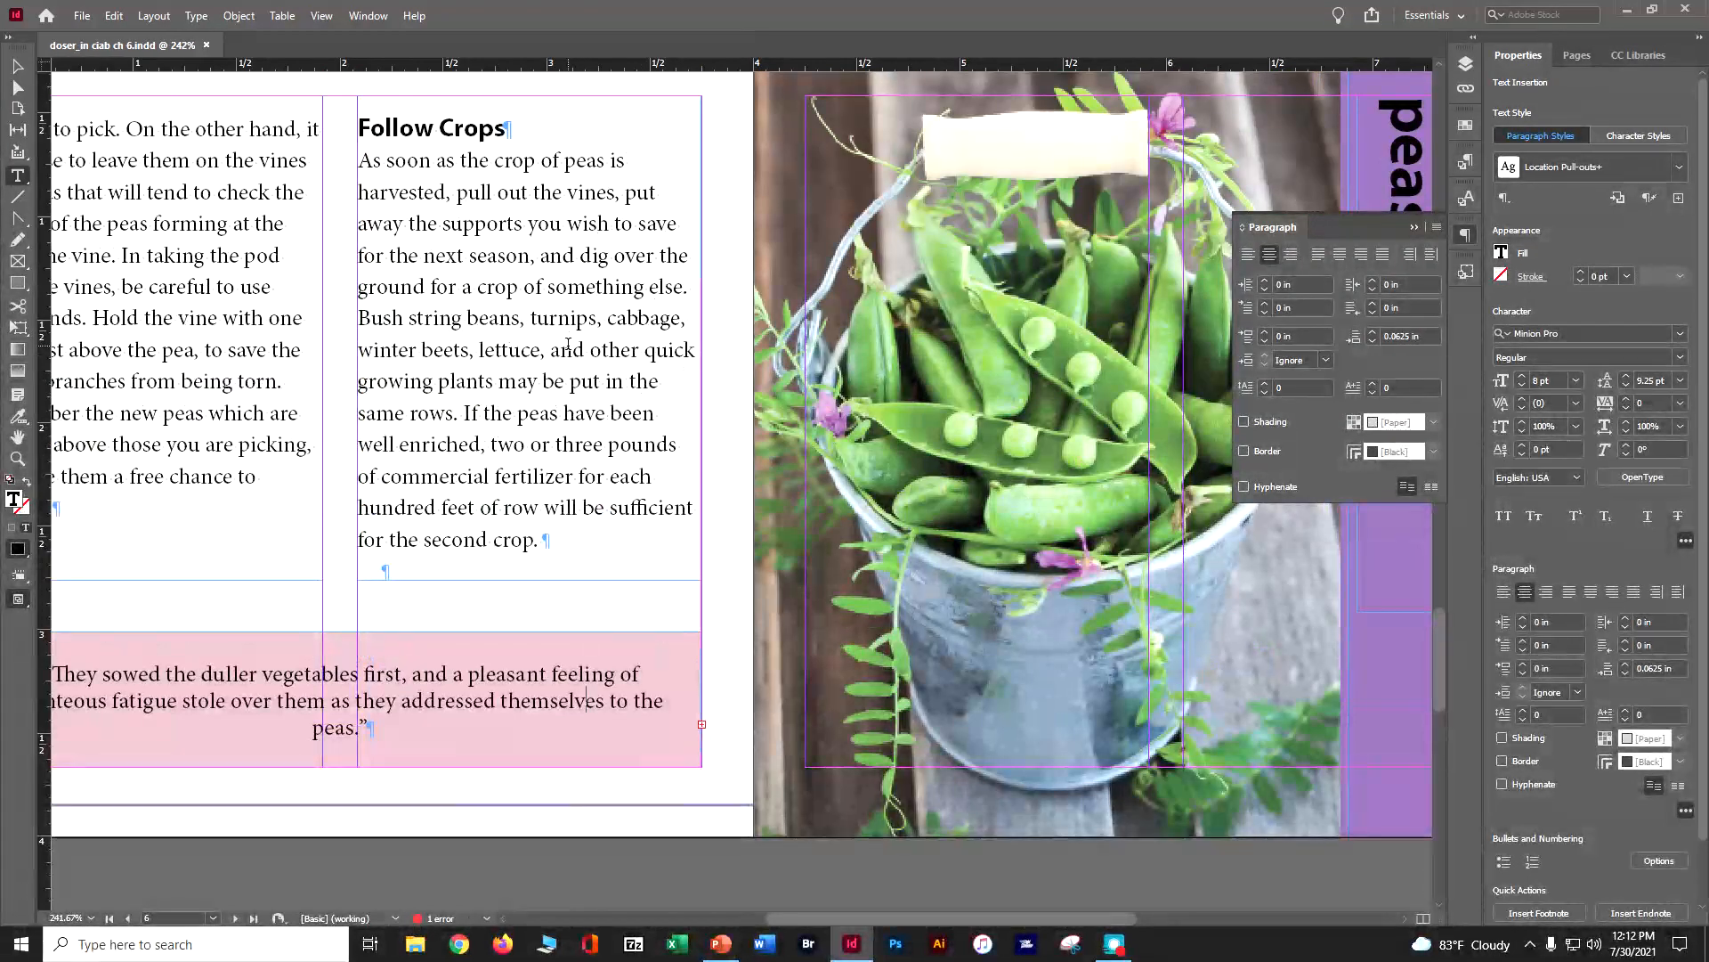
# Return to page 1, display the paragraph styles and turn on the Style Override Highlighter
pyautogui.scroll(8, 567, 342)
pyautogui.scroll(12, 566, 340)
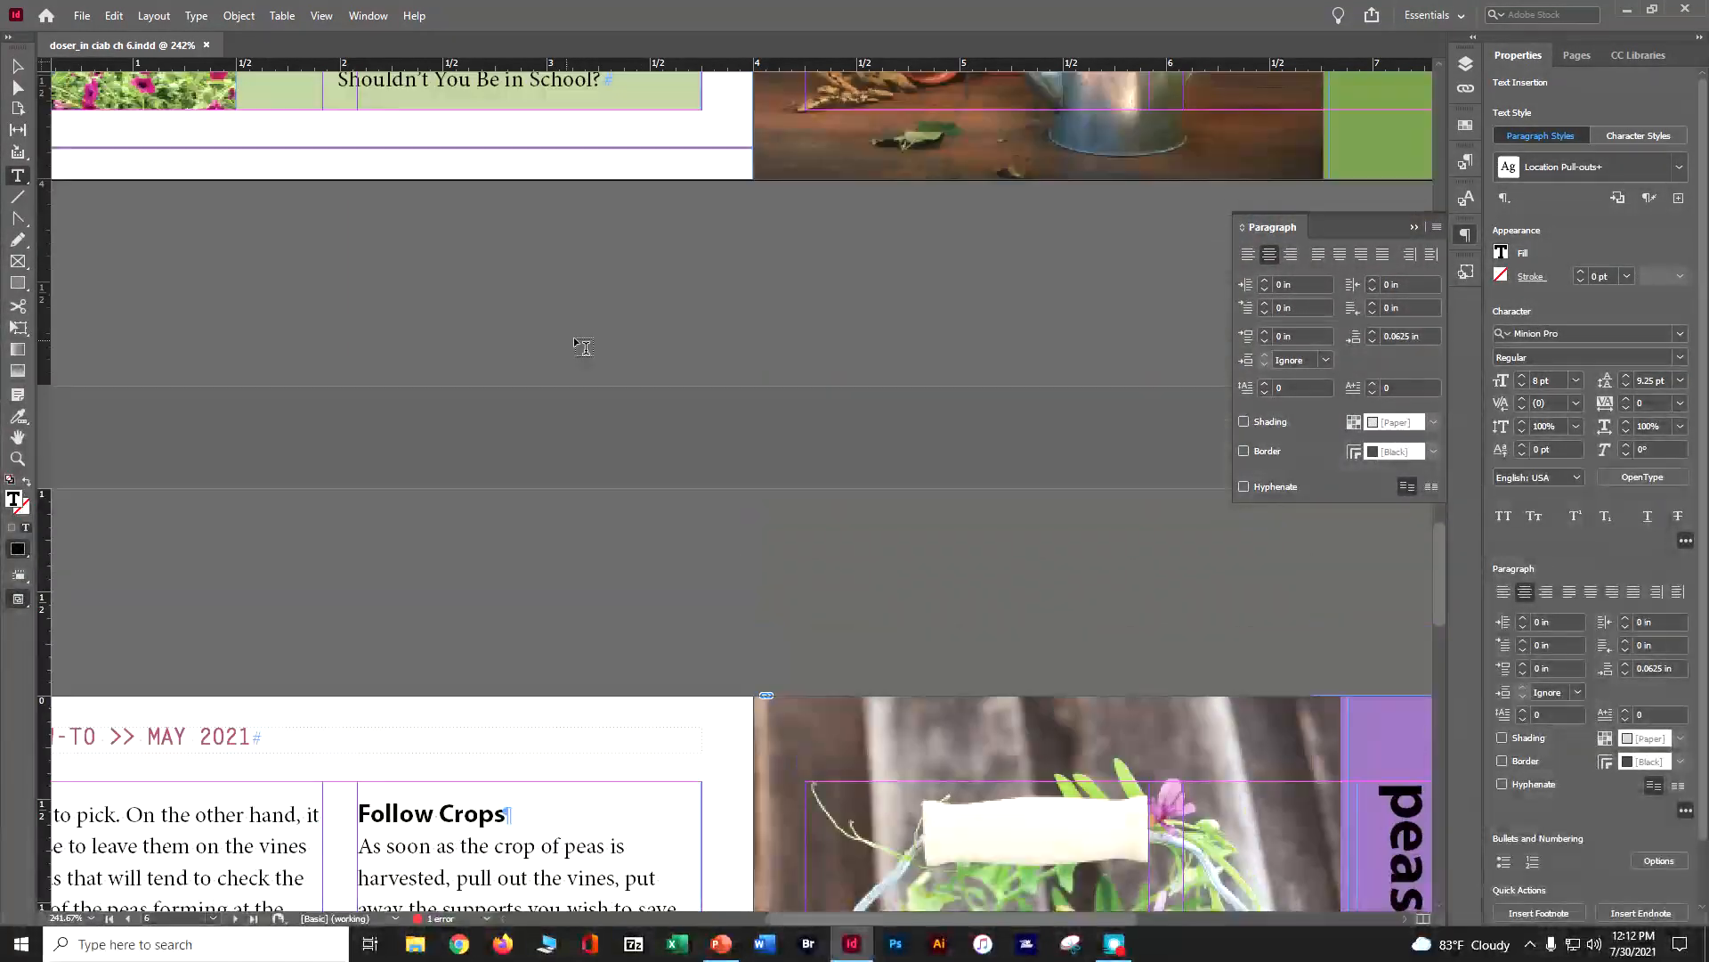
pyautogui.click(1414, 227)
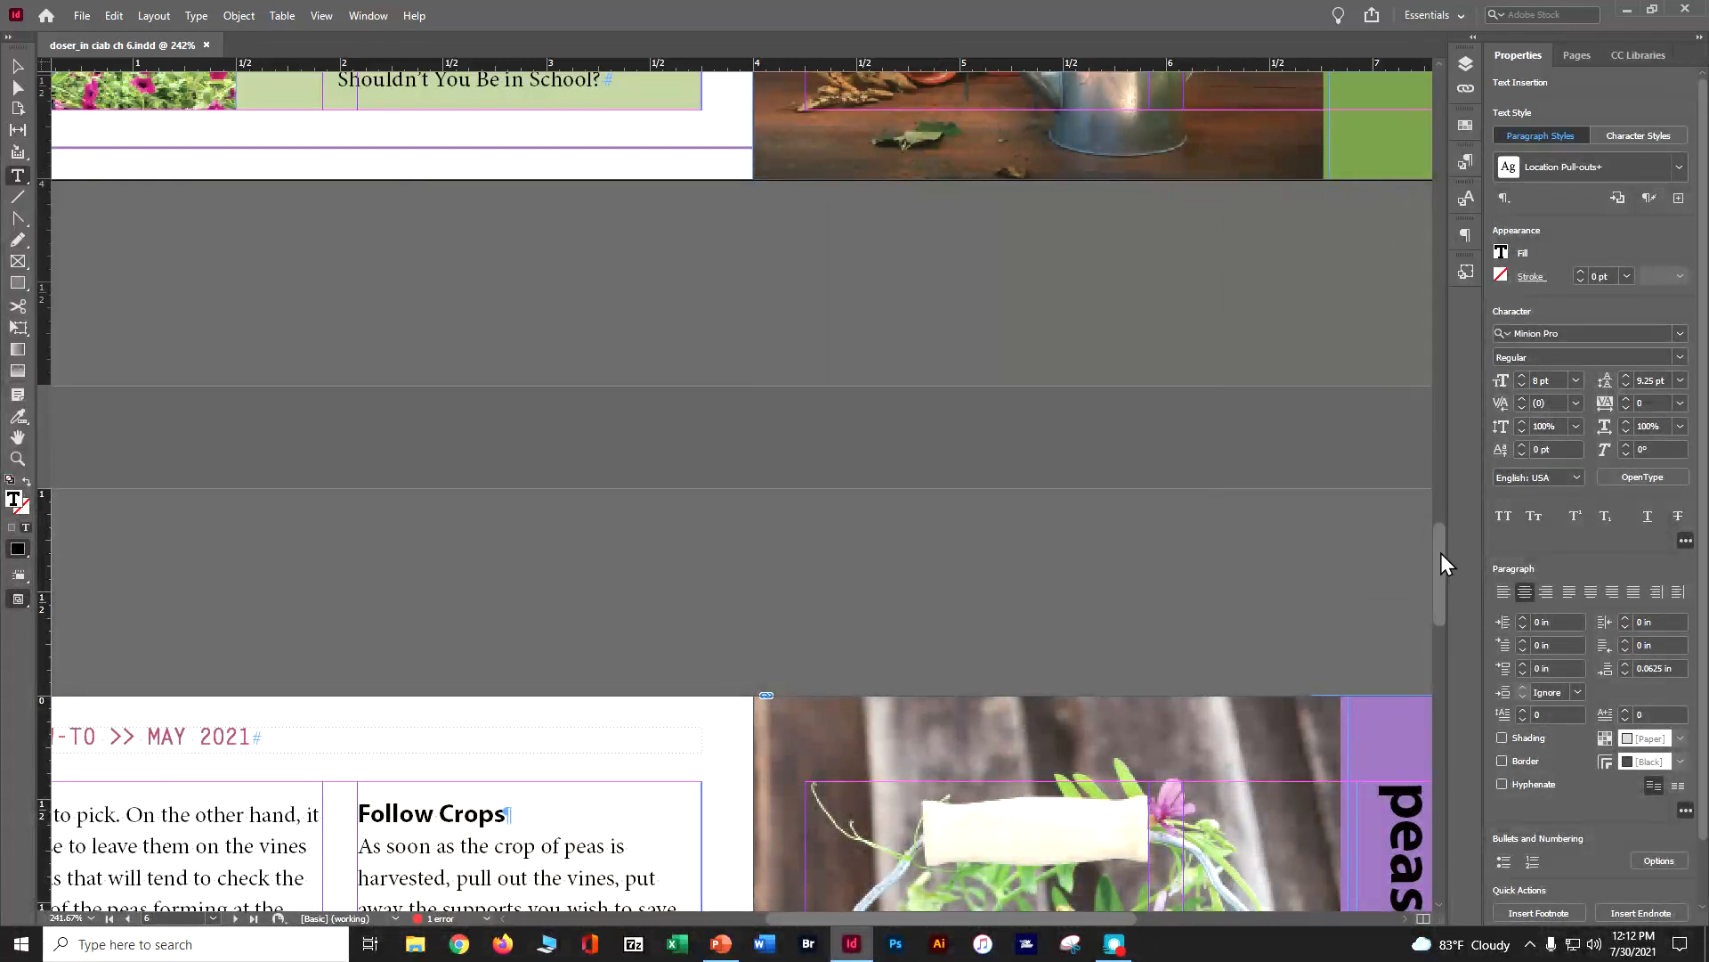
pyautogui.moveTo(1439, 552); pyautogui.dragTo(1440, 132)
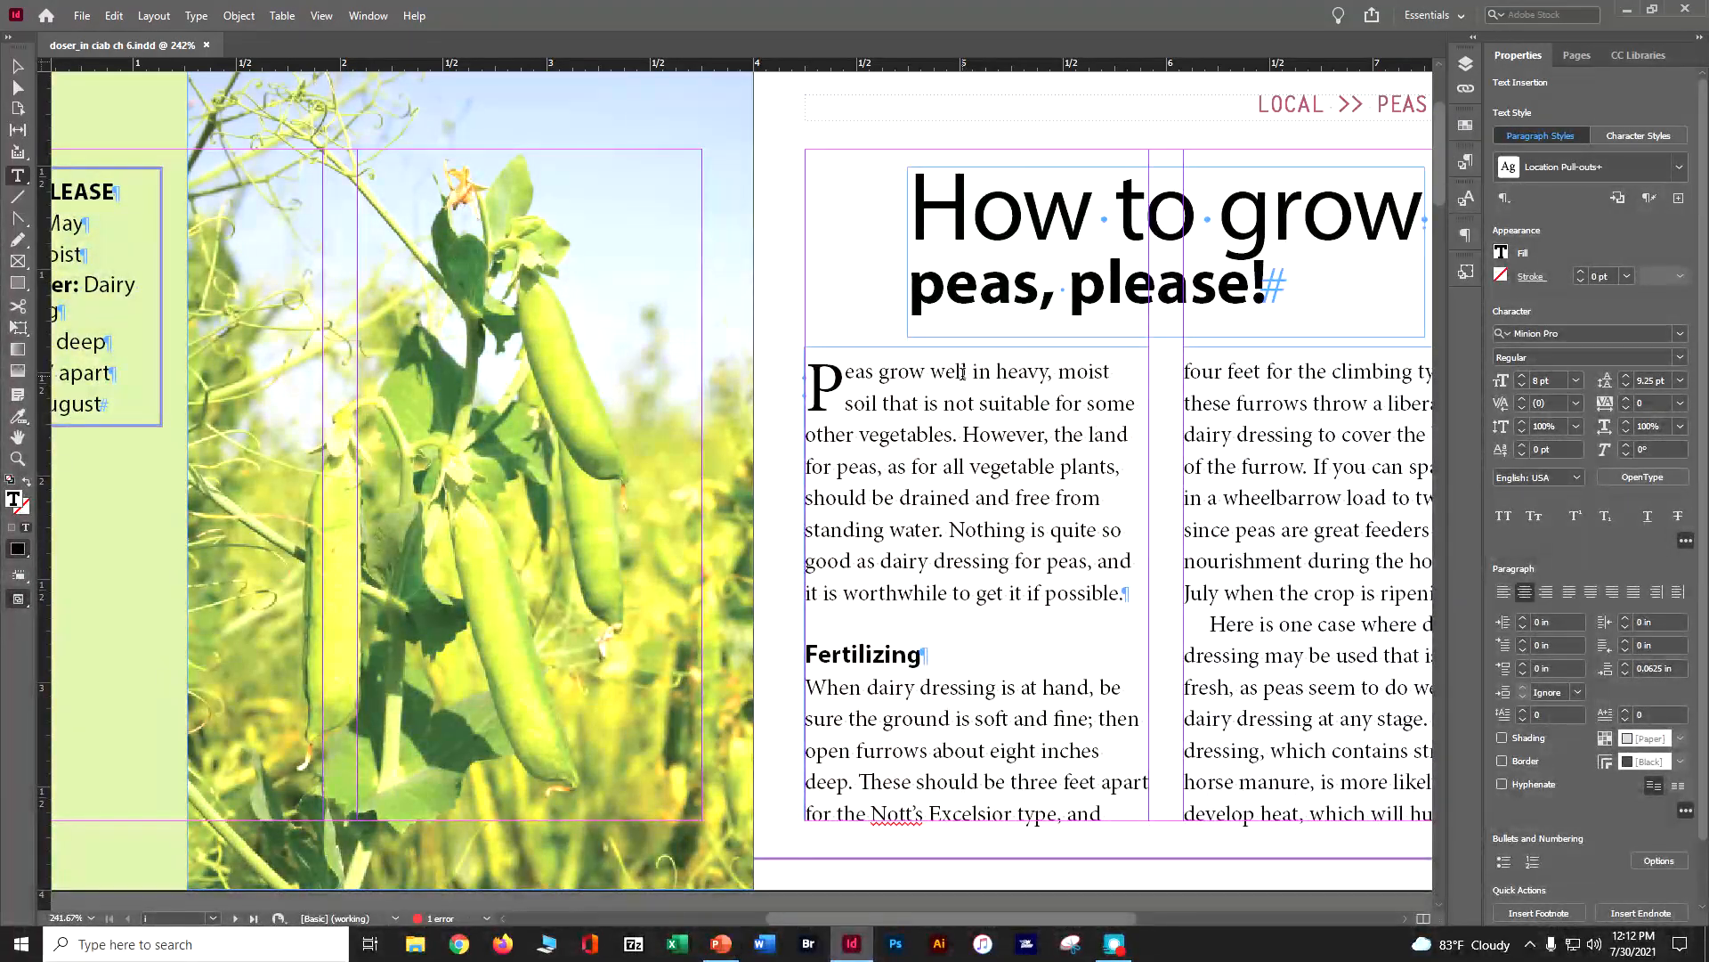
pyautogui.click(1467, 163)
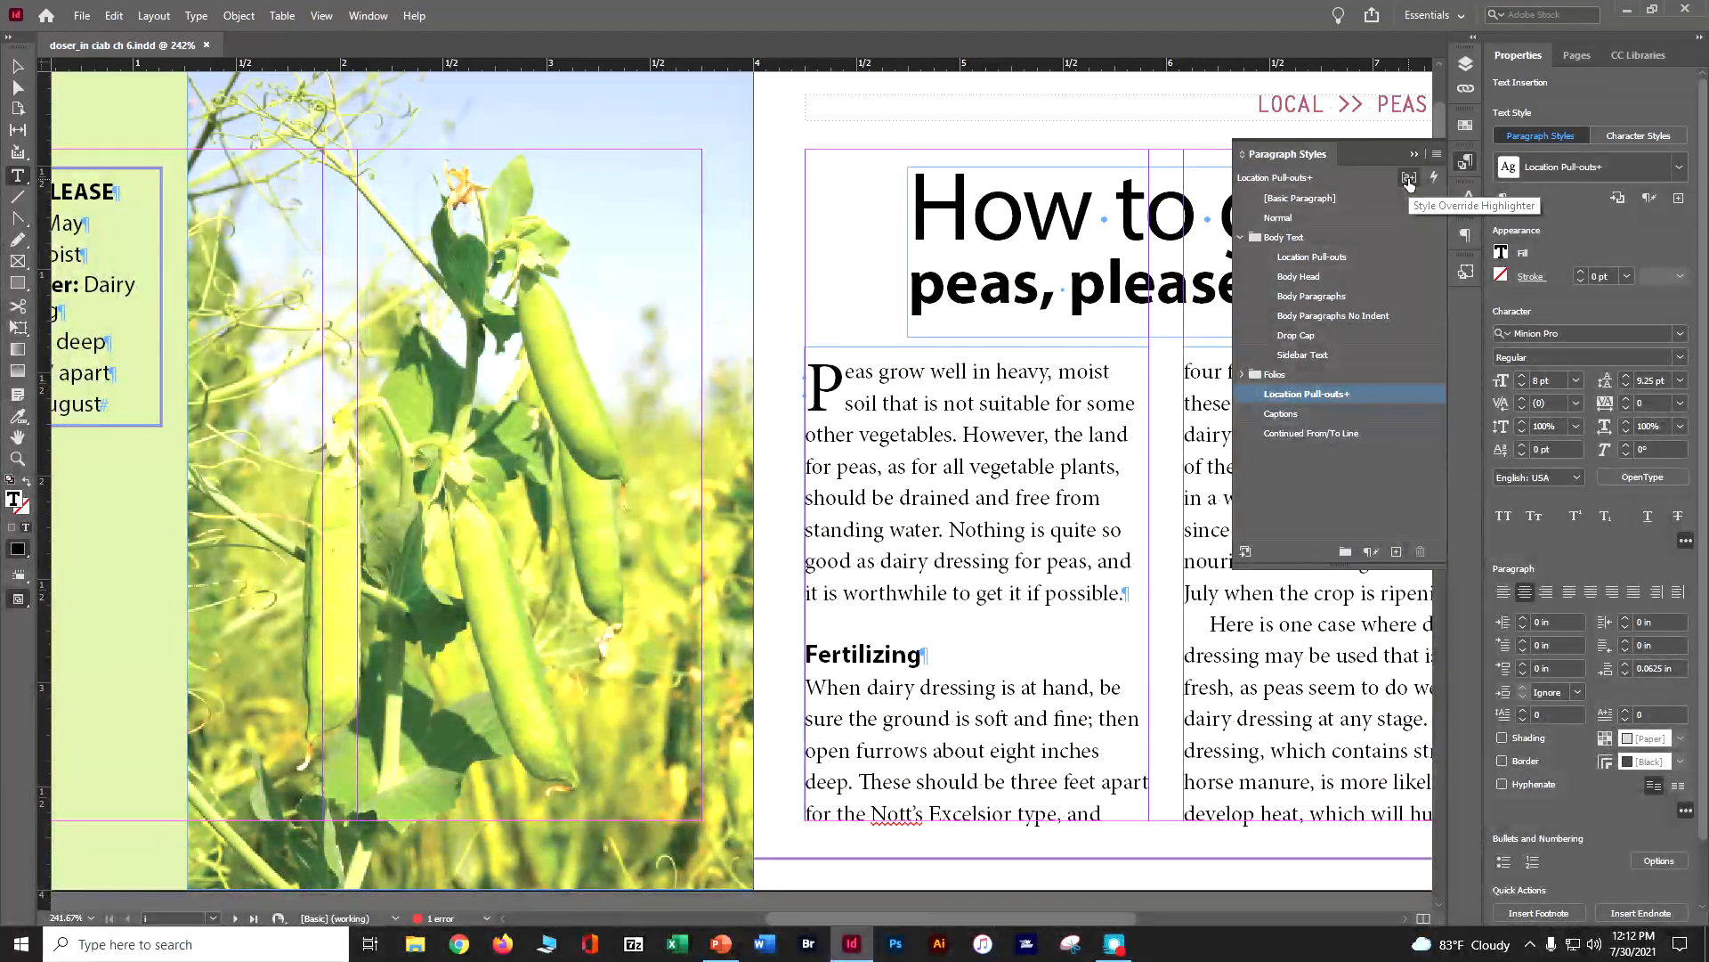
pyautogui.click(1408, 181)
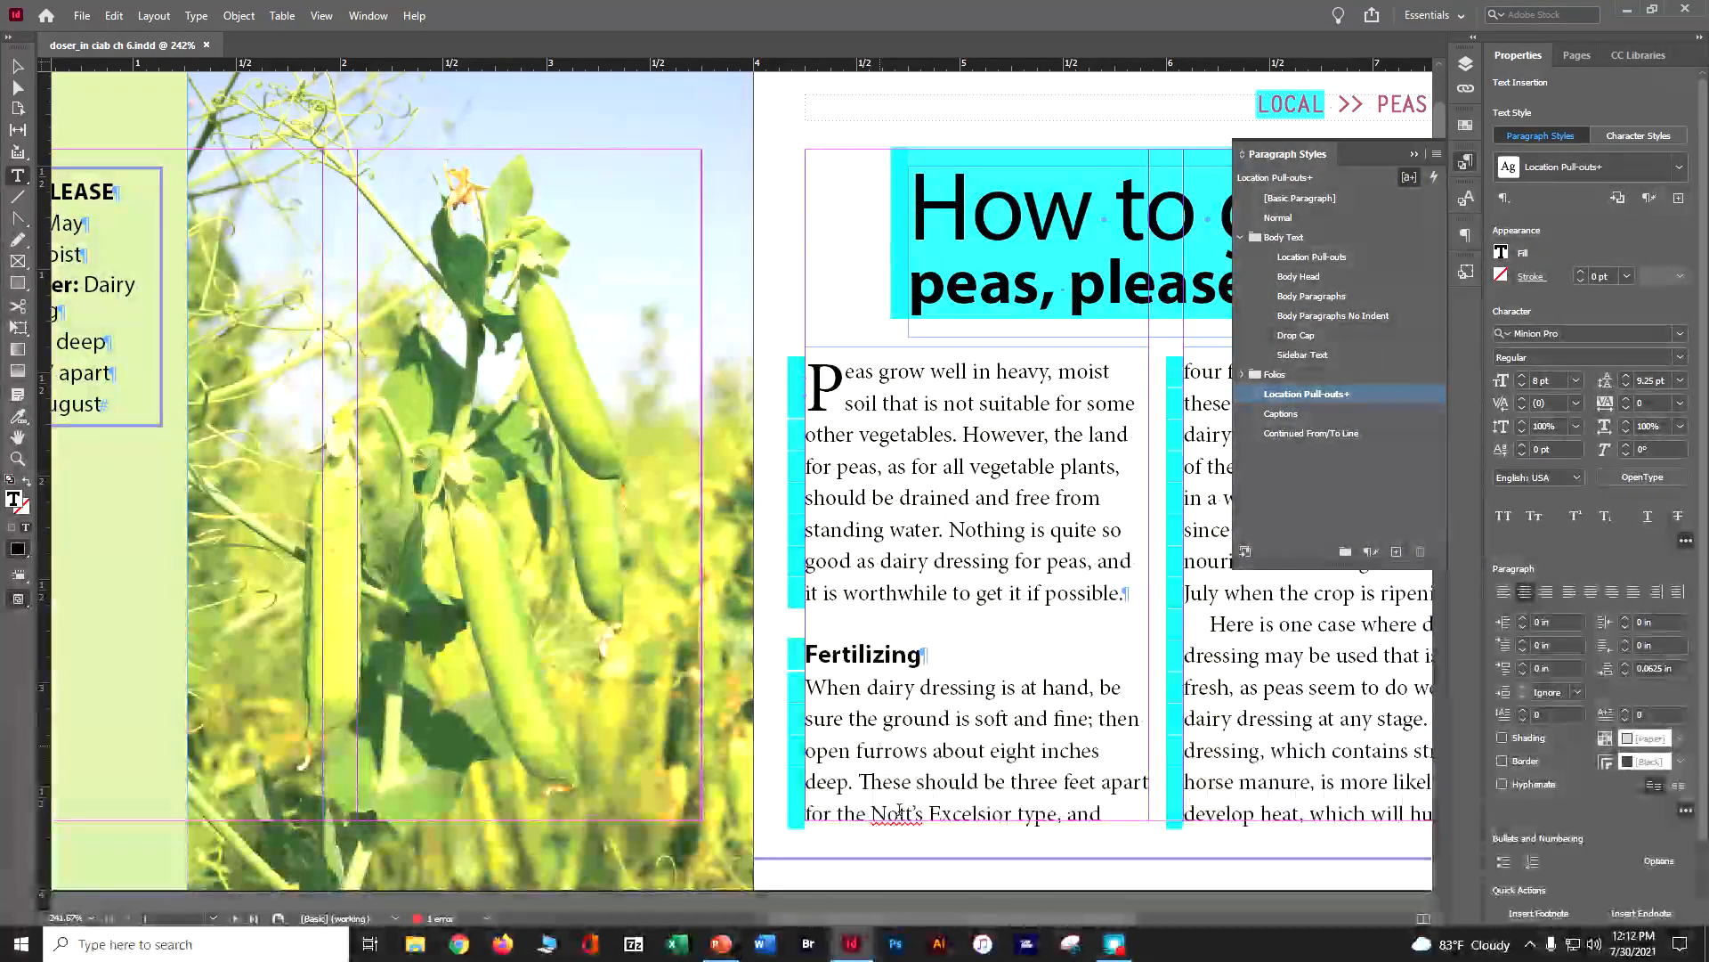
# Redefine the Drop Cap paragraph style from the article's opening paragraph on page 1
pyautogui.moveTo(1017, 921); pyautogui.dragTo(1135, 923)
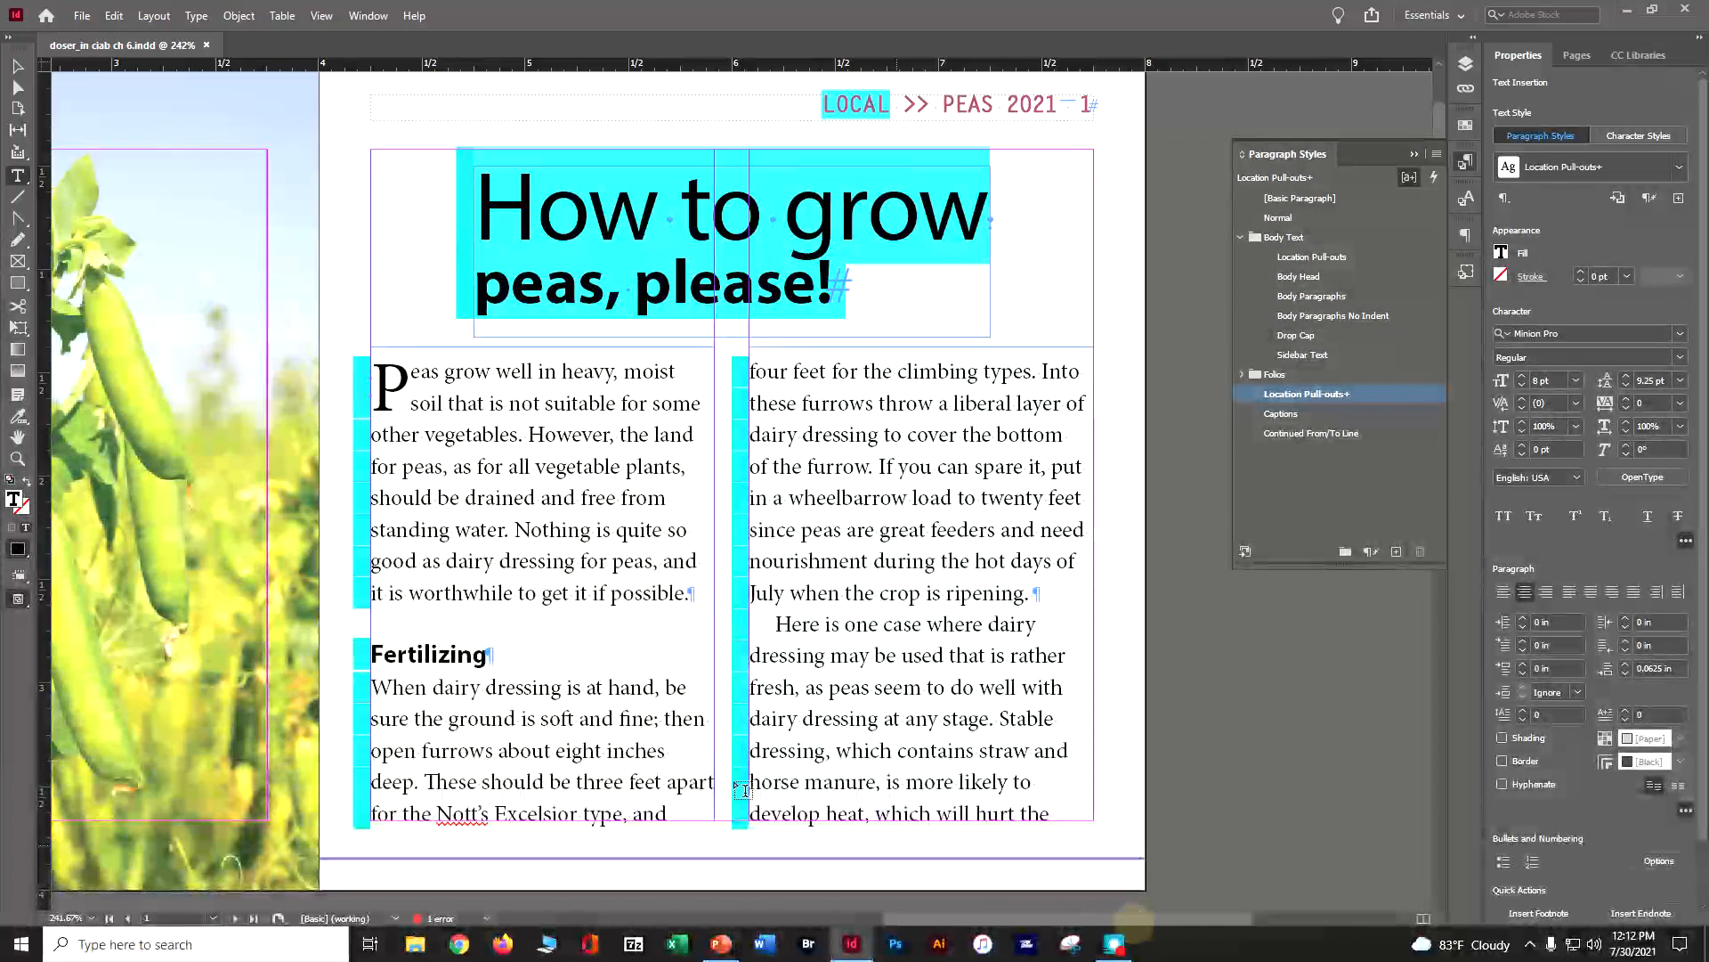
pyautogui.click(437, 380)
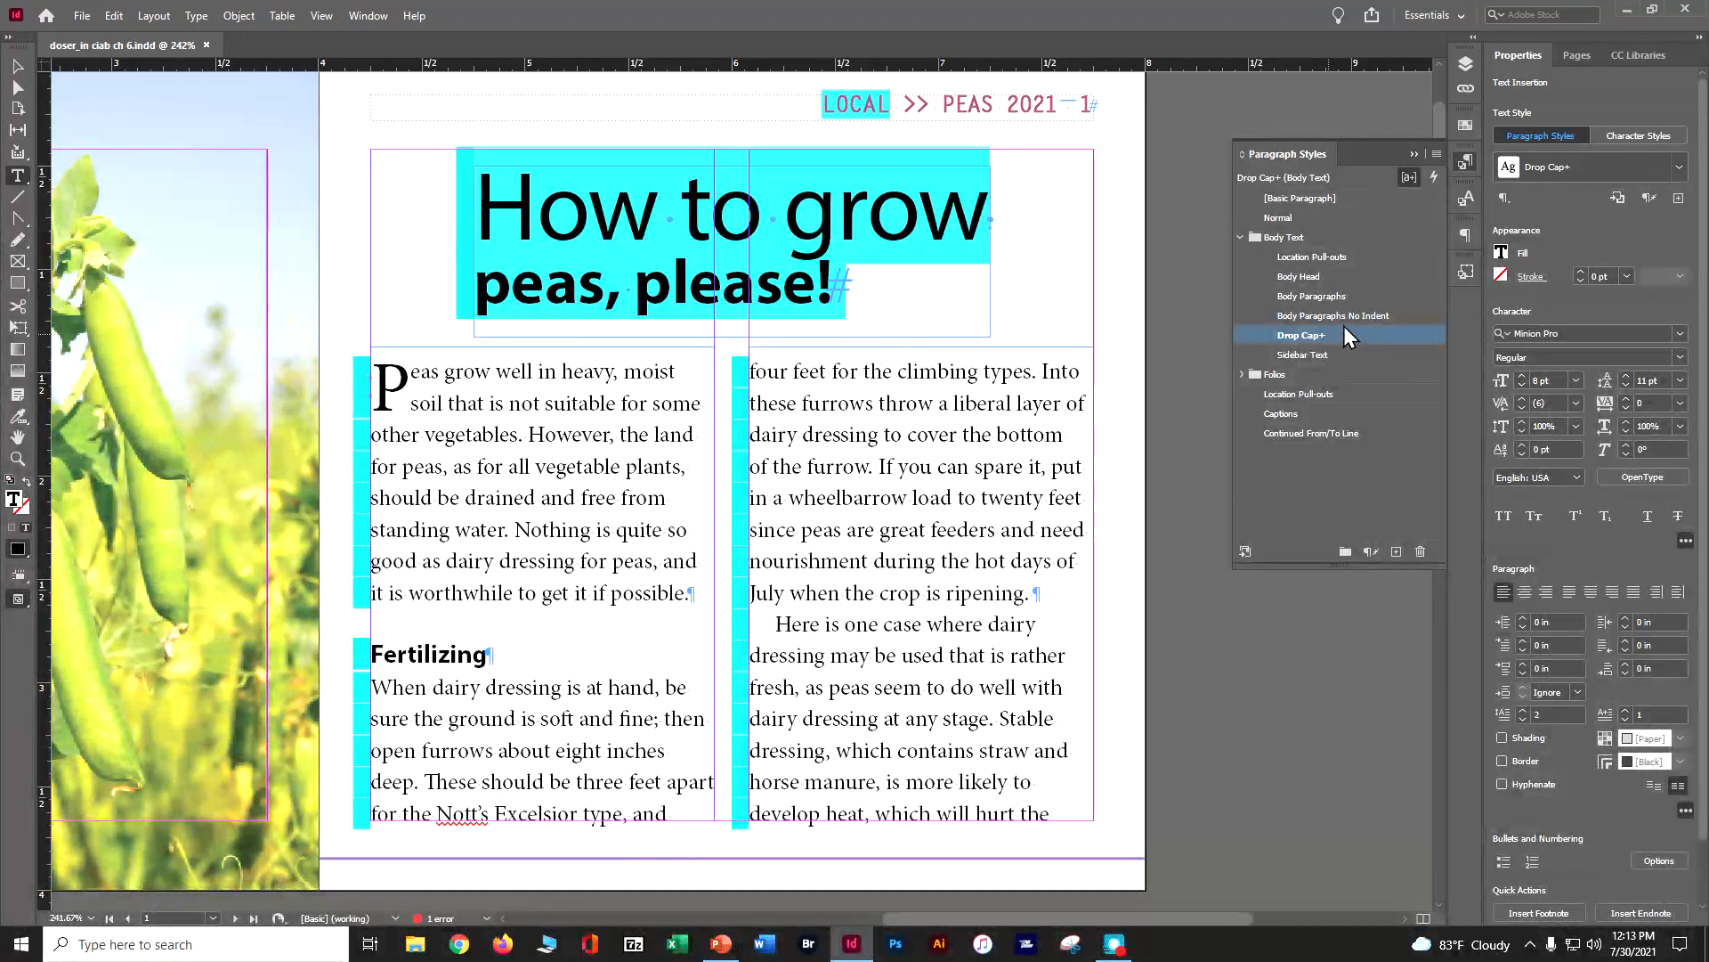
pyautogui.click(1439, 153)
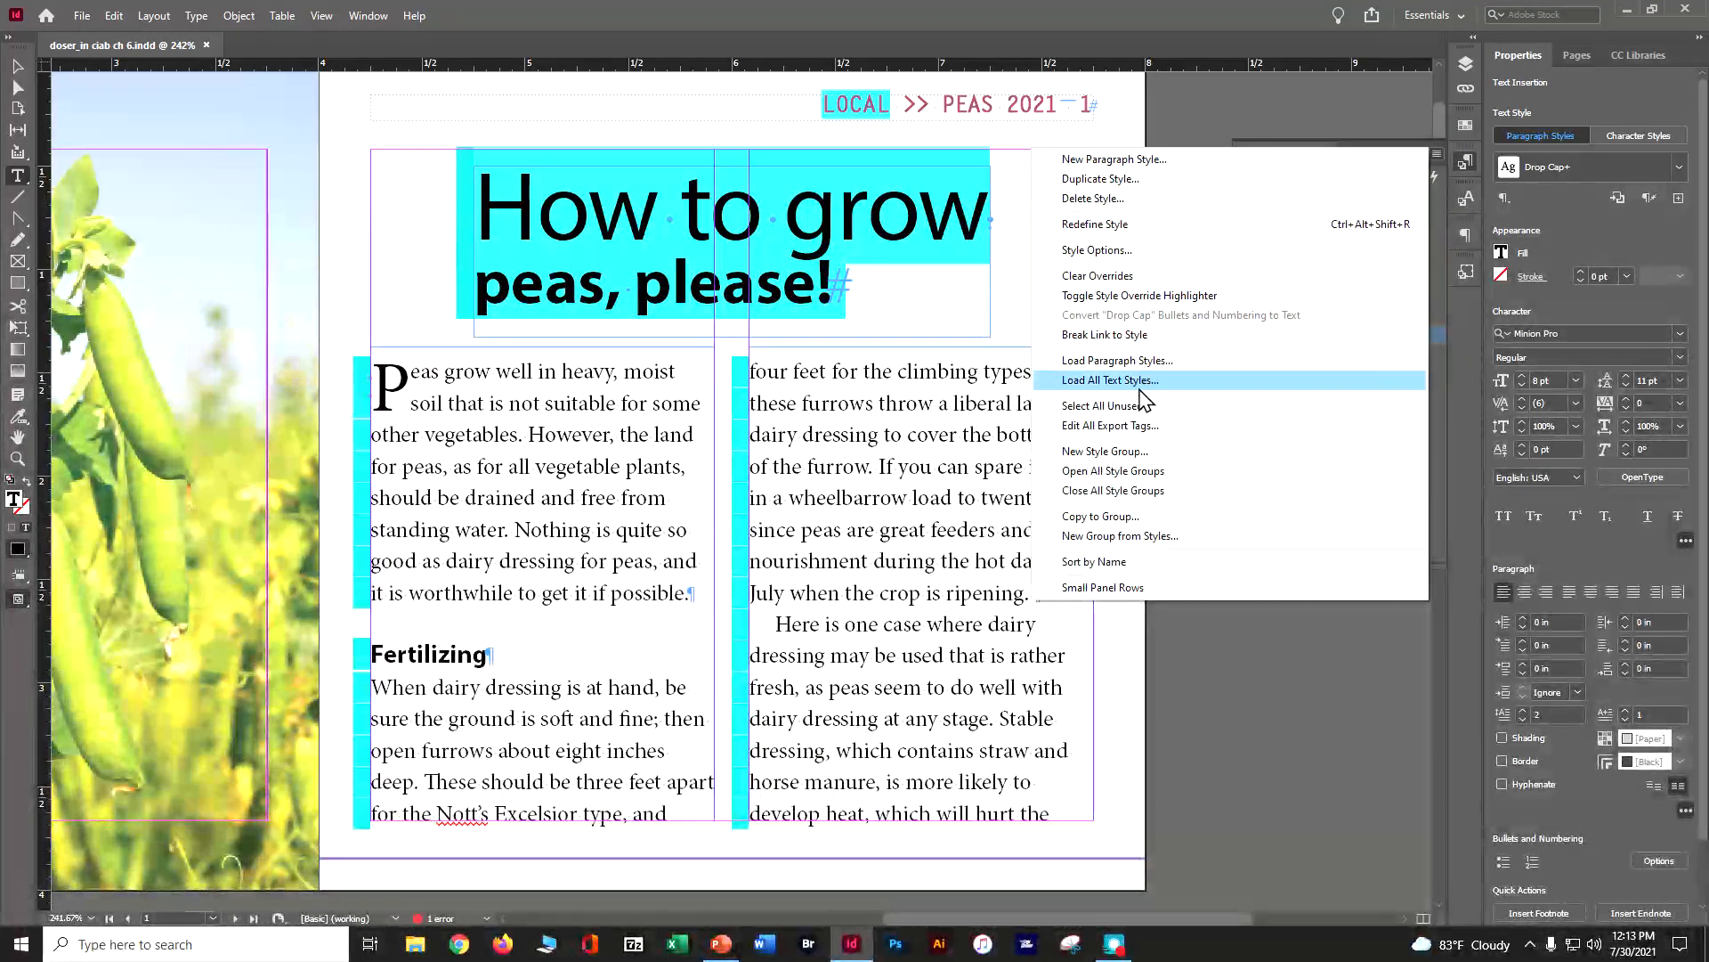
pyautogui.click(1140, 229)
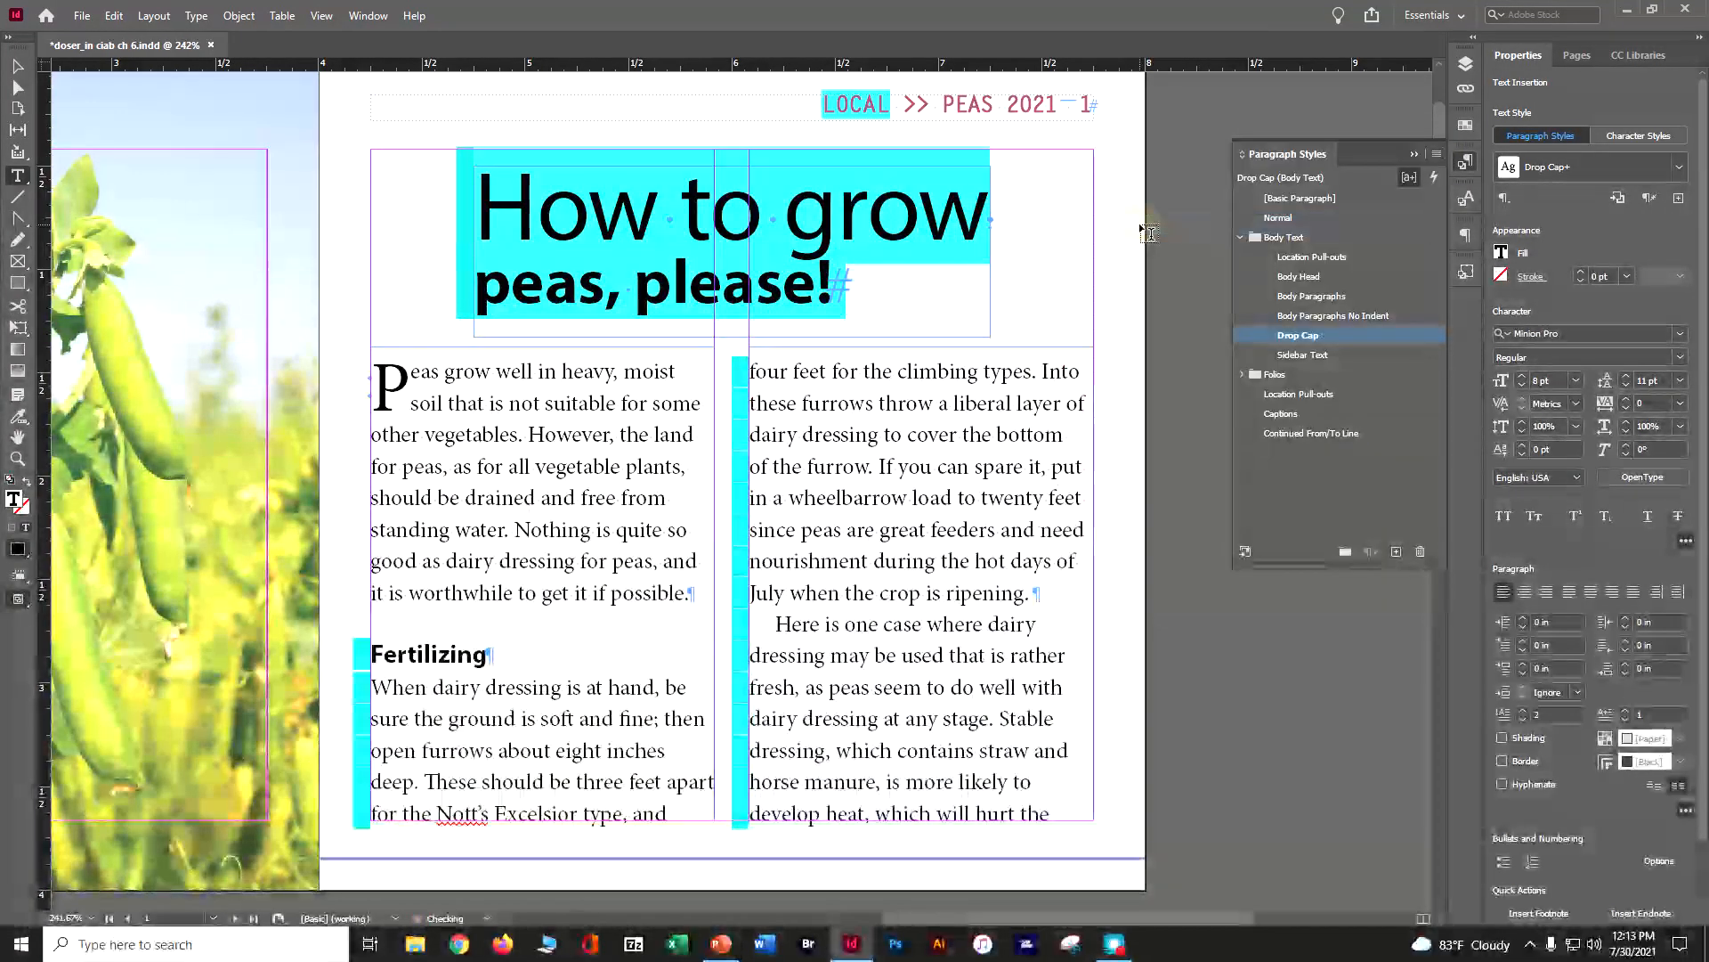
# Redefine the Body Head paragraph style from the "Fertilizing" heading on page 1
pyautogui.click(451, 647)
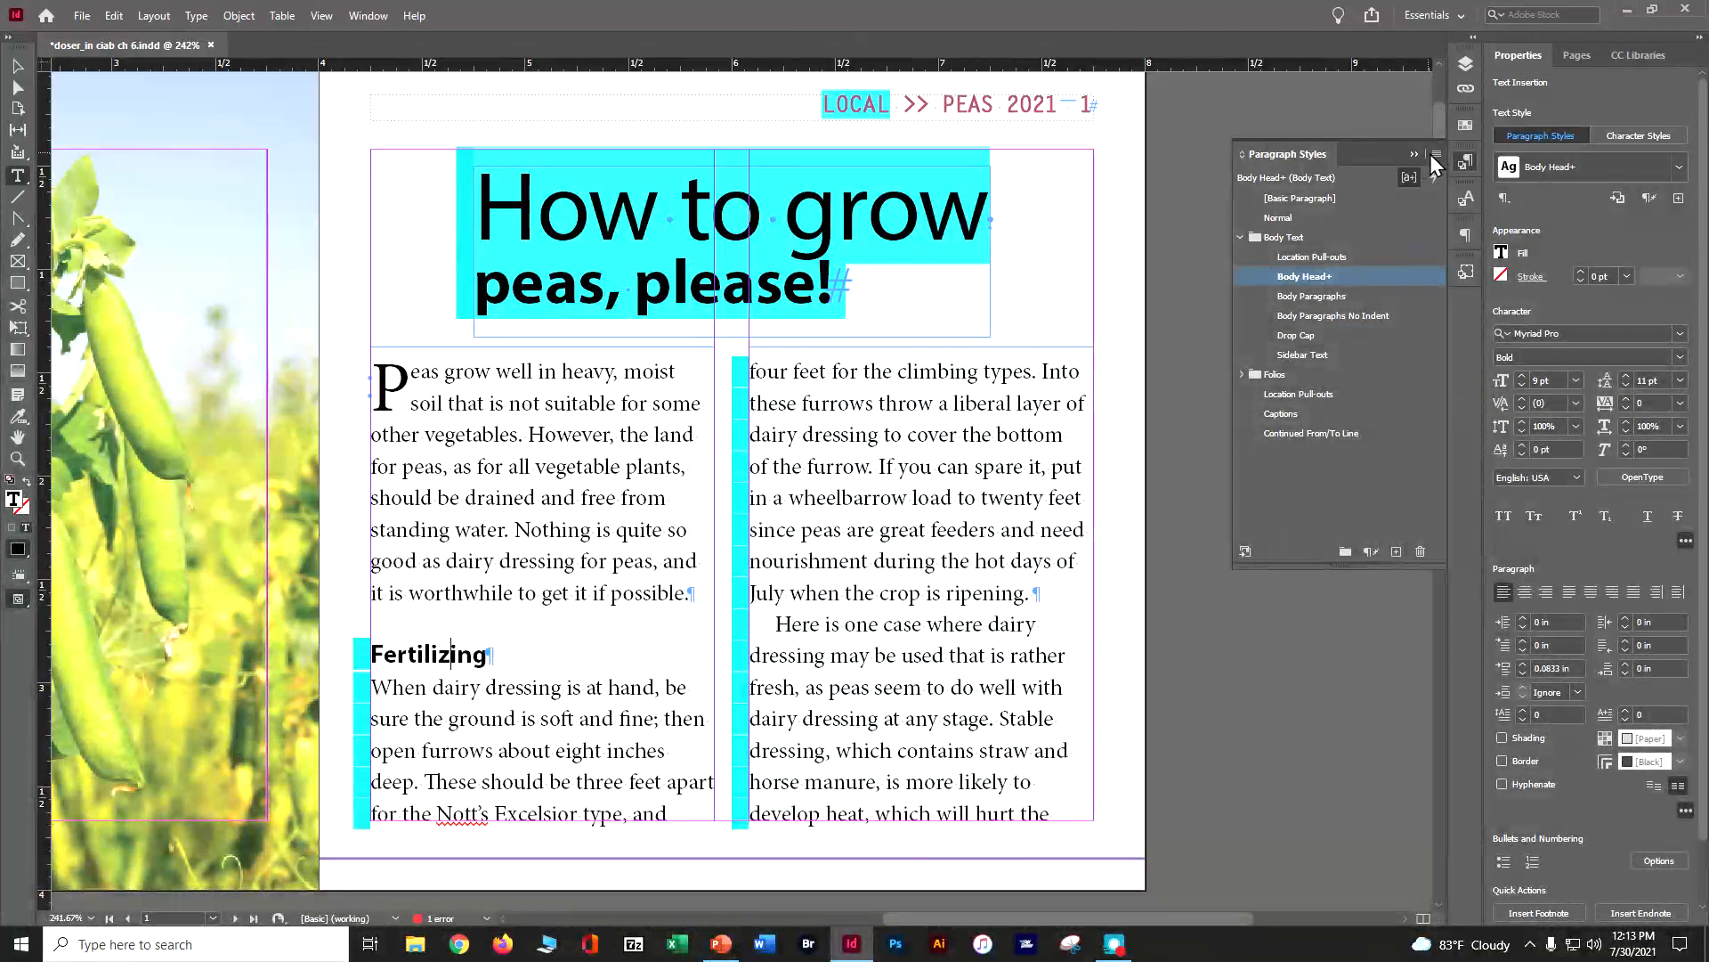
pyautogui.click(1435, 155)
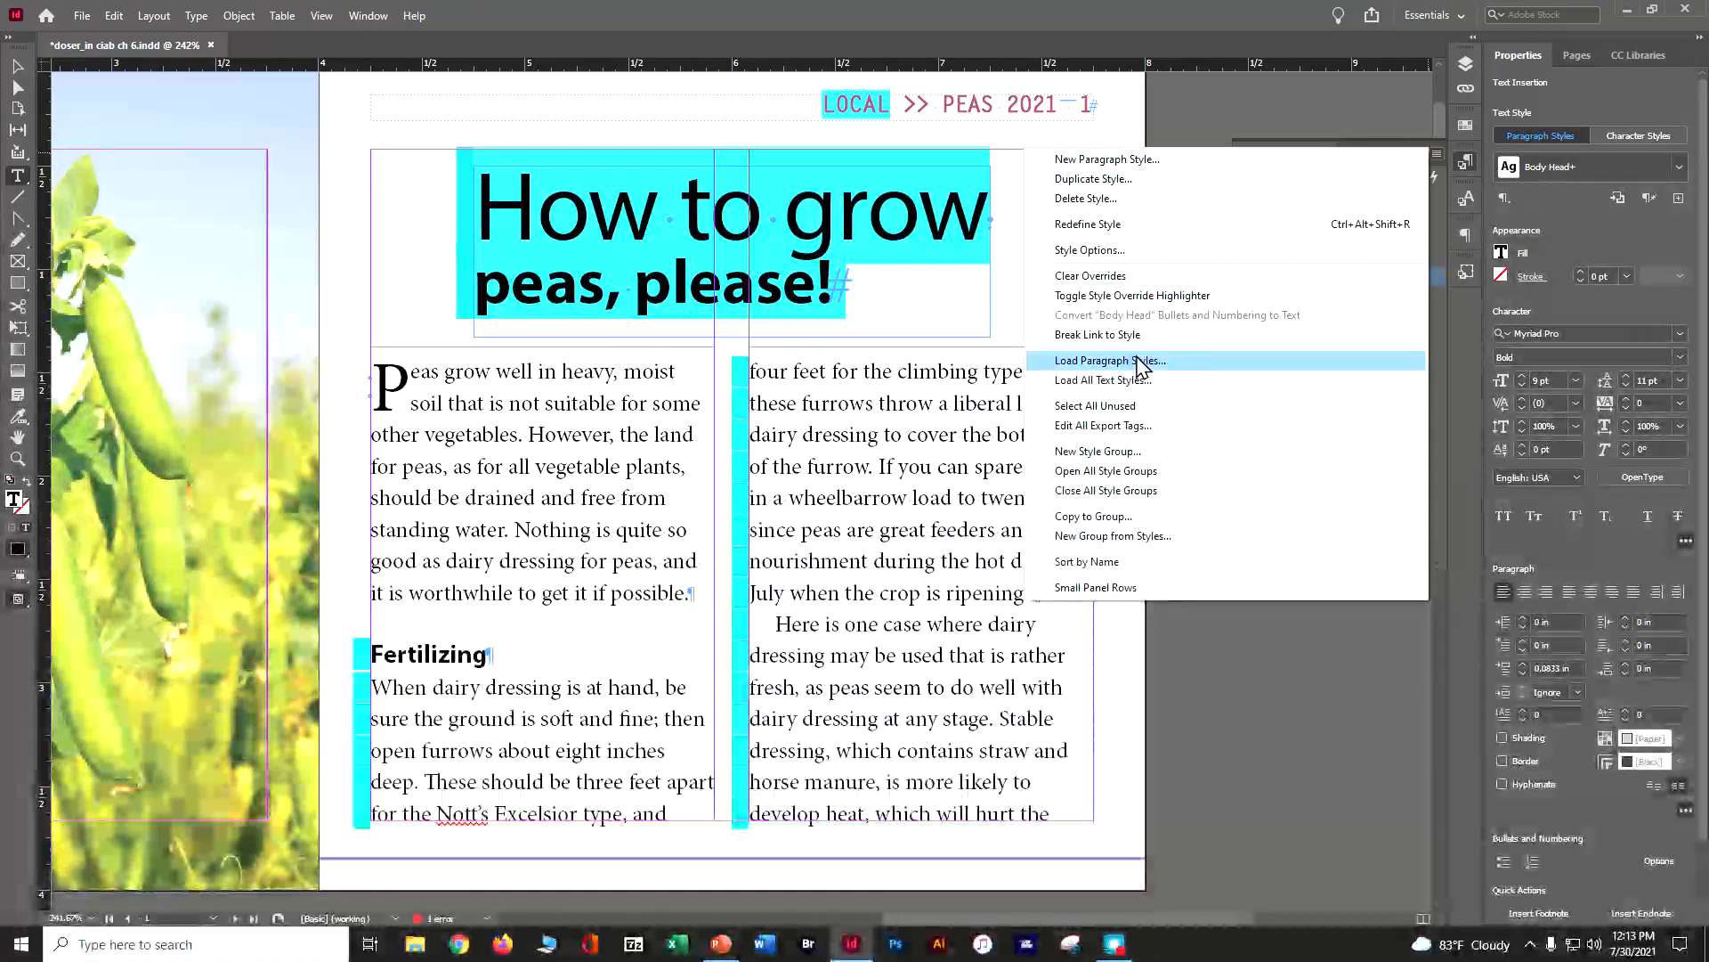
pyautogui.click(1113, 225)
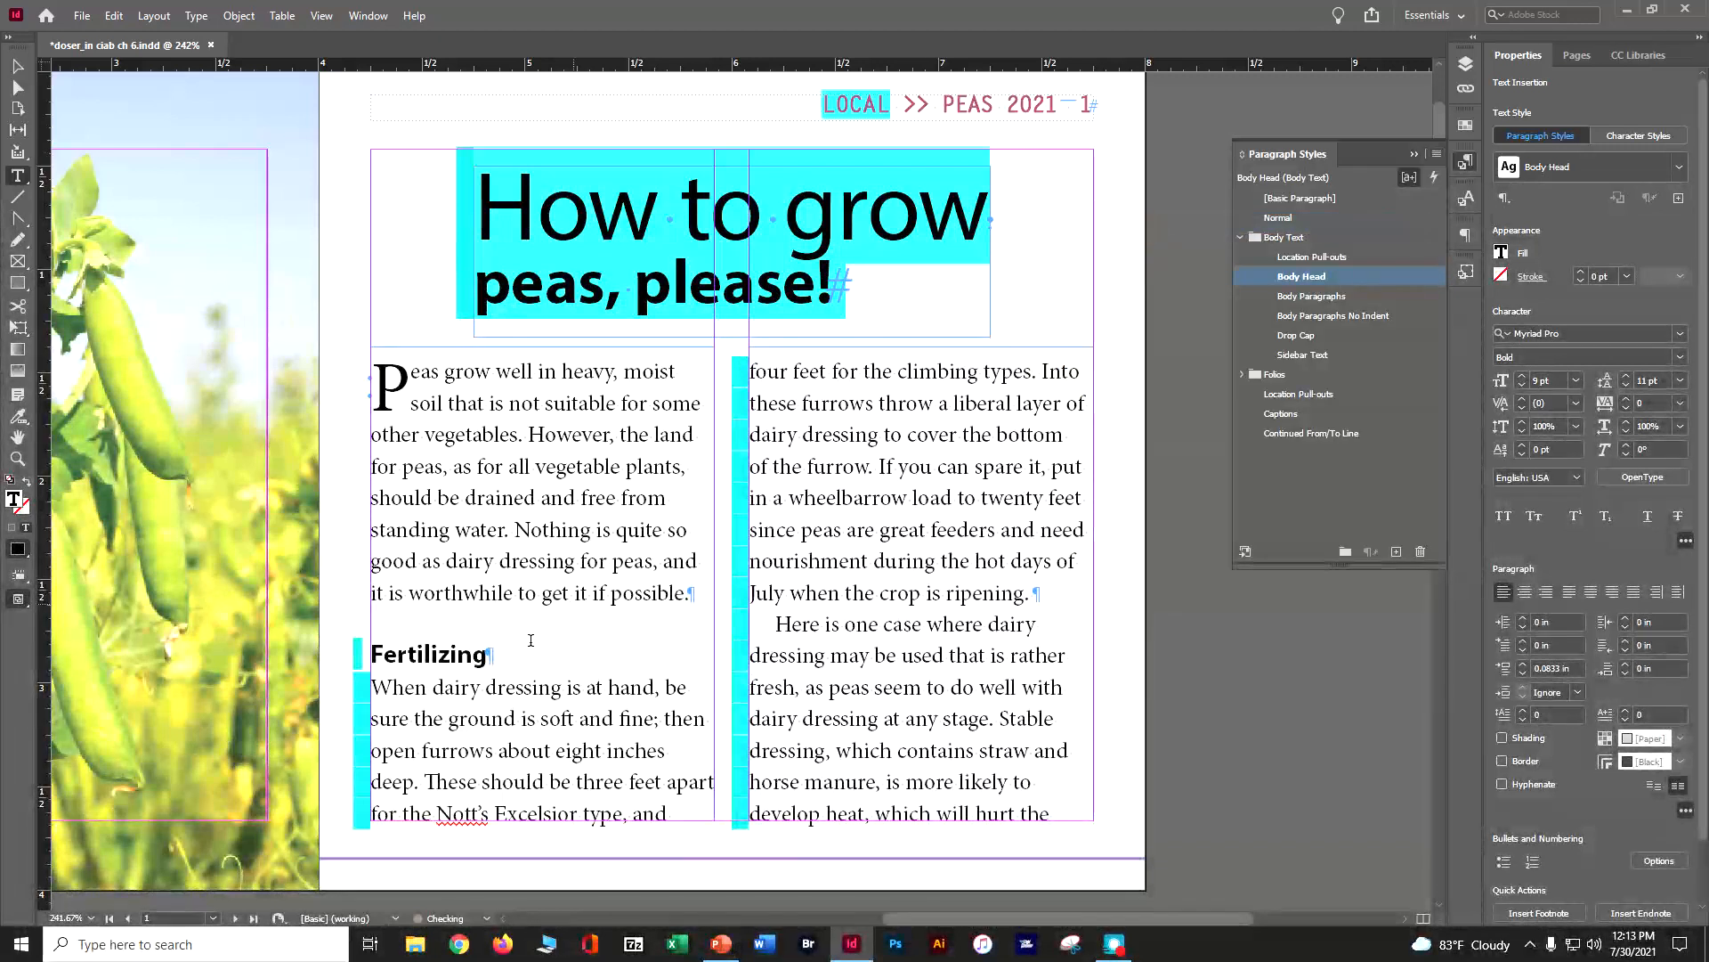
# Redefine the Body Paragraphs No Indent and Body Paragraphs styles from the matching body paragraphs on page 1
pyautogui.click(469, 687)
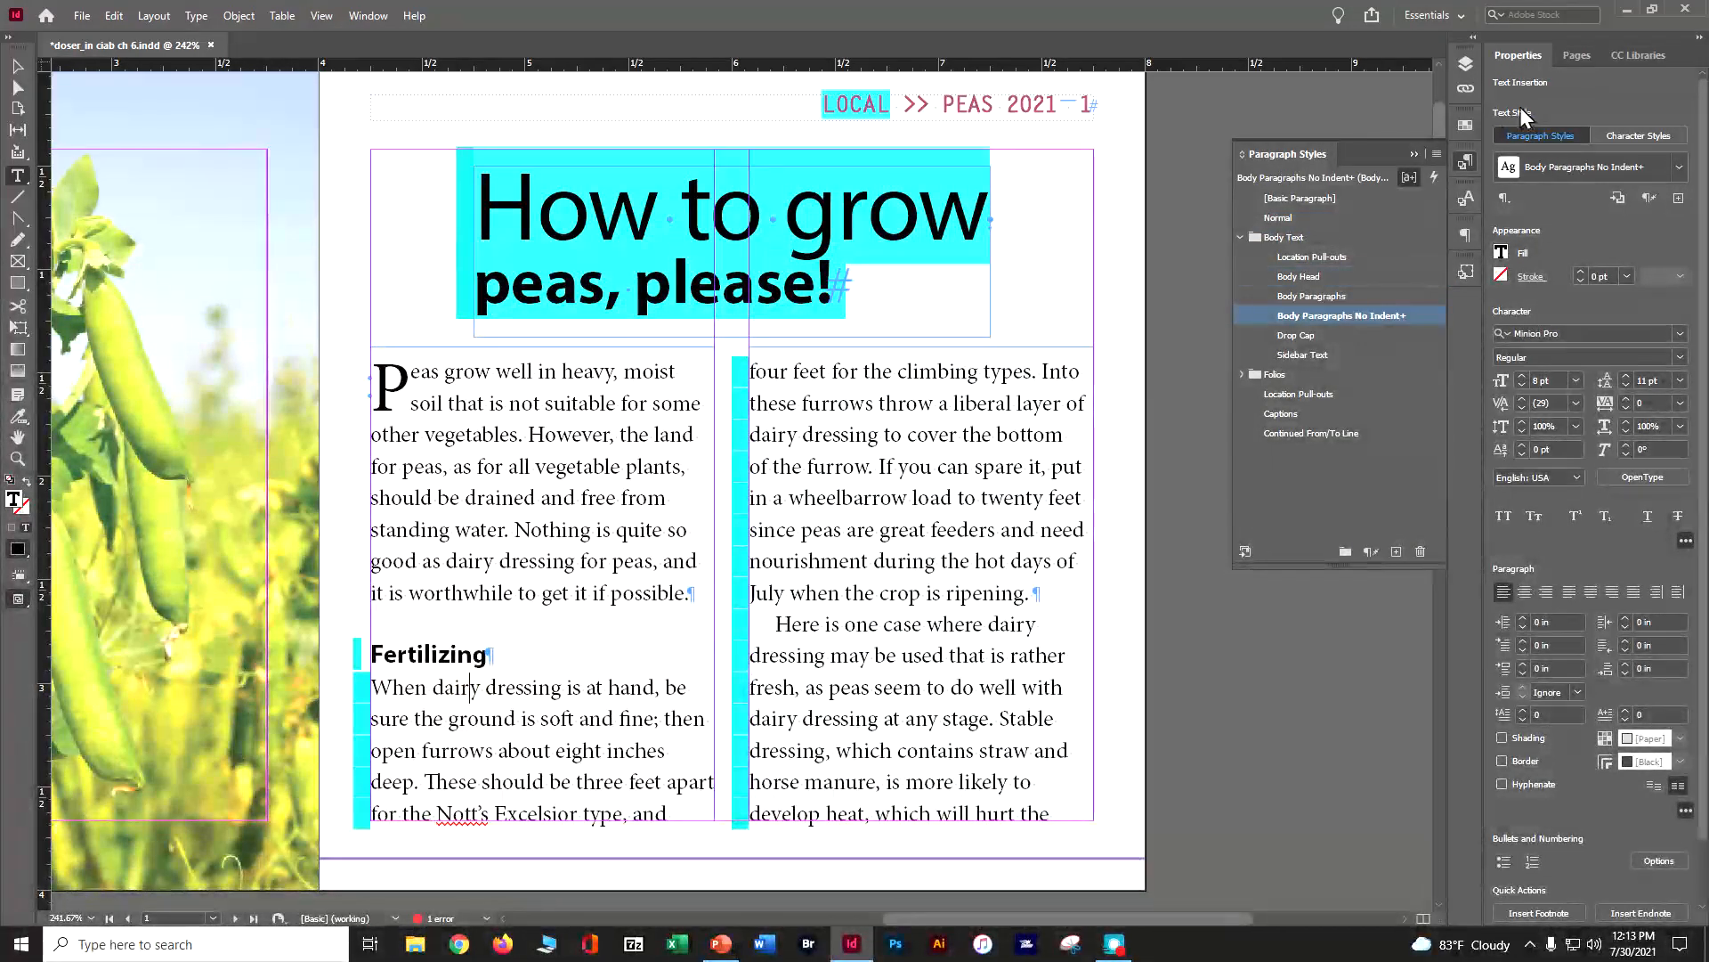
pyautogui.click(1435, 155)
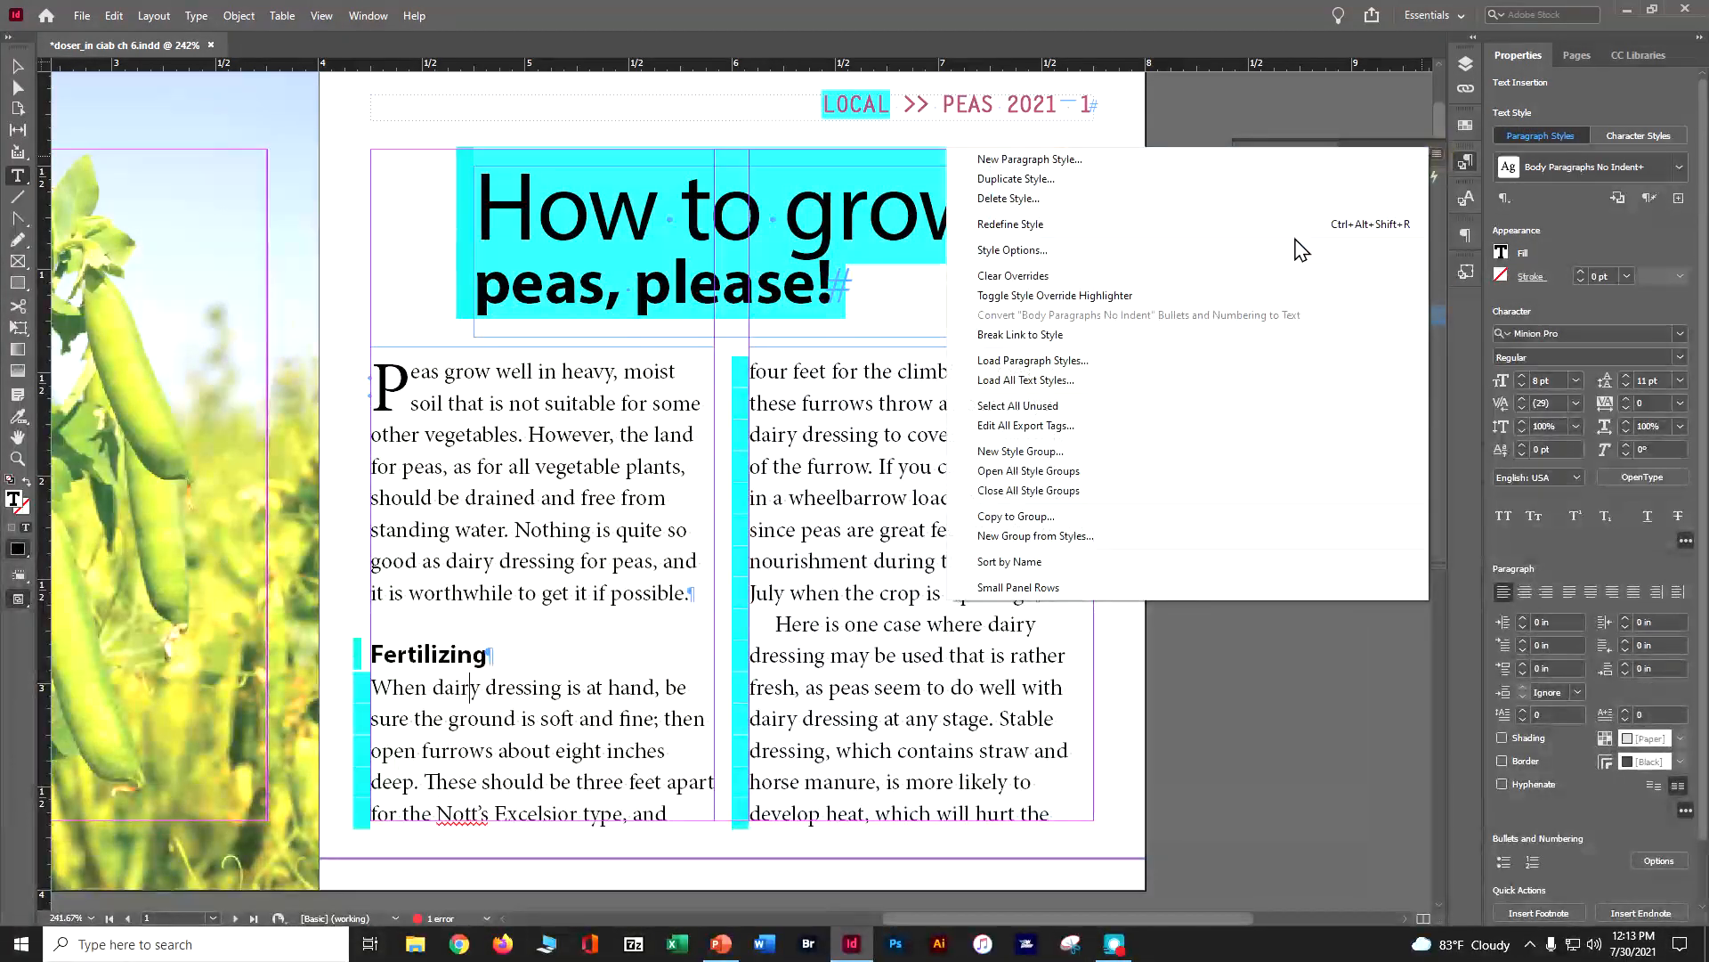
pyautogui.click(1113, 224)
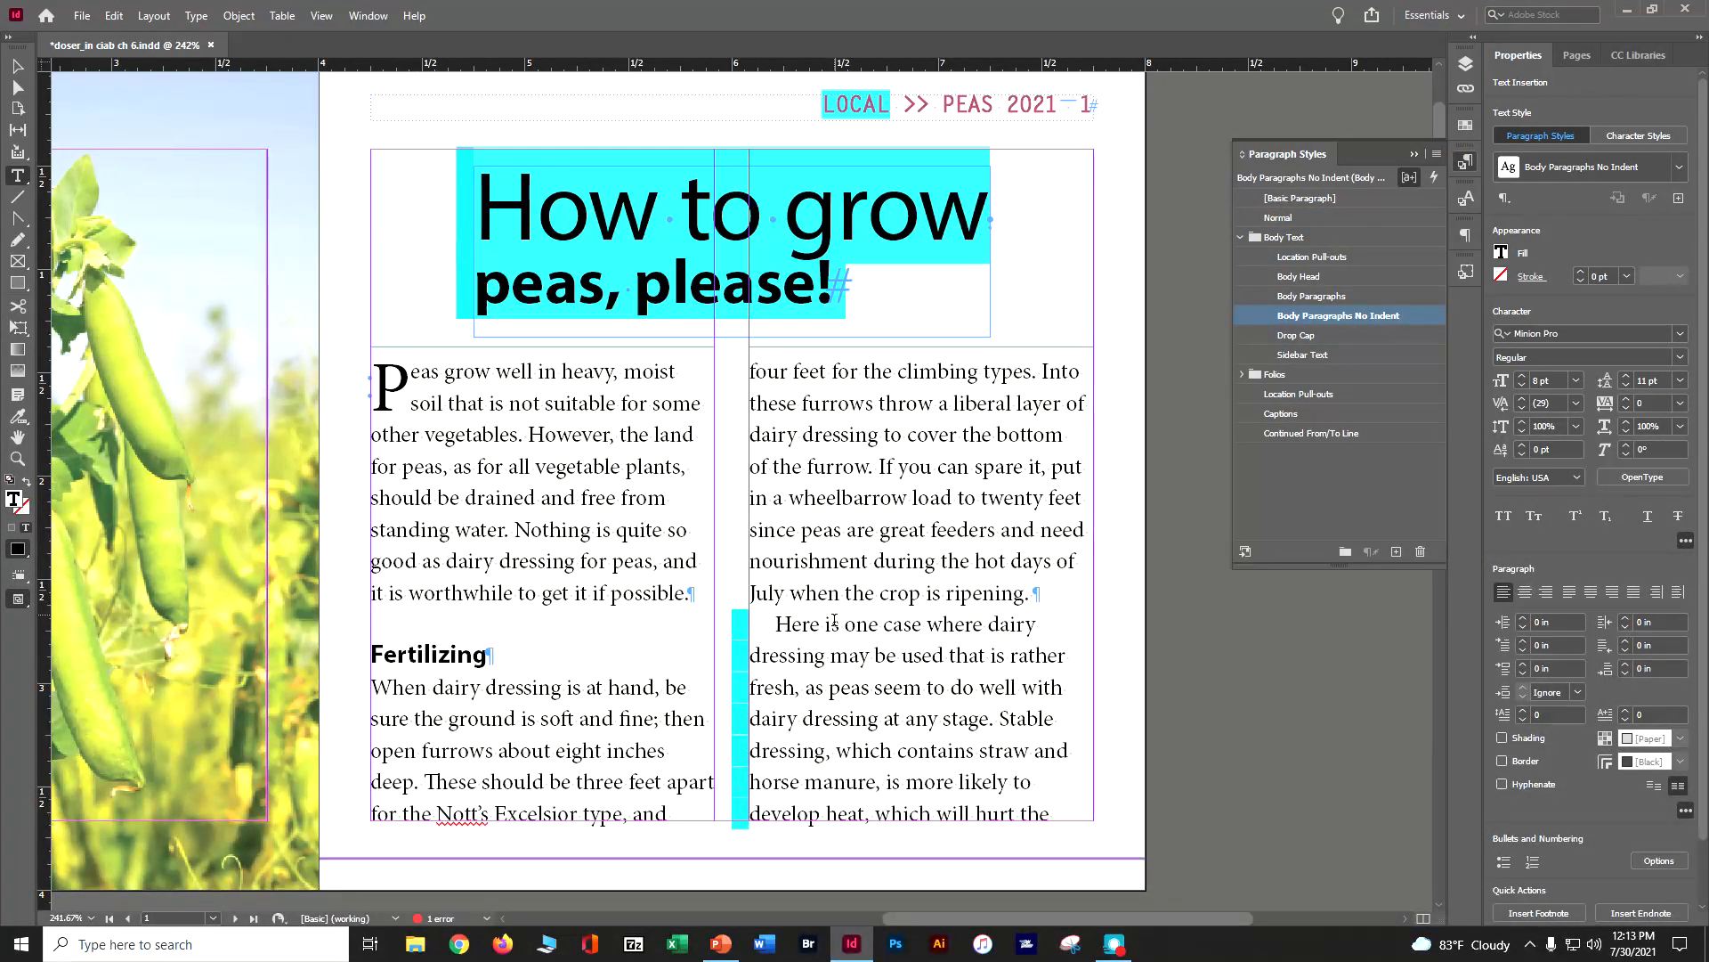
pyautogui.click(830, 624)
pyautogui.click(1437, 154)
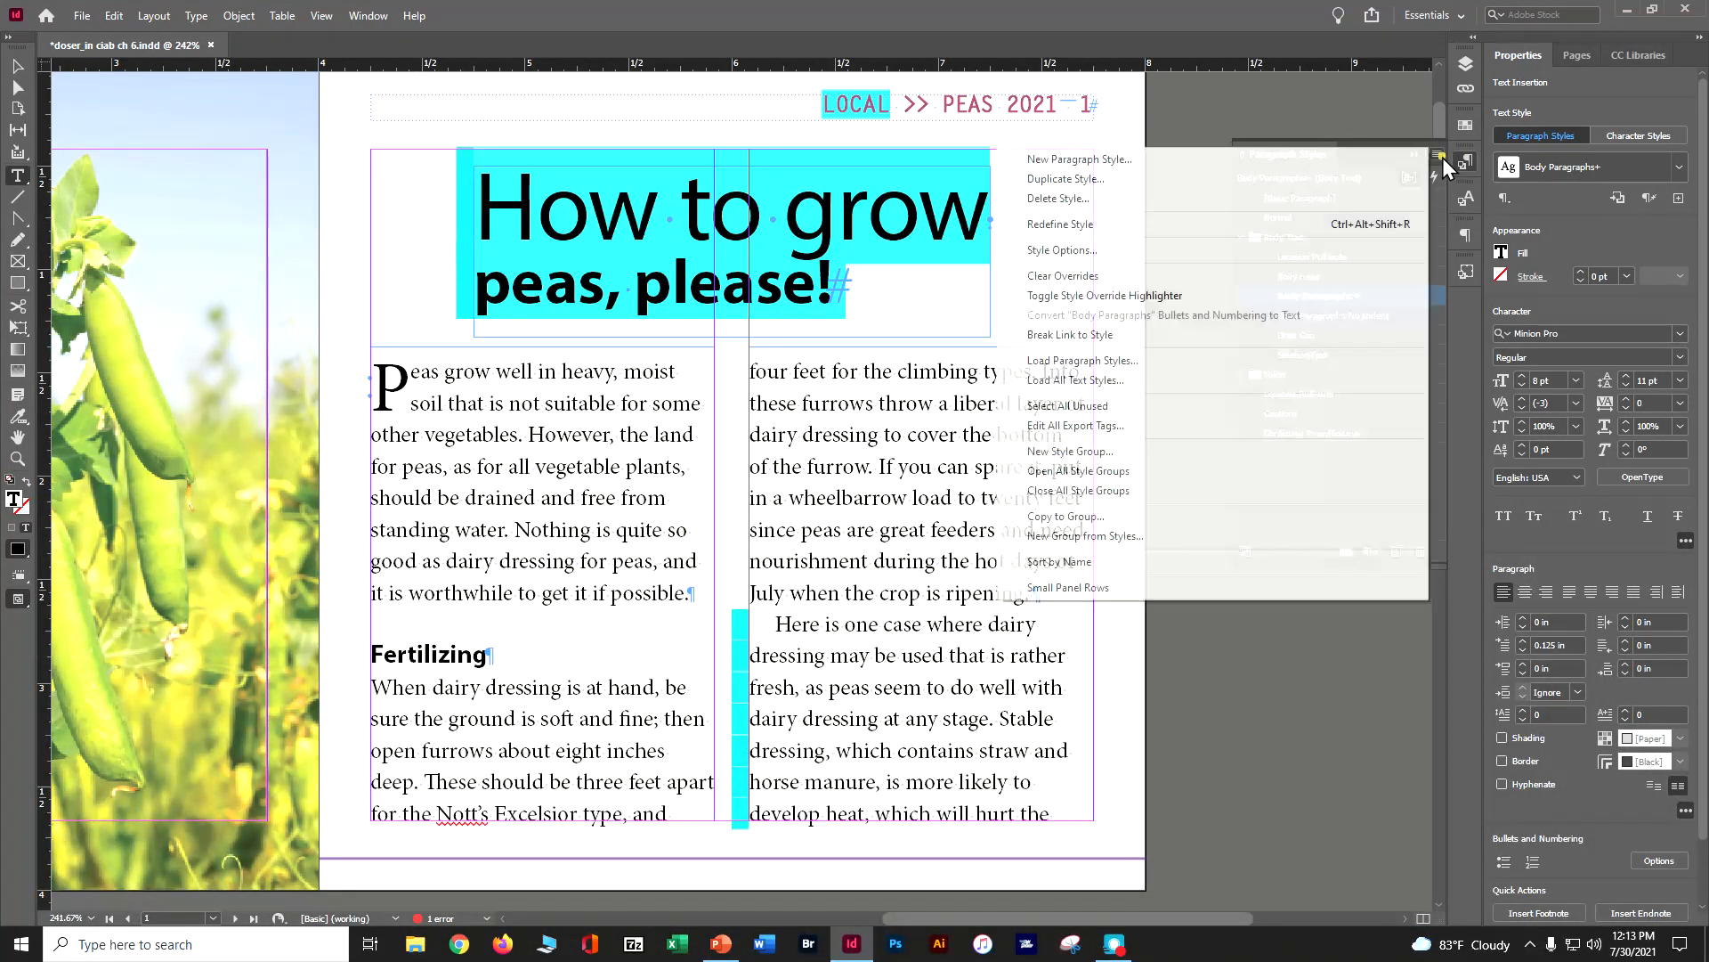
pyautogui.click(1164, 228)
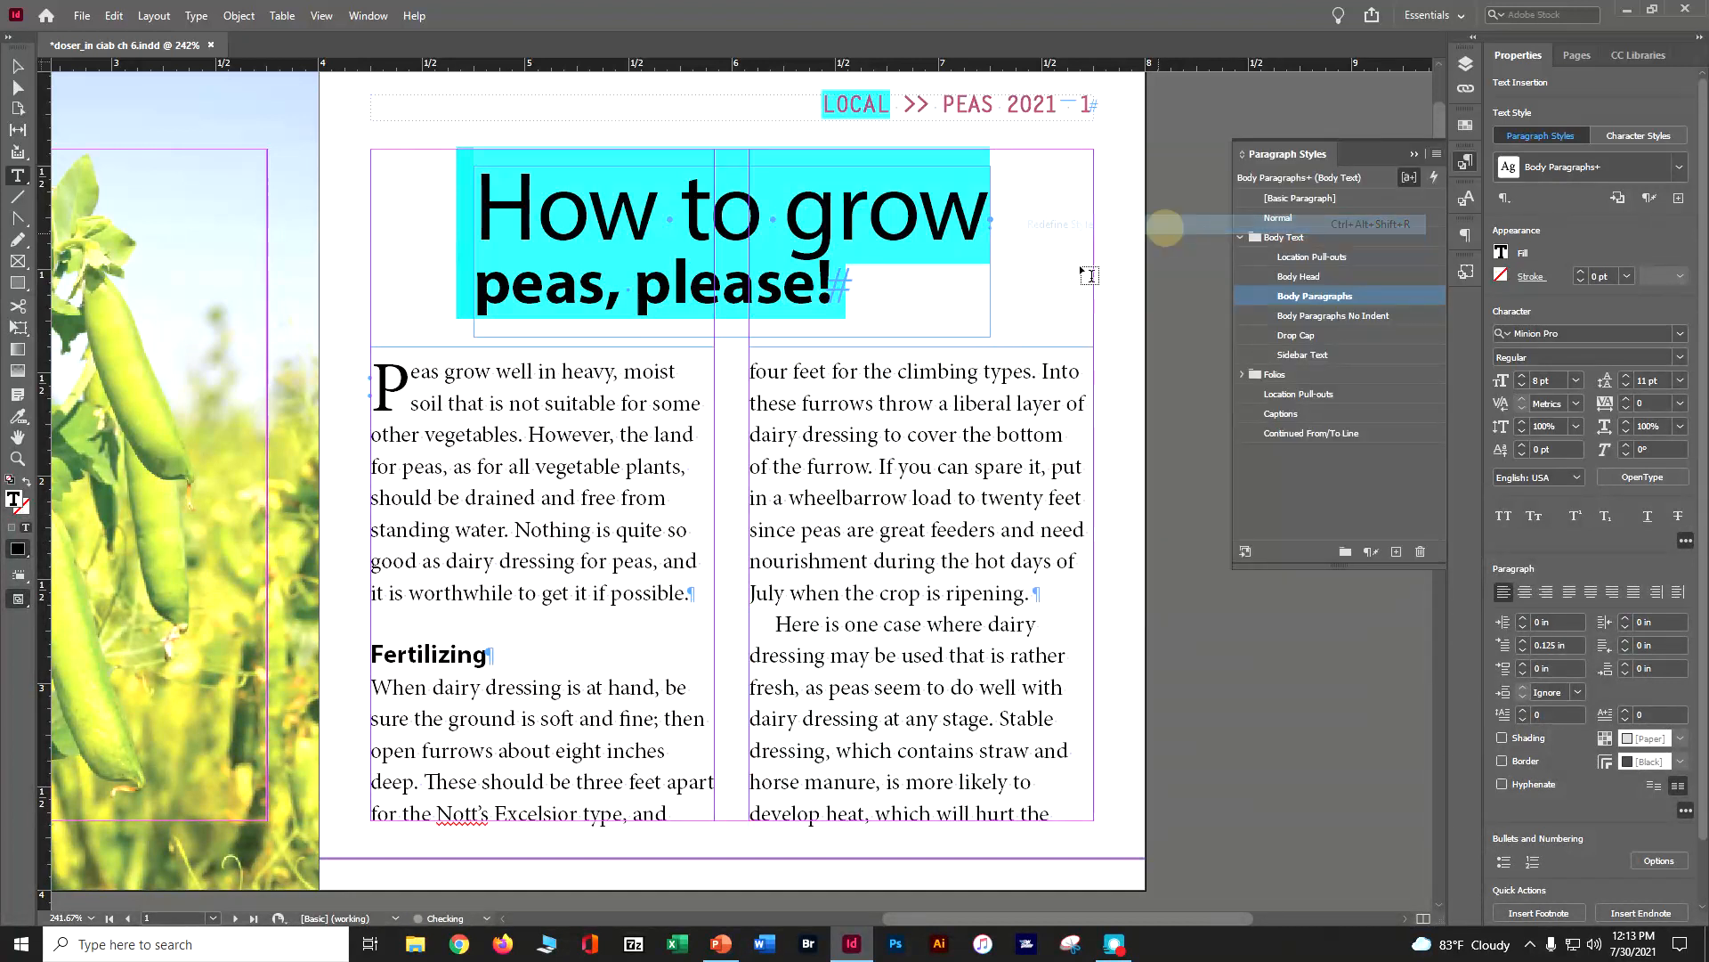
# Check the headline and the remaining pages through page 9 for highlighted style overrides, and save the document
pyautogui.click(812, 234)
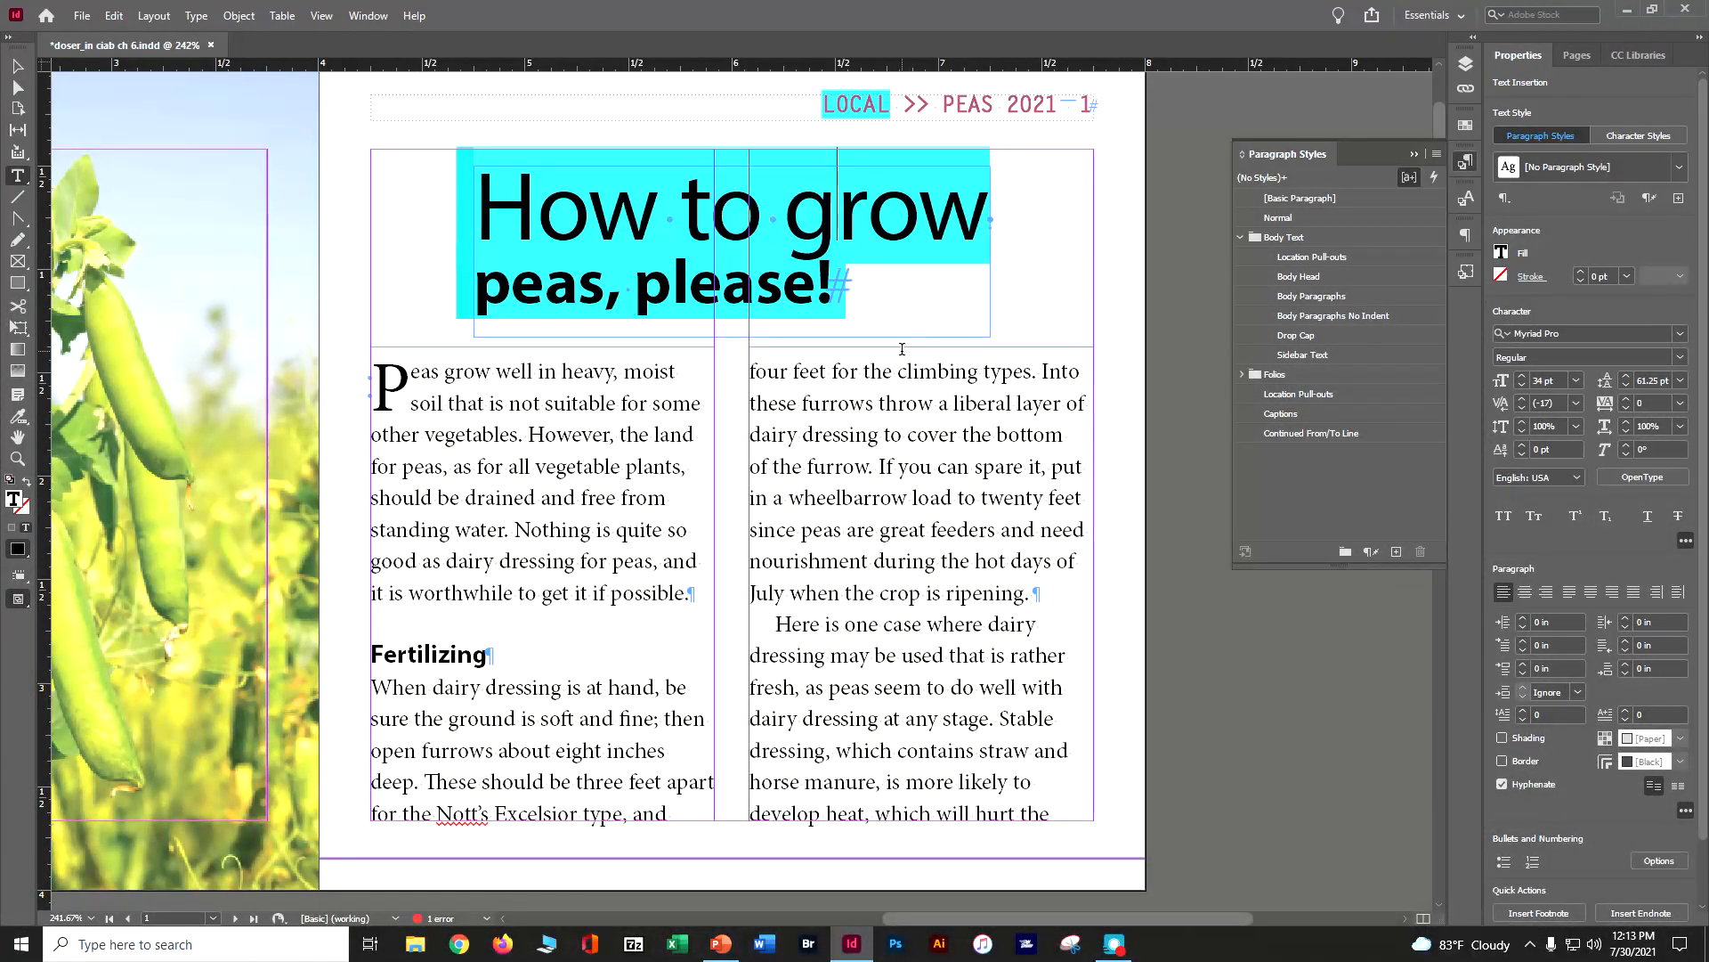
pyautogui.scroll(-15, 818, 338)
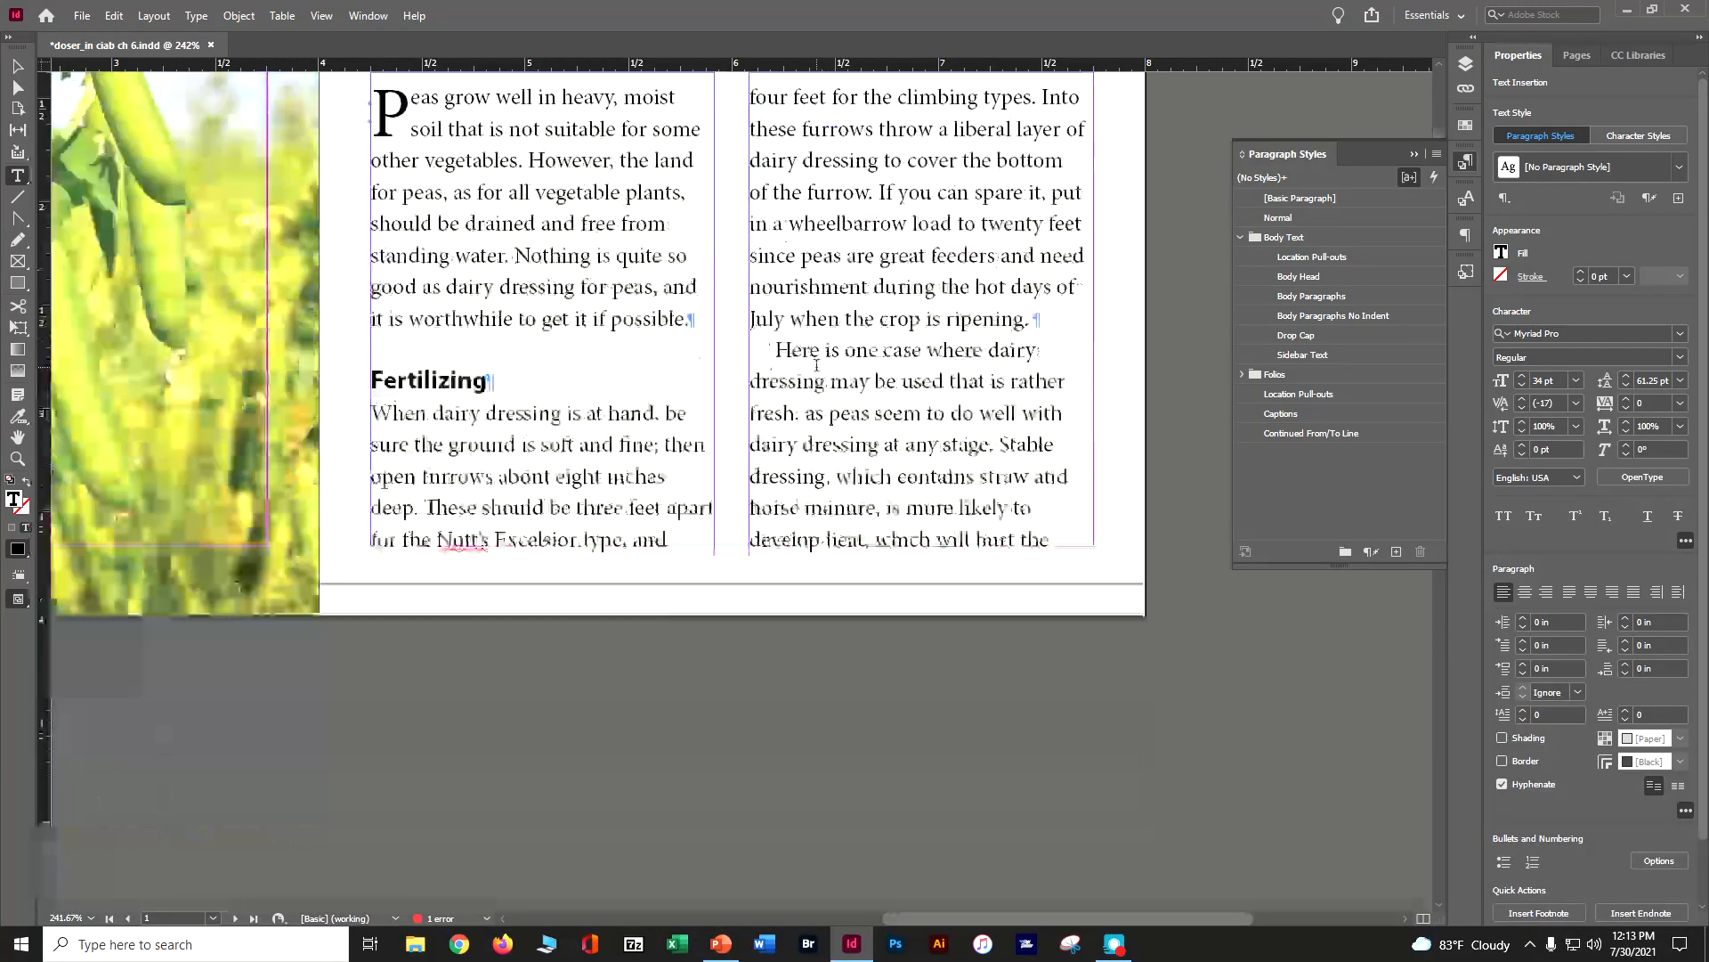
pyautogui.scroll(-3, 817, 364)
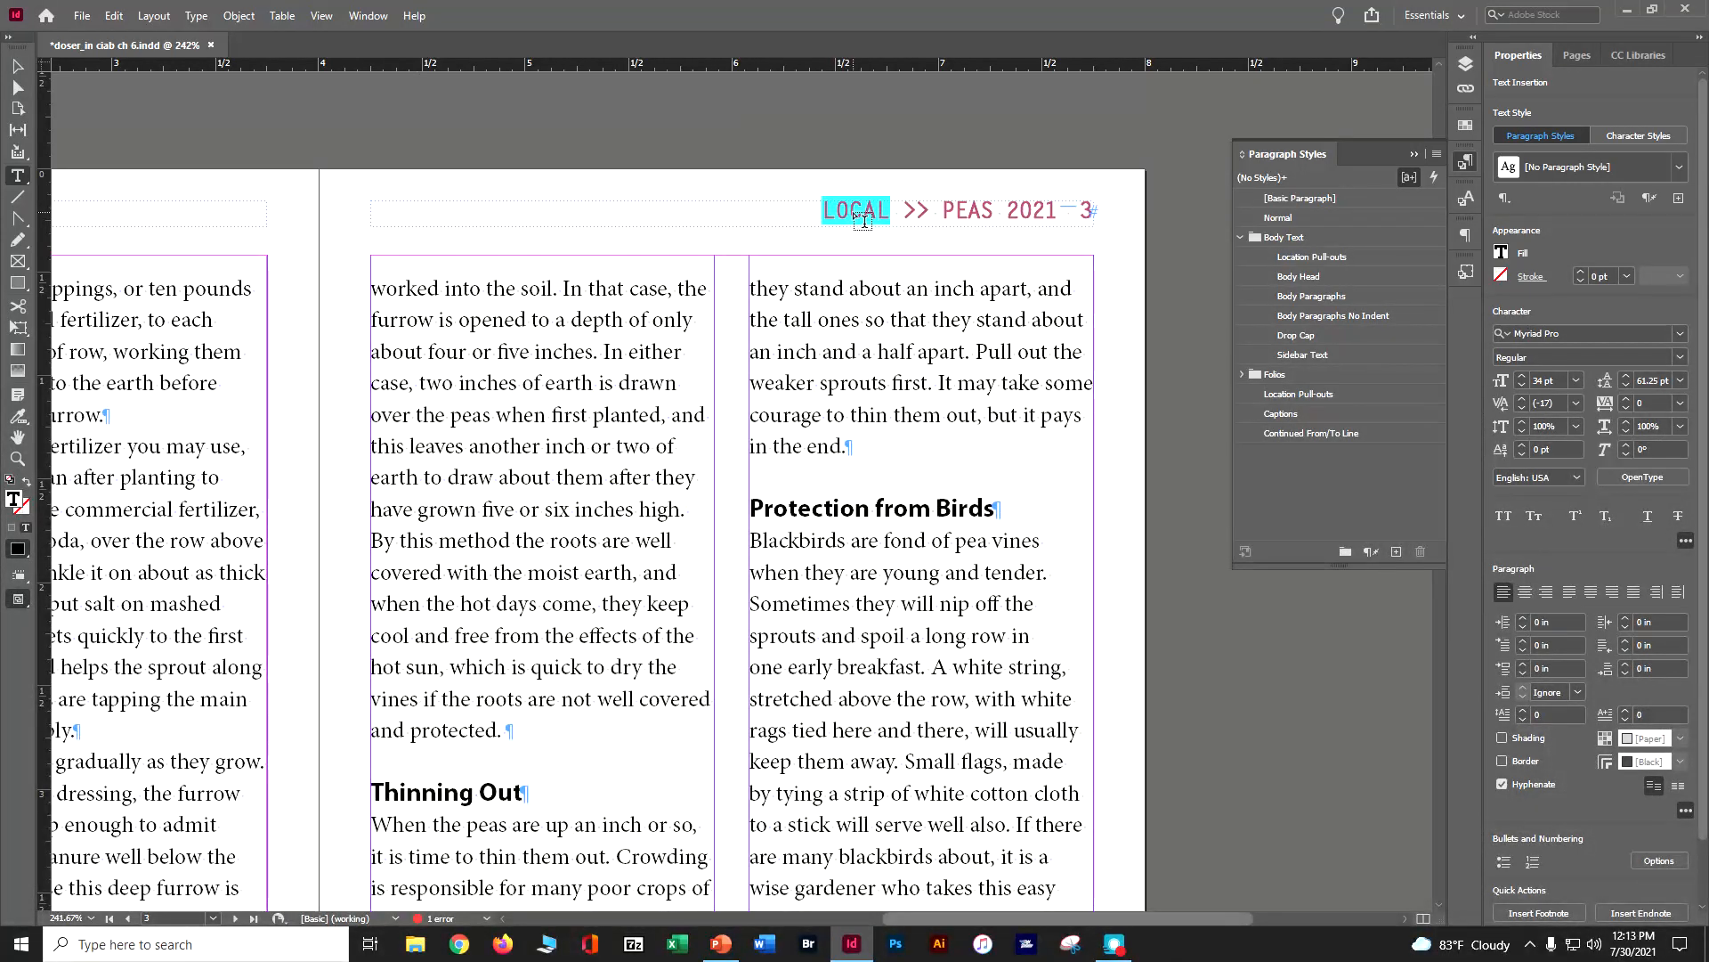
pyautogui.scroll(-15, 879, 221)
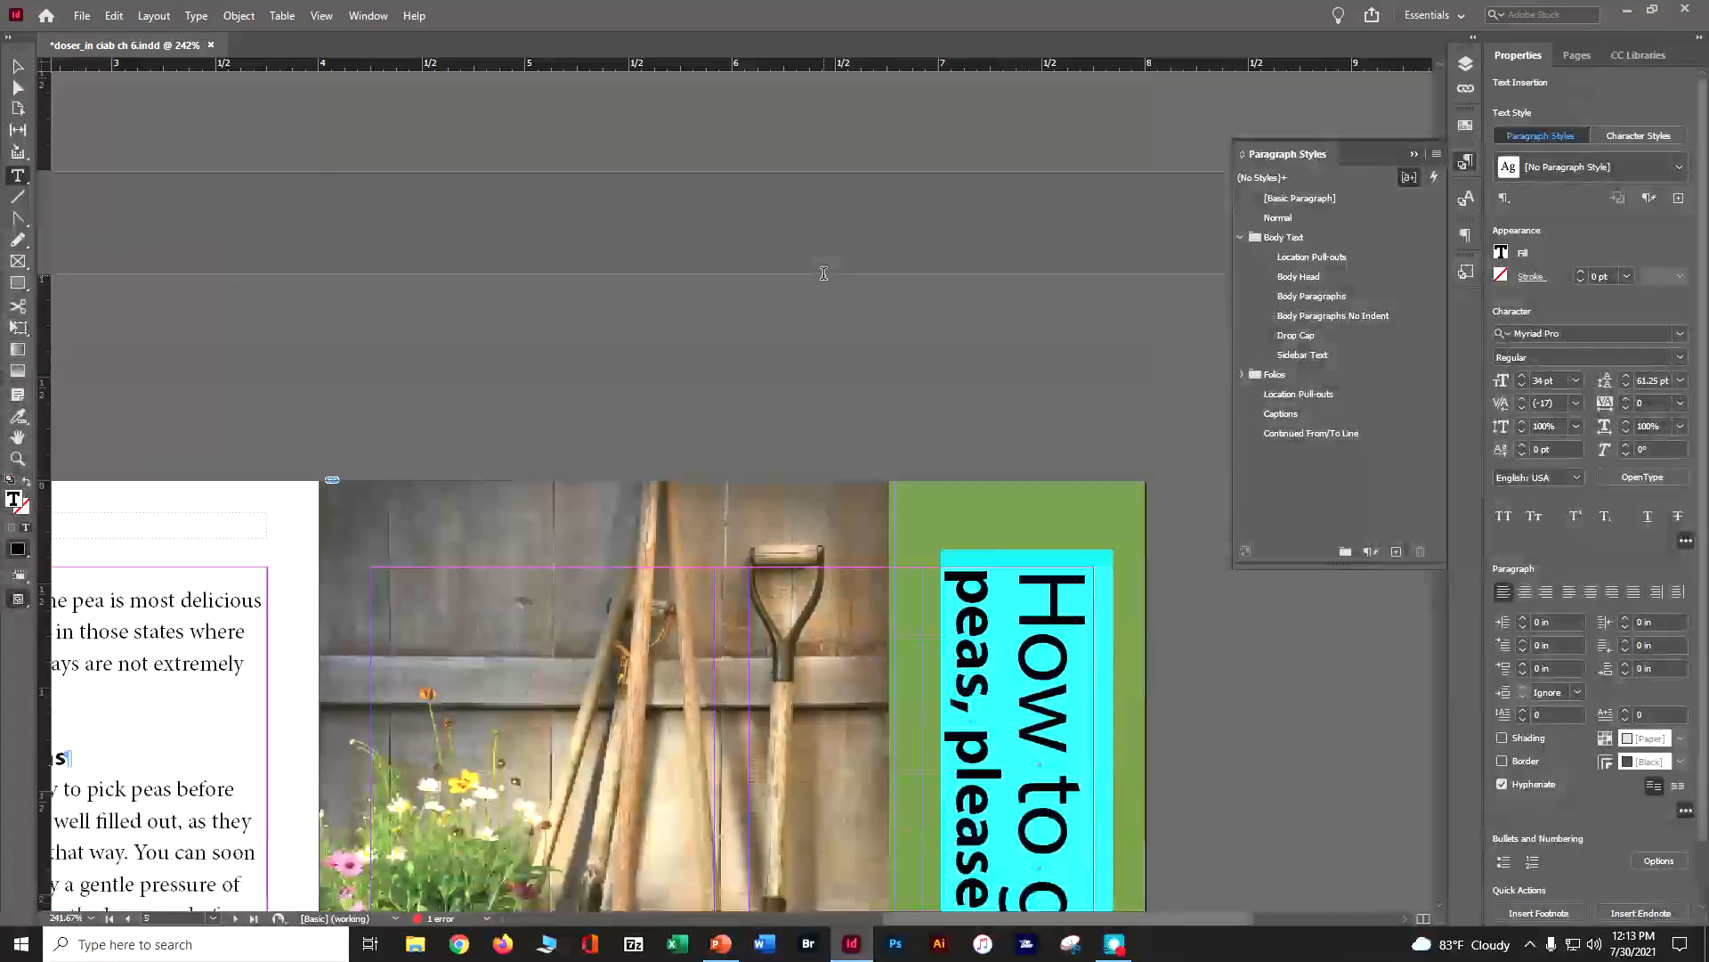
pyautogui.scroll(-10, 823, 274)
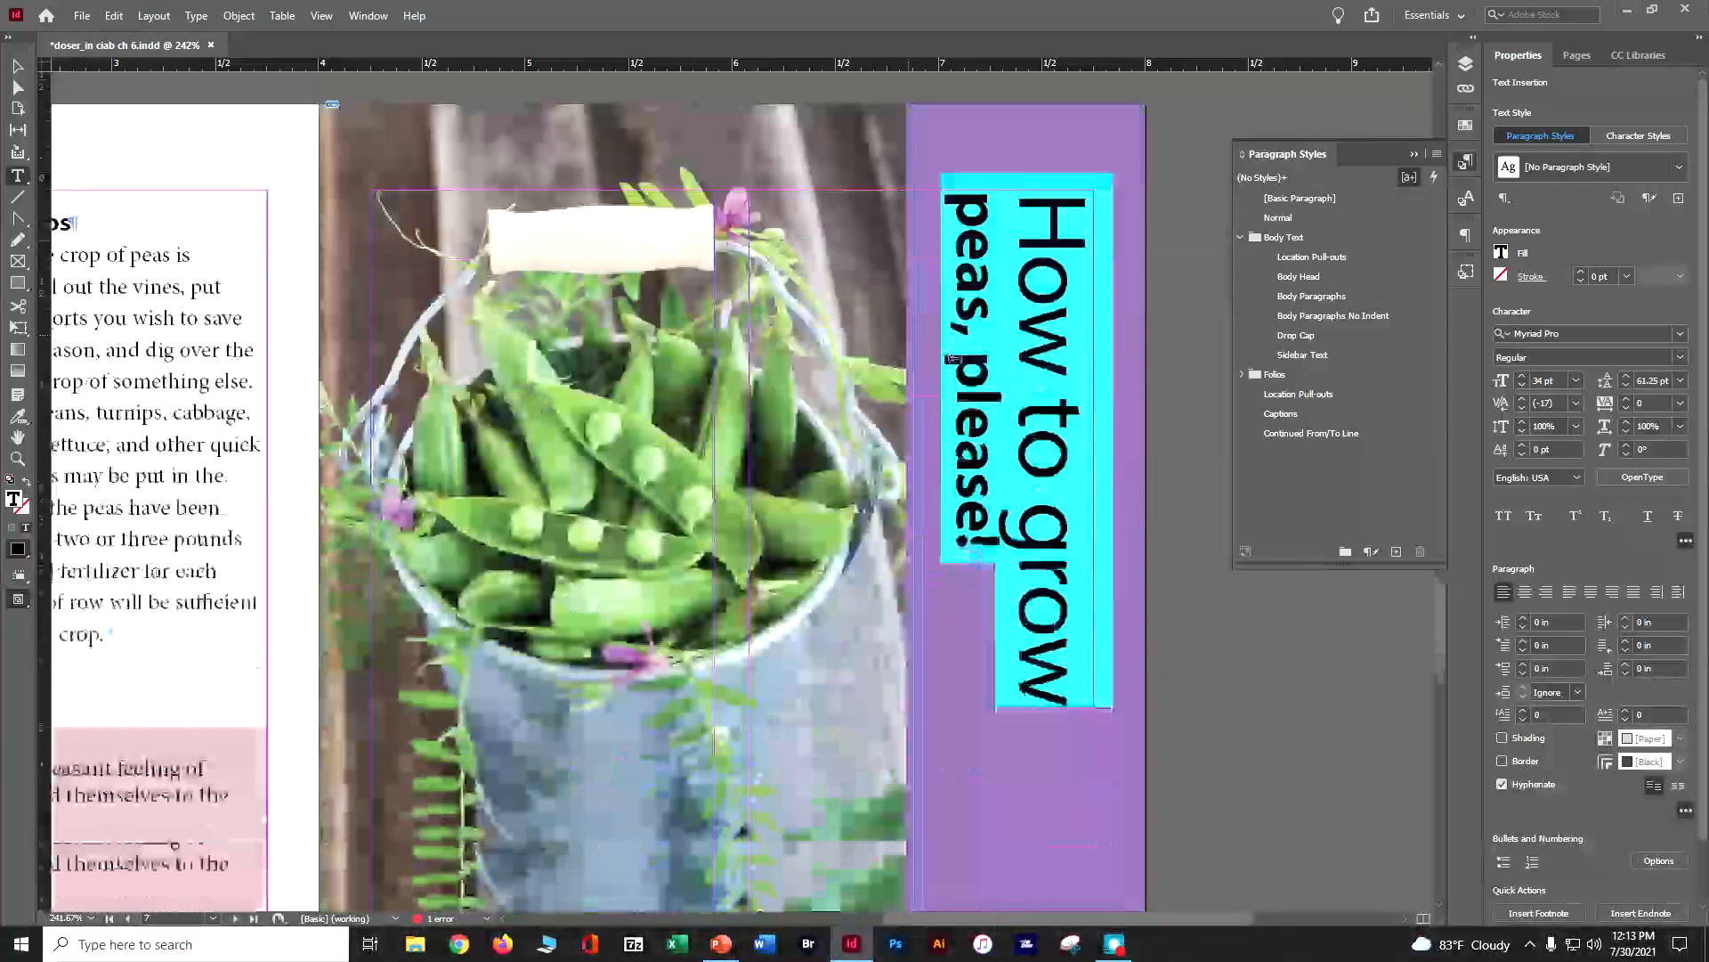
pyautogui.scroll(-10, 970, 427)
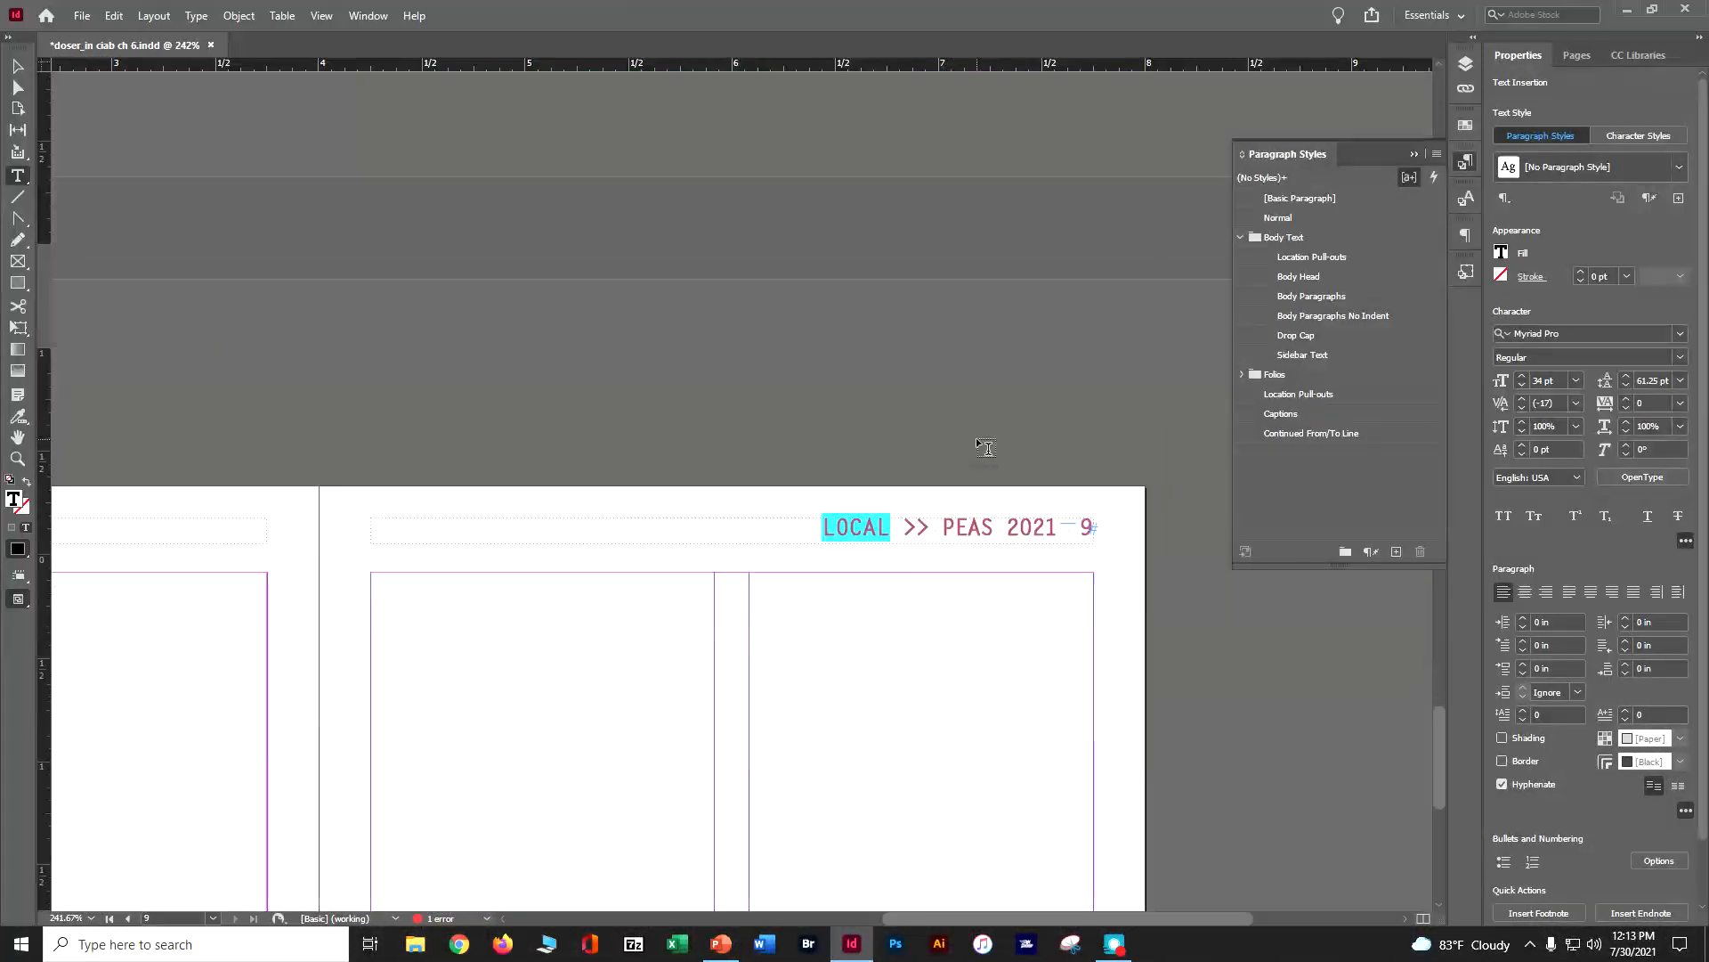
pyautogui.scroll(3, 987, 444)
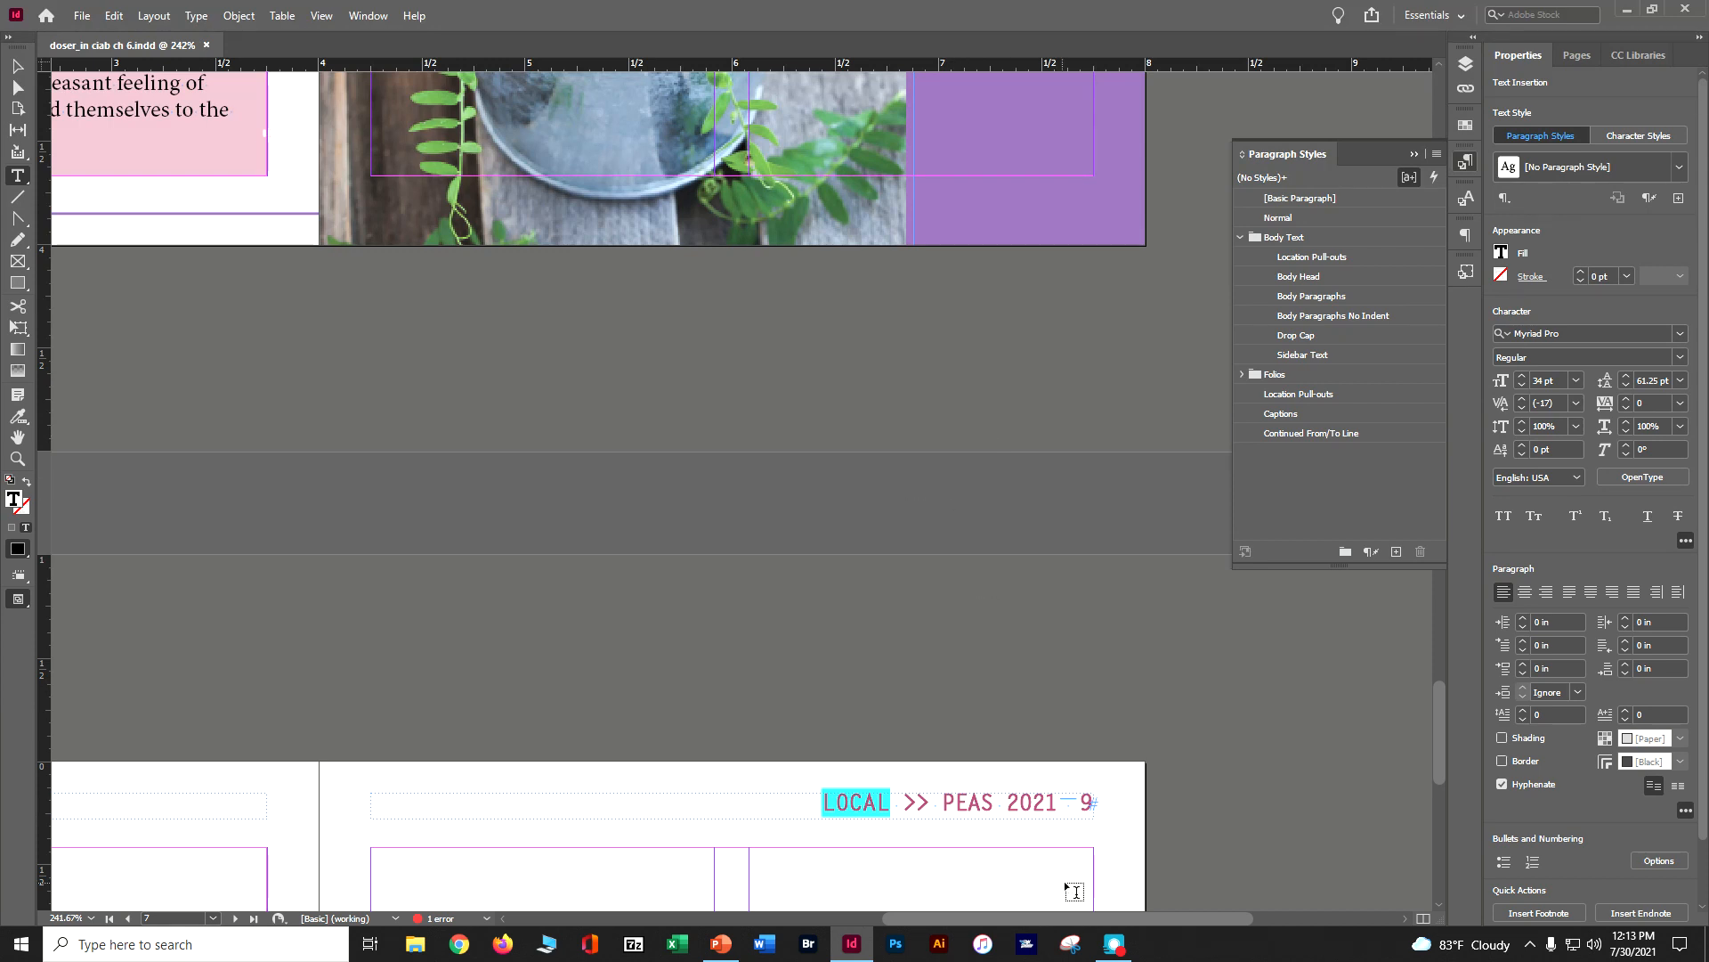
# Set the author and title lines in the green quote box on page 4 to Italic with a Green-Bright-Medium fill
pyautogui.moveTo(1090, 934); pyautogui.dragTo(937, 922)
pyautogui.scroll(5, 798, 389)
pyautogui.scroll(8, 798, 389)
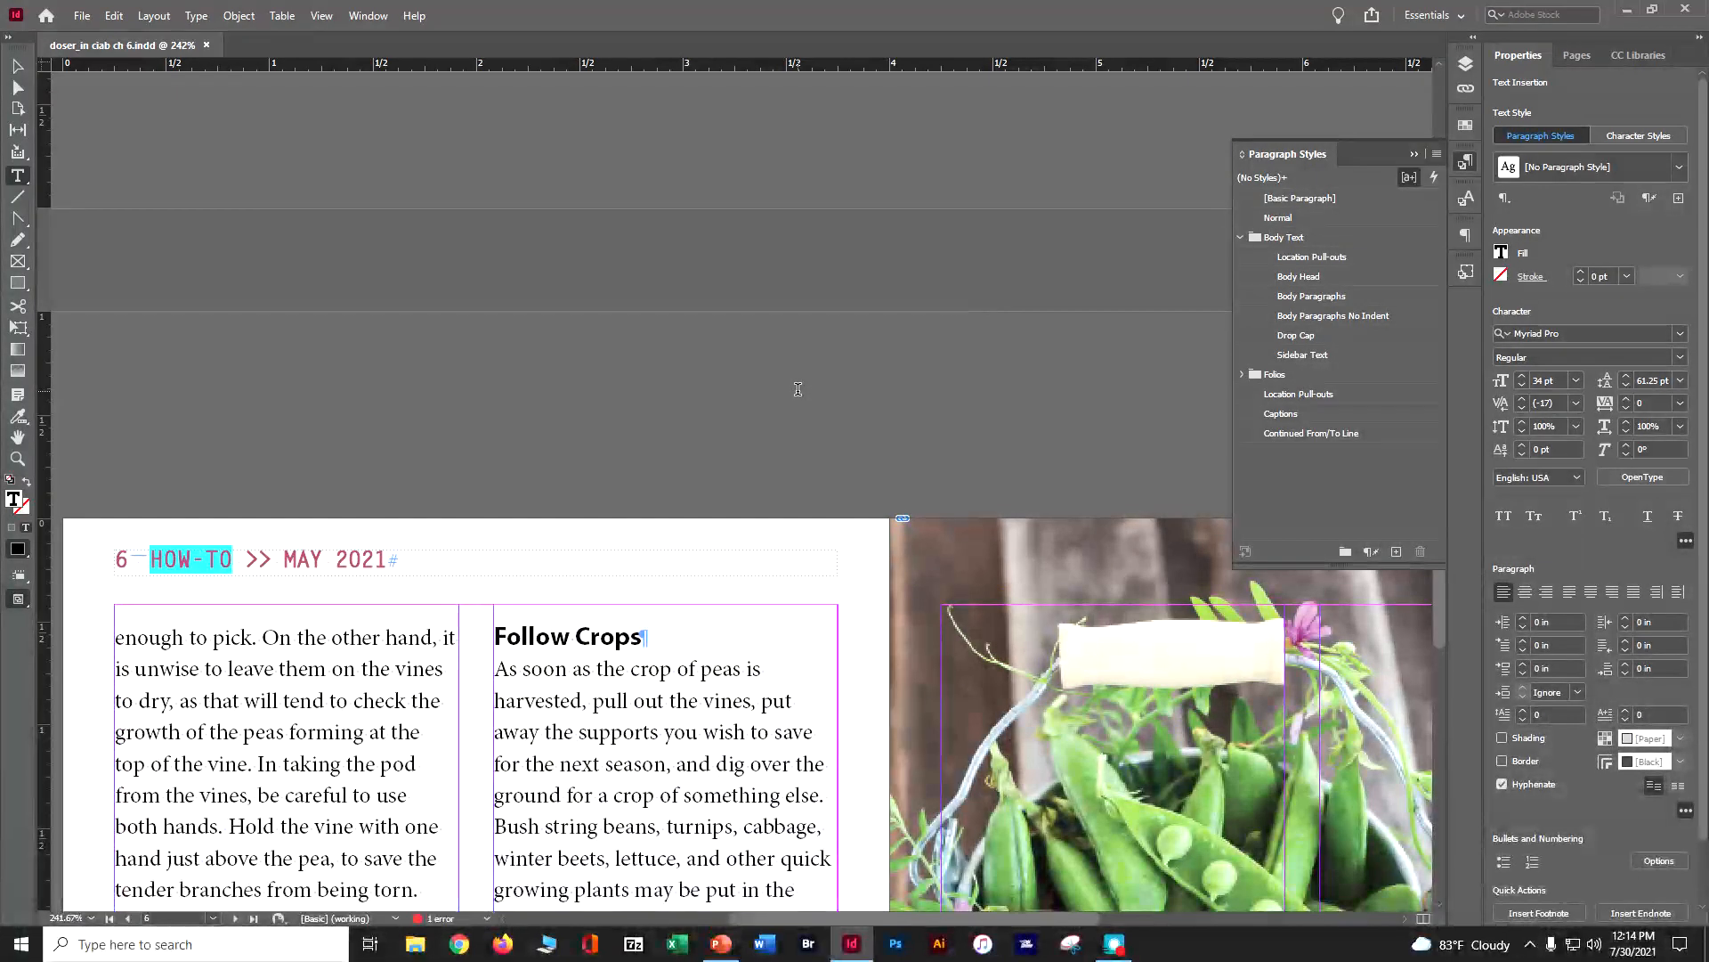
pyautogui.scroll(5, 814, 356)
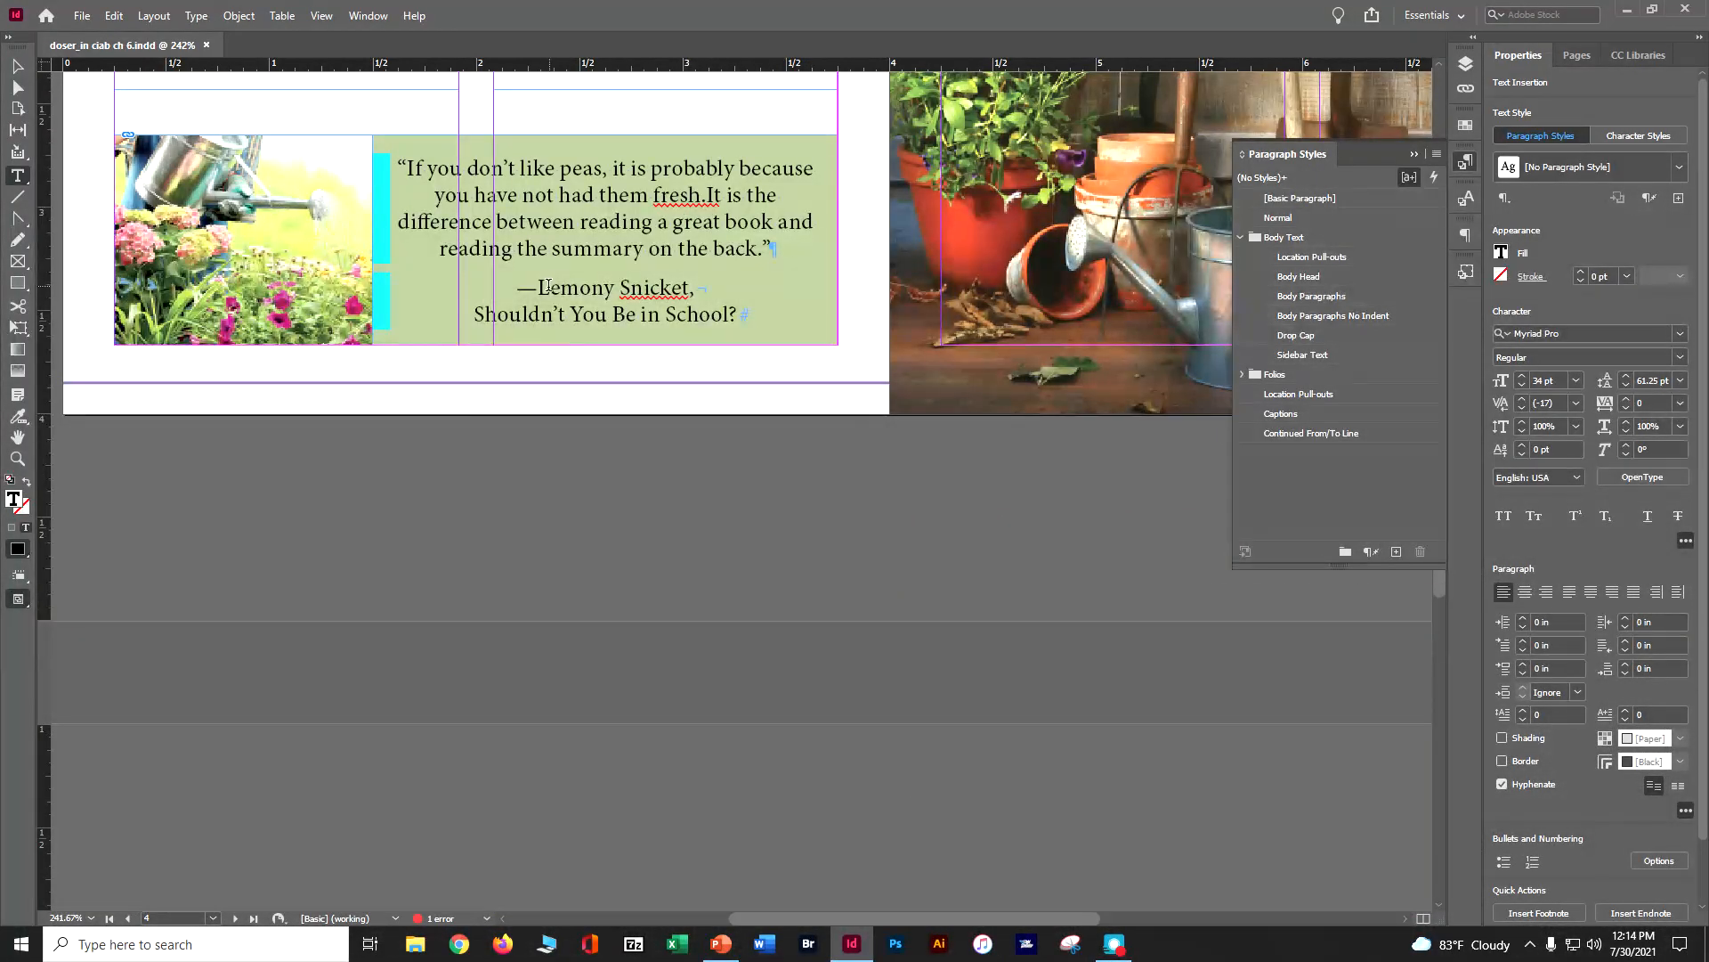
pyautogui.moveTo(538, 287); pyautogui.dragTo(738, 314)
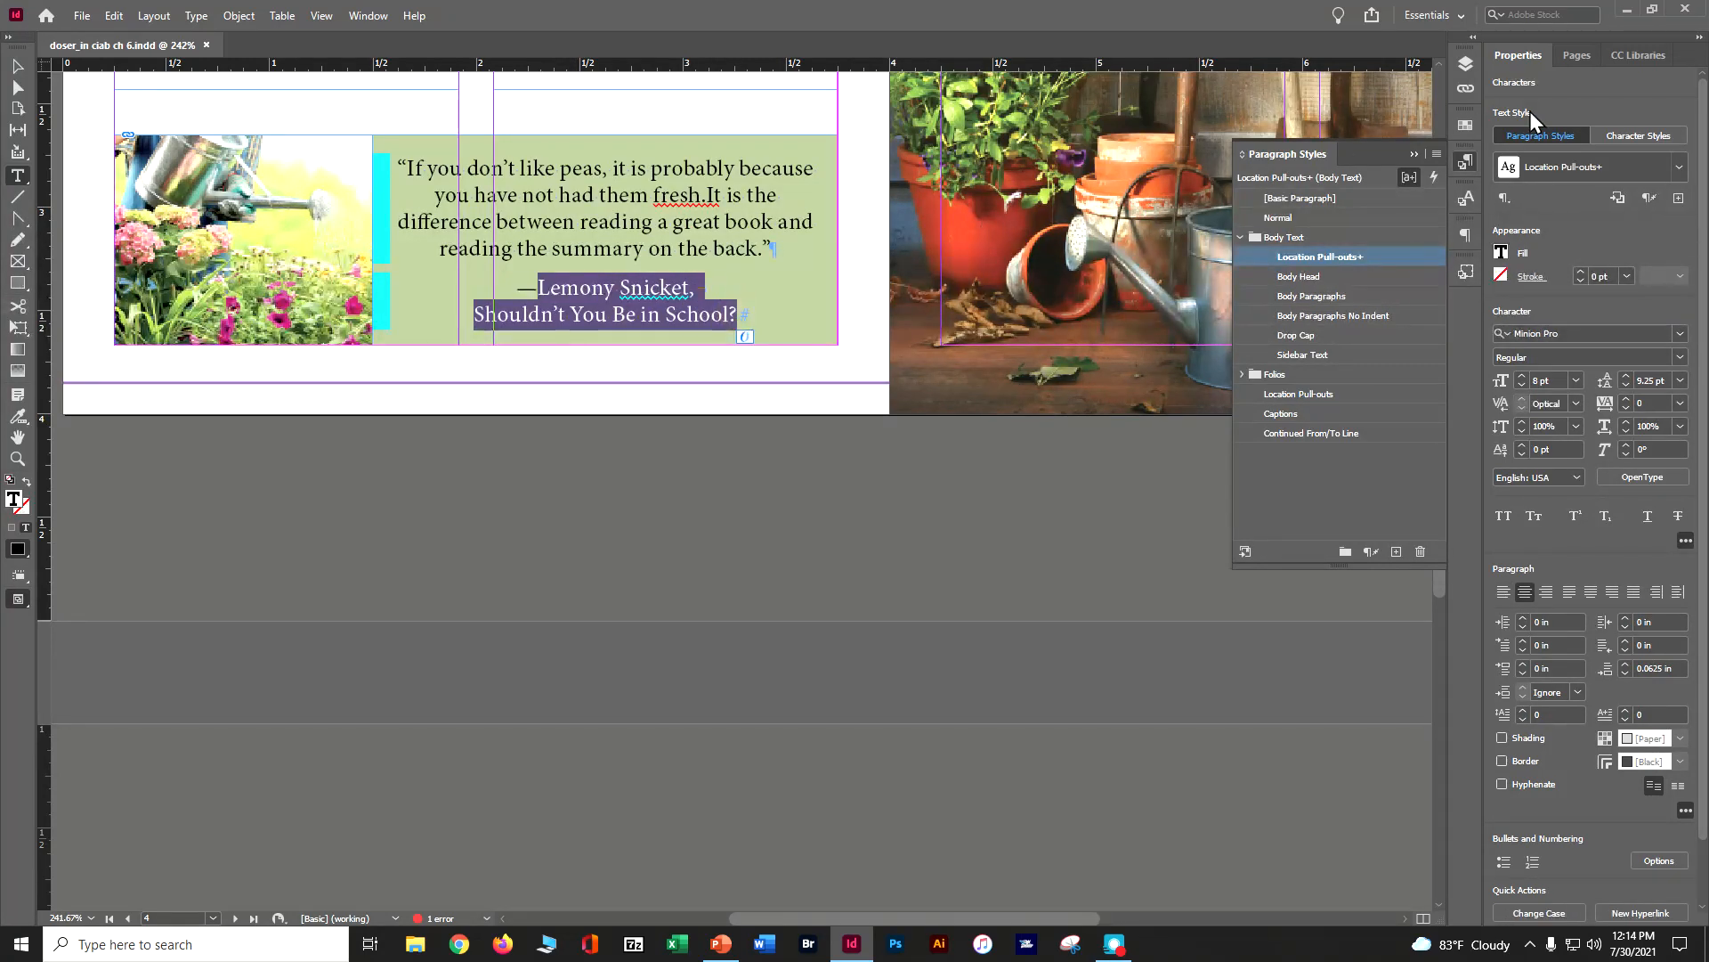
pyautogui.click(1680, 357)
pyautogui.click(1600, 431)
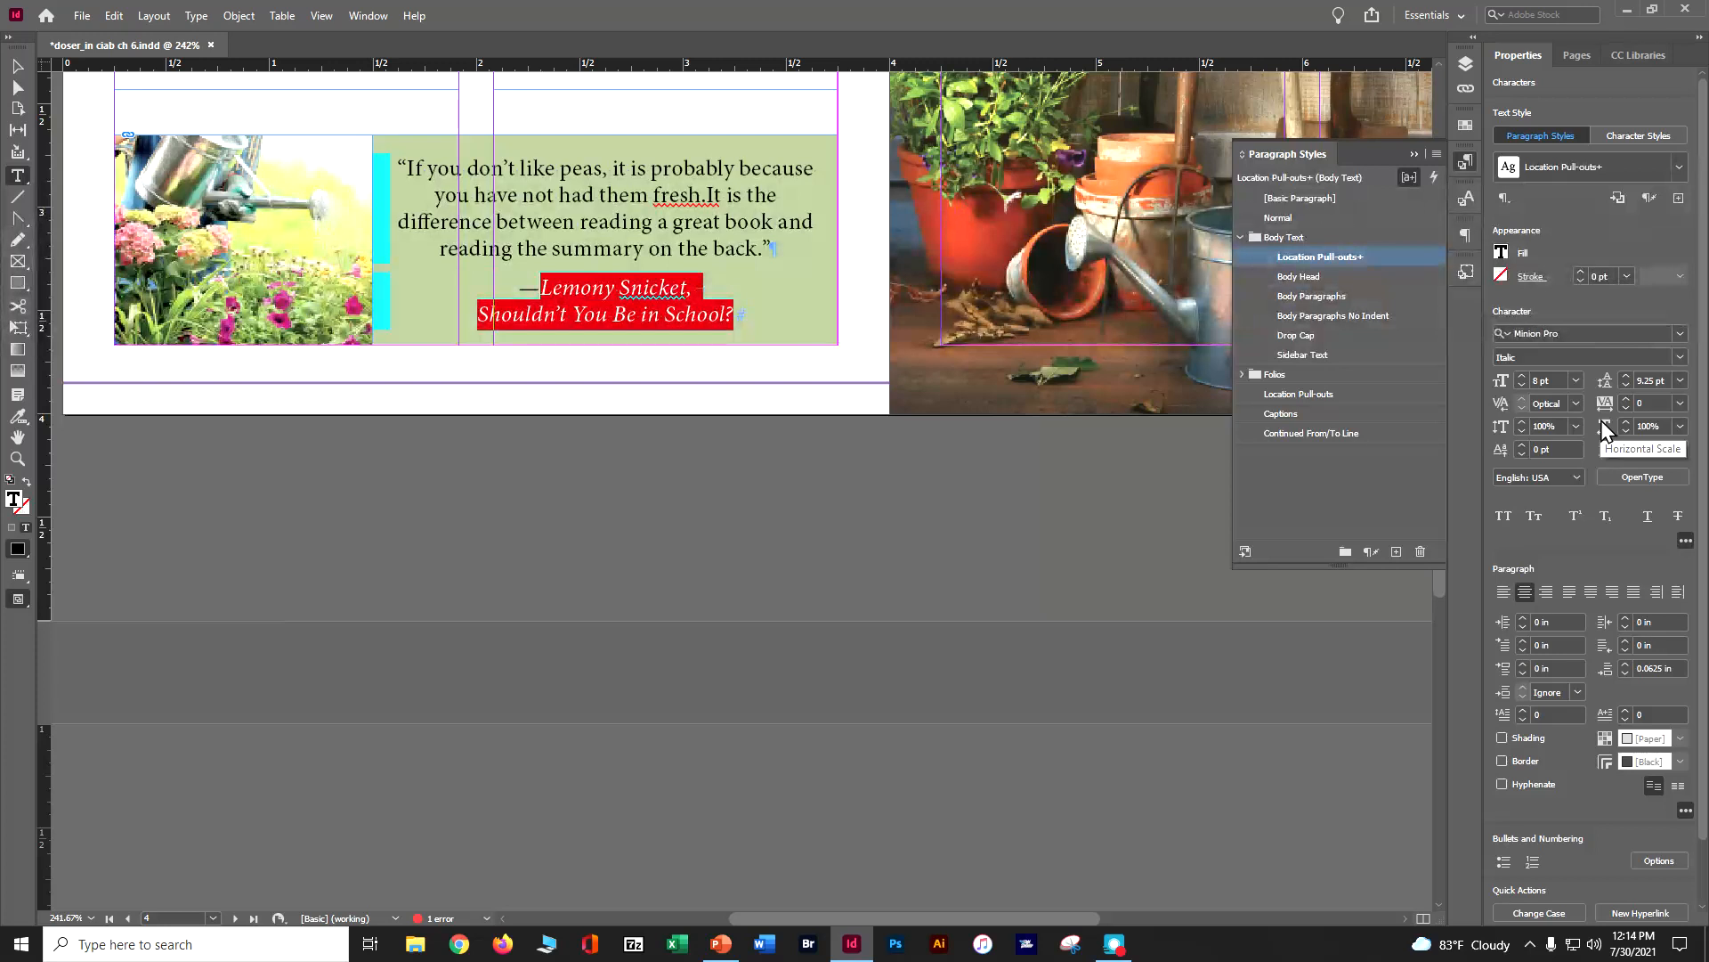
pyautogui.click(1501, 253)
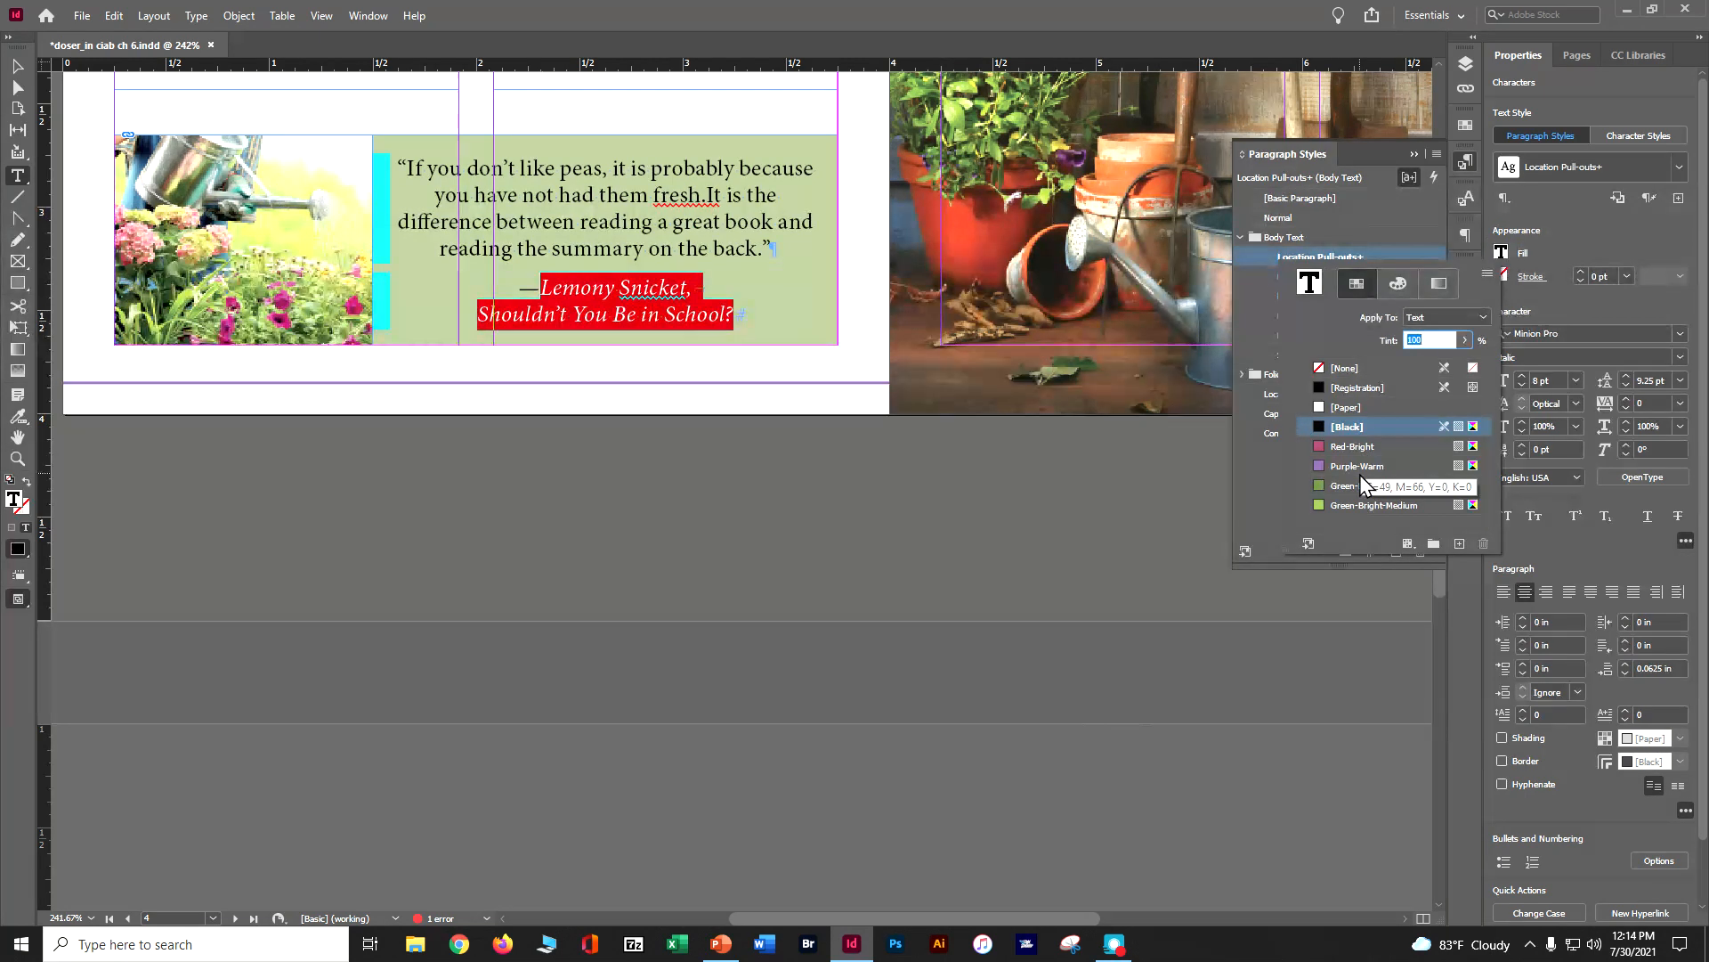
pyautogui.click(1370, 505)
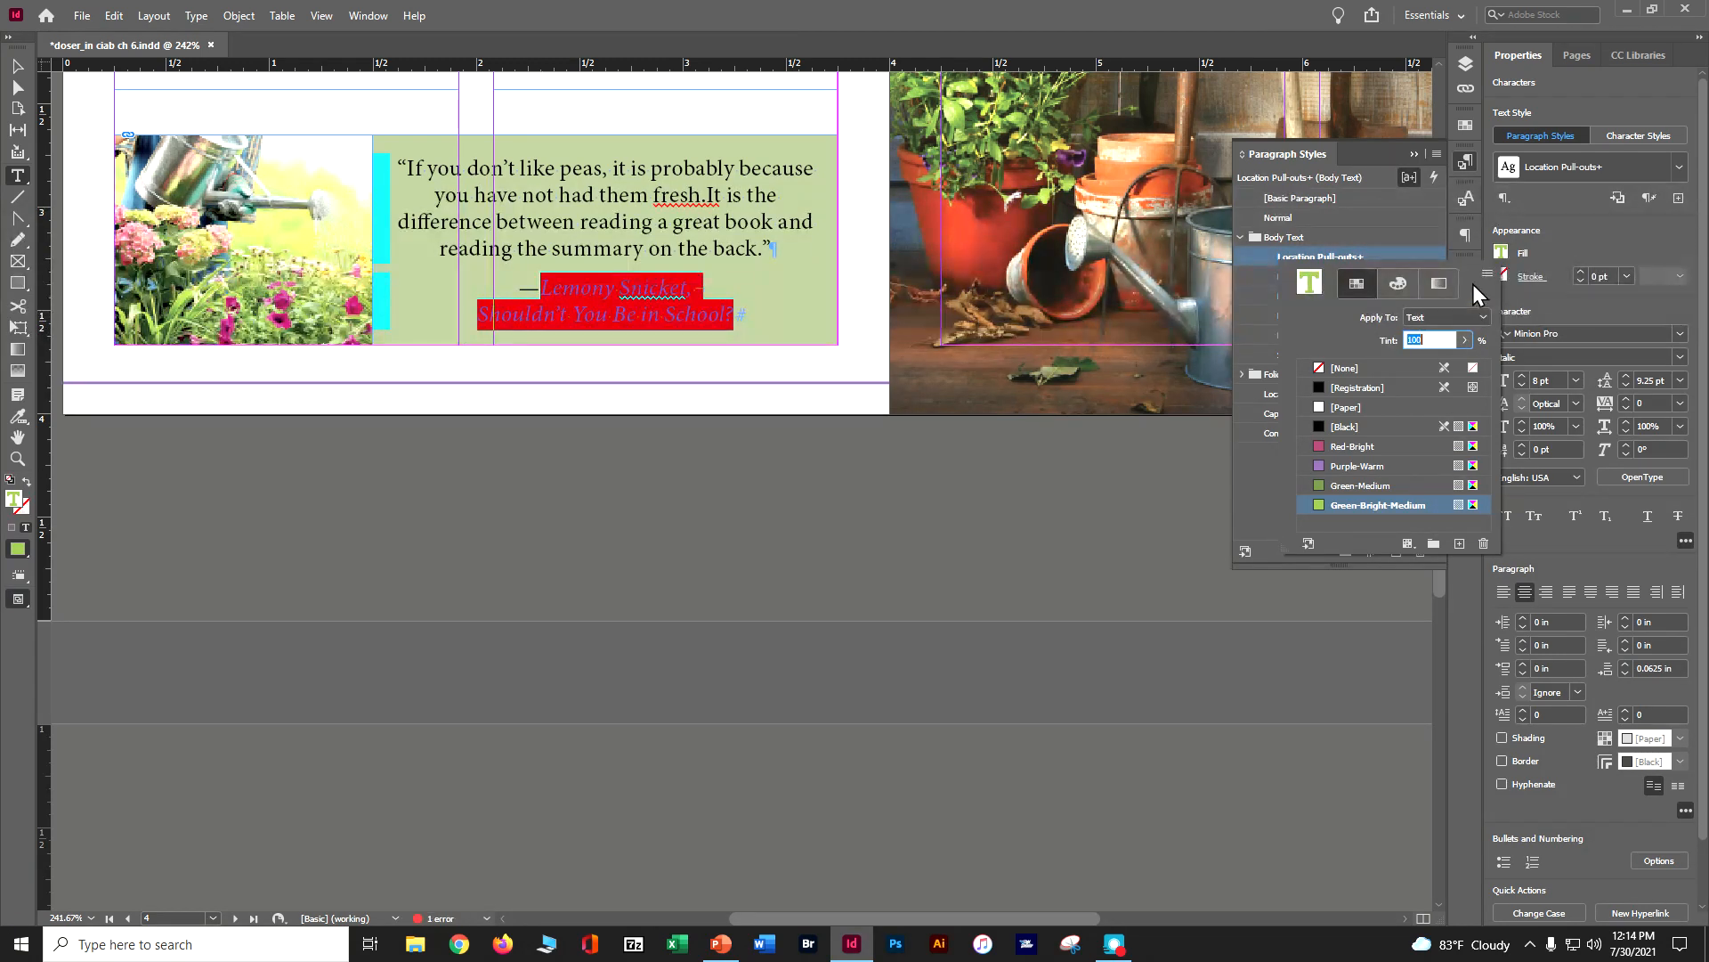
pyautogui.click(1139, 548)
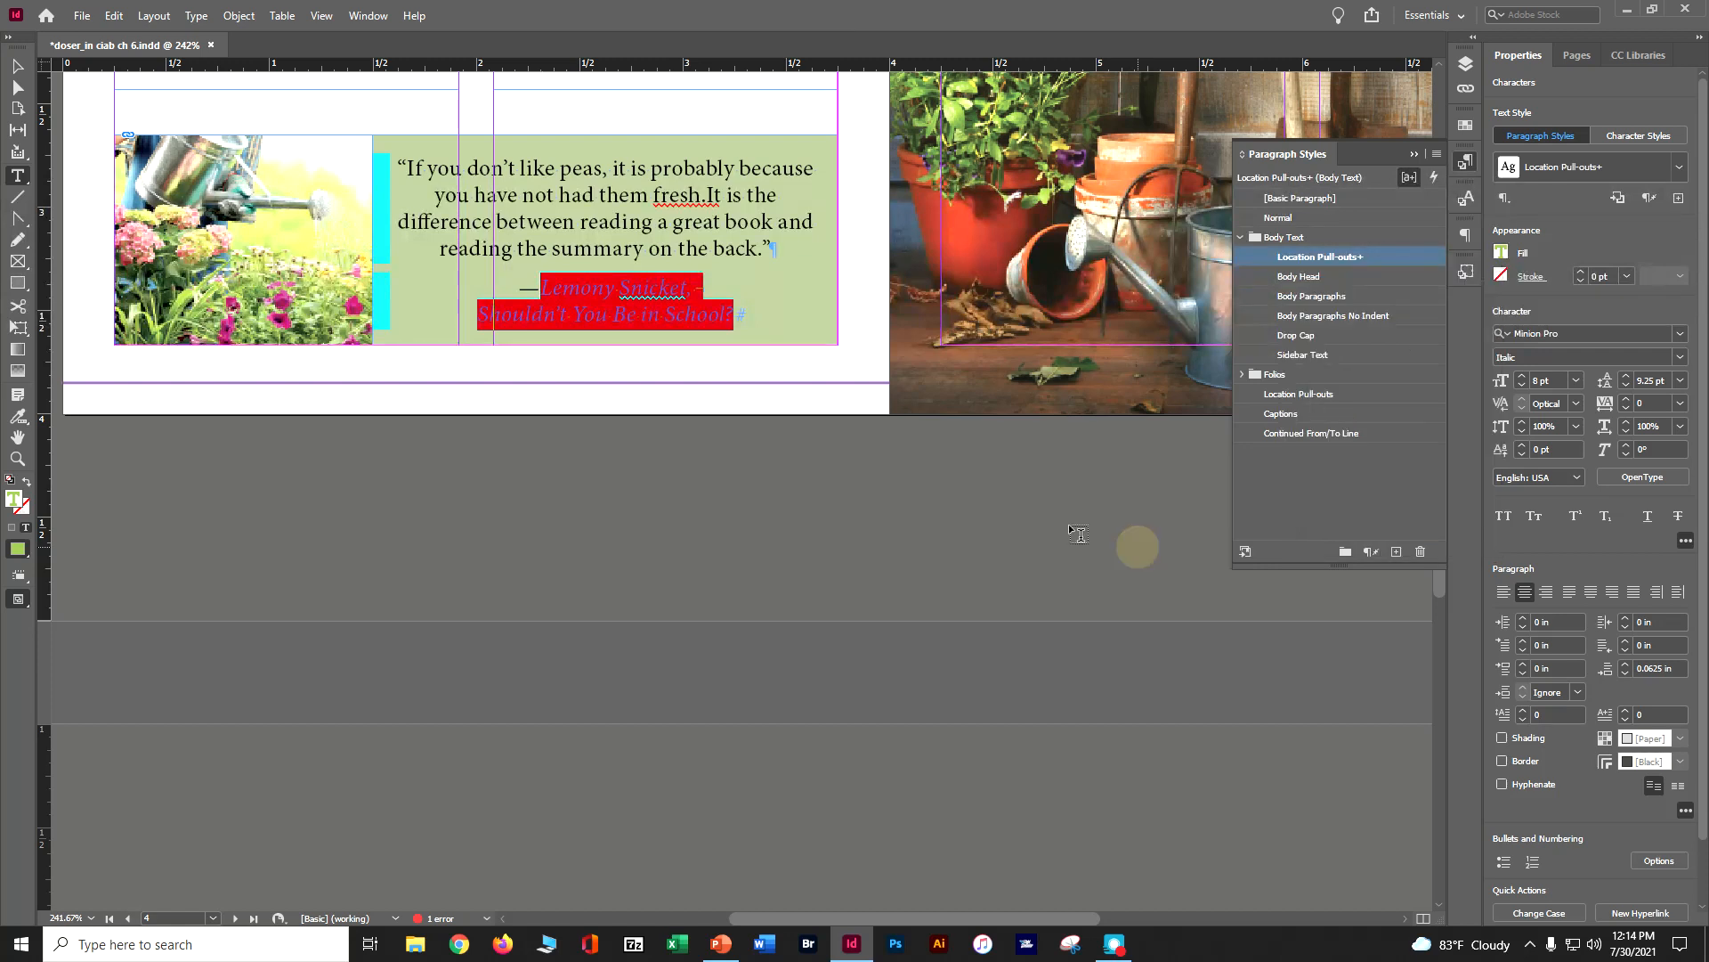
# Create a paragraph style named "quote author" from the selected attribution lines and deselect the text
pyautogui.keyDown('alt'); pyautogui.click(1397, 553); pyautogui.keyUp('alt')
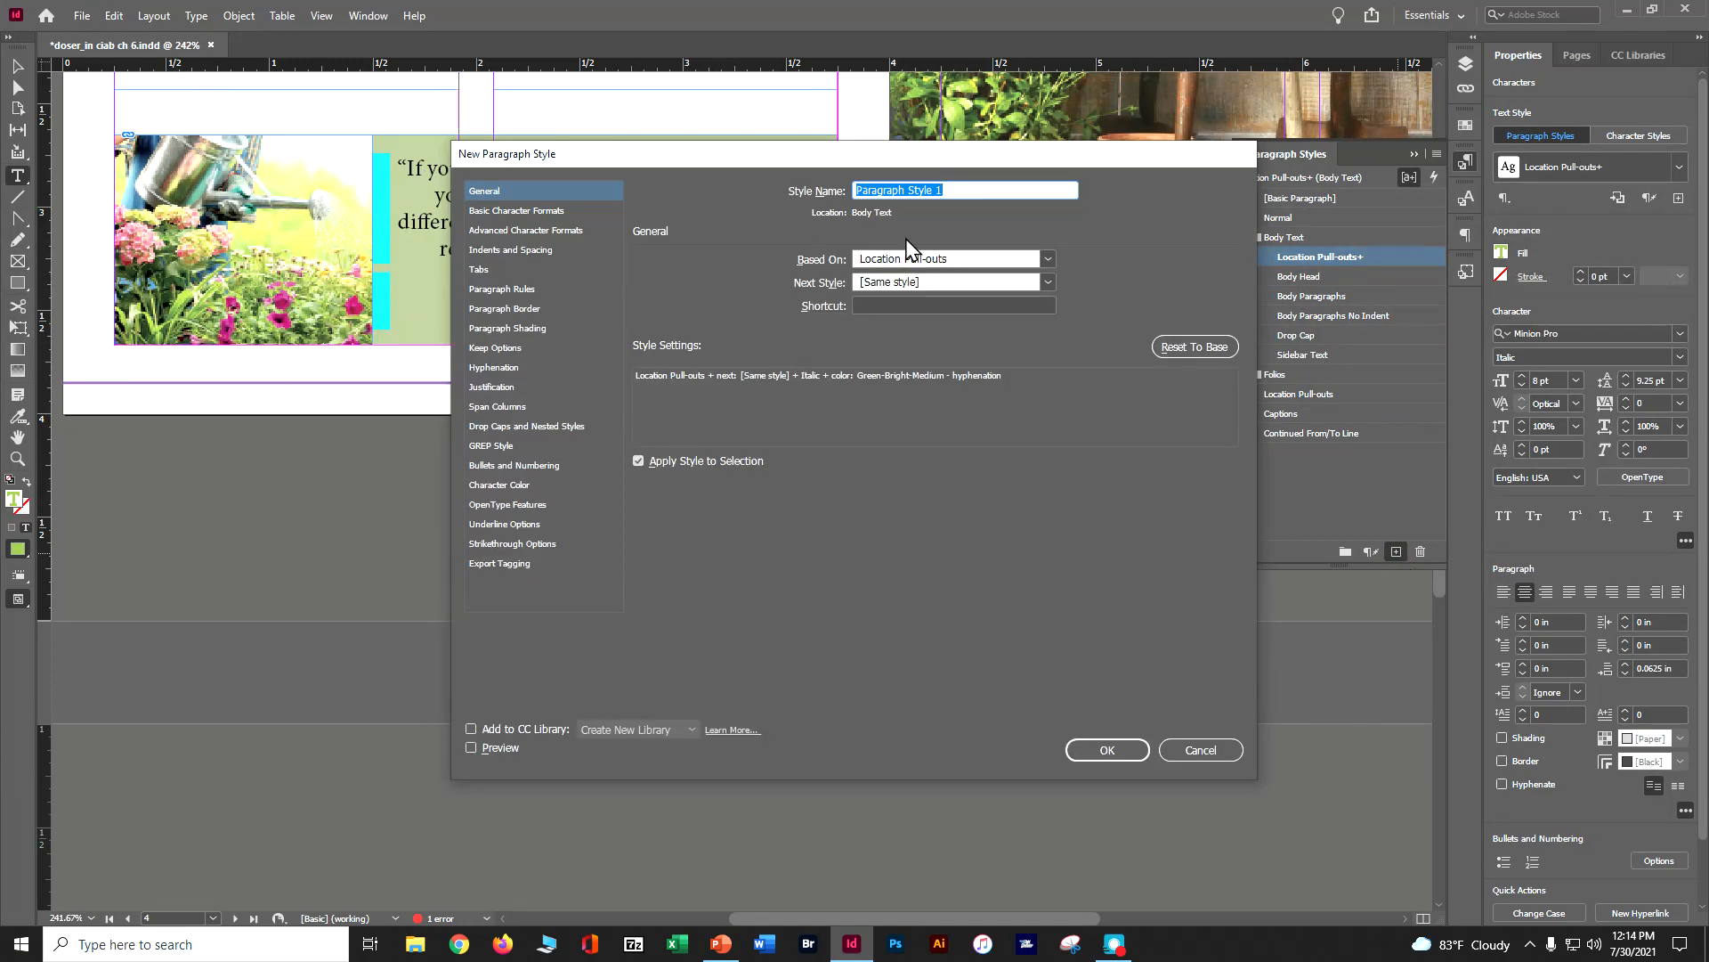
pyautogui.write('quote author')
pyautogui.click(1109, 749)
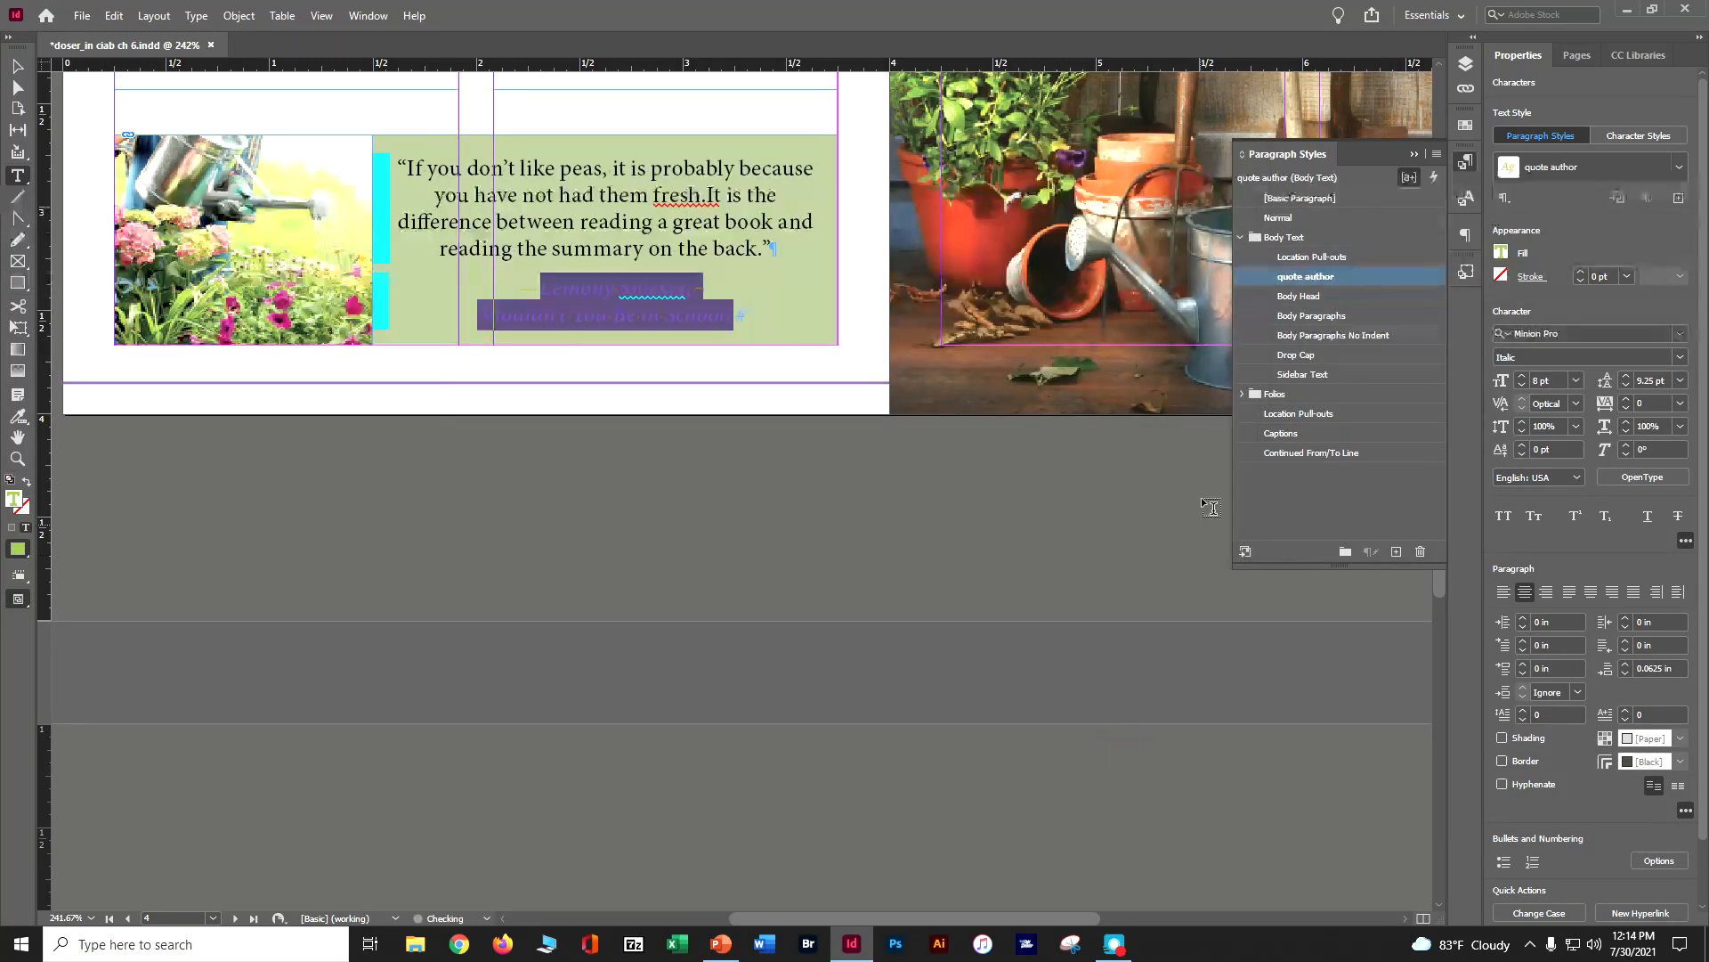
pyautogui.click(1002, 511)
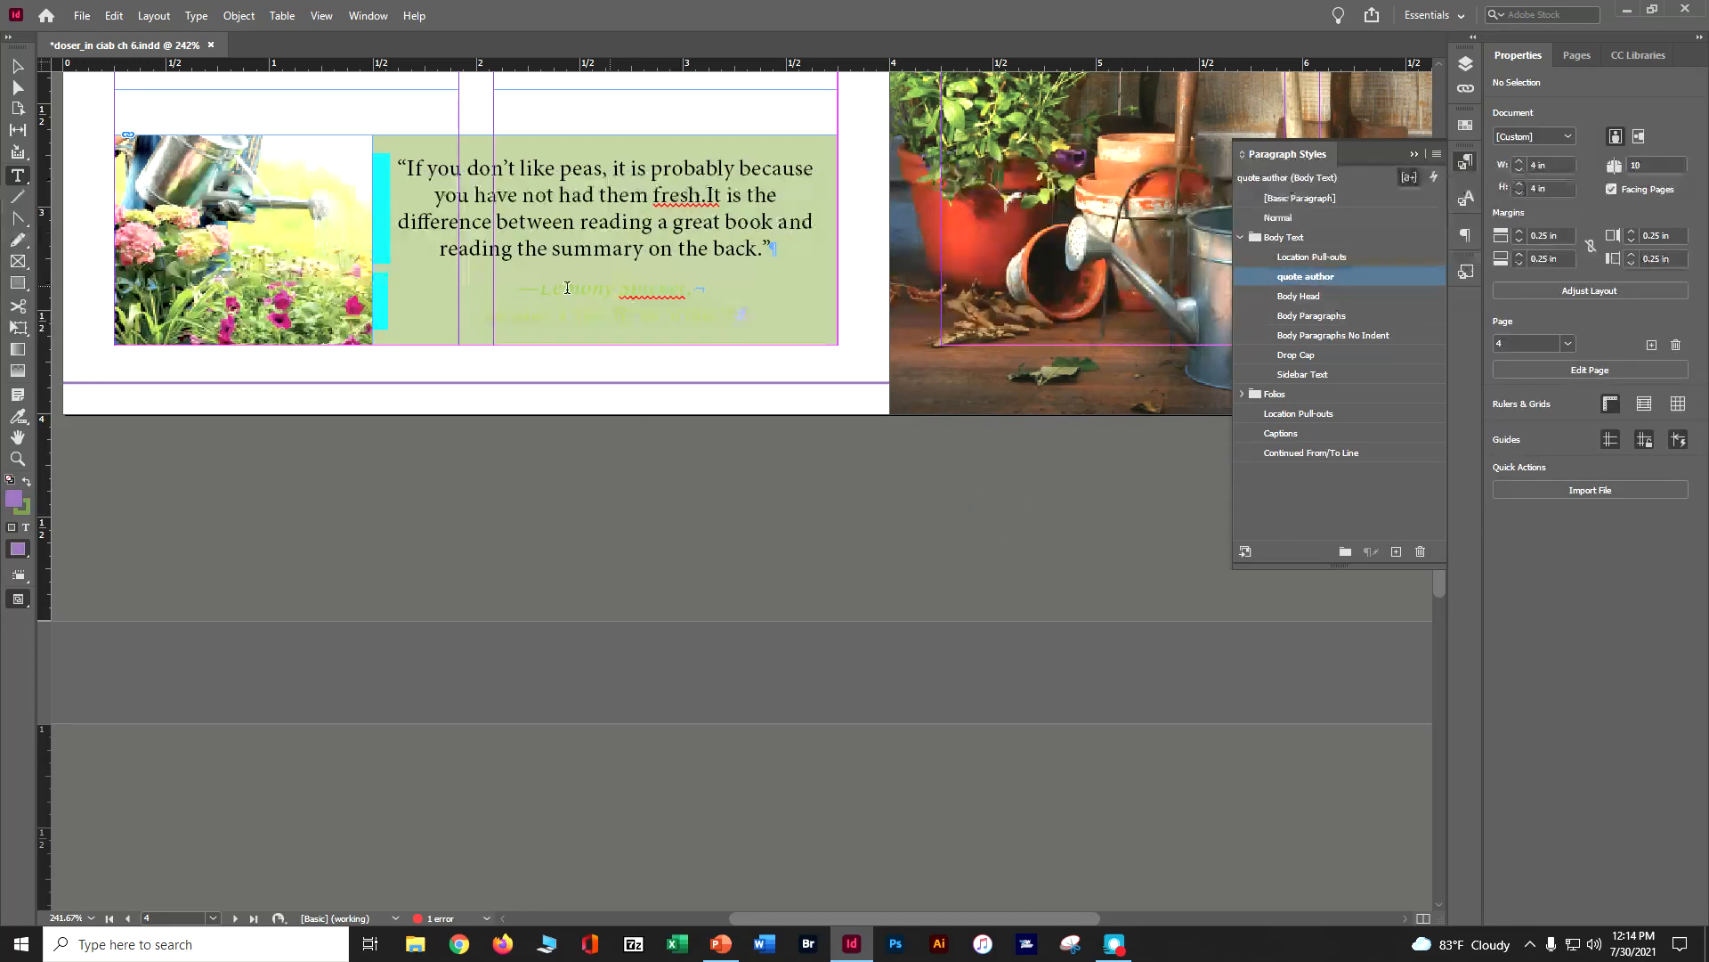
# Edit the "quote author" paragraph style so its character color is Red-Bright
pyautogui.click(613, 288)
pyautogui.moveTo(519, 287); pyautogui.dragTo(745, 316)
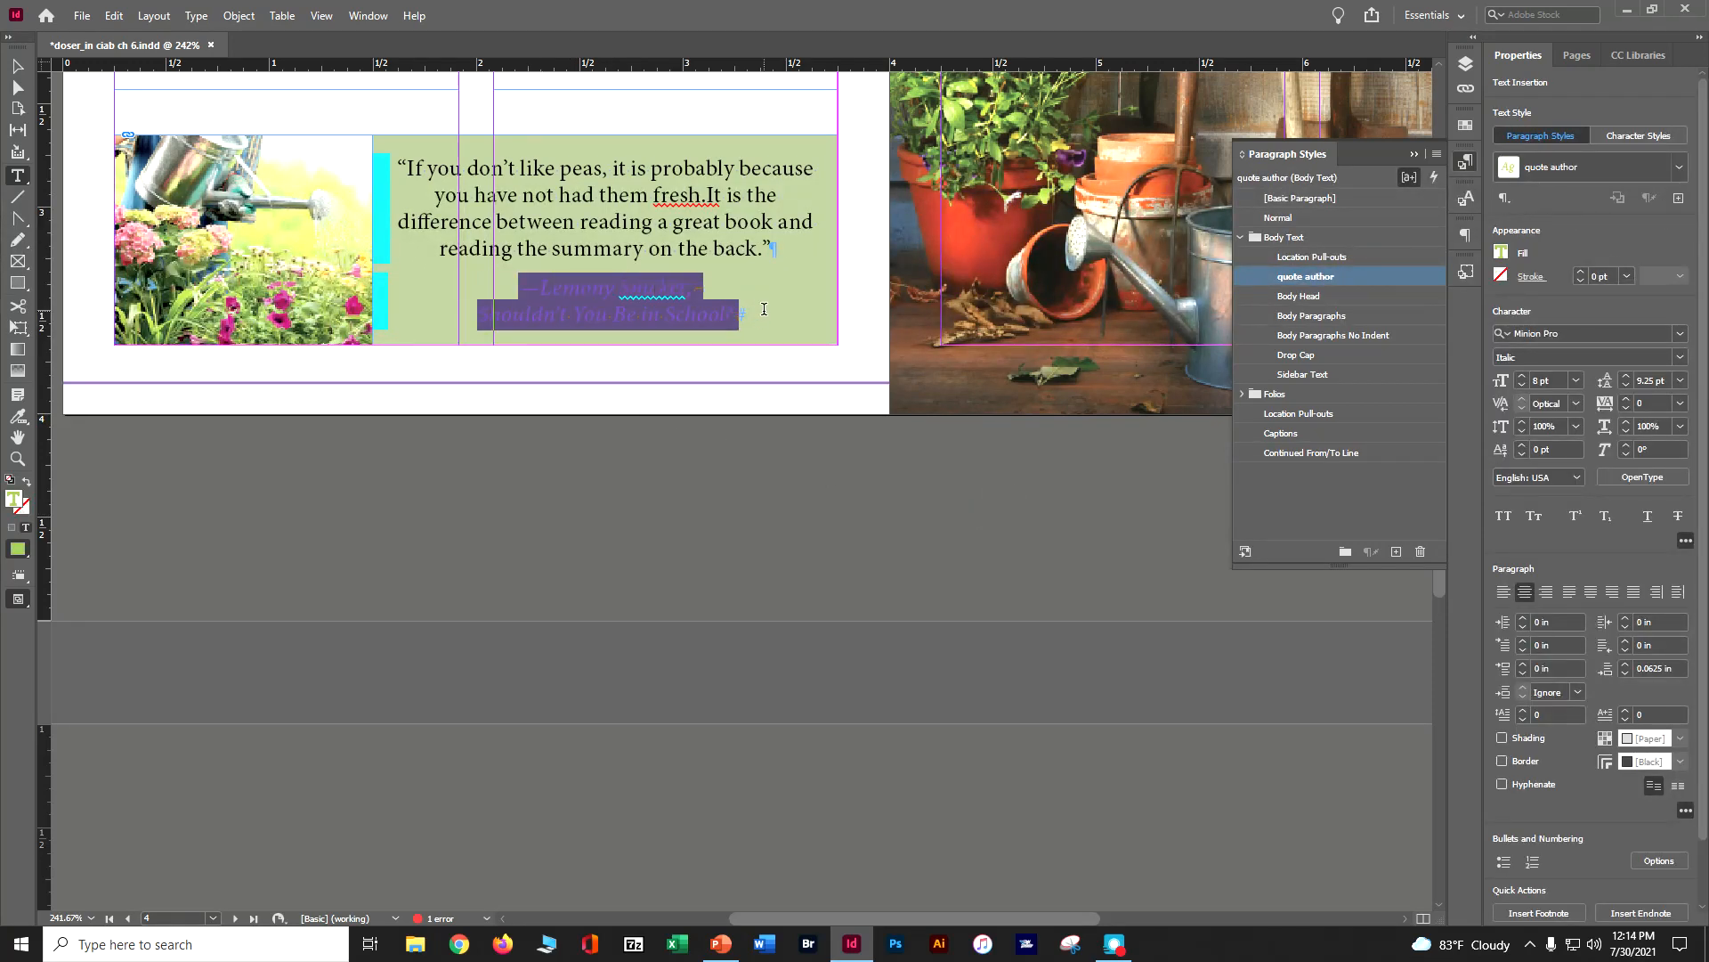
pyautogui.rightClick(1294, 283)
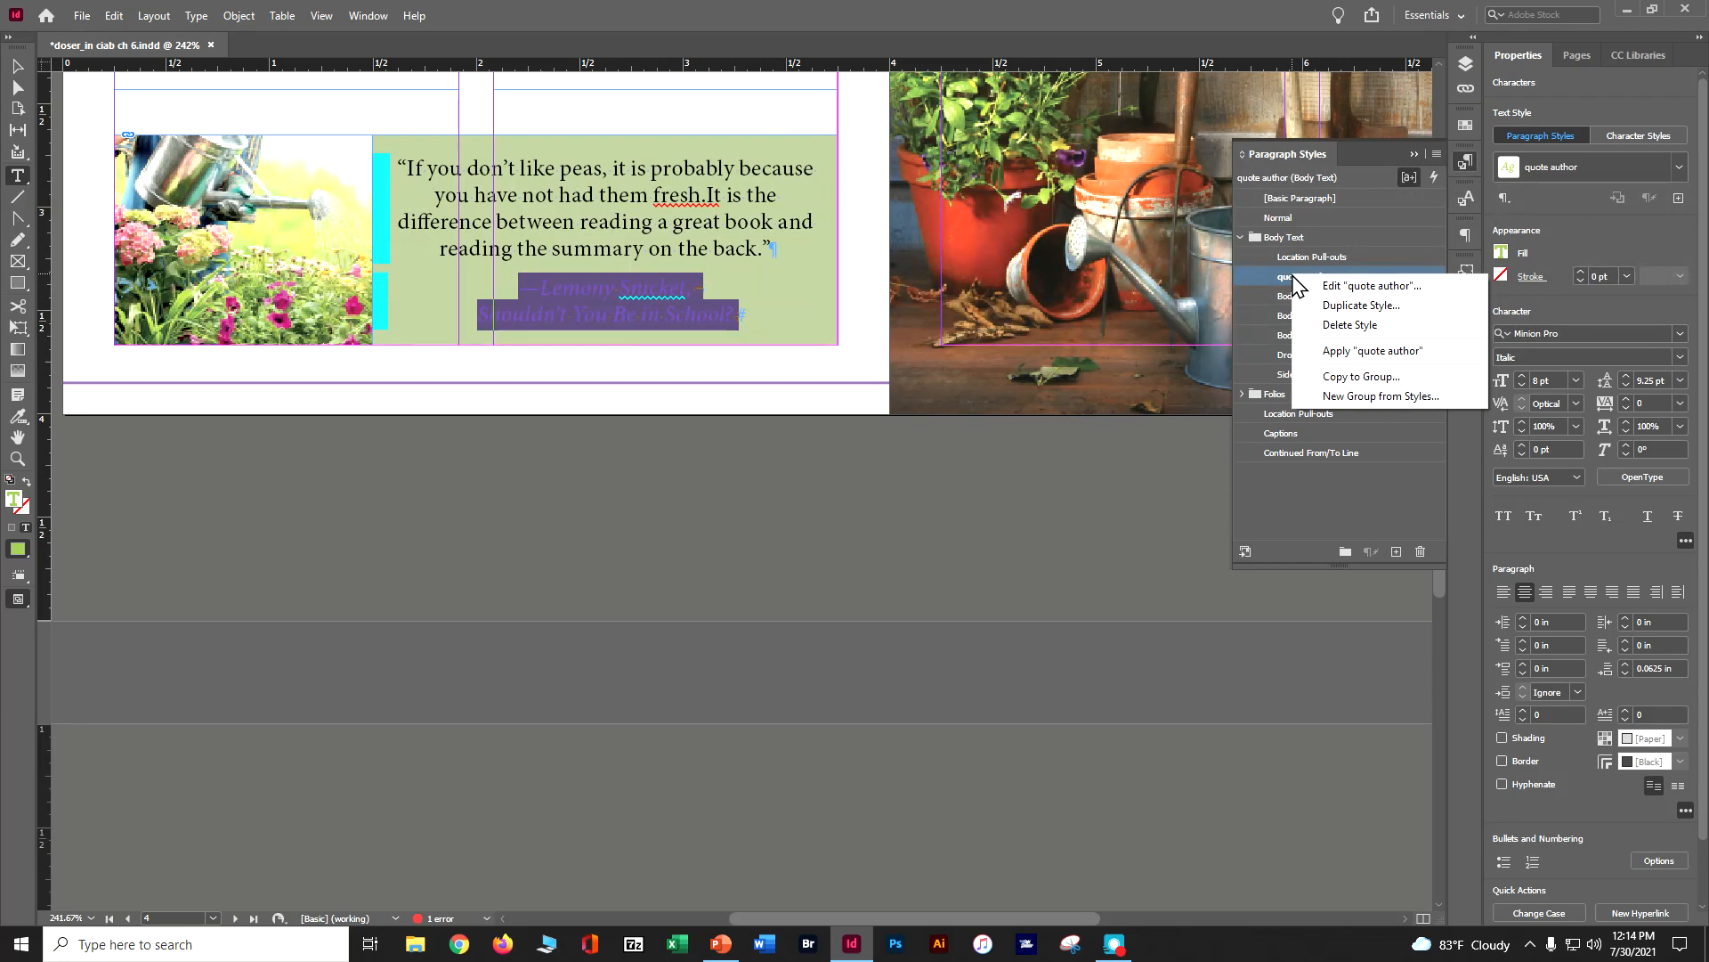
pyautogui.click(1344, 287)
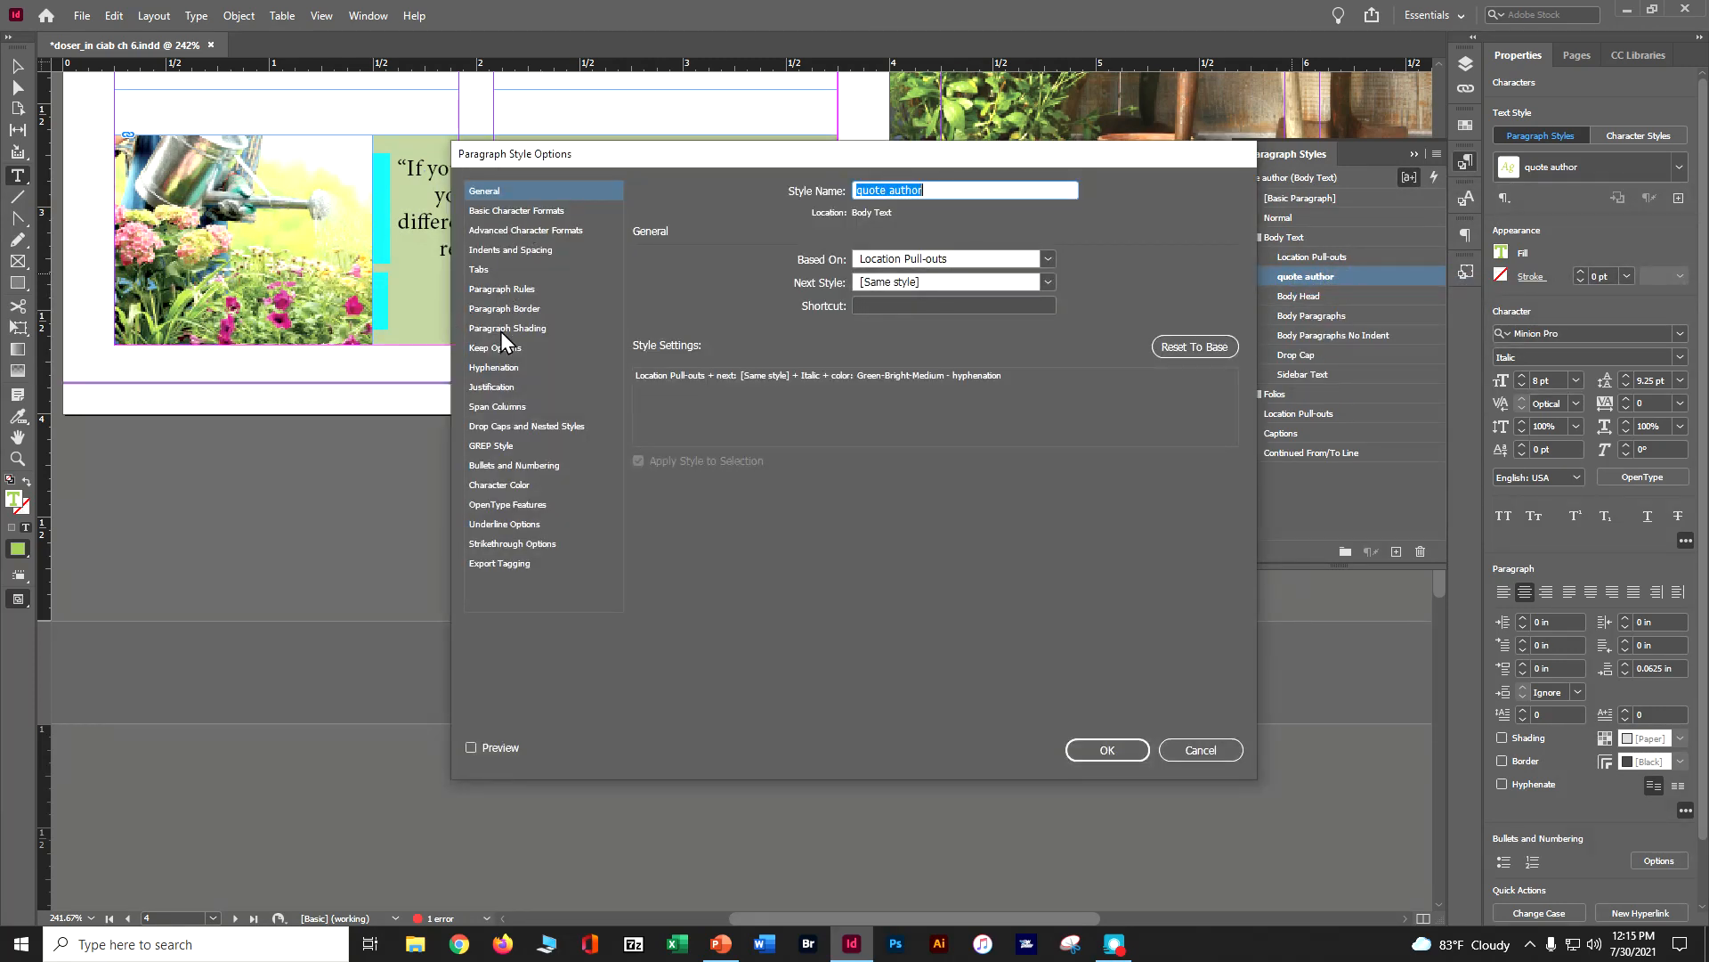
pyautogui.click(511, 210)
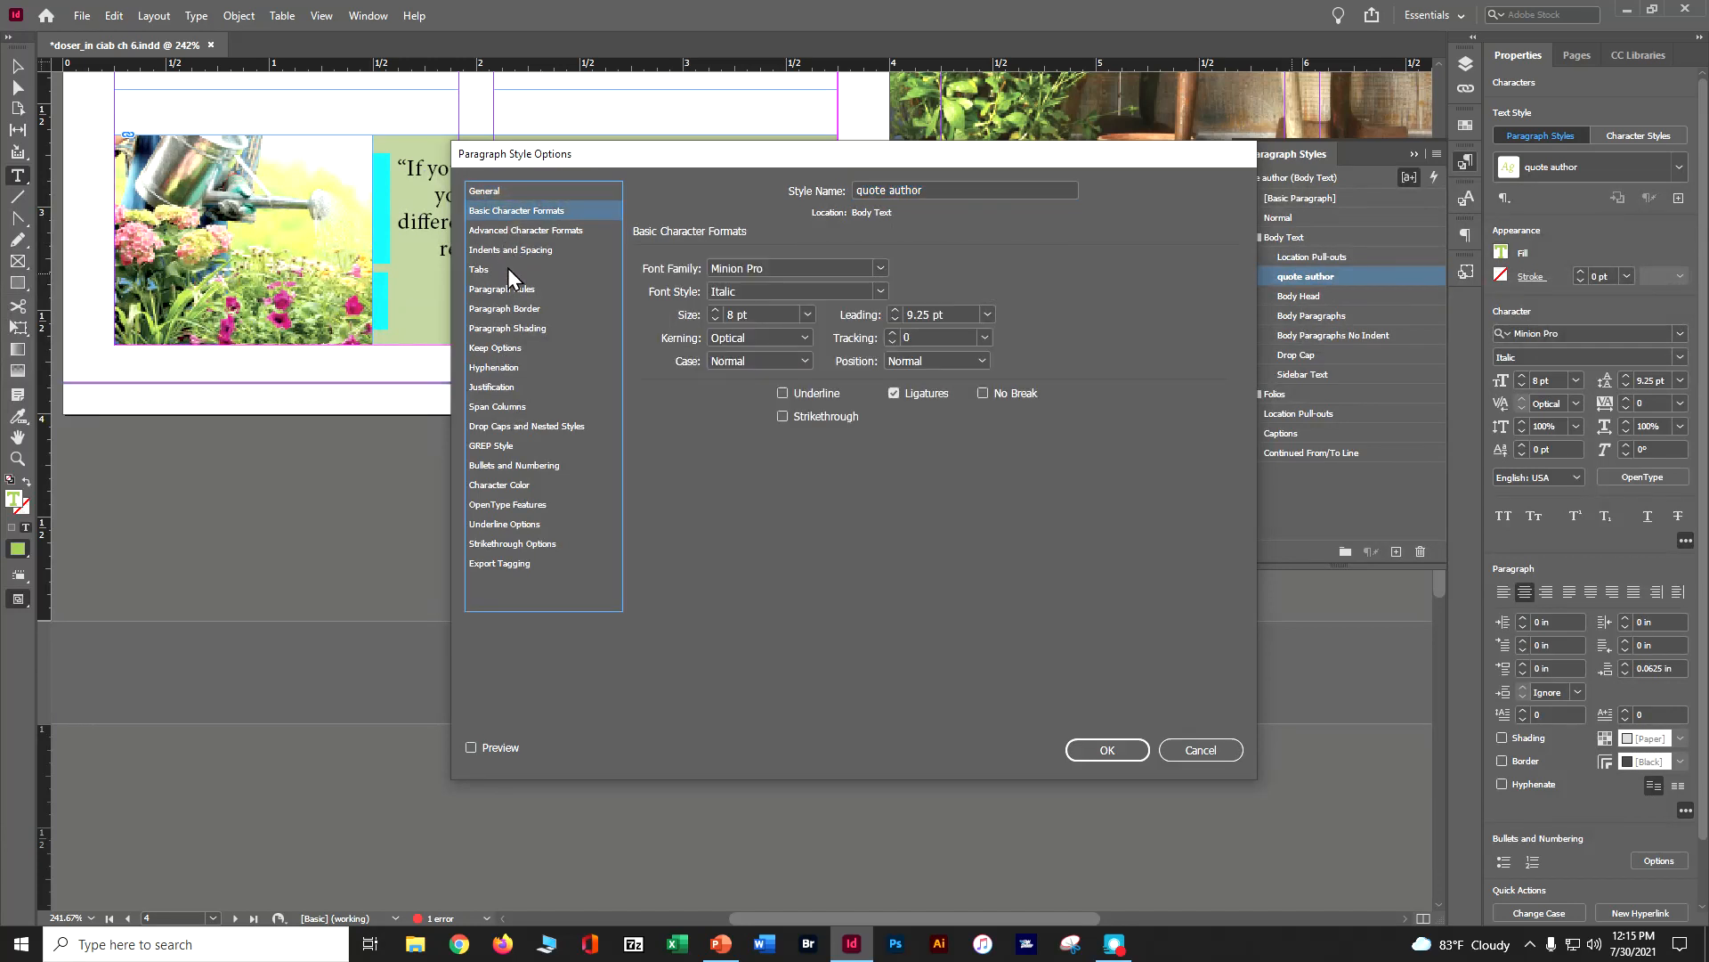
pyautogui.click(490, 485)
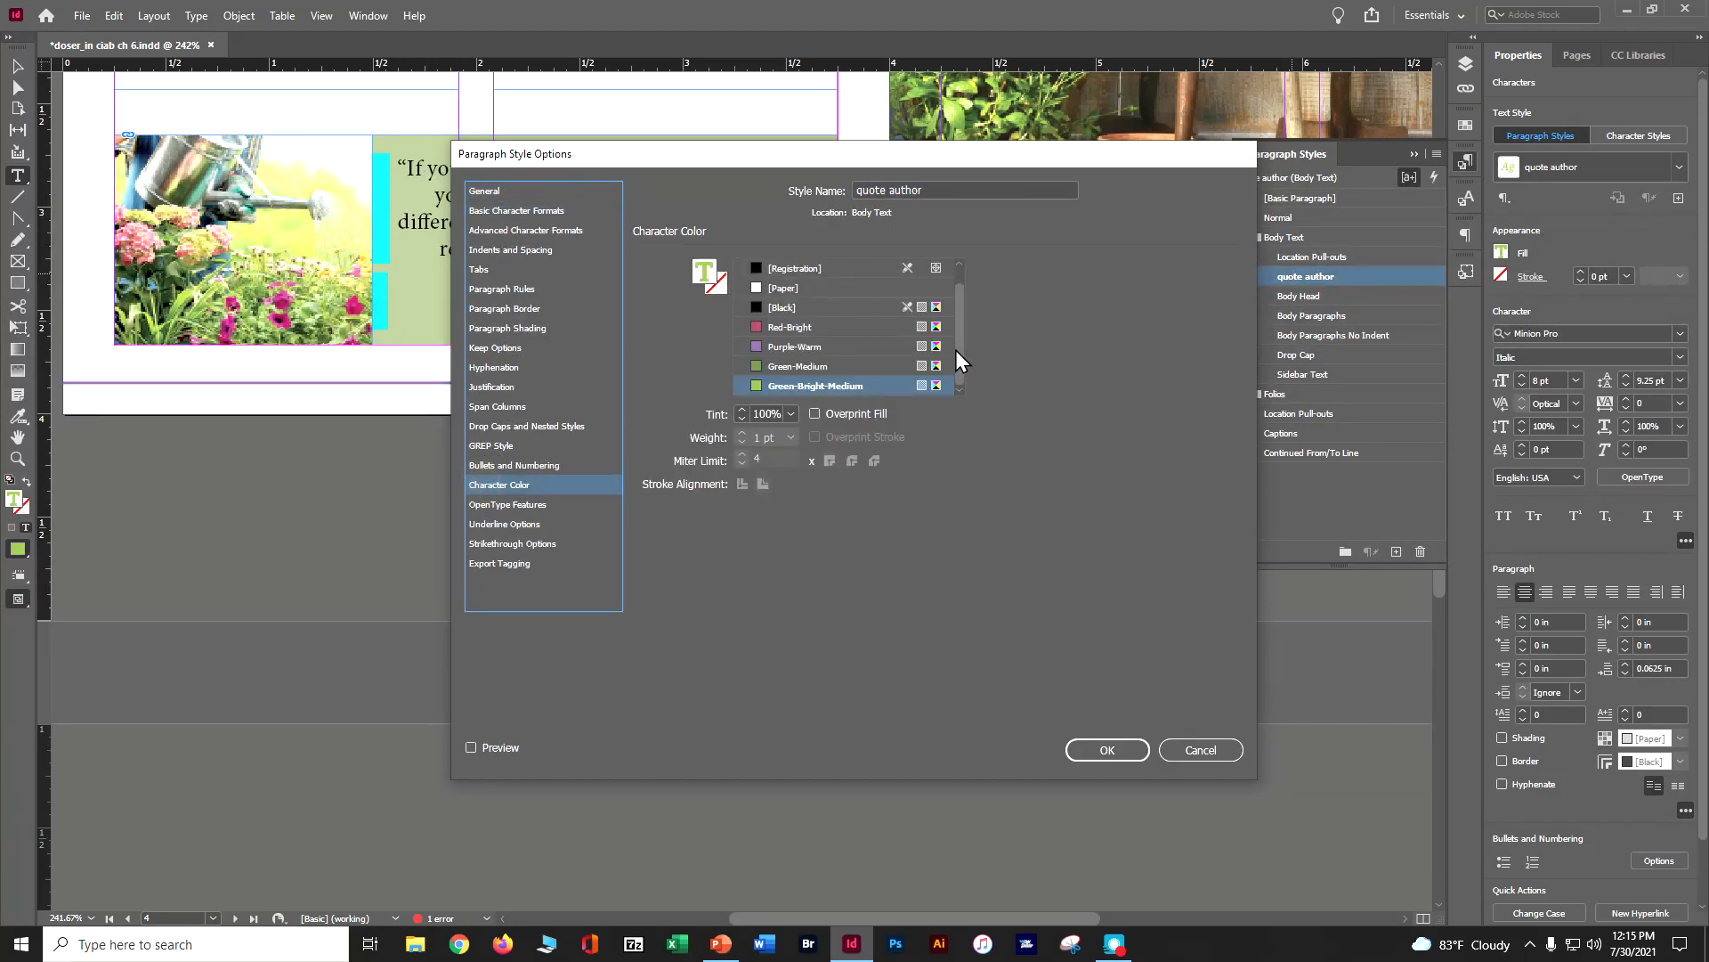
pyautogui.click(813, 329)
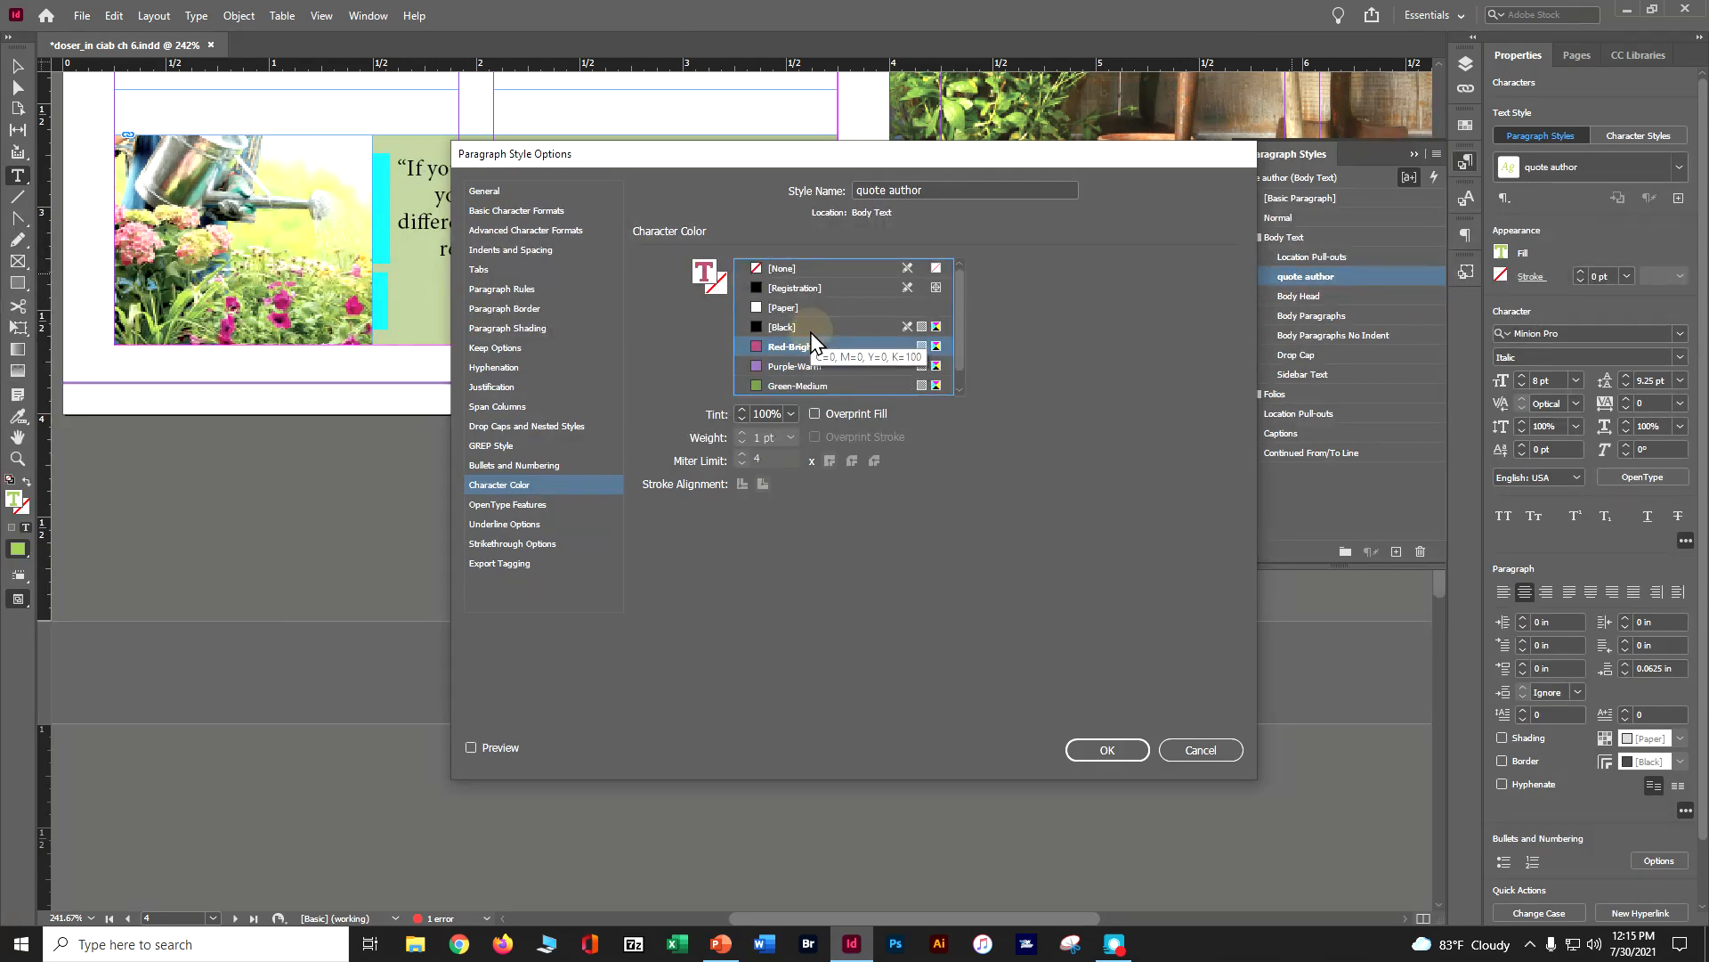
pyautogui.click(1093, 751)
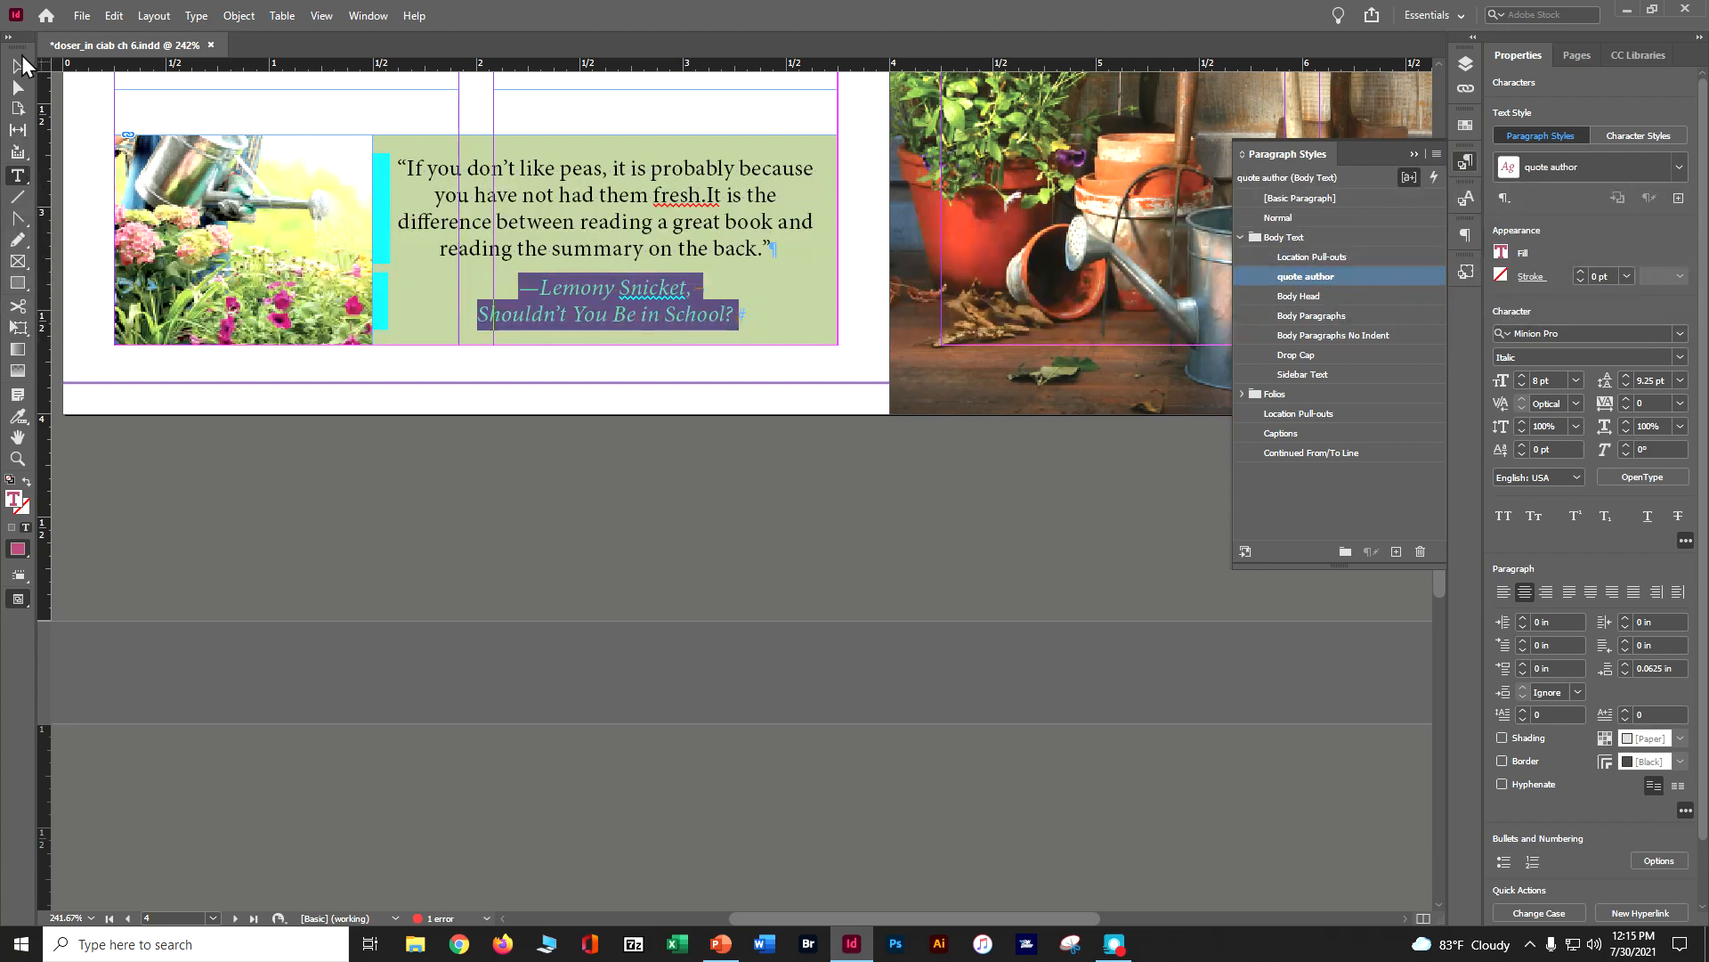
# Extend the pink quote frame on page 6 upward to about 0.907 in high and delete the empty line after its attribution
pyautogui.click(20, 64)
pyautogui.scroll(-15, 552, 459)
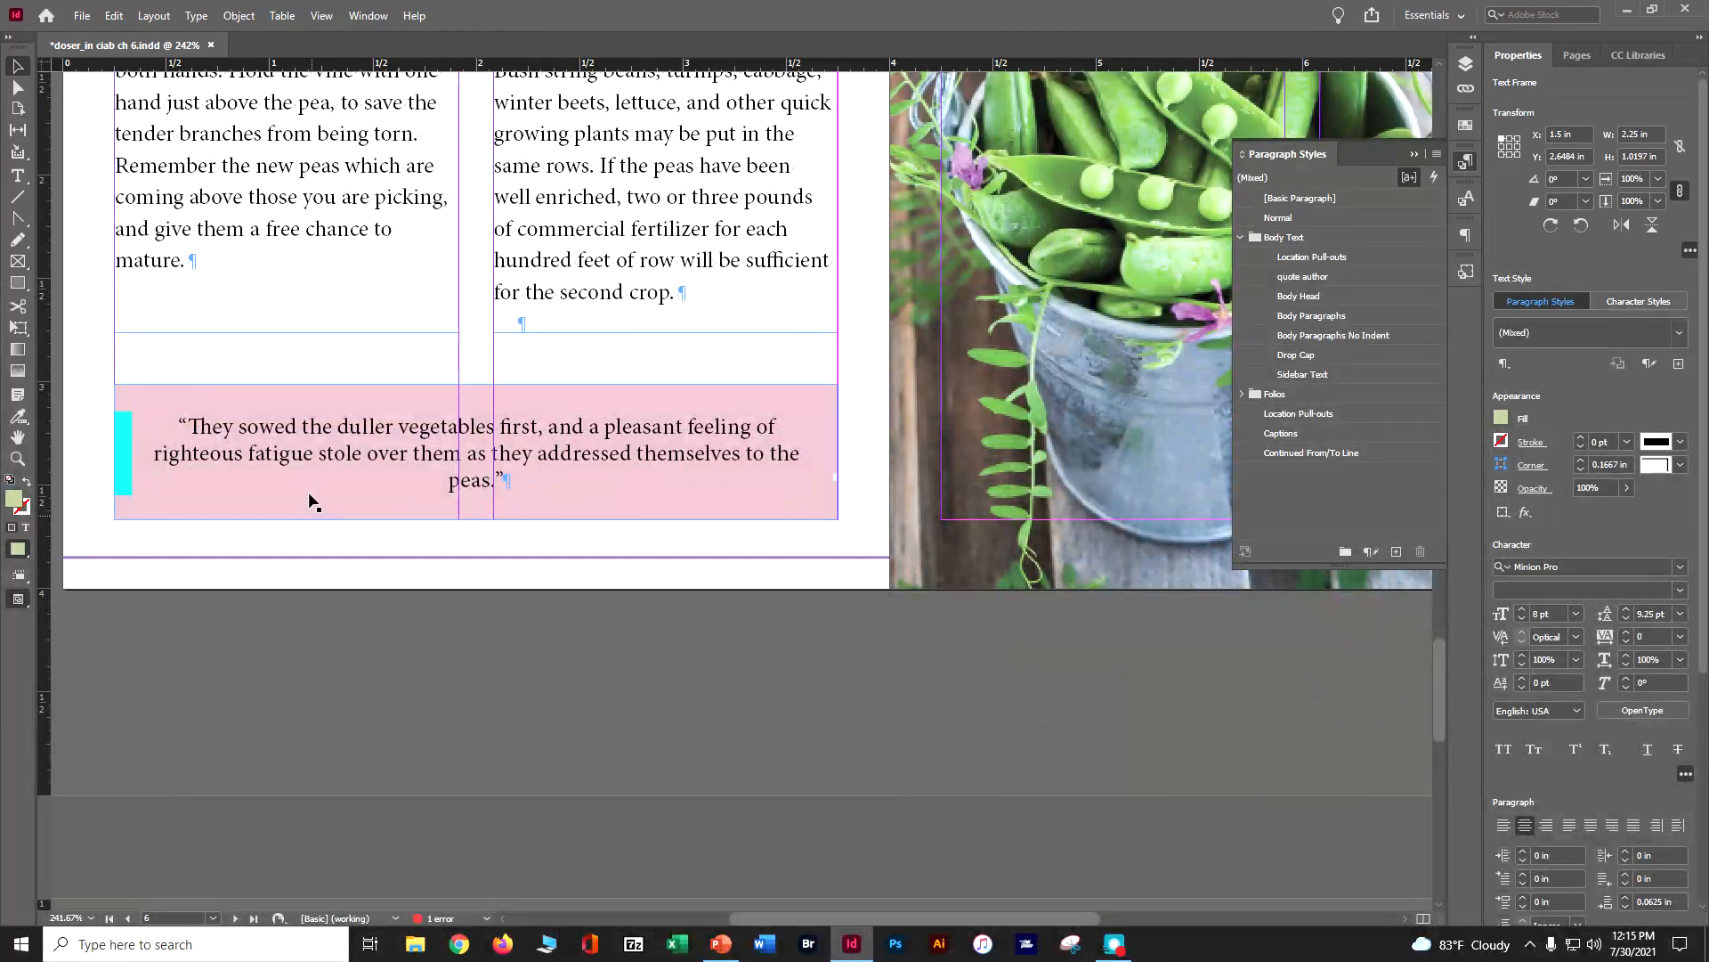
pyautogui.click(472, 394)
pyautogui.moveTo(476, 384); pyautogui.dragTo(476, 332)
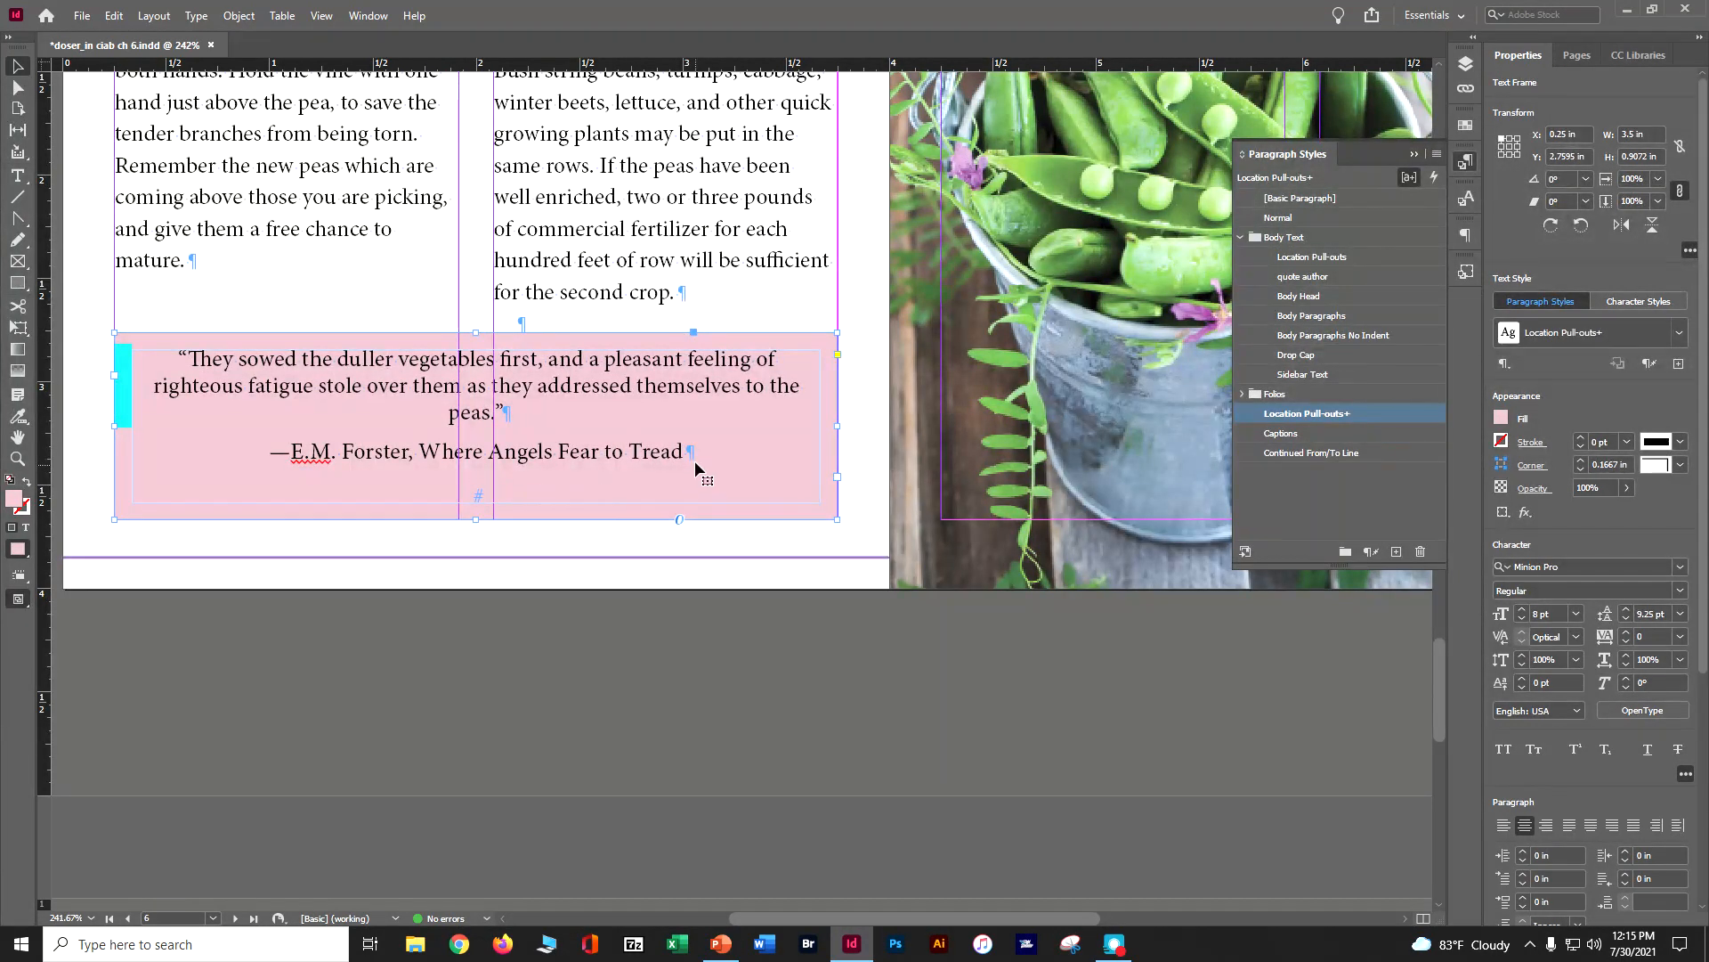
pyautogui.click(25, 178)
pyautogui.click(719, 442)
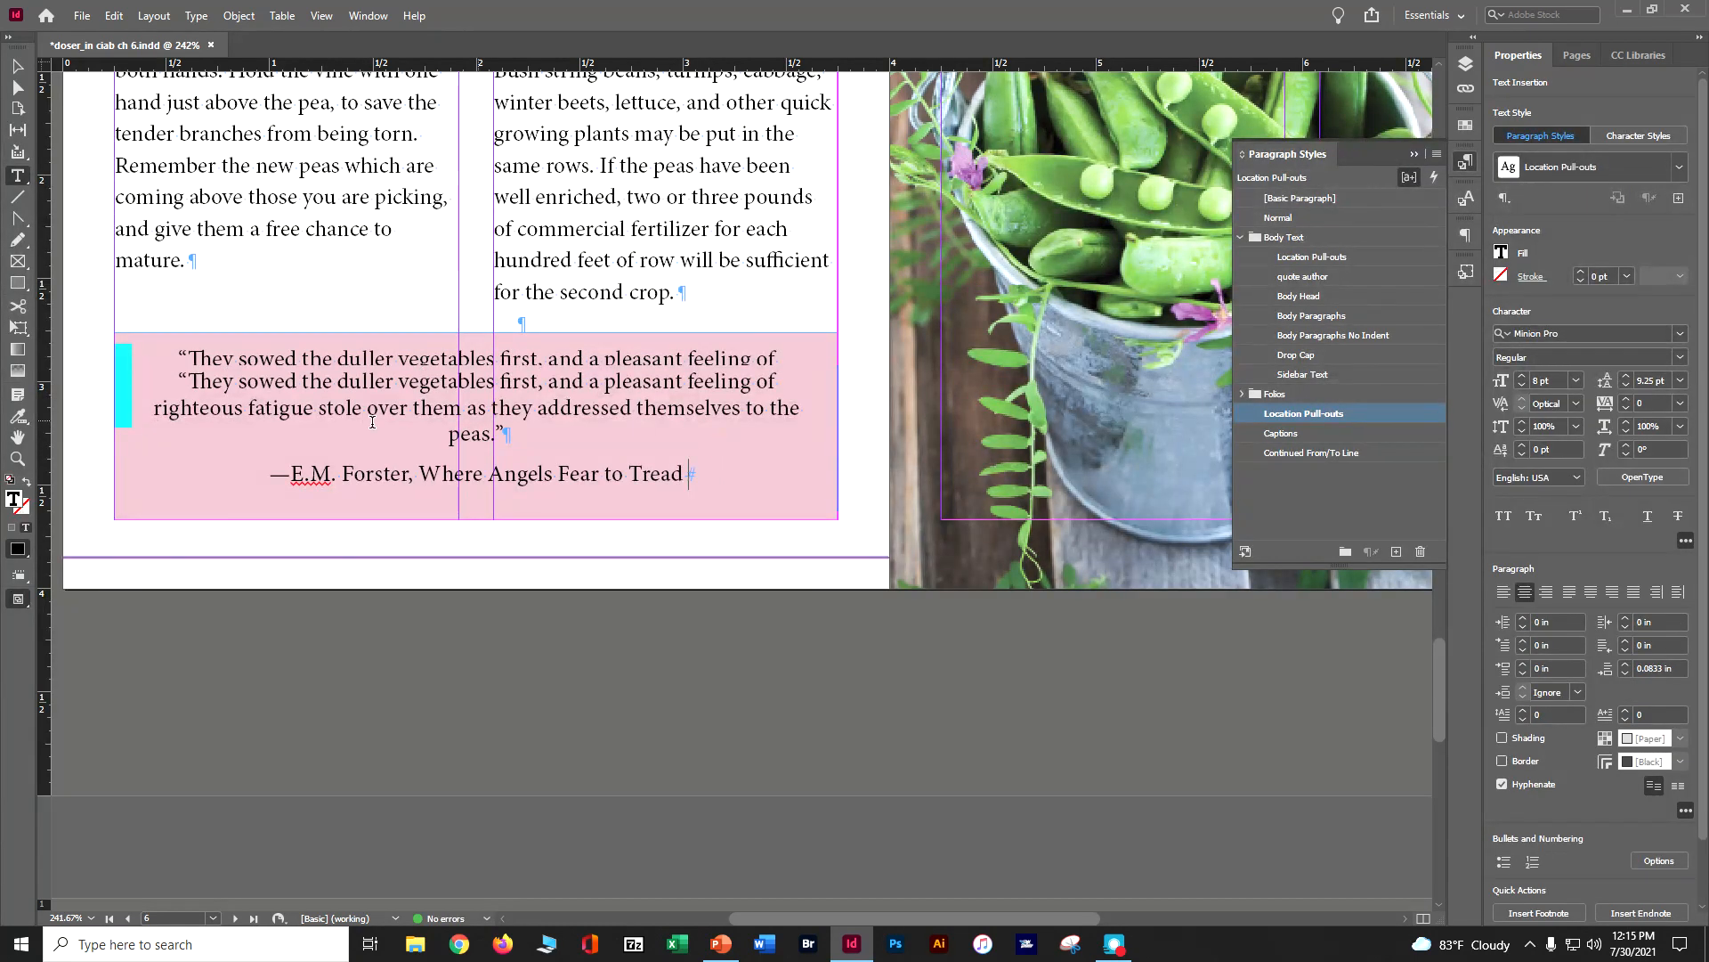
# Apply the "quote author" paragraph style to the attribution line in the pink quote frame on page 6
pyautogui.moveTo(294, 474); pyautogui.dragTo(687, 482)
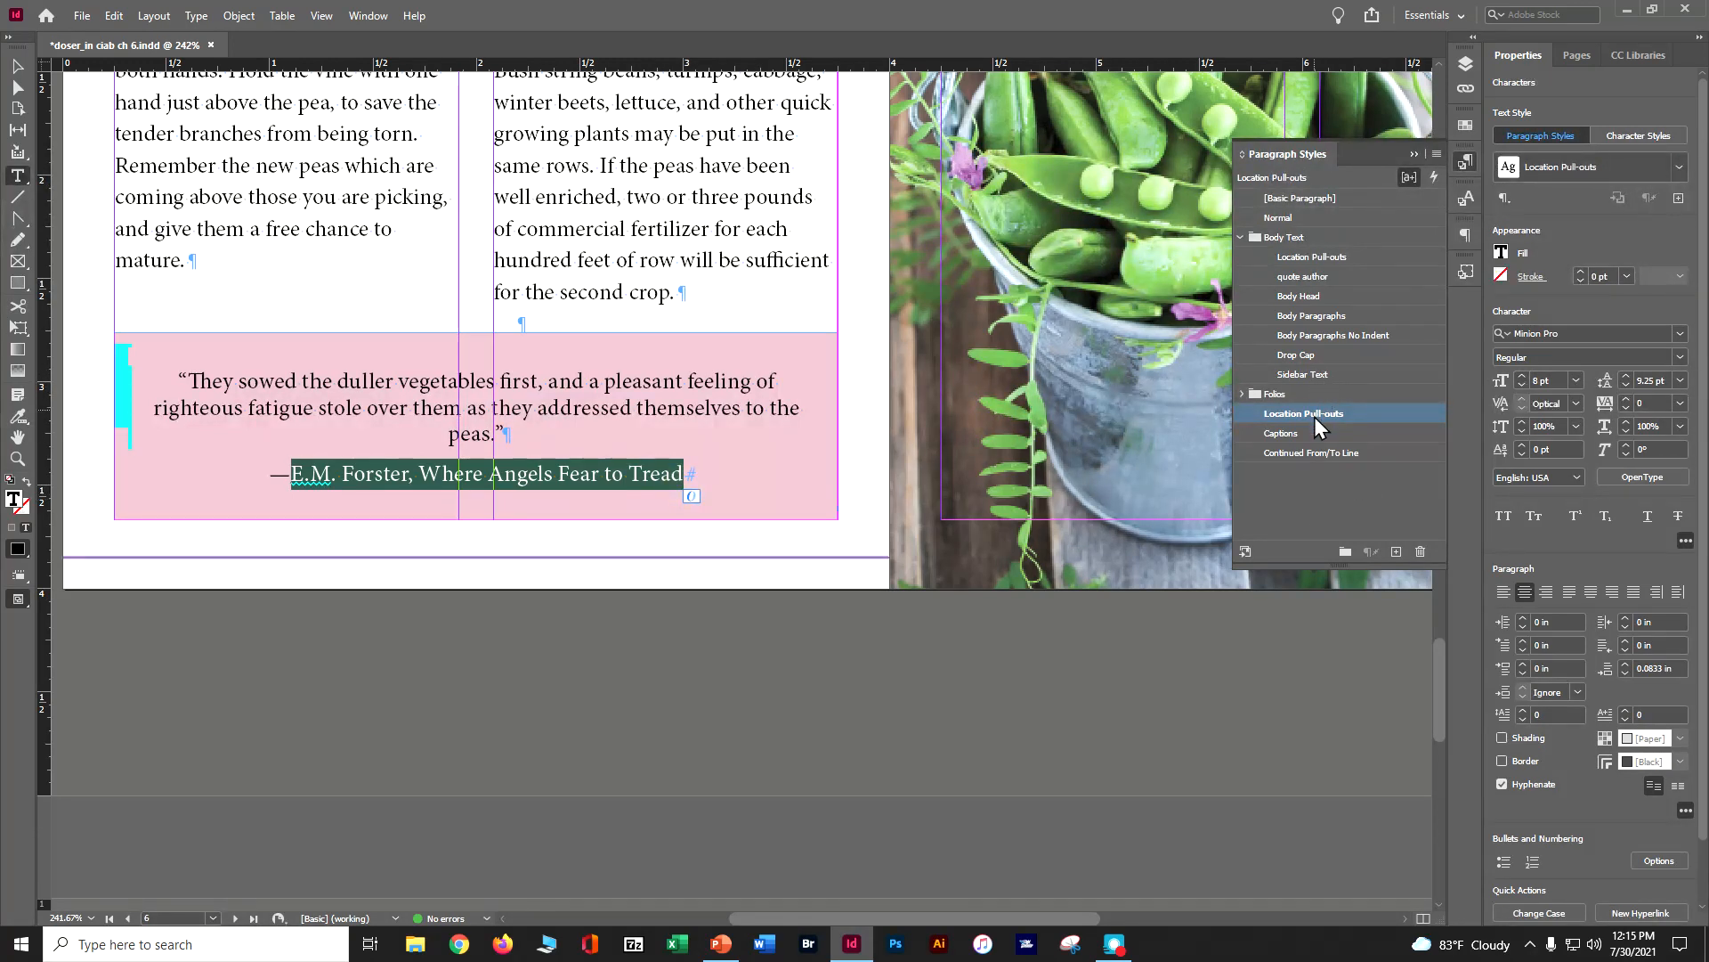
pyautogui.click(1314, 276)
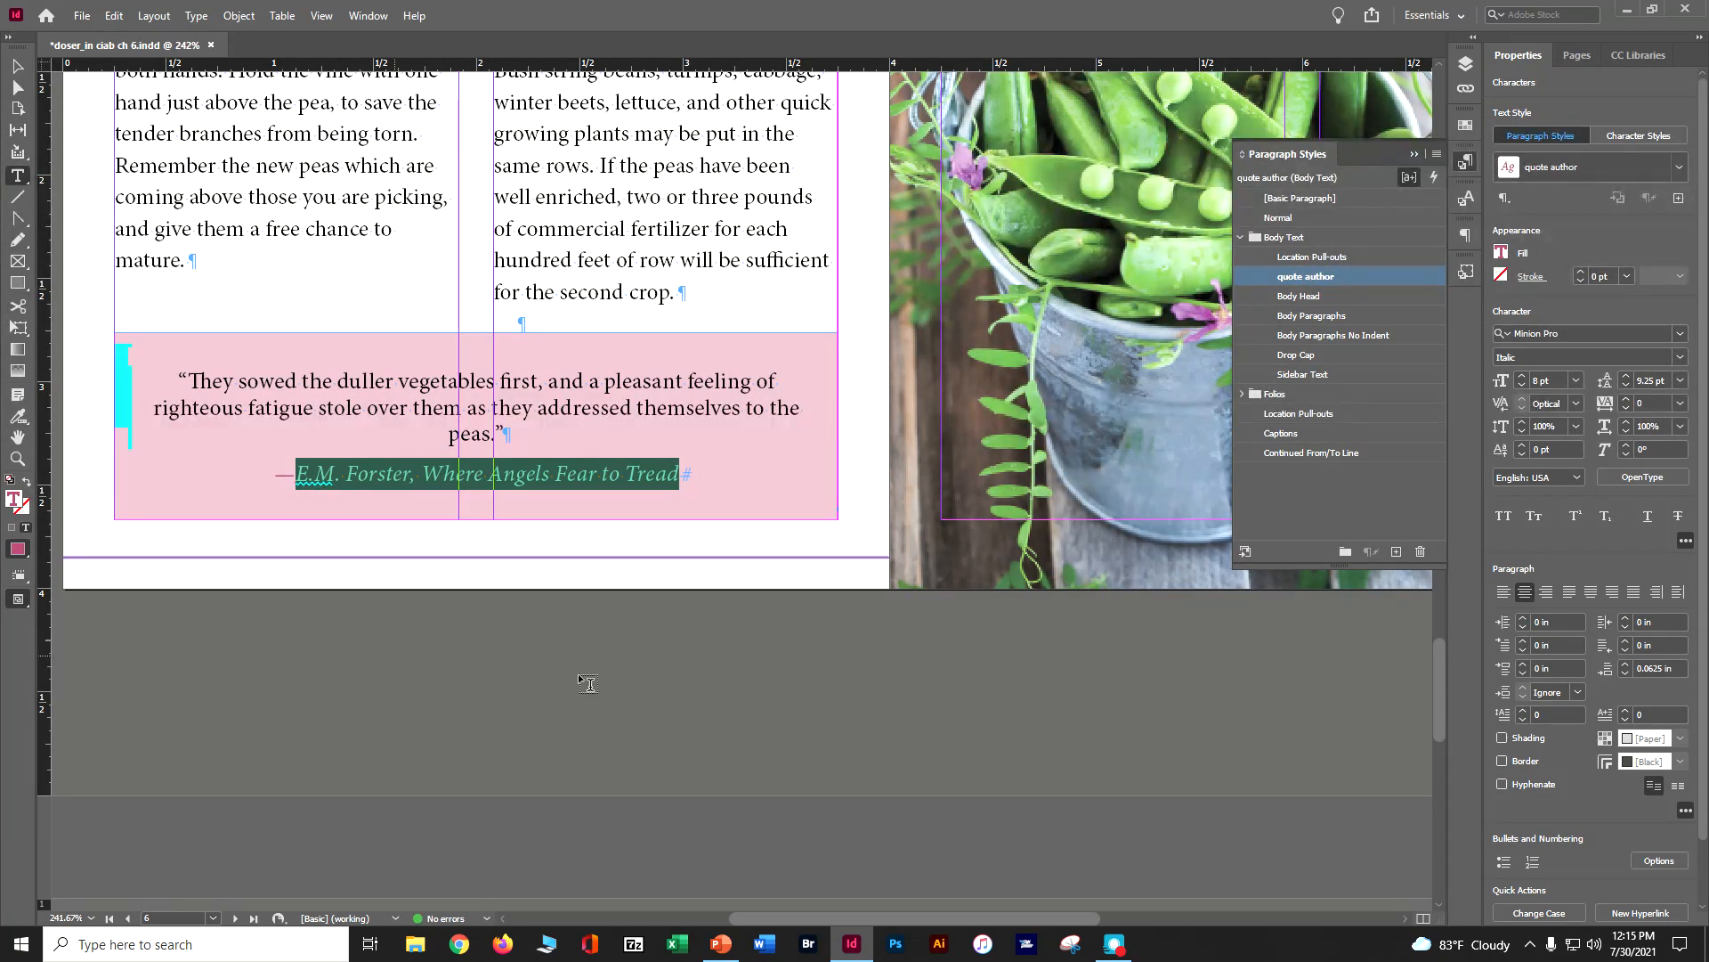
pyautogui.press('Escape')
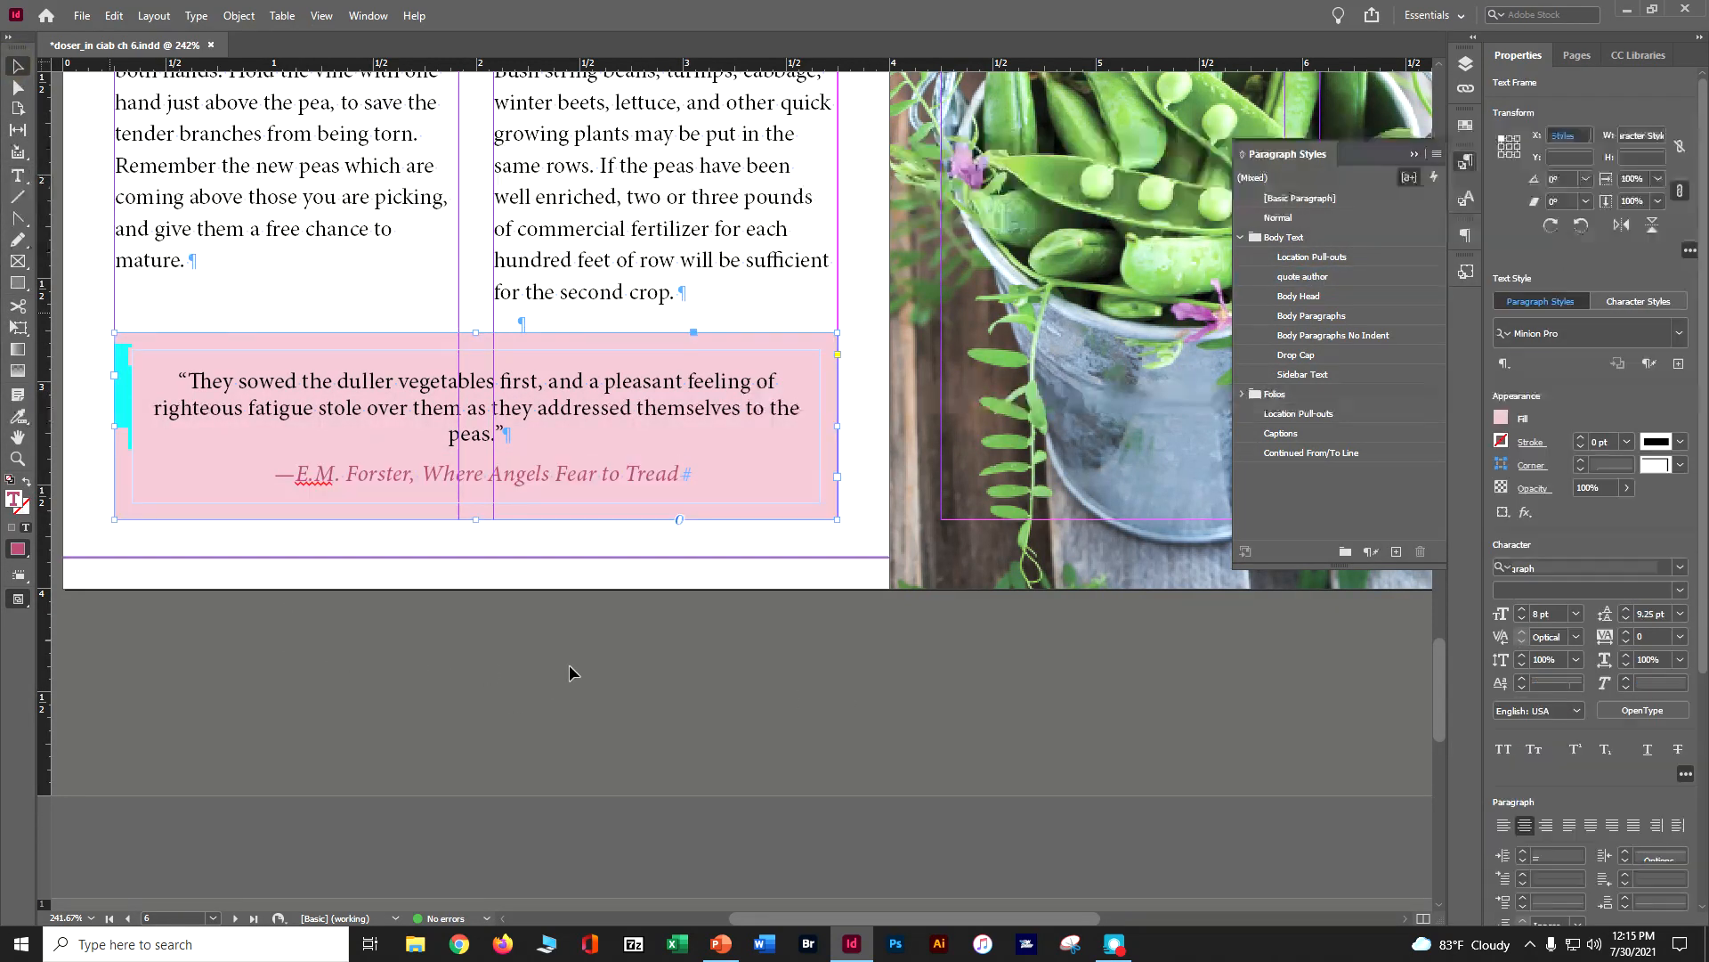
# Extend both body text frames on page 4 downward to about 2.133 in high so each column fits another line
pyautogui.scroll(-4, 627, 608)
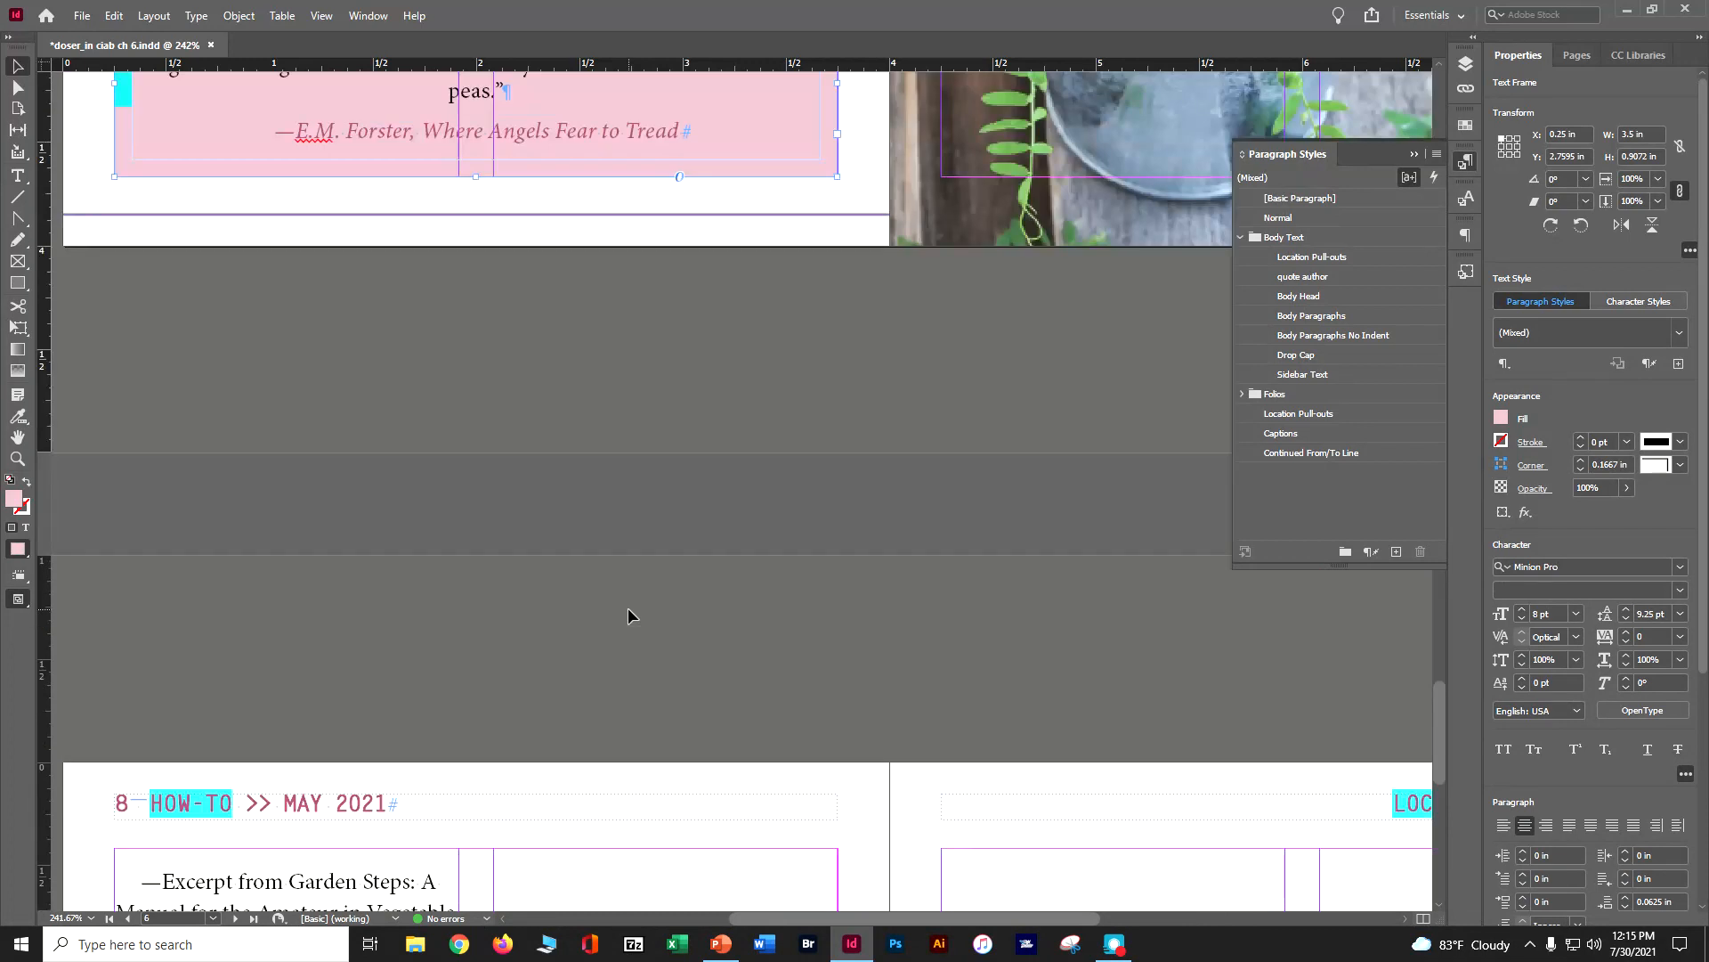
pyautogui.scroll(10, 628, 616)
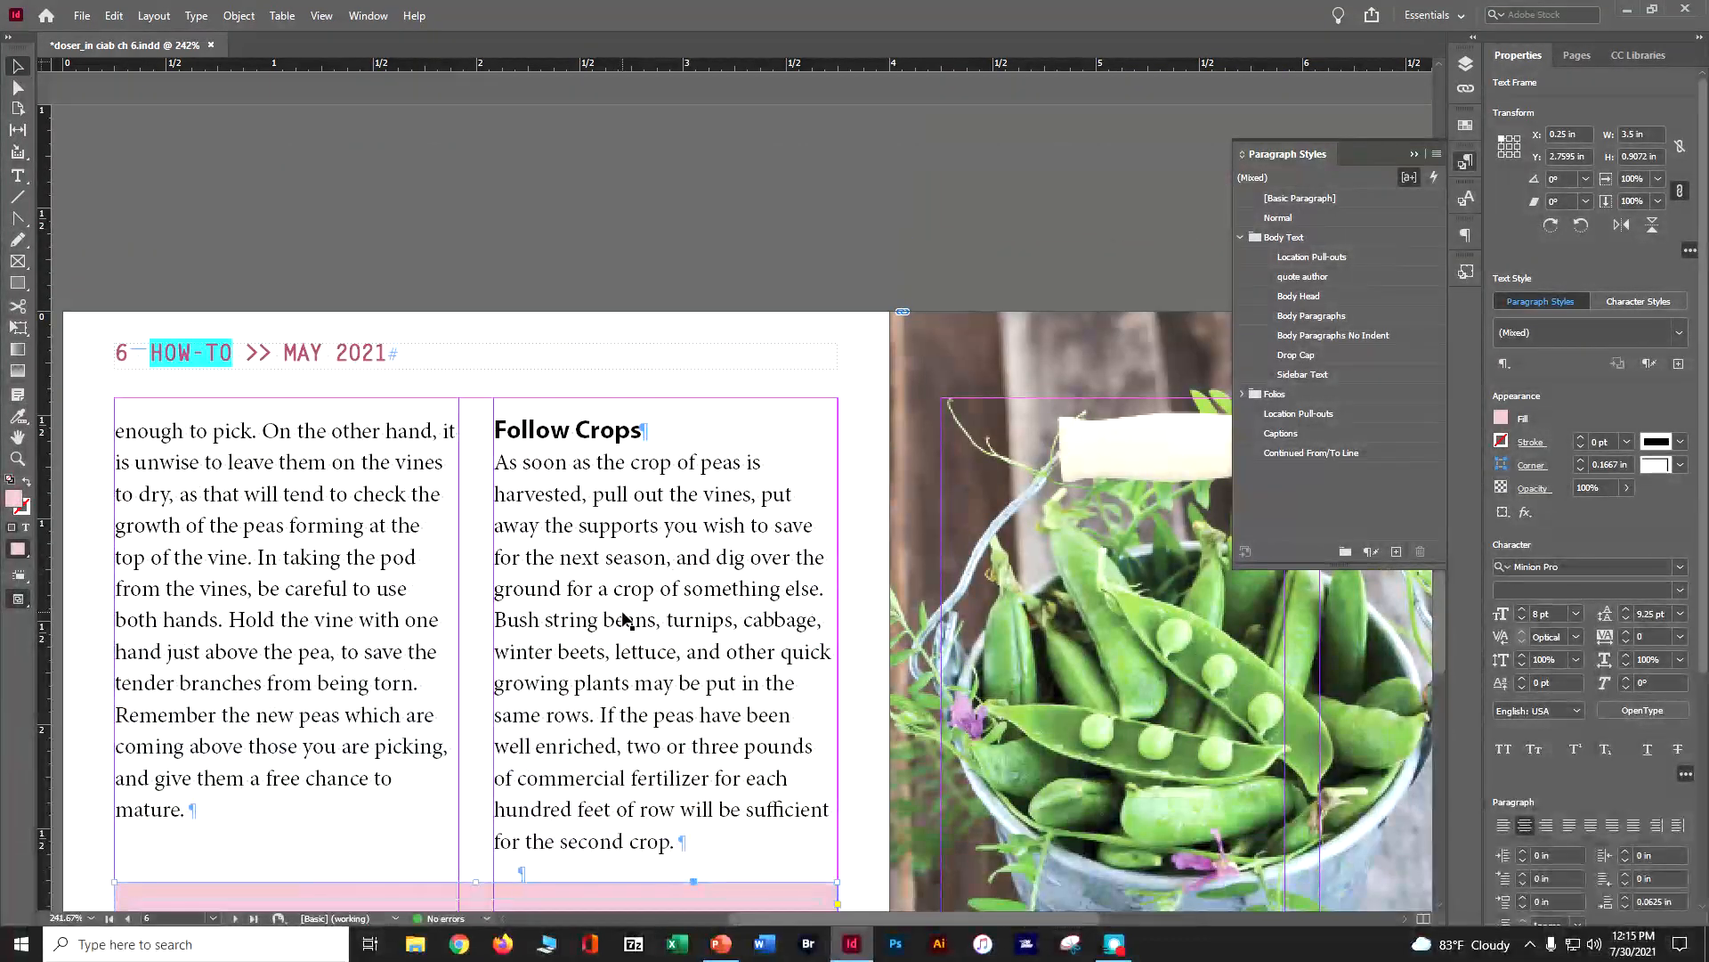
pyautogui.scroll(20, 628, 619)
pyautogui.scroll(2, 624, 610)
pyautogui.scroll(-4, 628, 601)
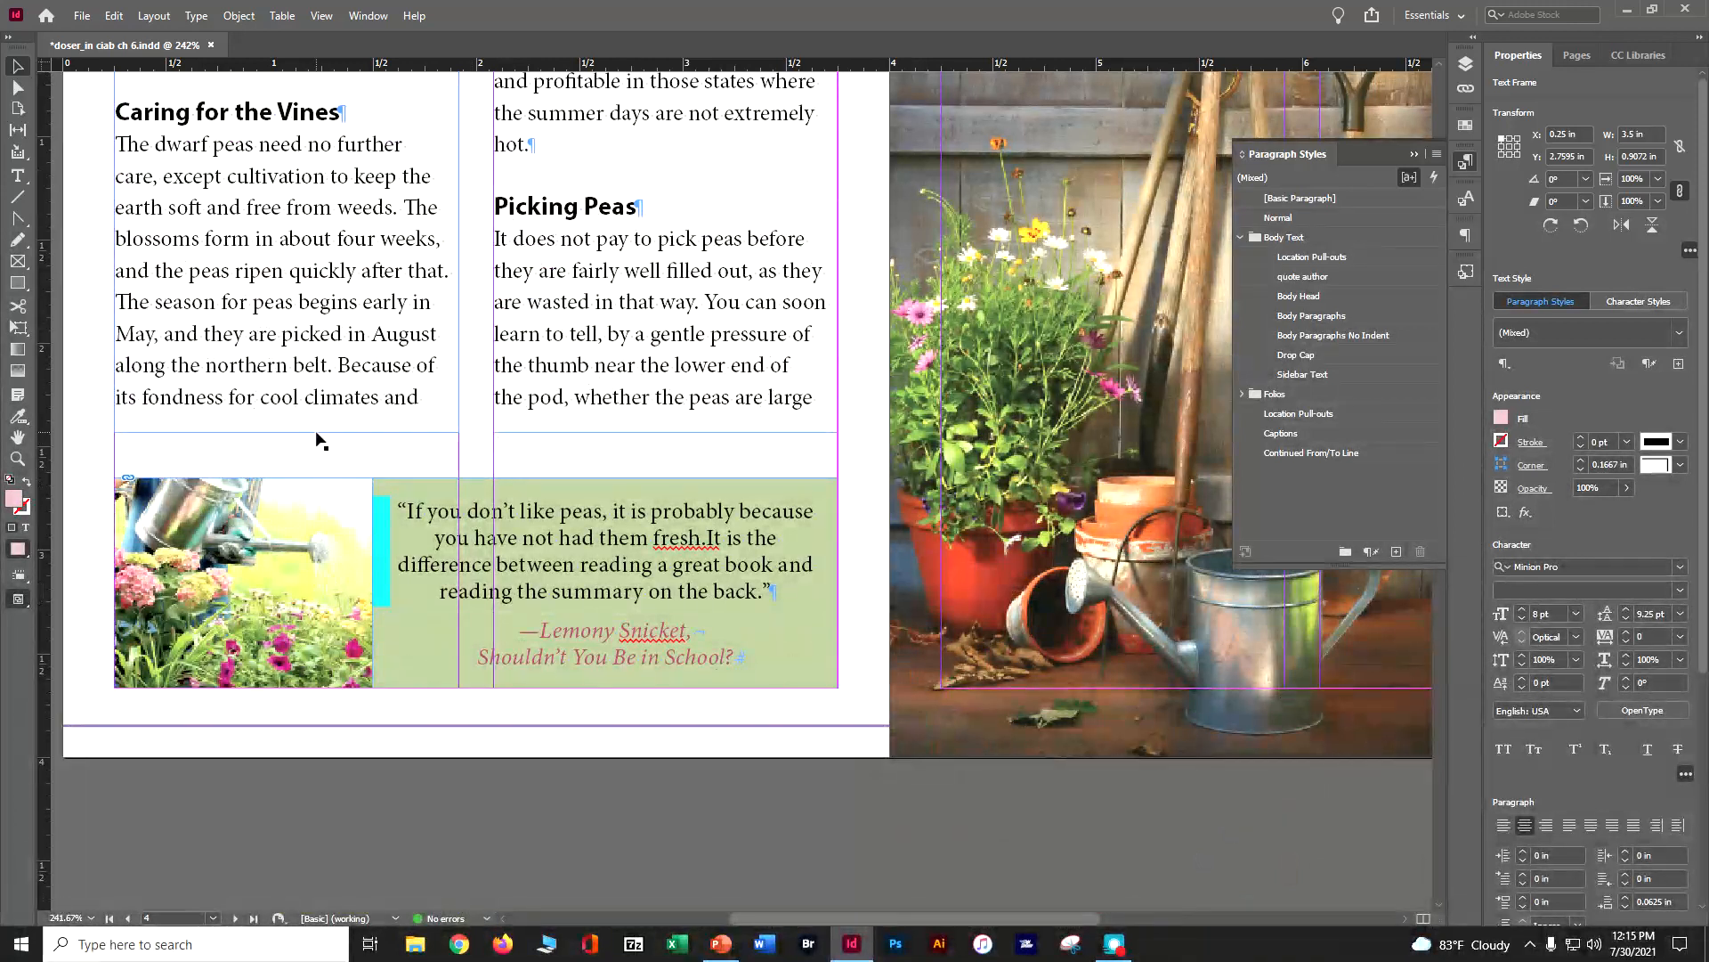
pyautogui.click(299, 434)
pyautogui.moveTo(286, 444); pyautogui.dragTo(286, 457)
pyautogui.click(614, 435)
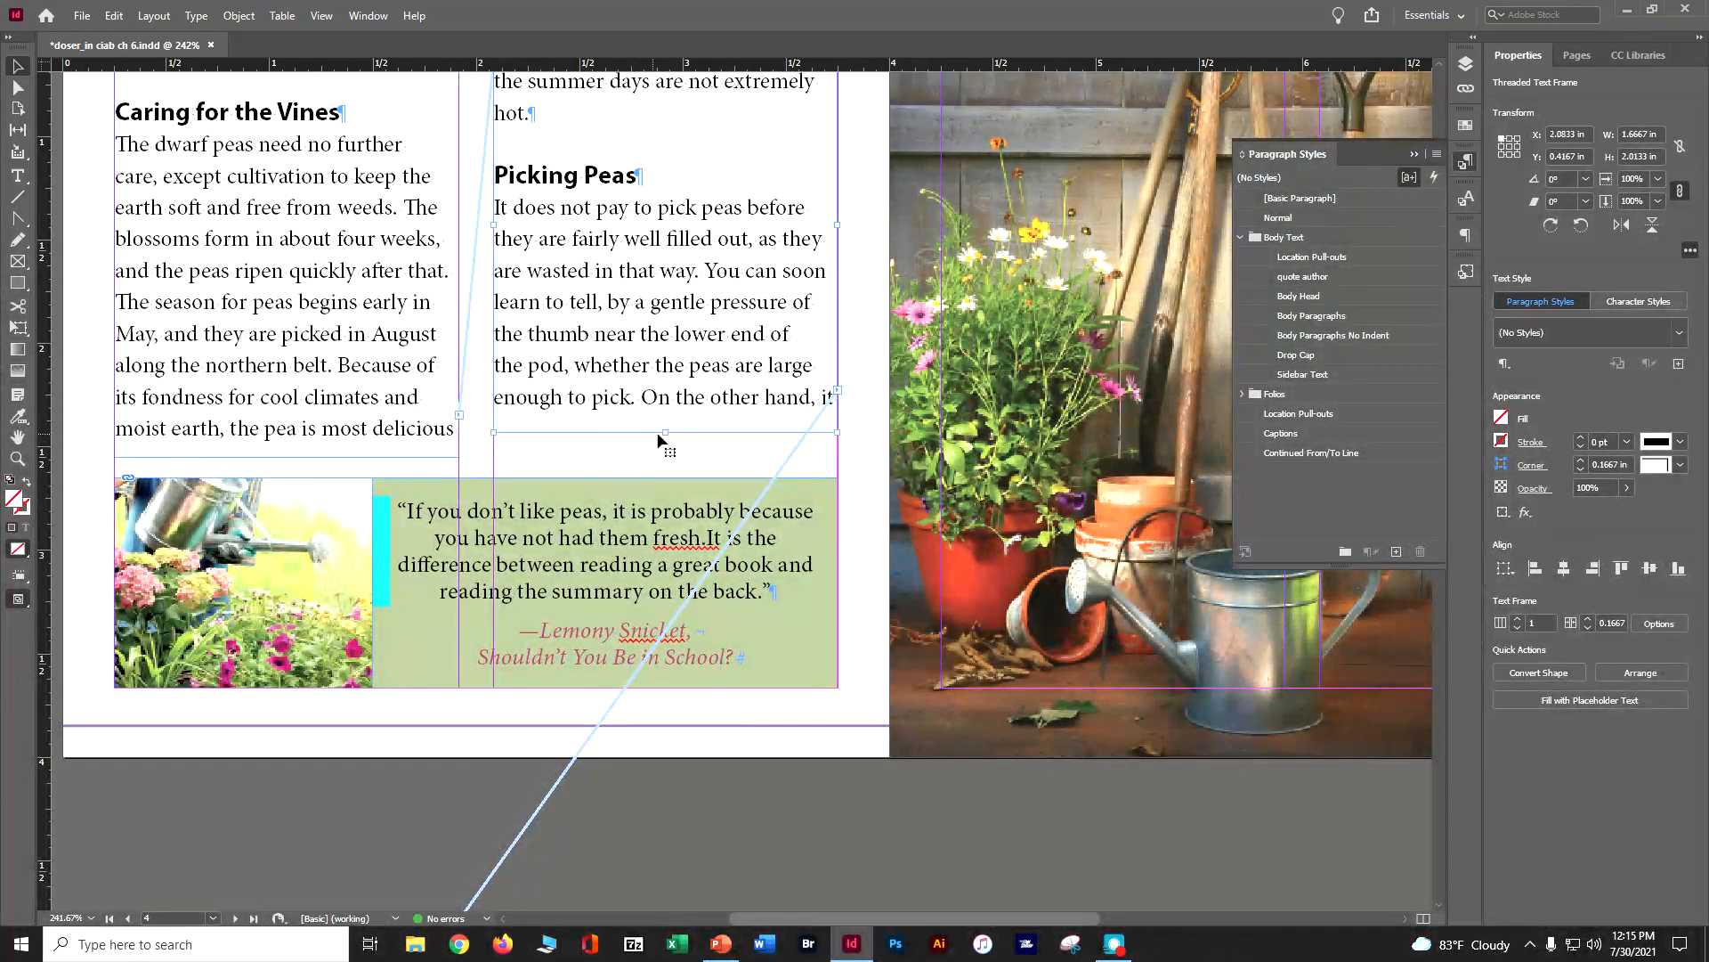
pyautogui.moveTo(665, 433); pyautogui.dragTo(665, 458)
# Review how the threaded article text flows across the spreads and around the quote boxes
pyautogui.scroll(3, 717, 503)
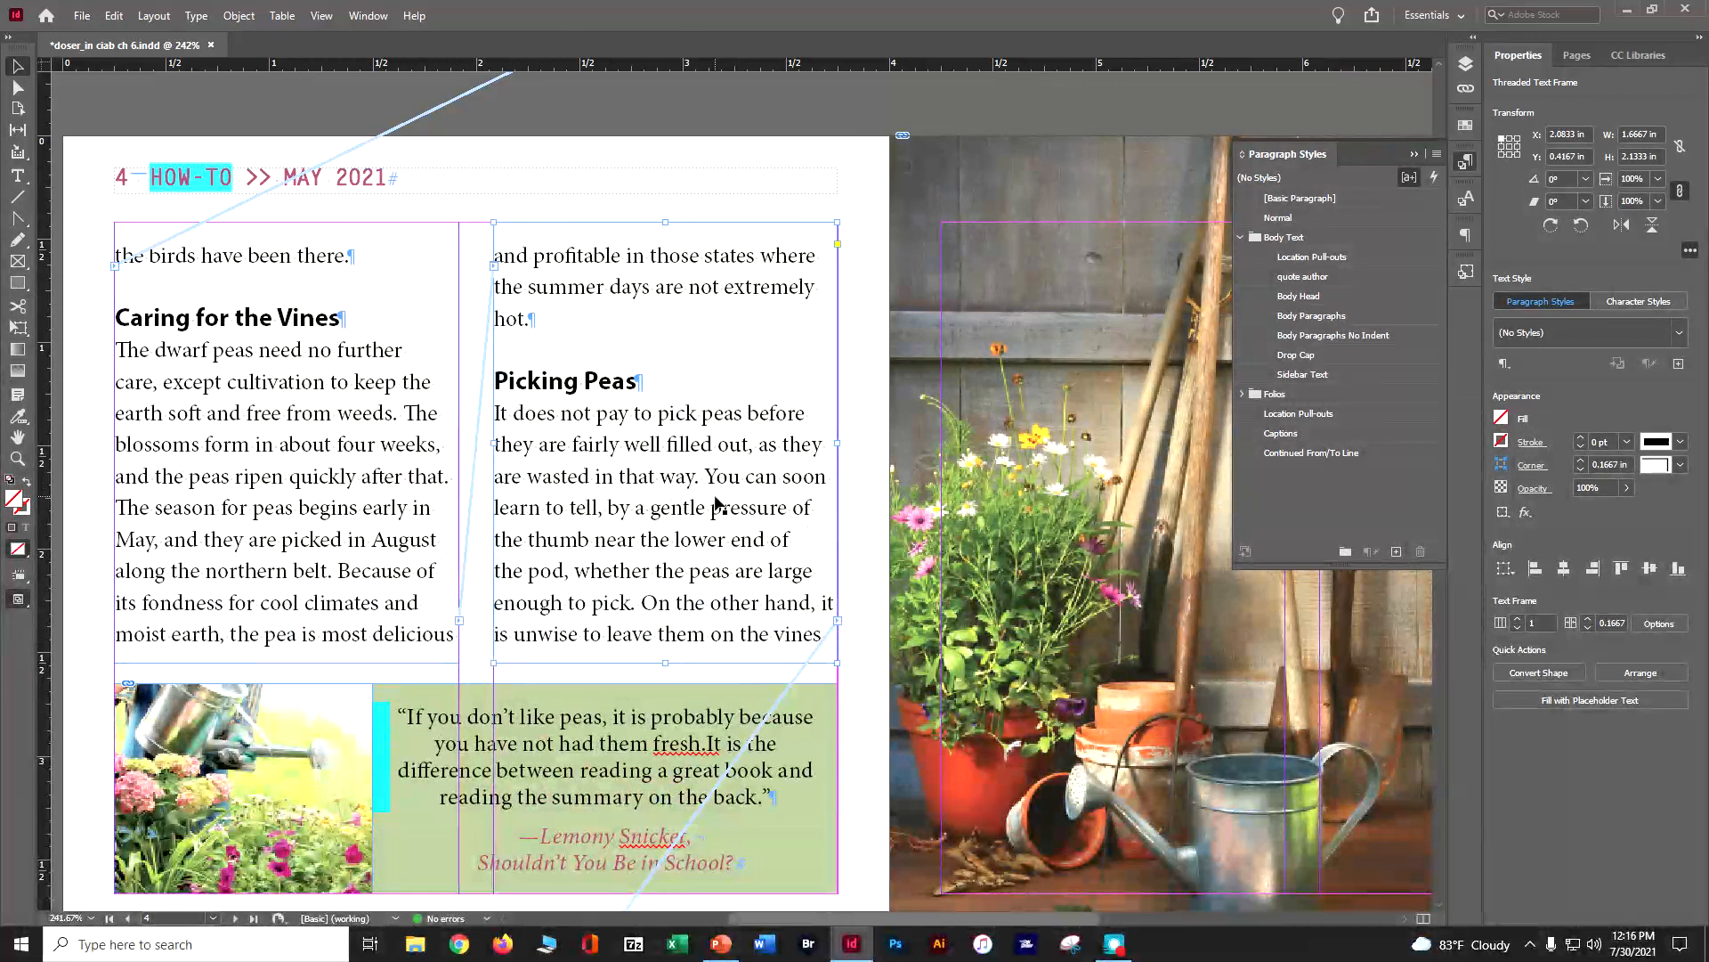
pyautogui.scroll(10, 715, 503)
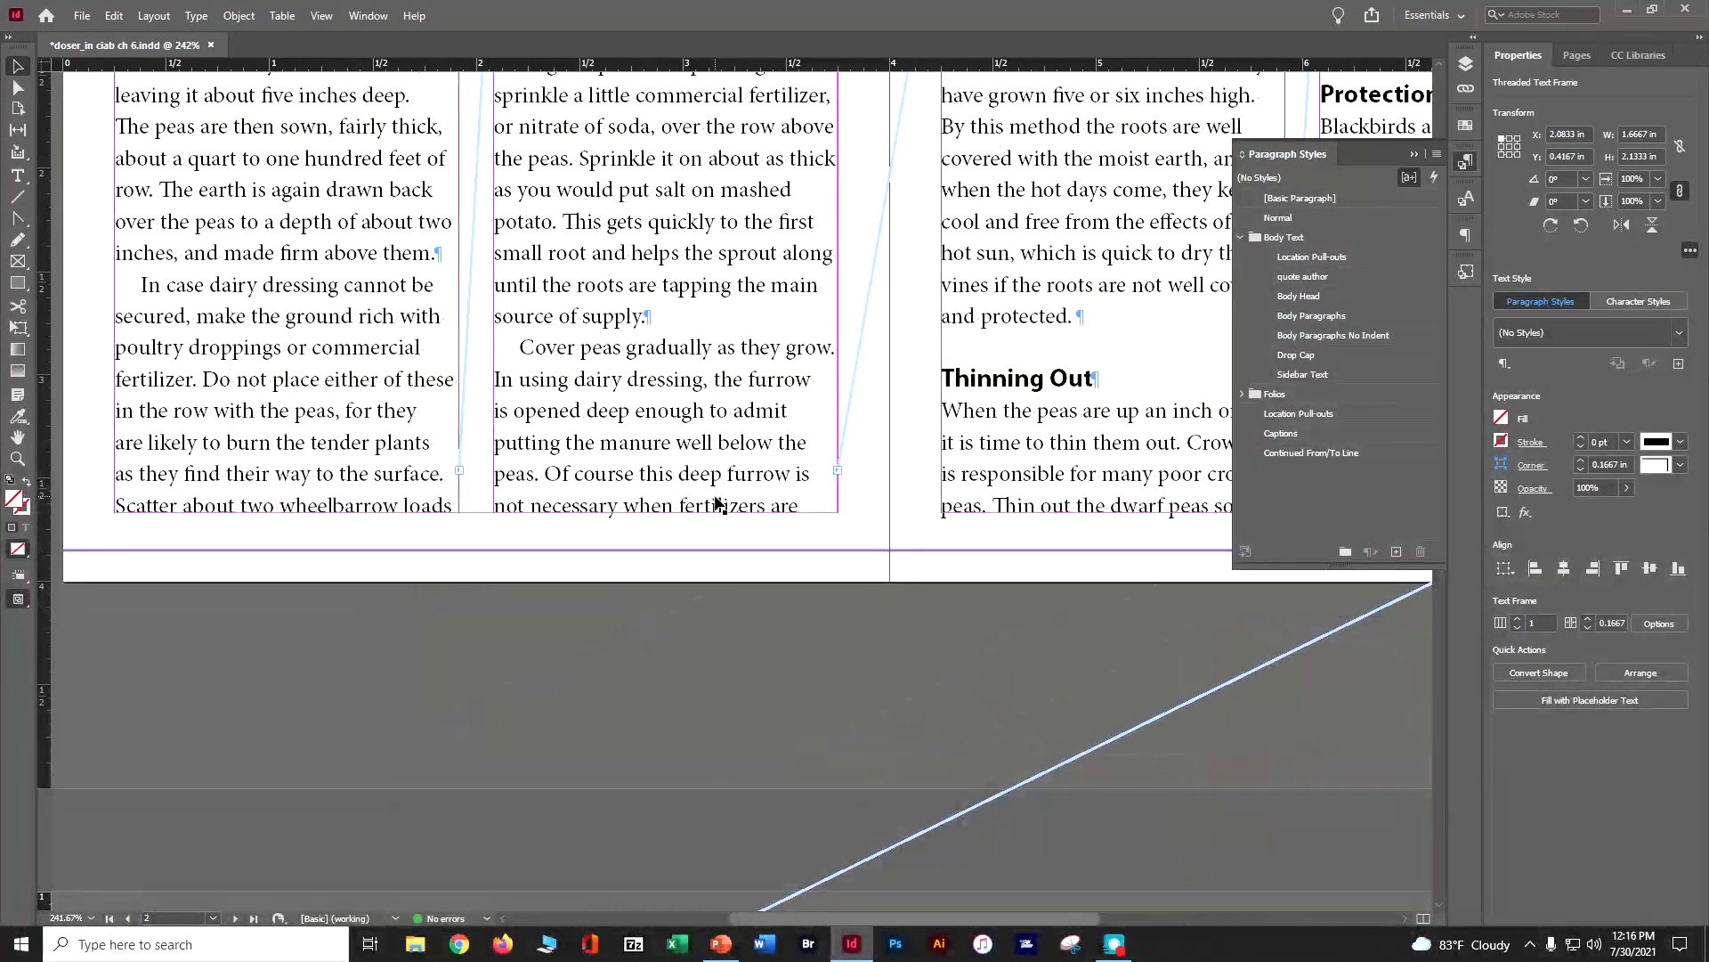
pyautogui.scroll(-20, 717, 499)
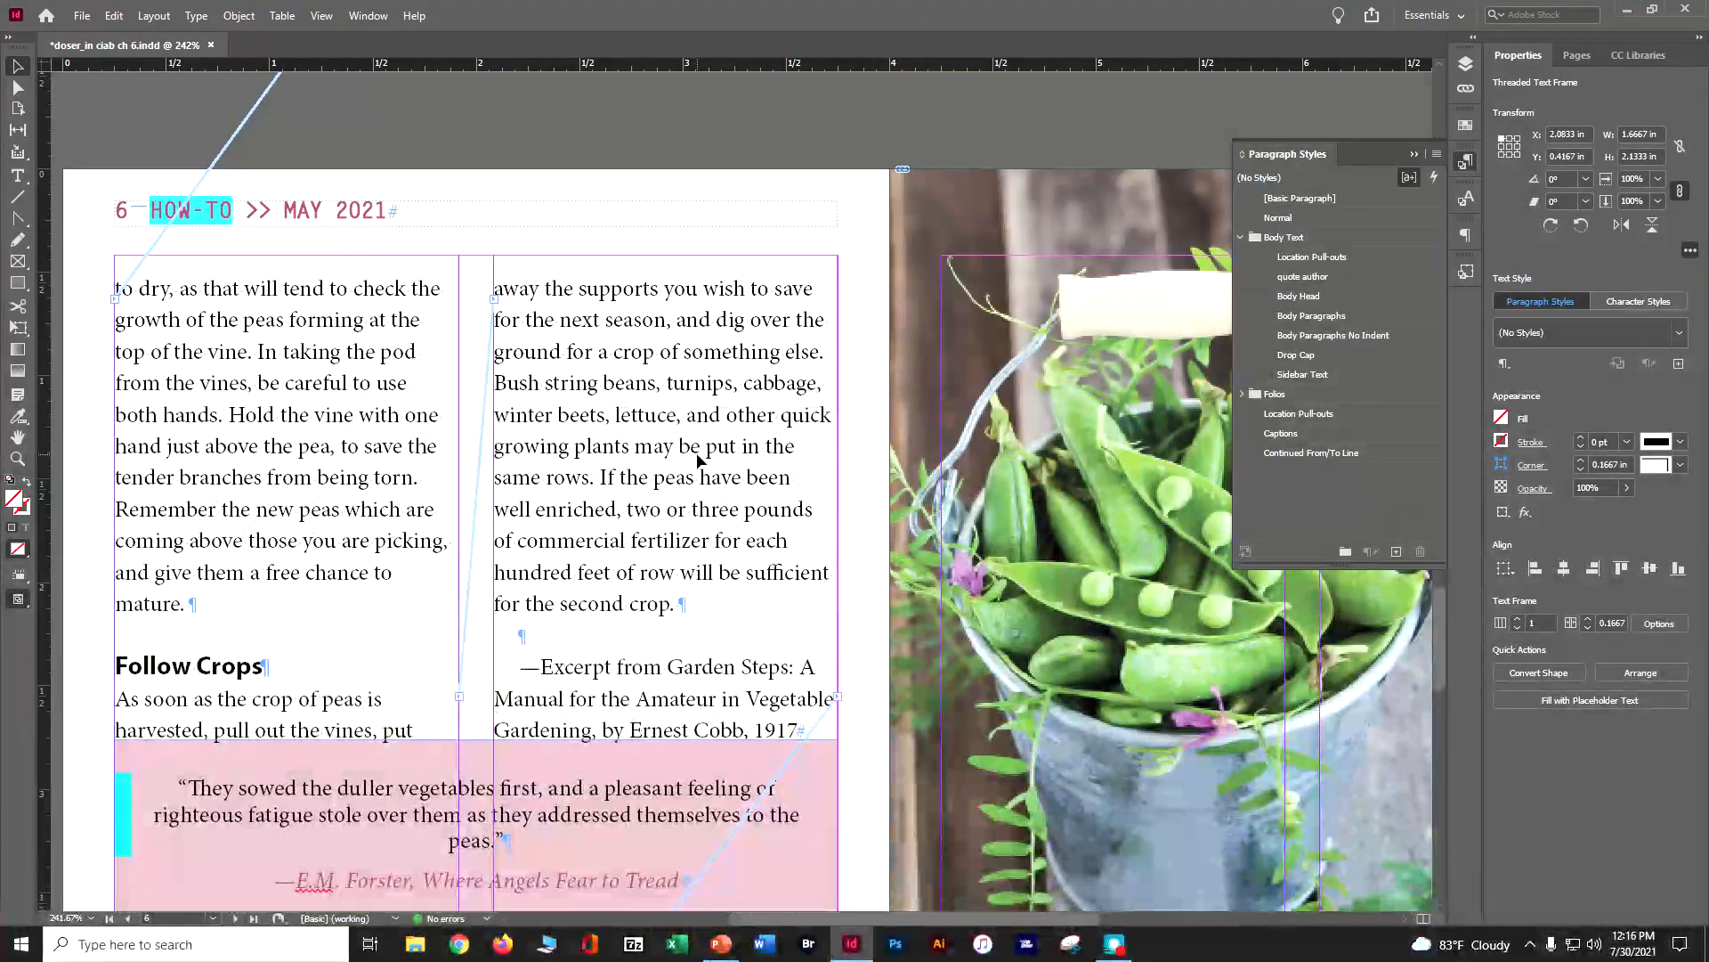
pyautogui.scroll(-20, 699, 460)
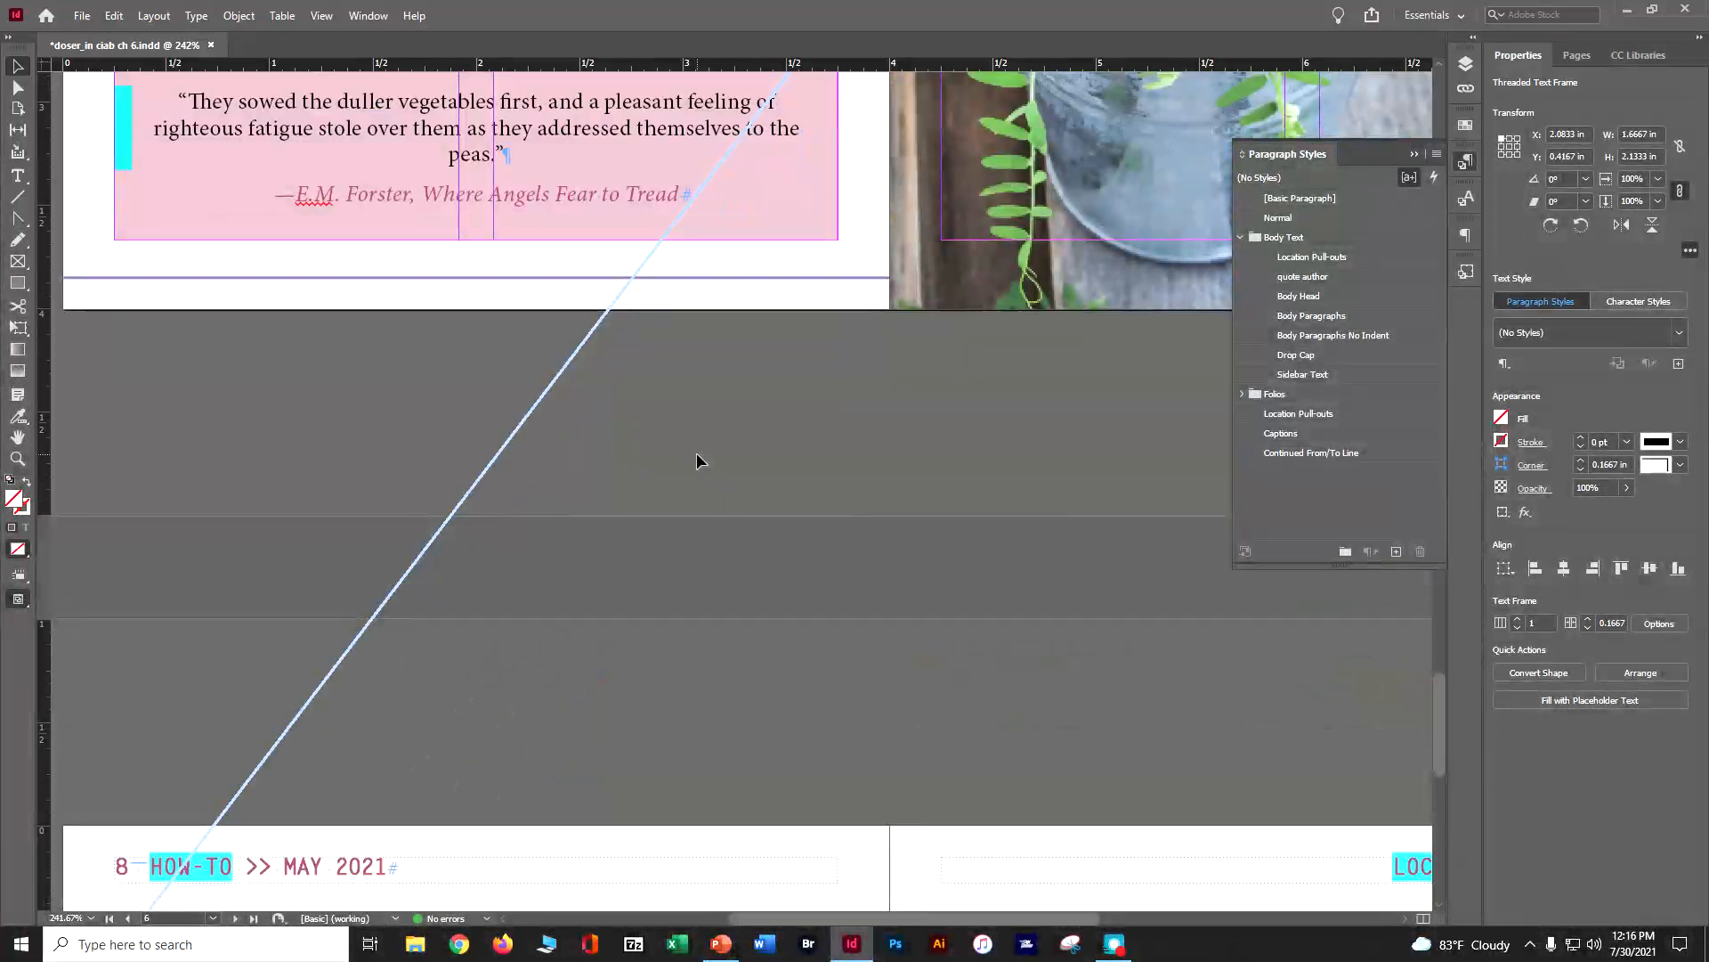
pyautogui.scroll(20, 696, 456)
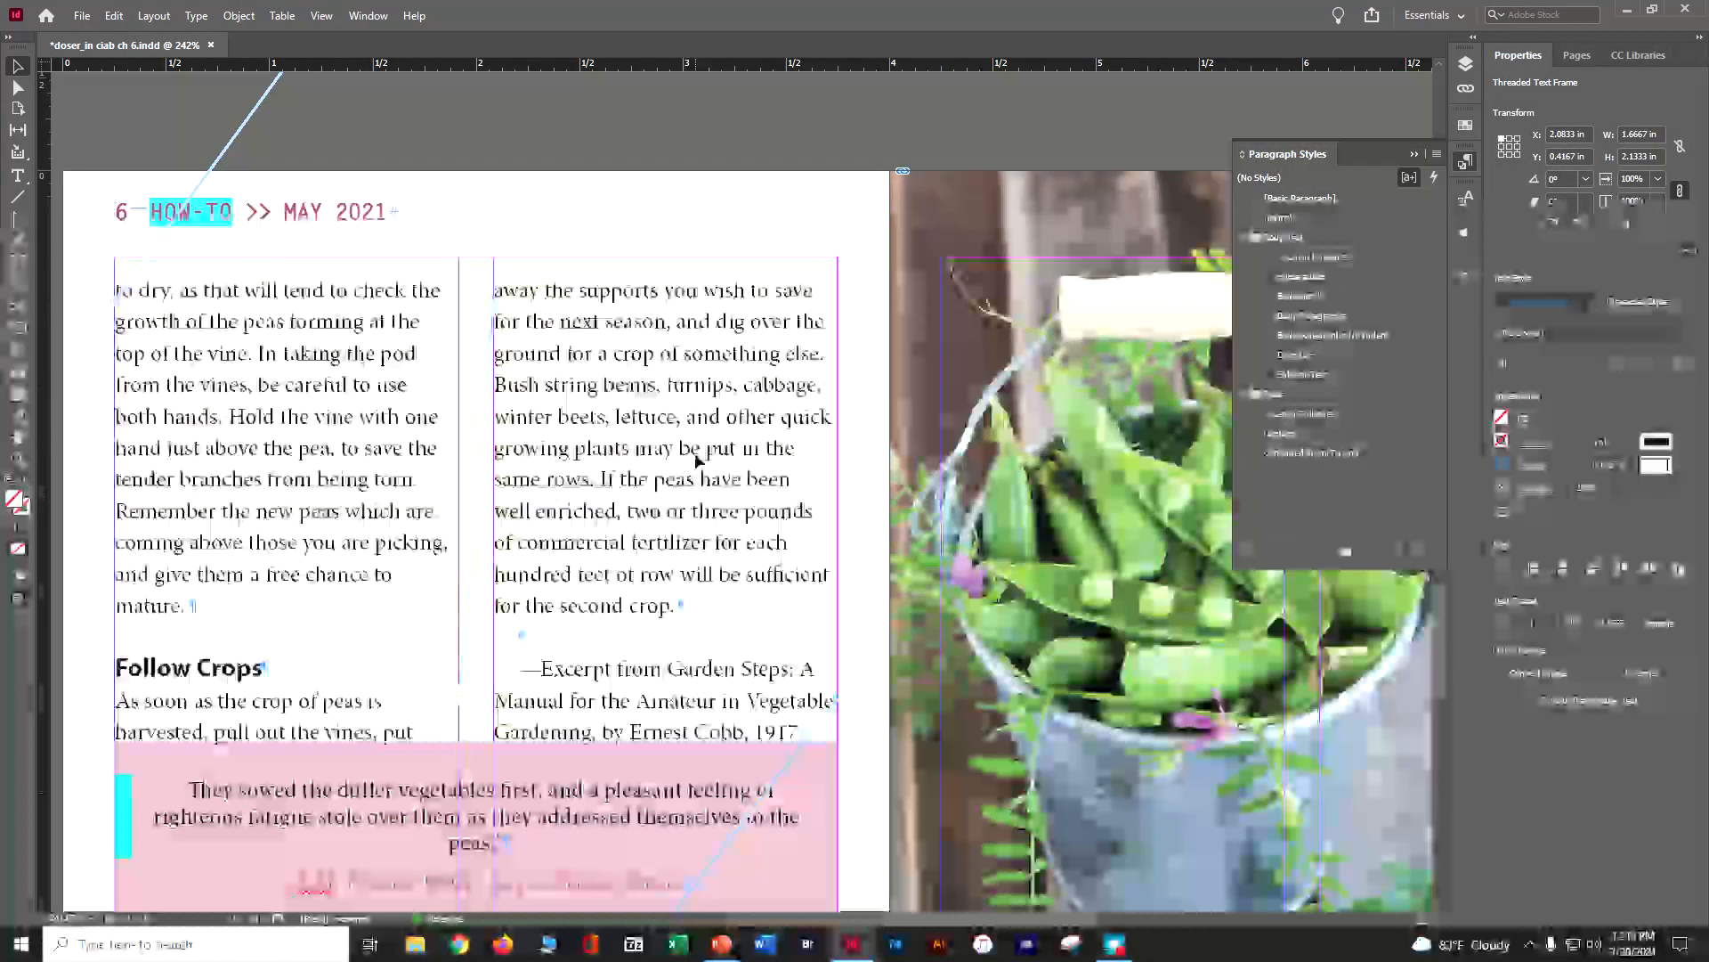
pyautogui.scroll(20, 581, 549)
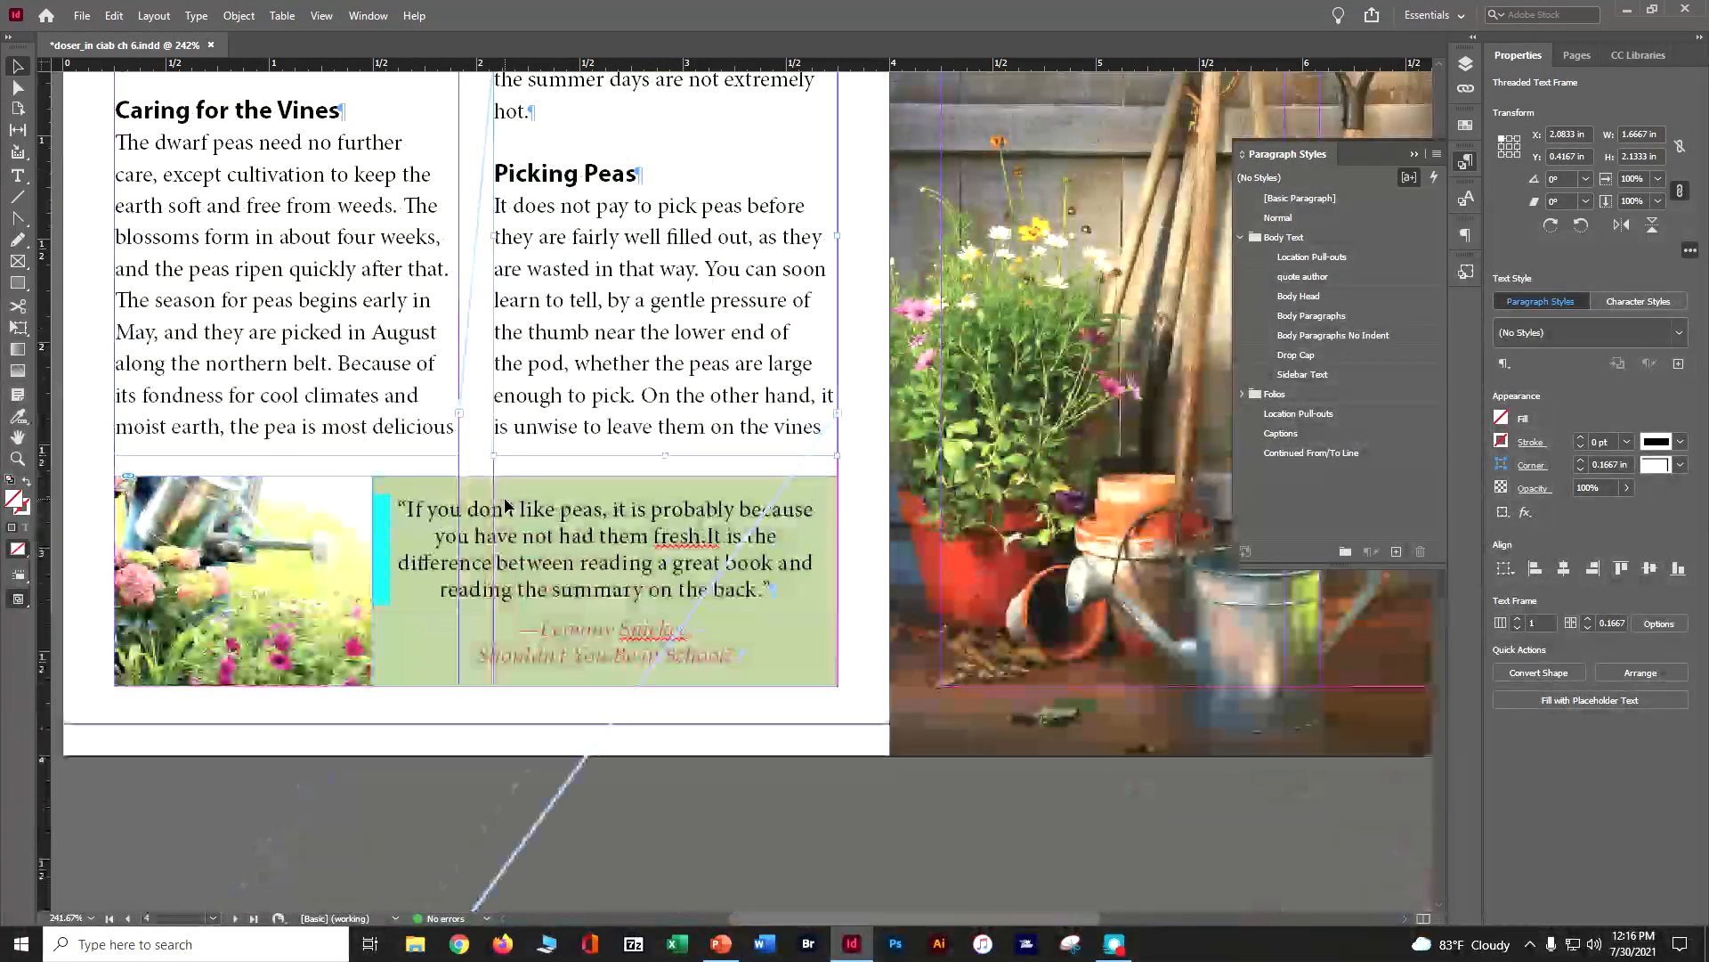
pyautogui.scroll(20, 504, 505)
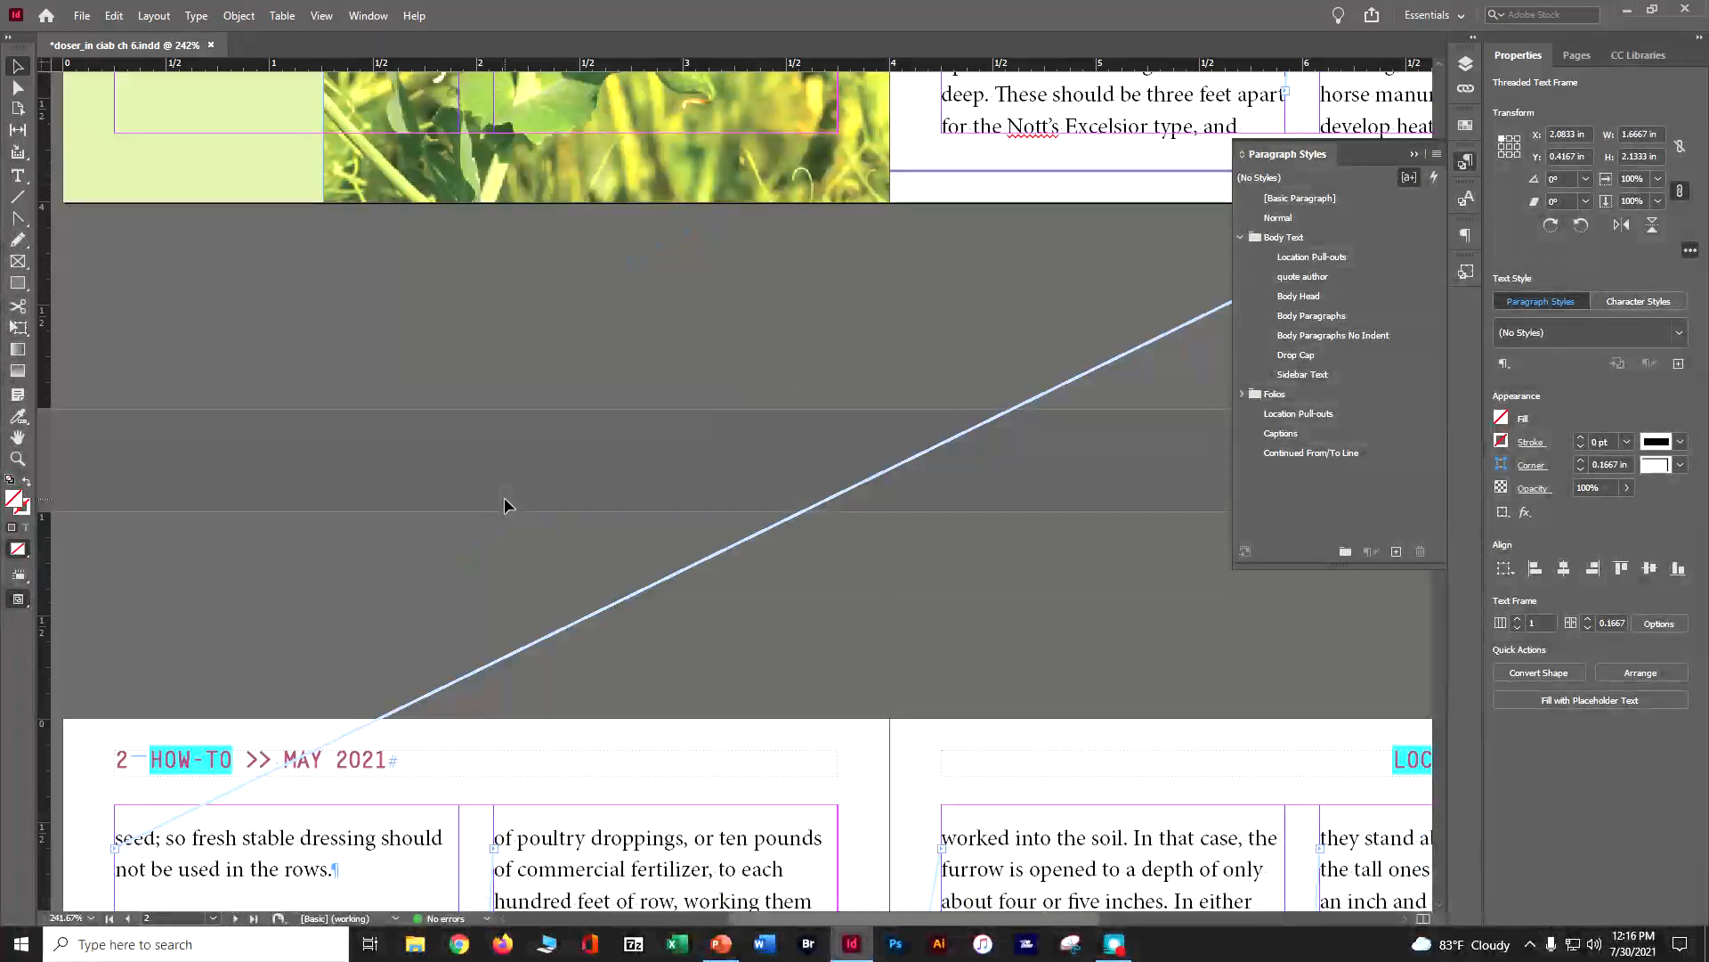
# Draw a text frame about 1.667 by 0.225 in below page 1's second column and enter "Peas Continued On Page"
pyautogui.click(1413, 155)
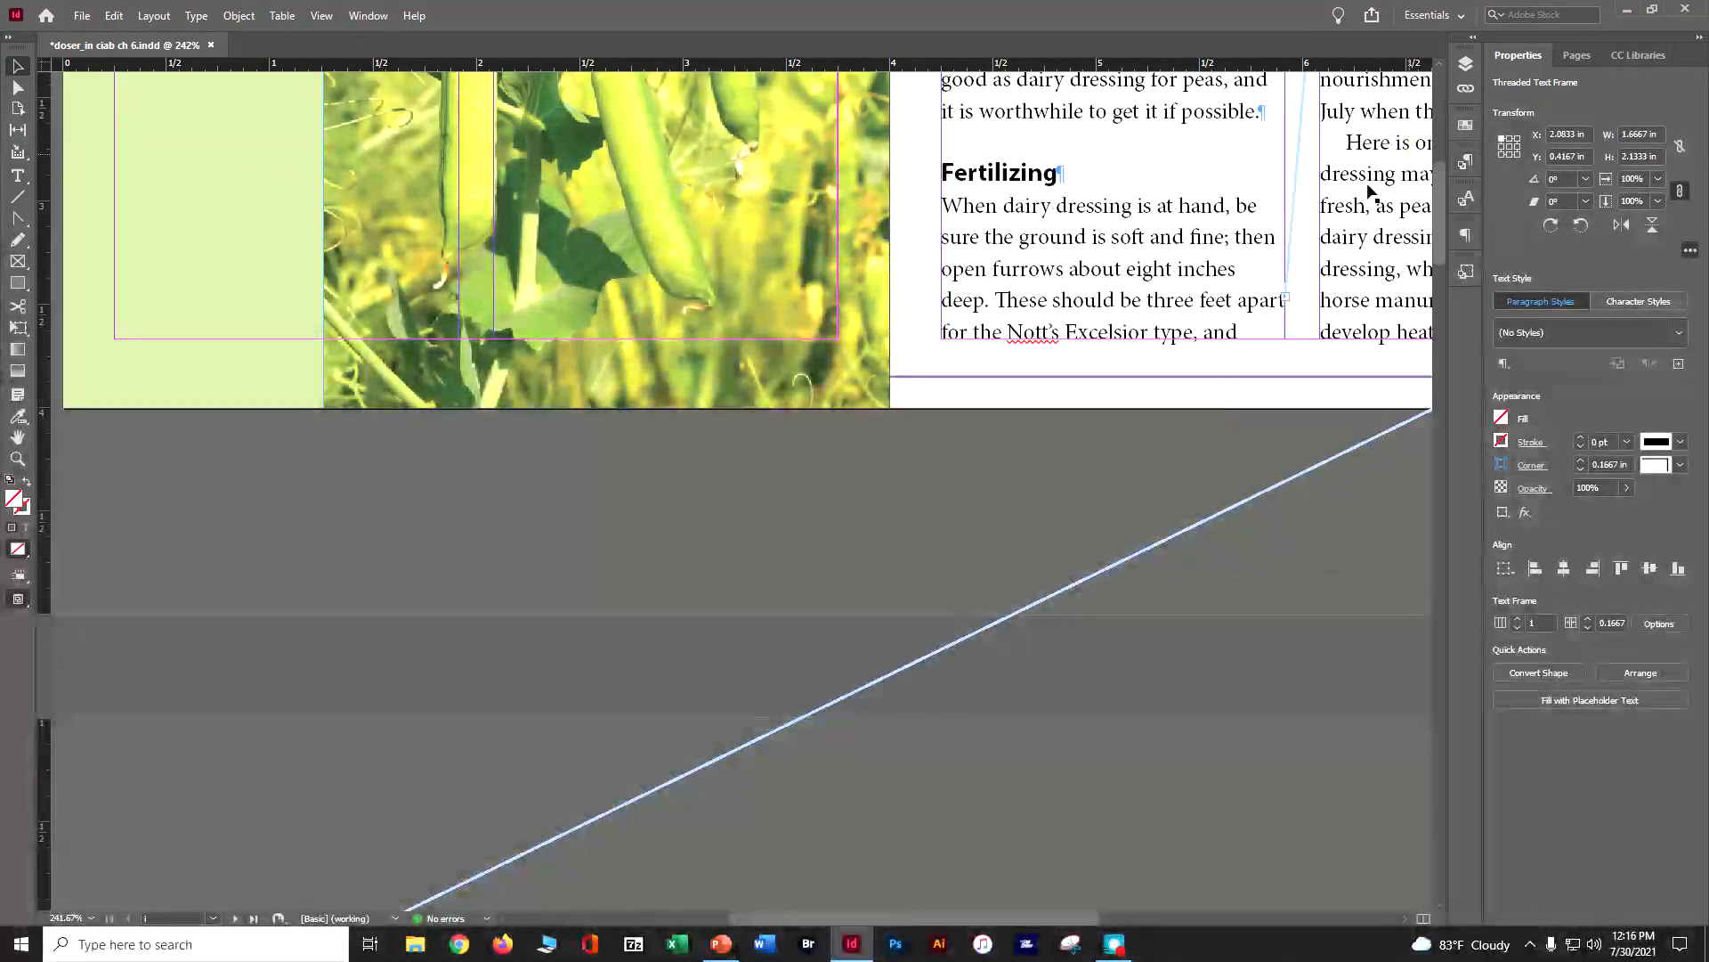
pyautogui.moveTo(927, 916); pyautogui.dragTo(1056, 799)
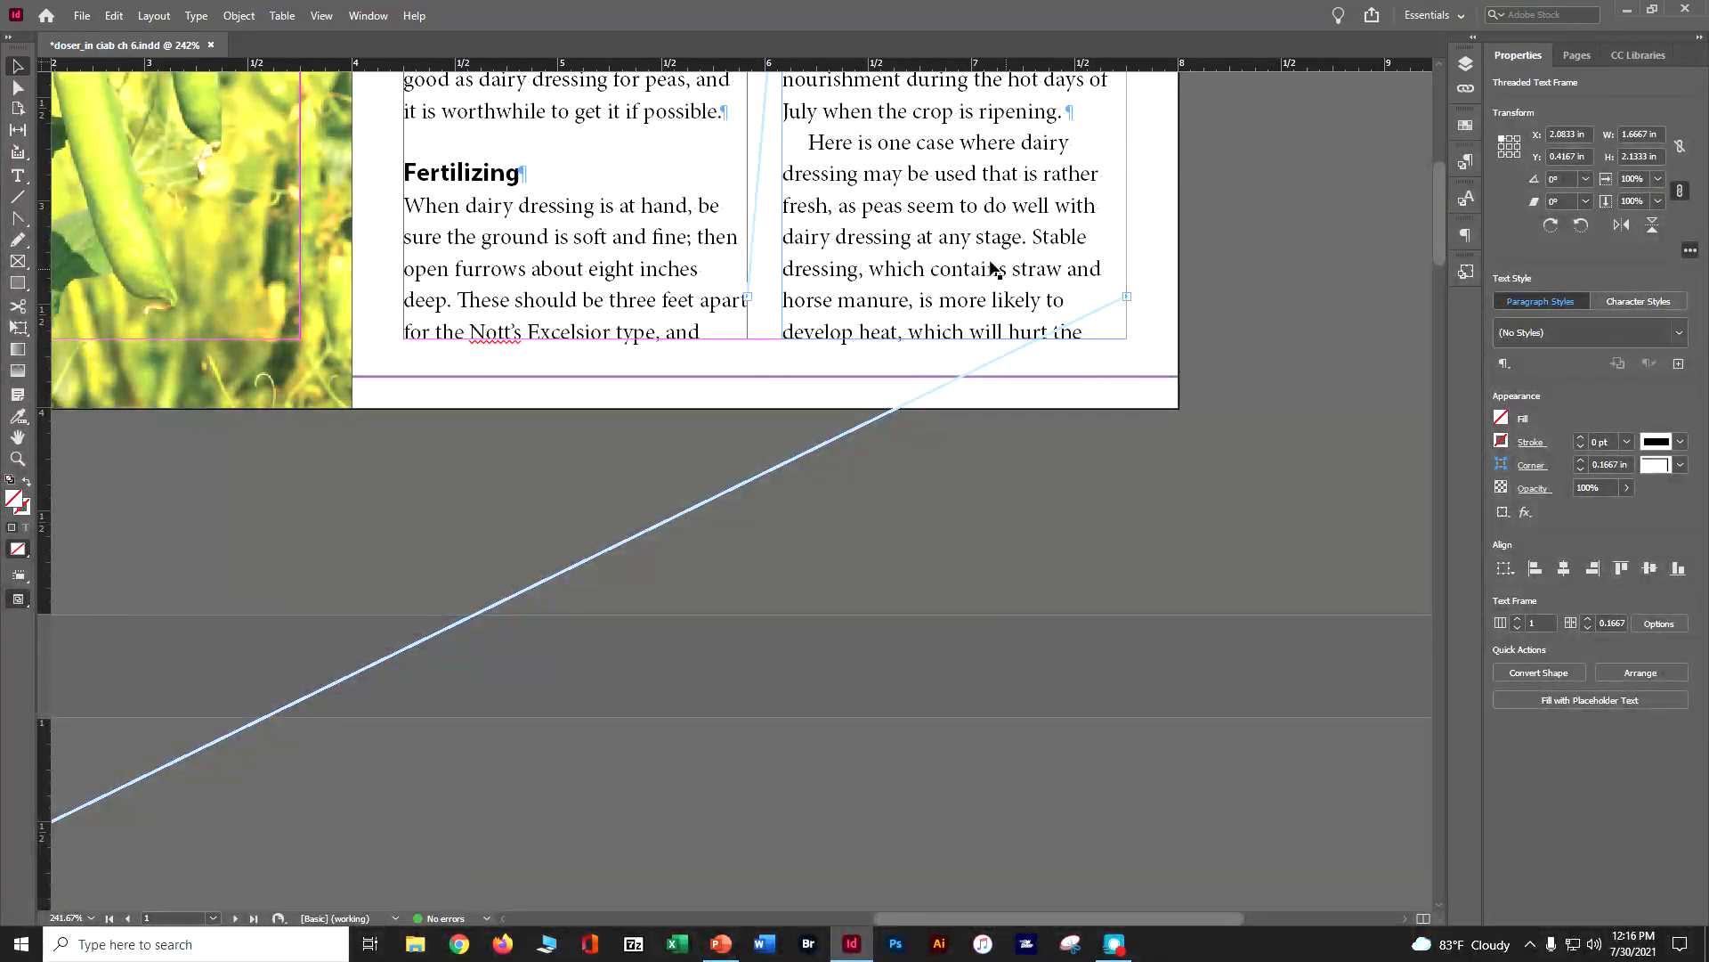
pyautogui.click(17, 177)
pyautogui.moveTo(782, 349)
pyautogui.mouseDown()
pyautogui.moveTo(921, 374)
pyautogui.moveTo(1122, 449)
pyautogui.moveTo(1129, 398)
pyautogui.mouseUp()
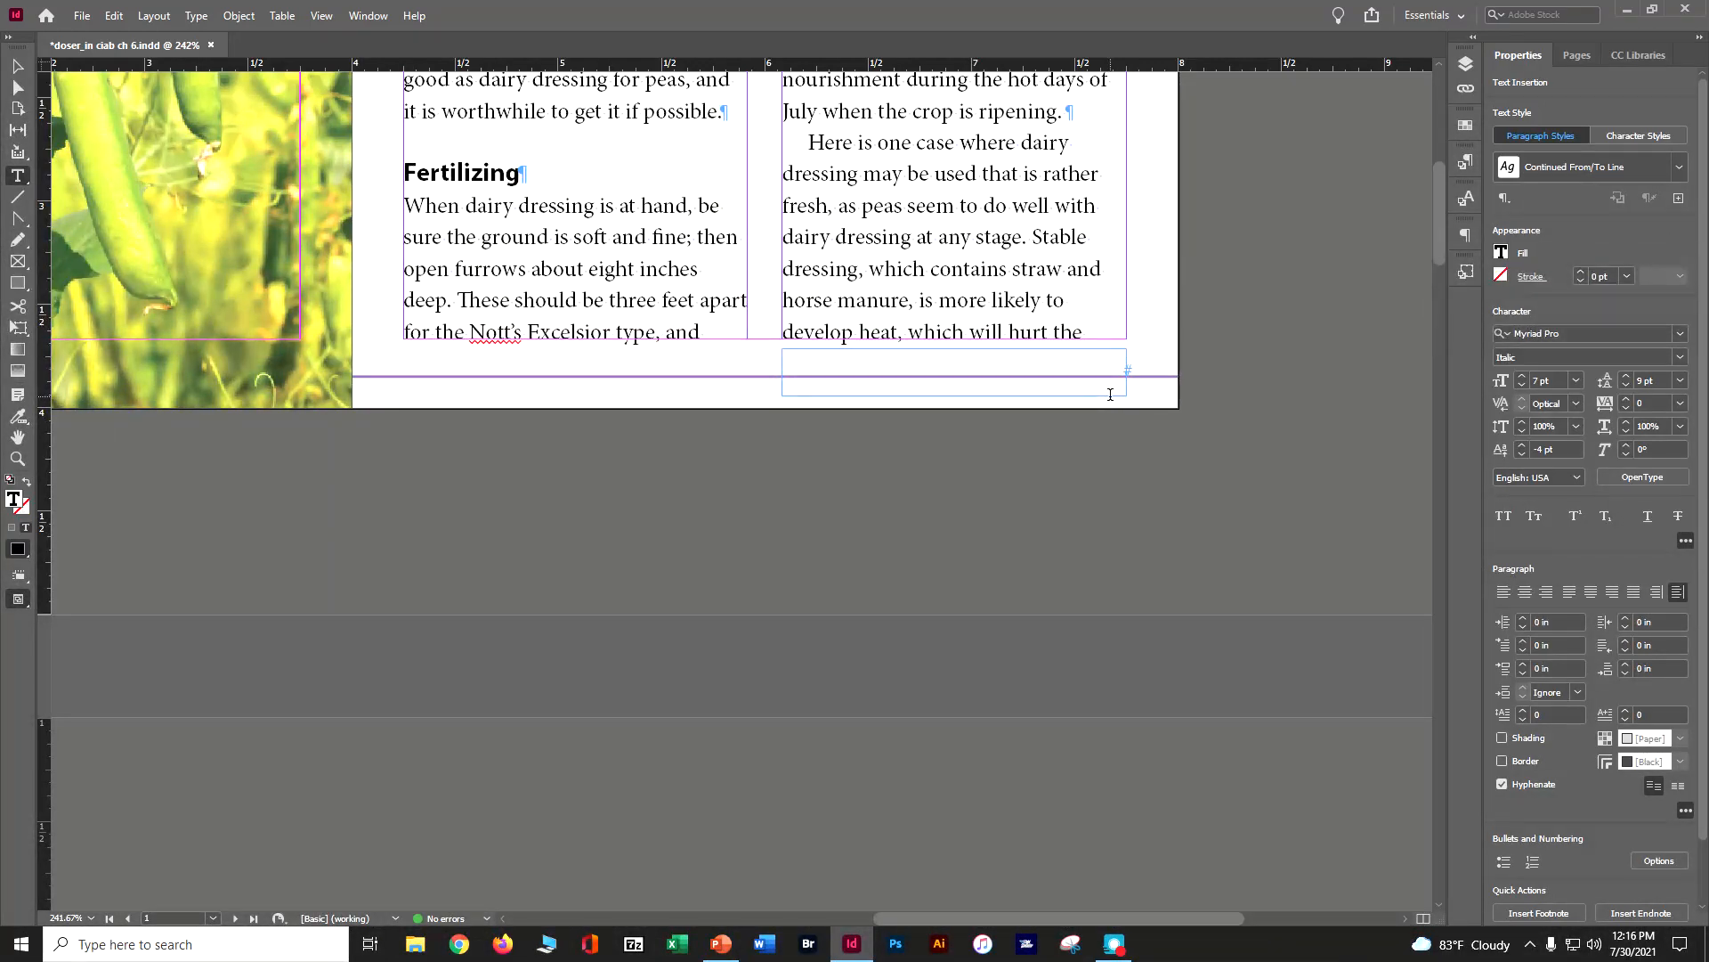
pyautogui.write('Peas Continued On PAge')
pyautogui.press('BackSpace')
pyautogui.press('BackSpace')
pyautogui.press('BackSpace')
pyautogui.press('BackSpace')
pyautogui.press('BackSpace')
pyautogui.write('Page')
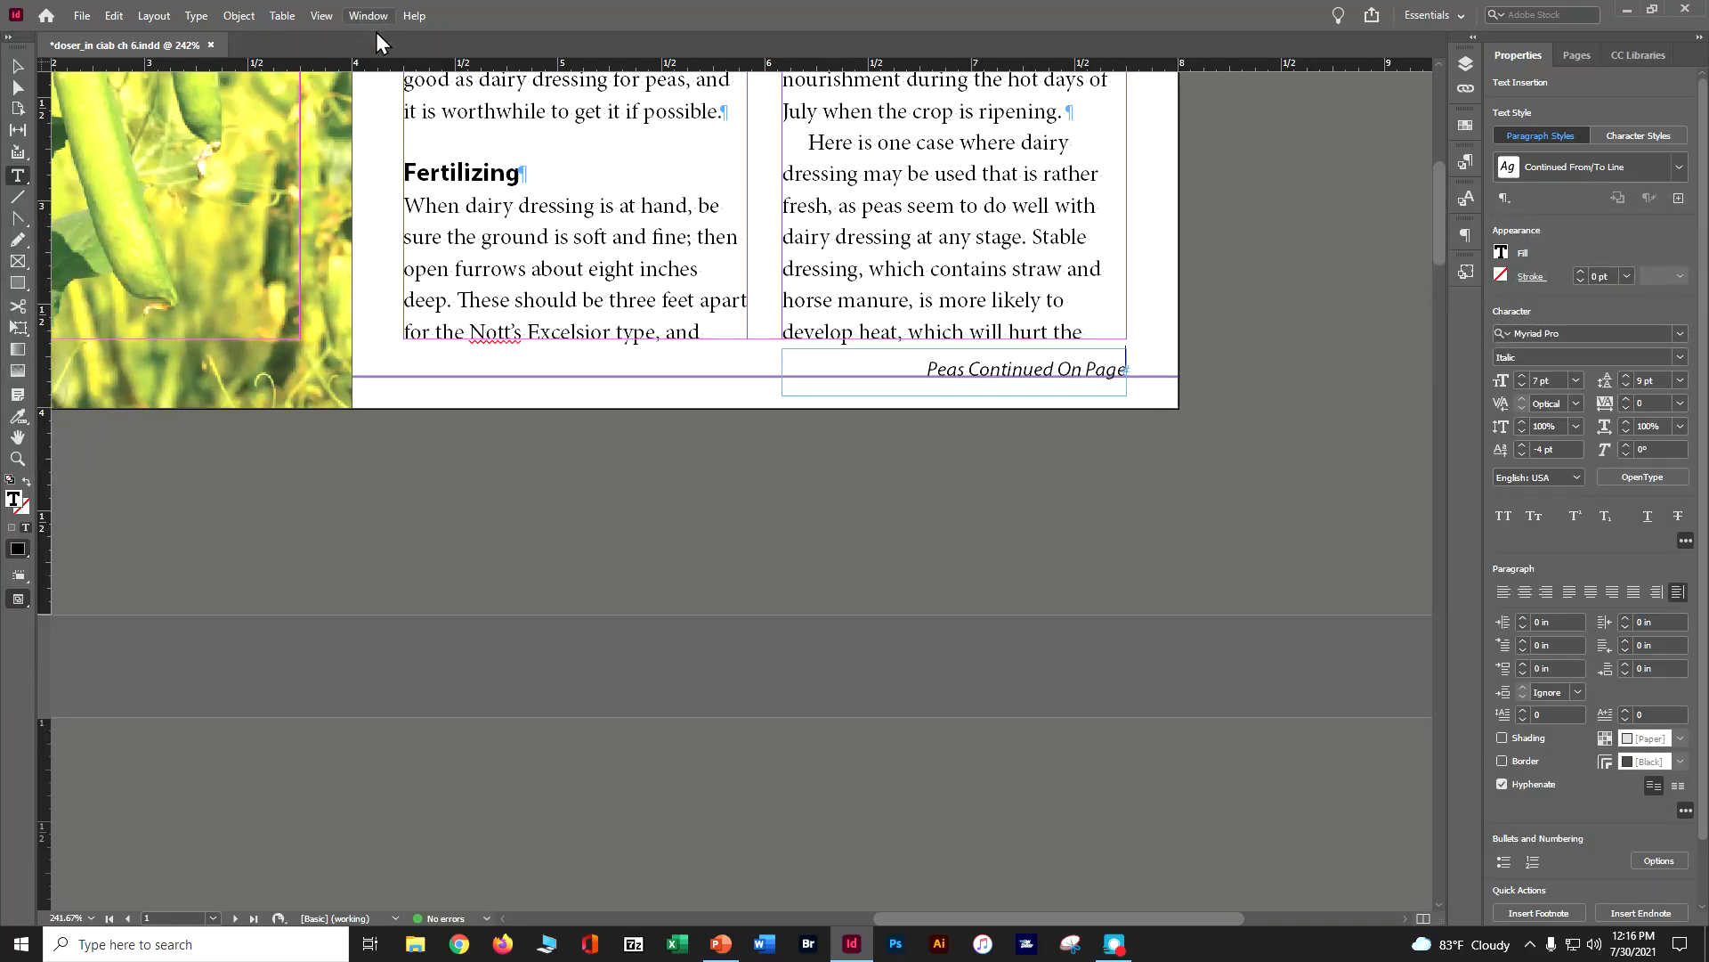
# Add a Next Page Number marker to the continued-on line and move its frame up against the column's lower edge, at Y 3.6667 in
pyautogui.click(212, 19)
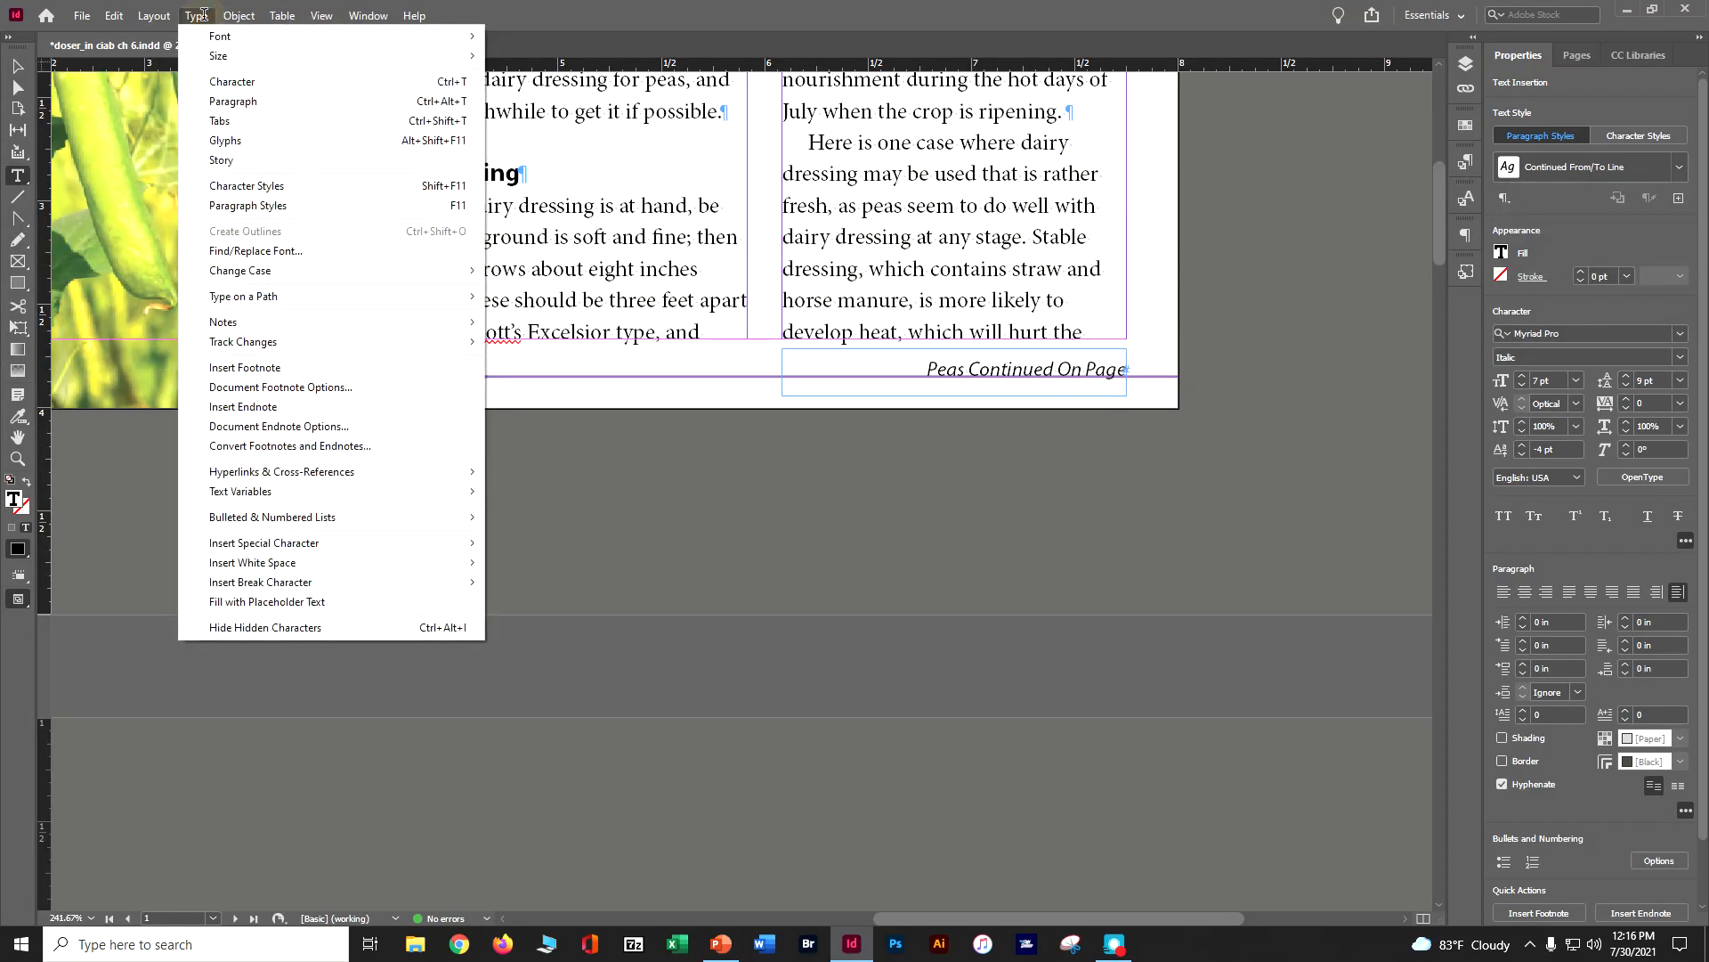
pyautogui.moveTo(323, 556)
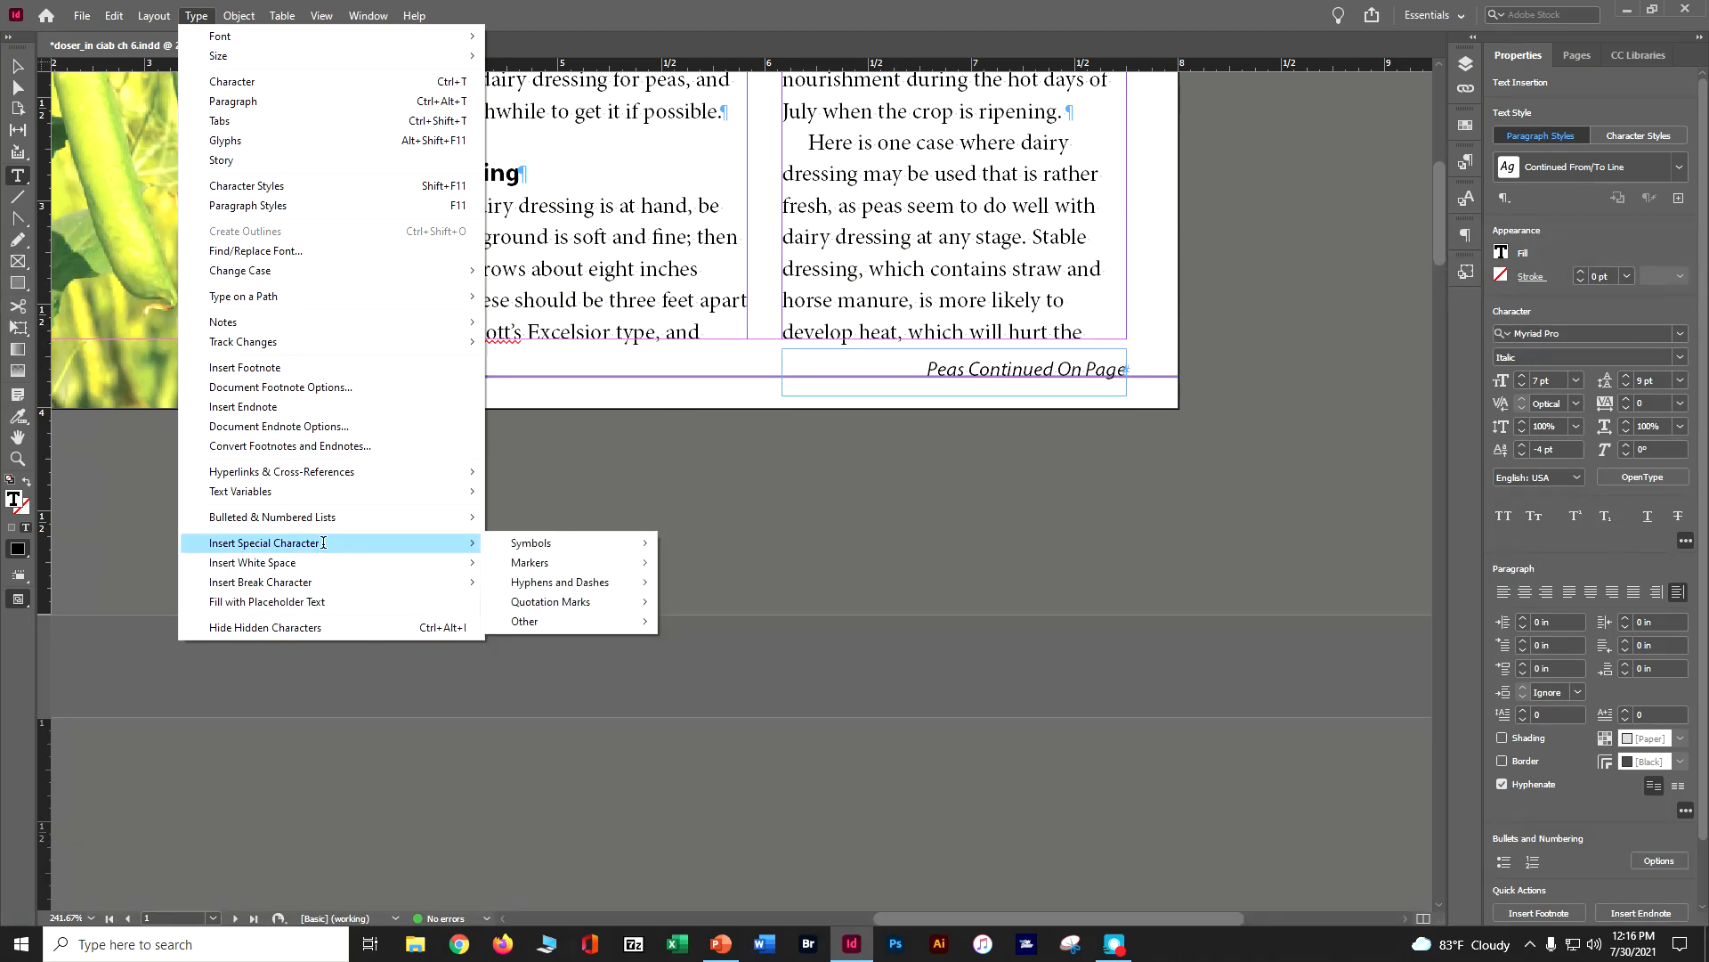
pyautogui.moveTo(400, 562)
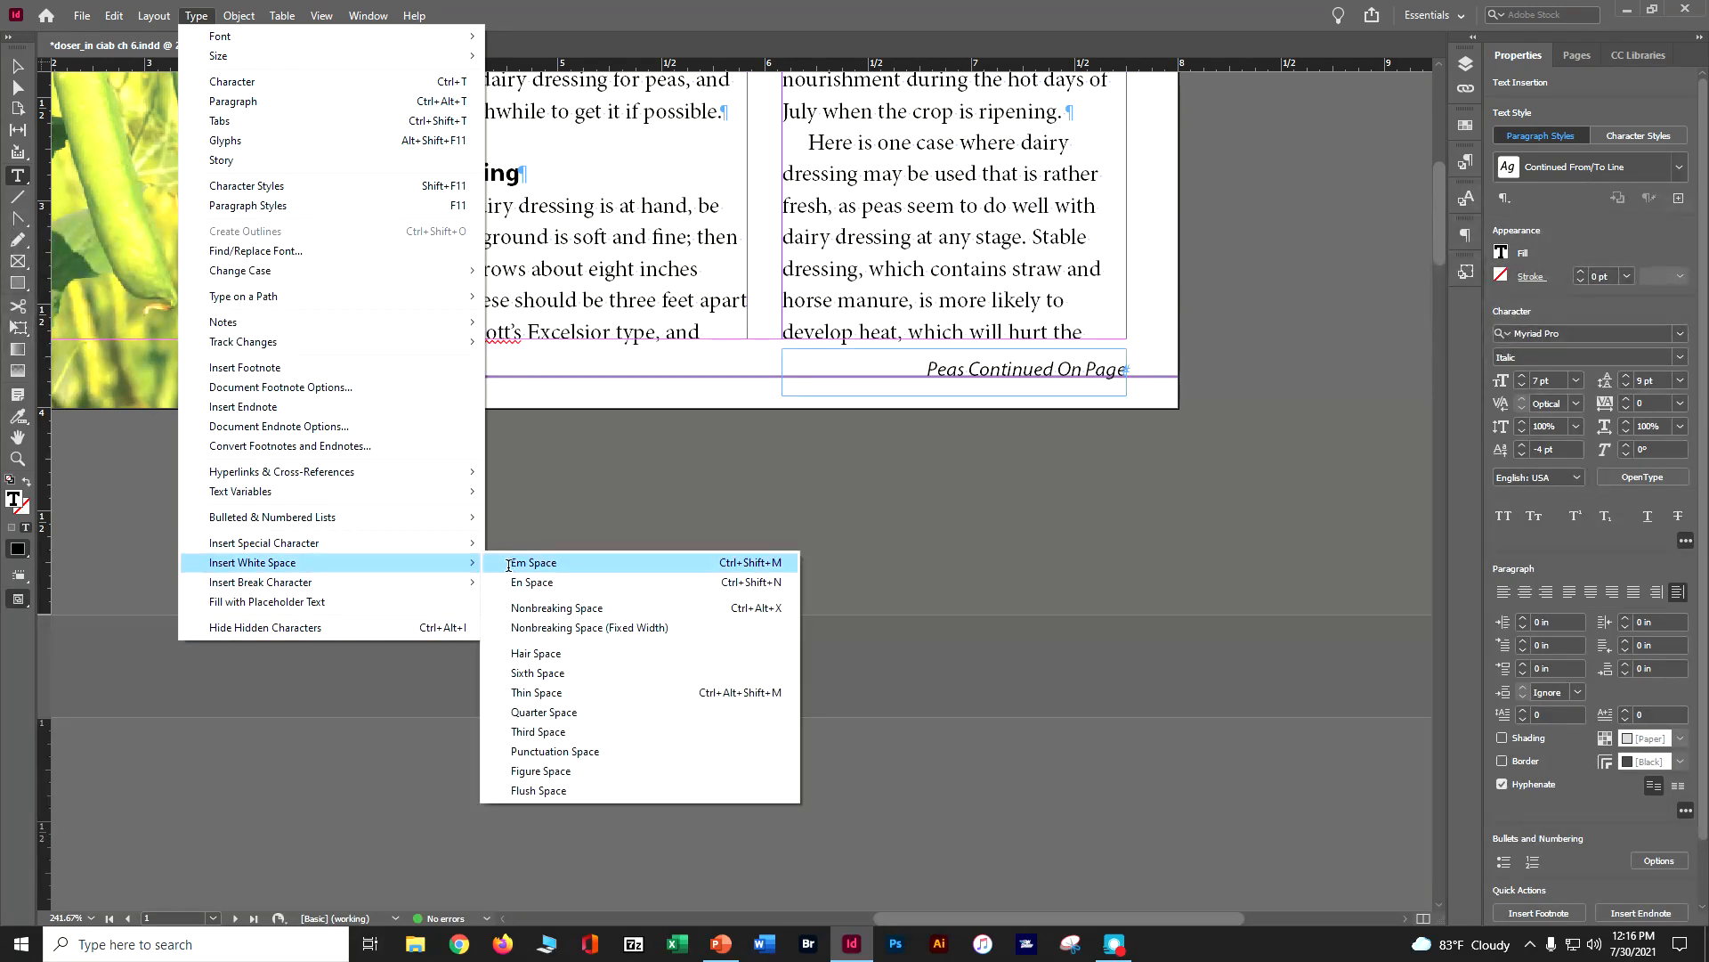
pyautogui.moveTo(552, 561)
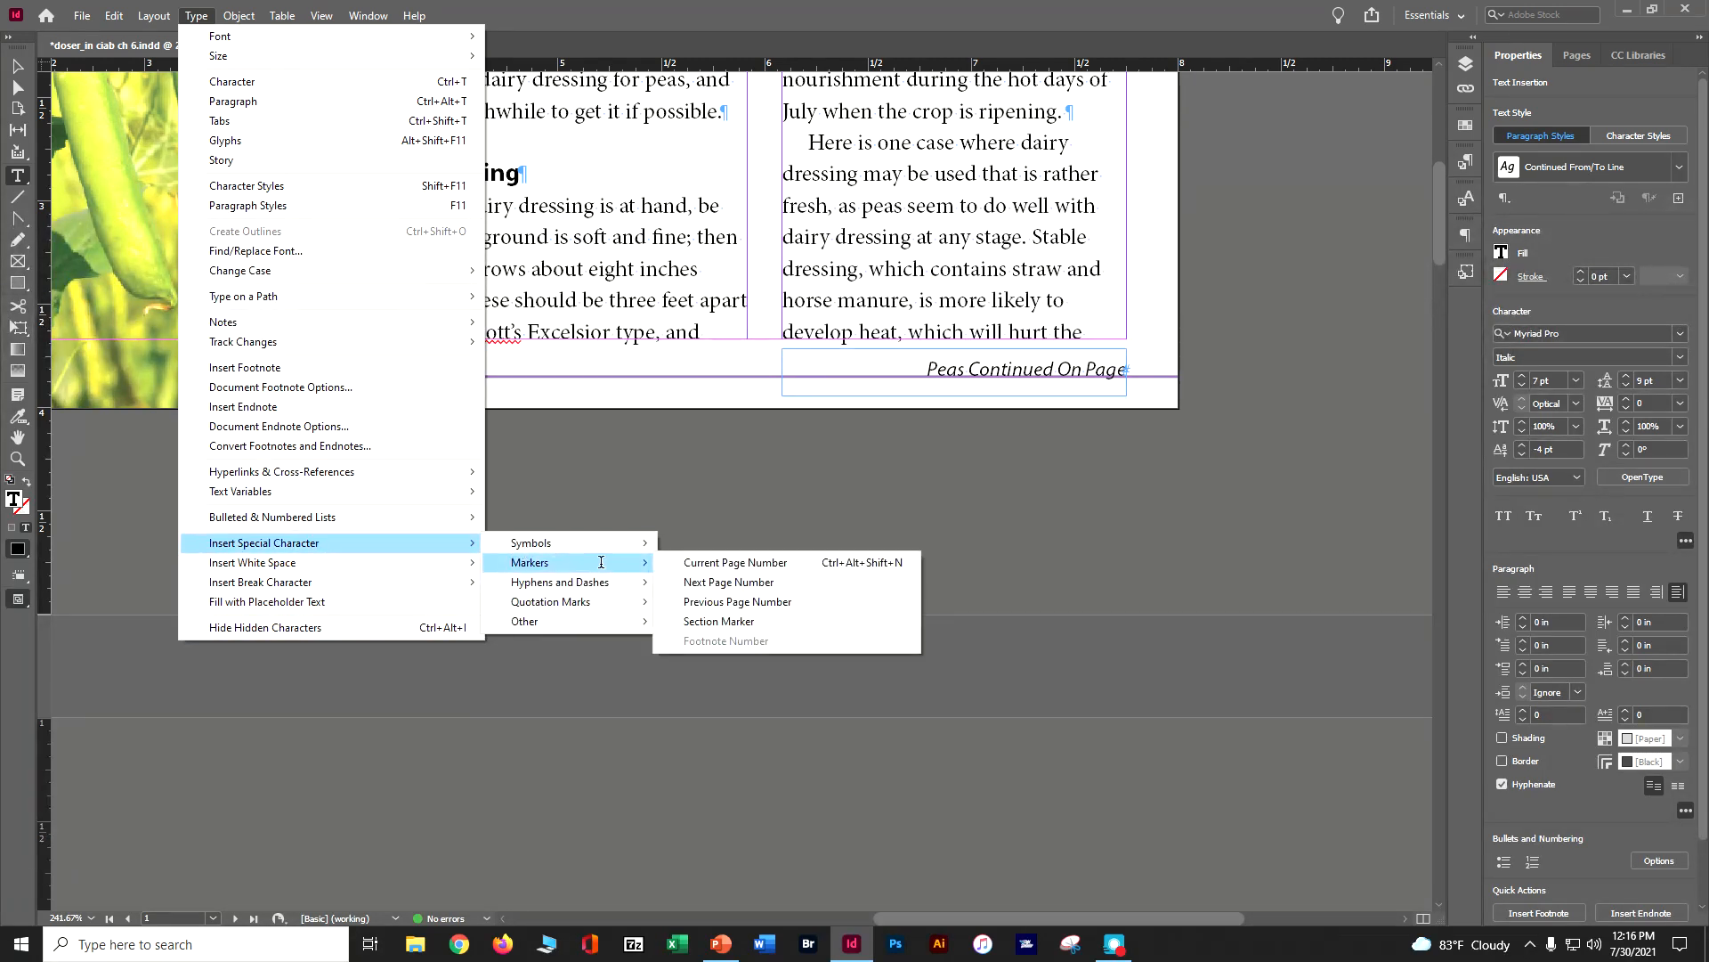
pyautogui.click(744, 581)
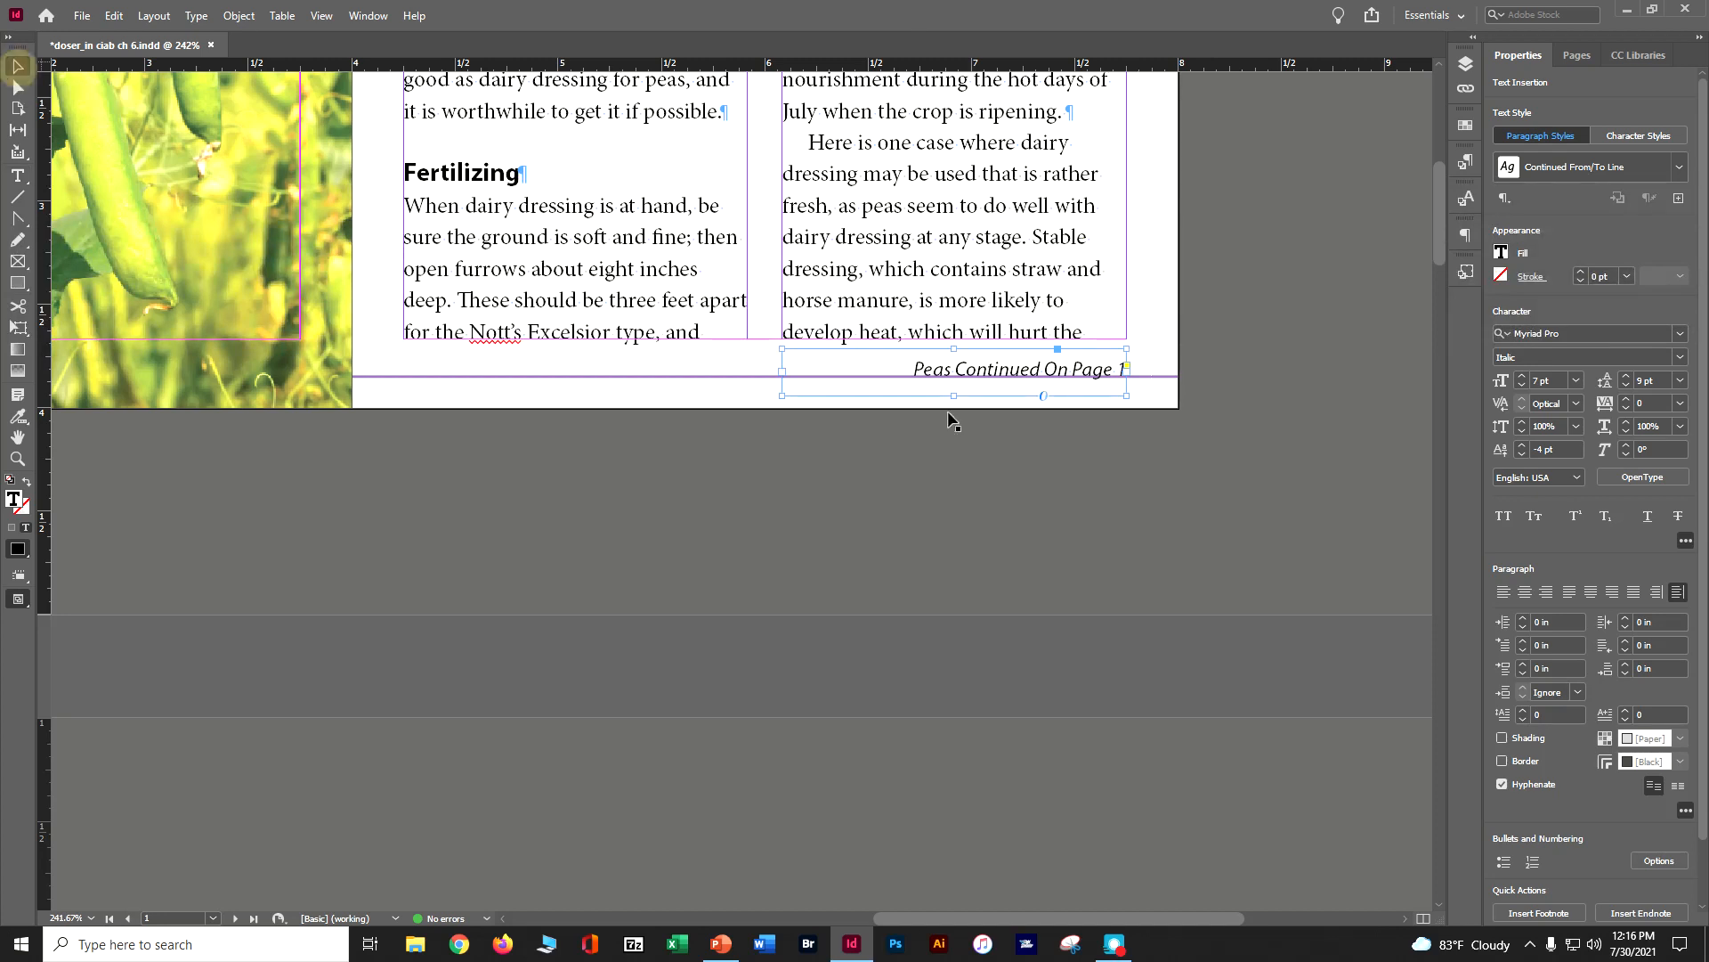
pyautogui.press('Escape')
pyautogui.moveTo(981, 384); pyautogui.dragTo(980, 371)
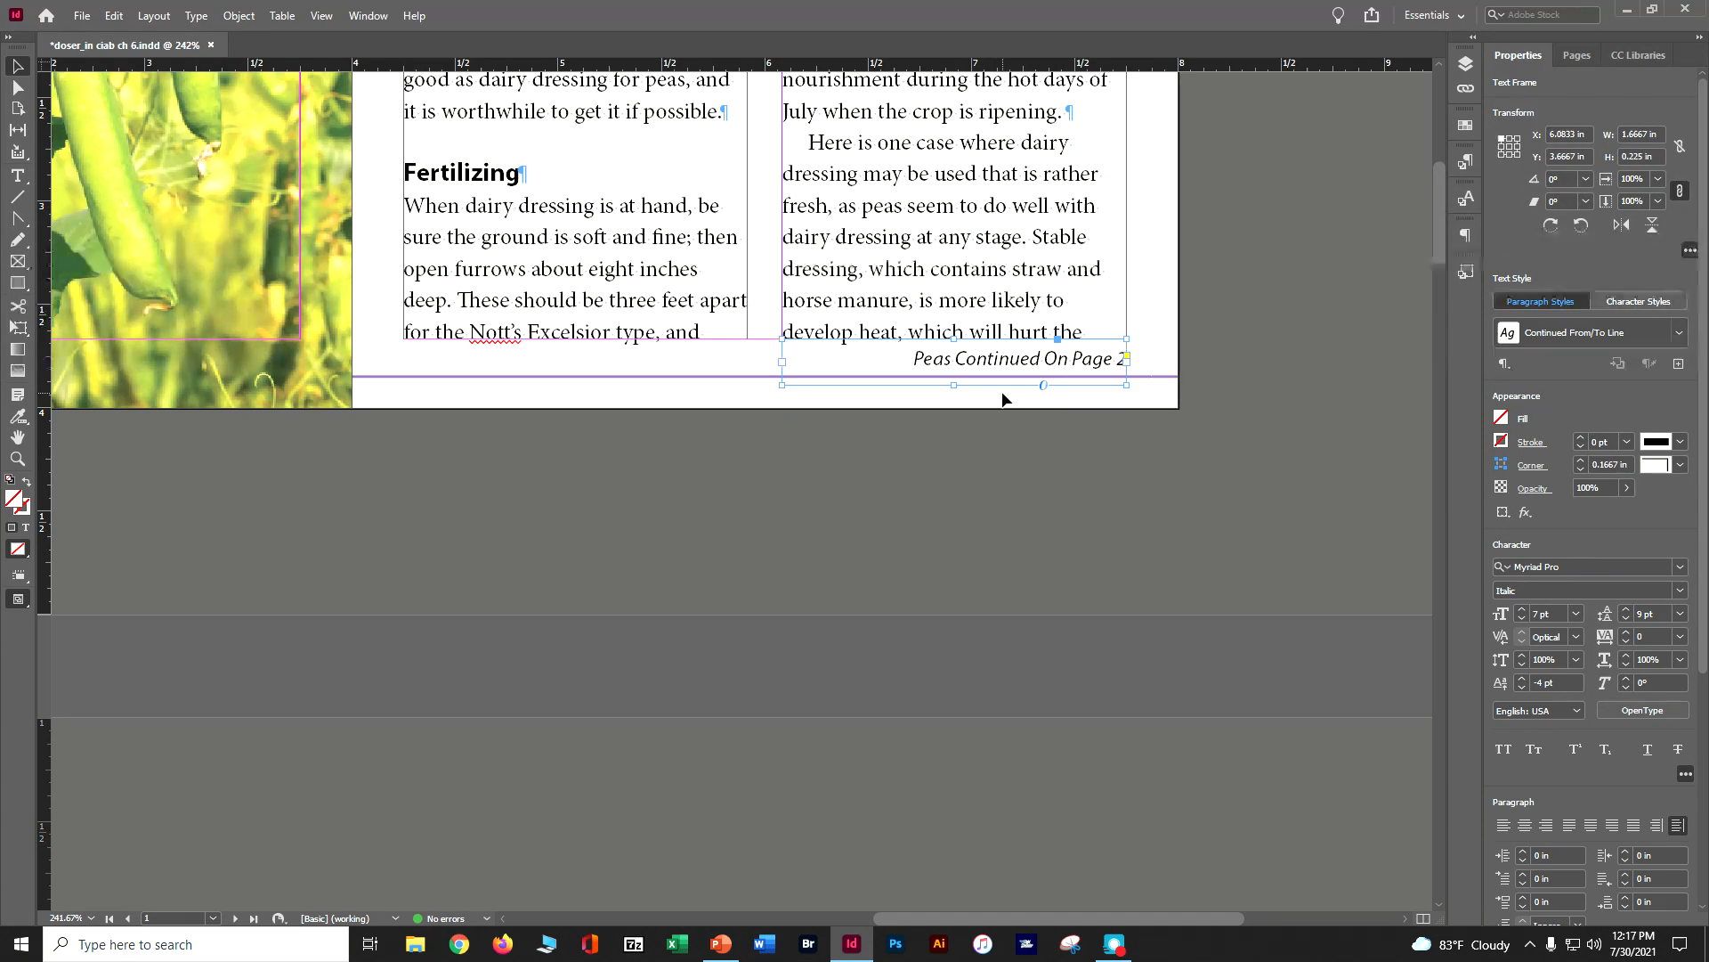
# Draw a text frame about 1.755 by 0.139 in above page 2's first column and enter "Peas Continued From Page"
pyautogui.scroll(-1, 1106, 489)
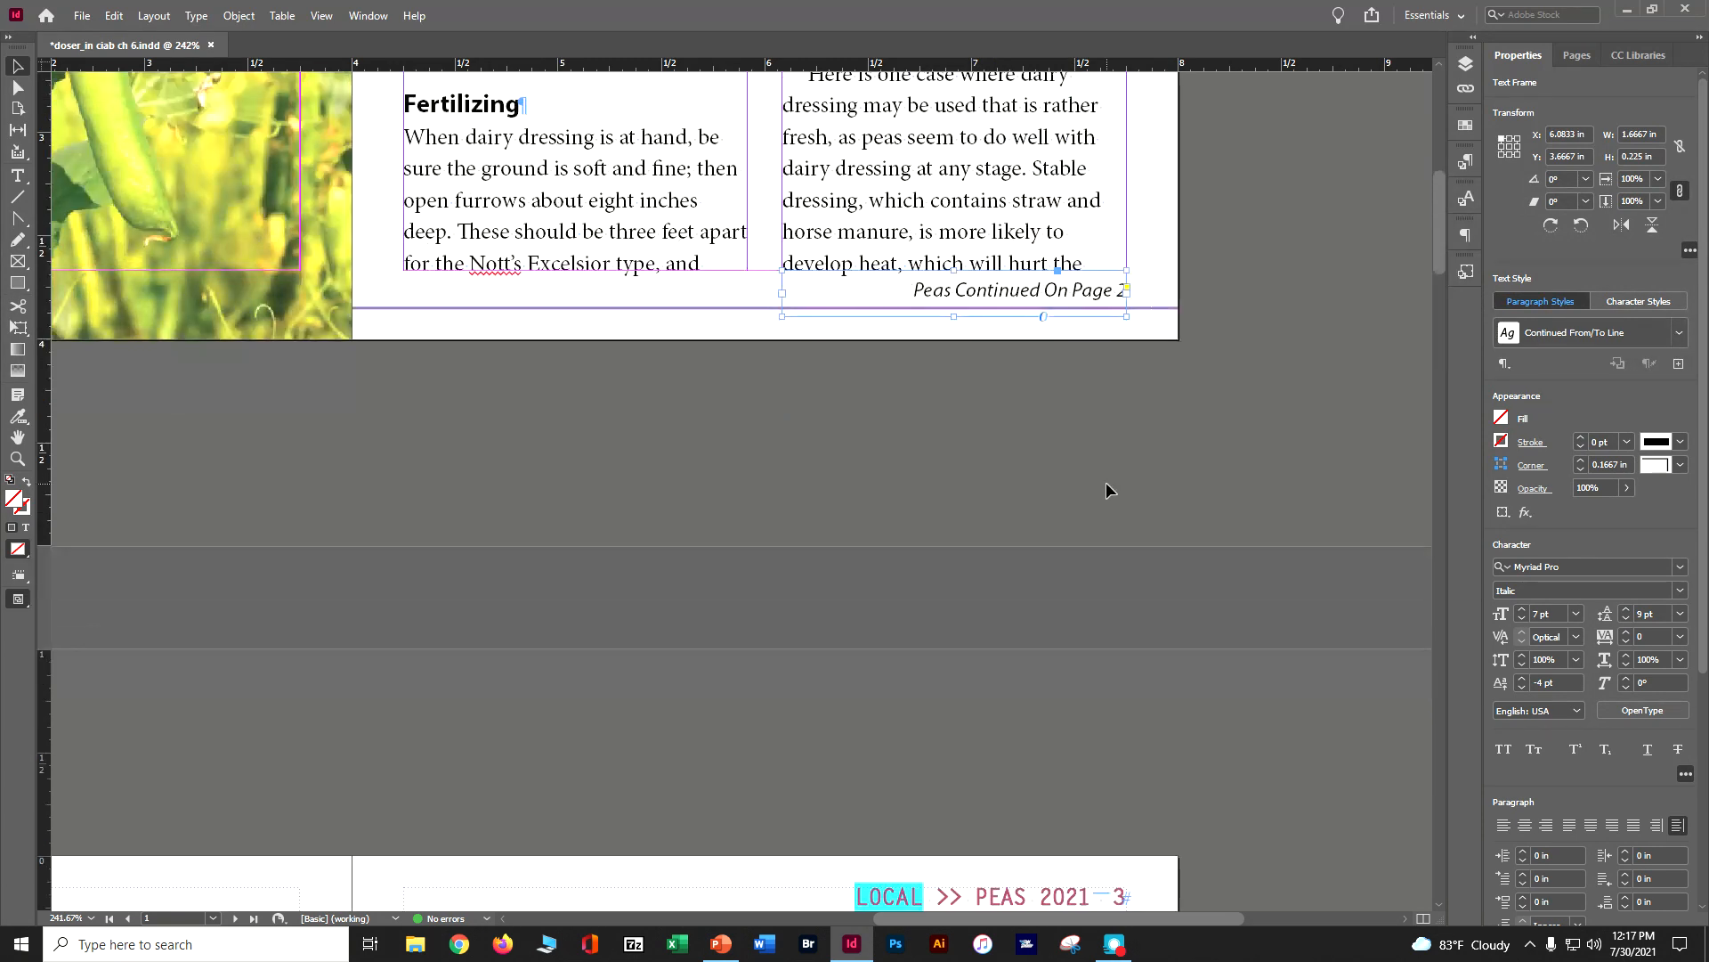
pyautogui.scroll(-3, 1253, 809)
pyautogui.moveTo(1223, 920); pyautogui.dragTo(995, 917)
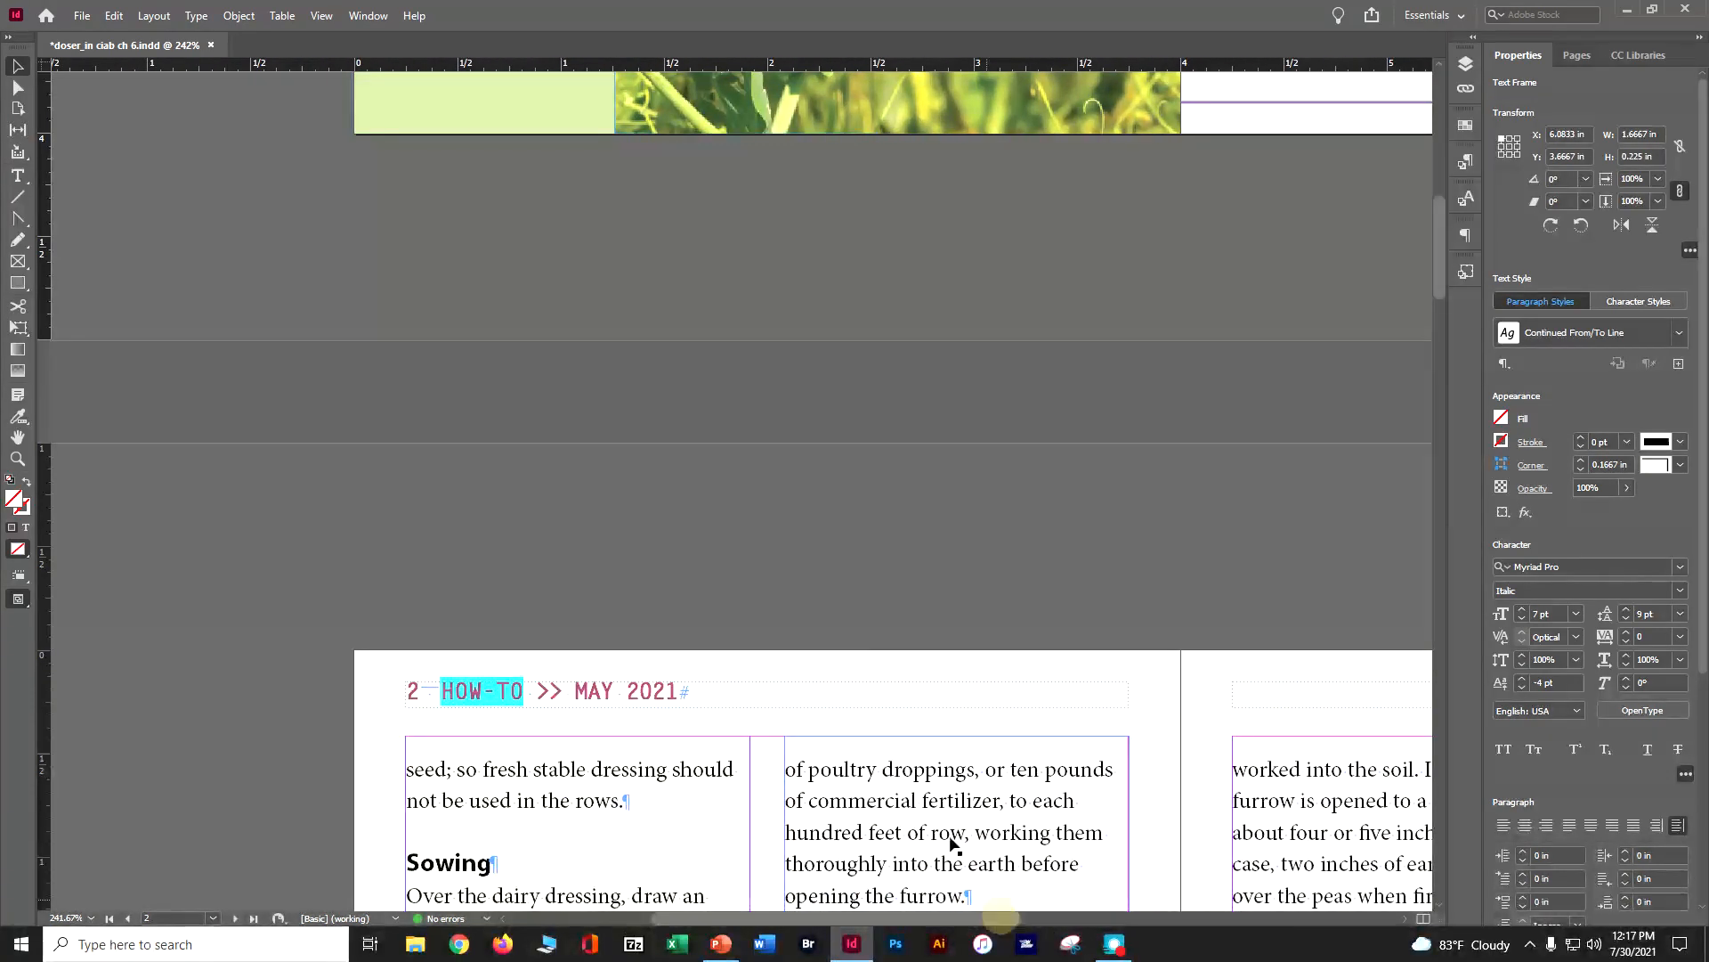
pyautogui.click(17, 175)
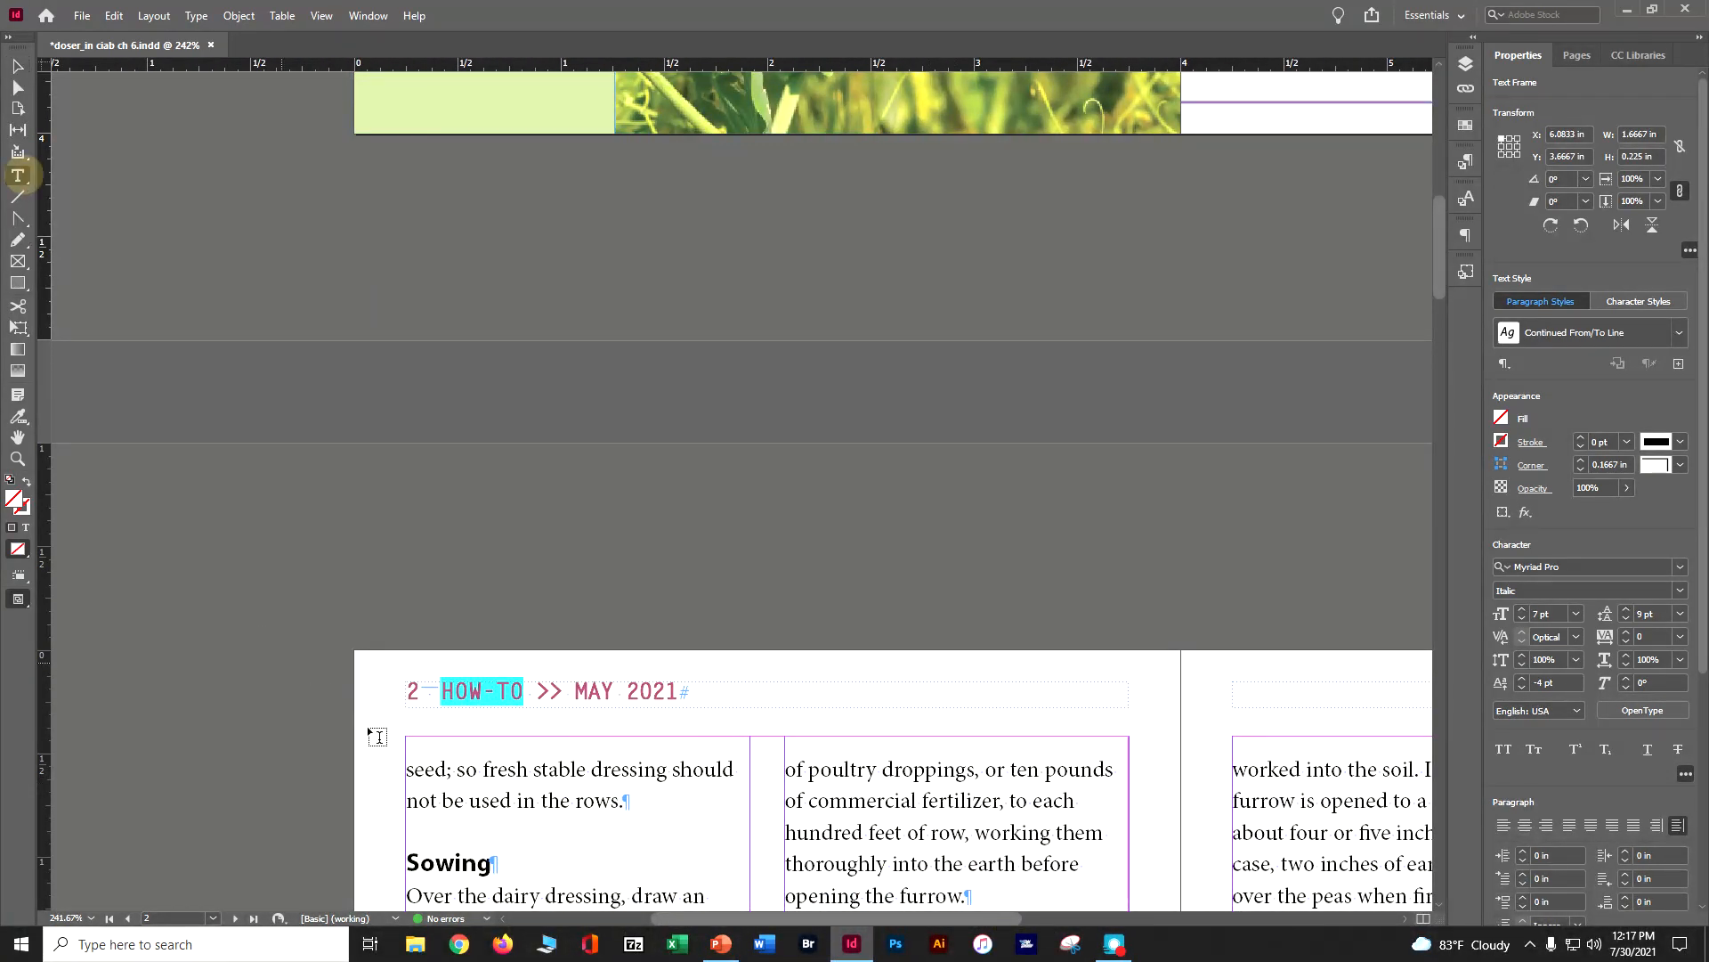
pyautogui.moveTo(406, 717); pyautogui.dragTo(753, 745)
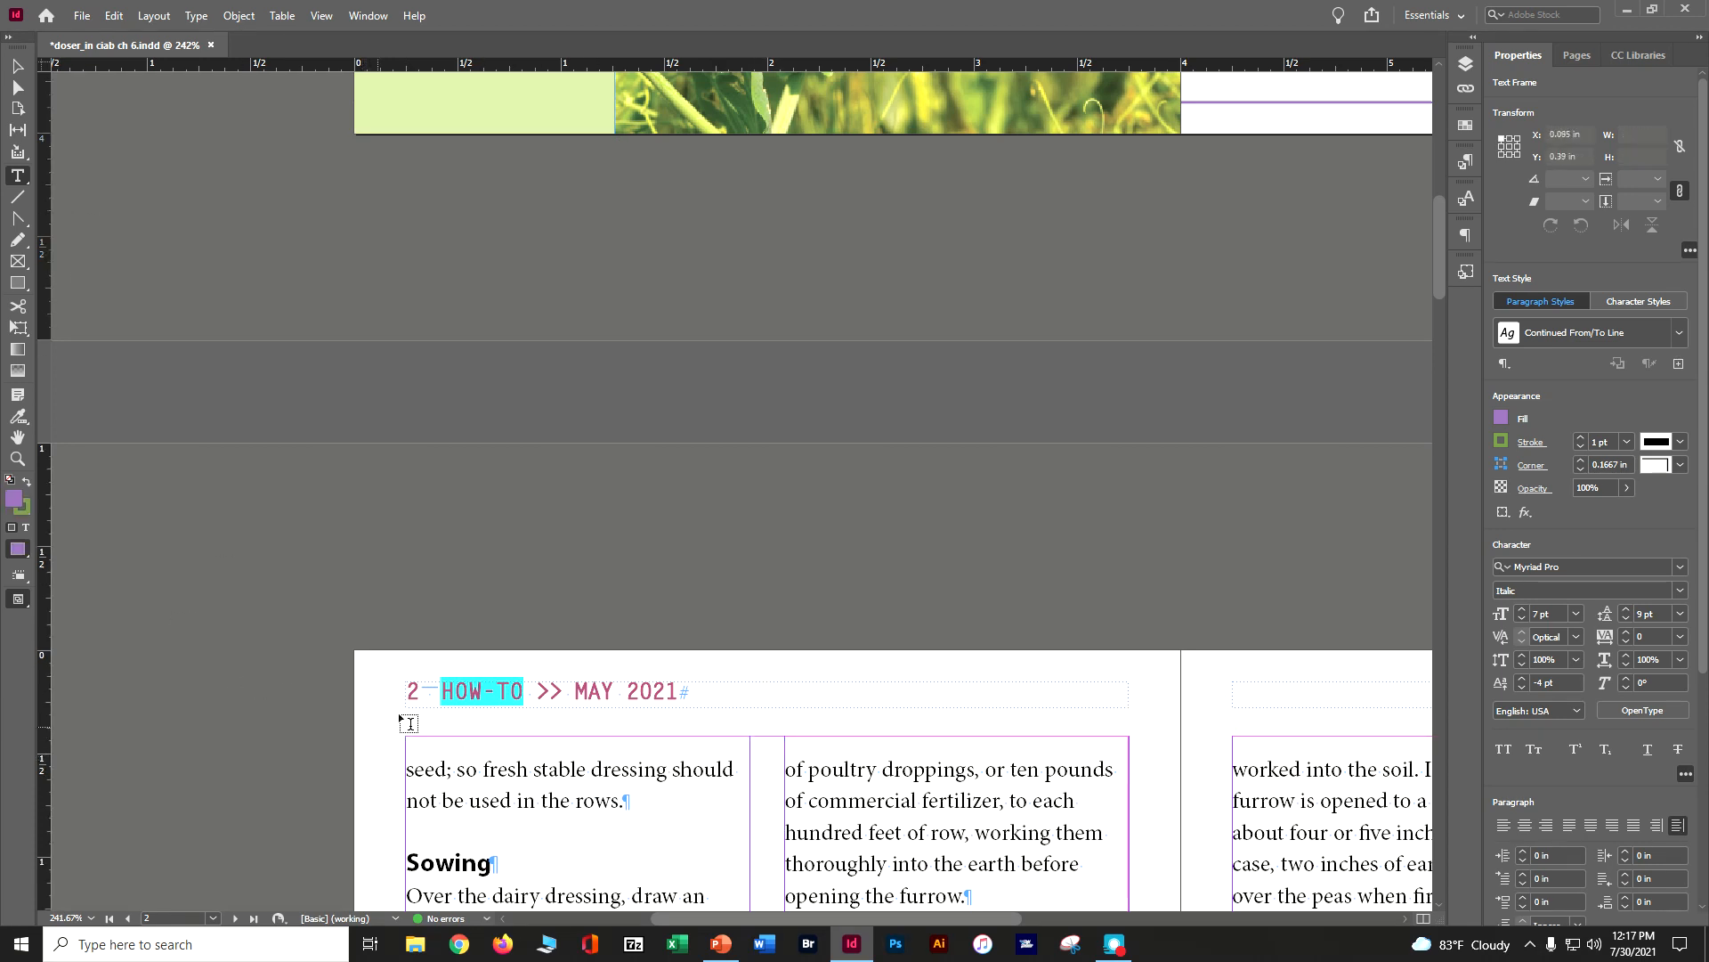
pyautogui.moveTo(382, 708); pyautogui.dragTo(745, 736)
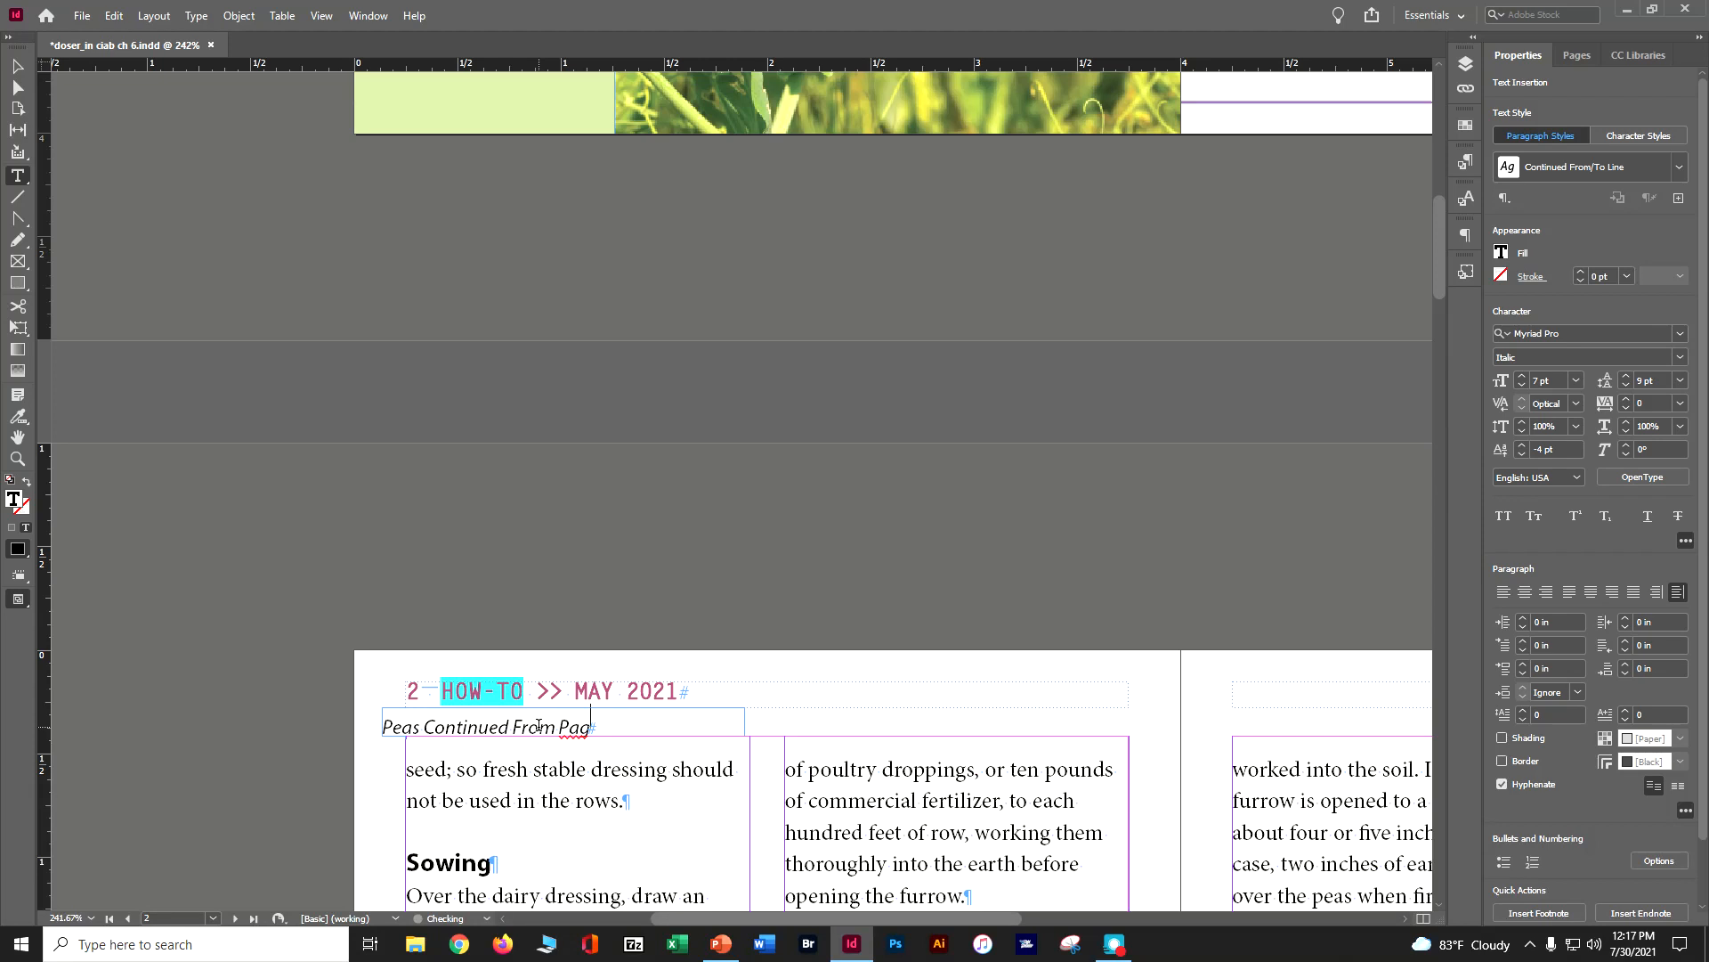
# Insert a Previous Page Number marker at the end of the "Peas Continued From Page" line
pyautogui.click(196, 15)
pyautogui.moveTo(259, 562)
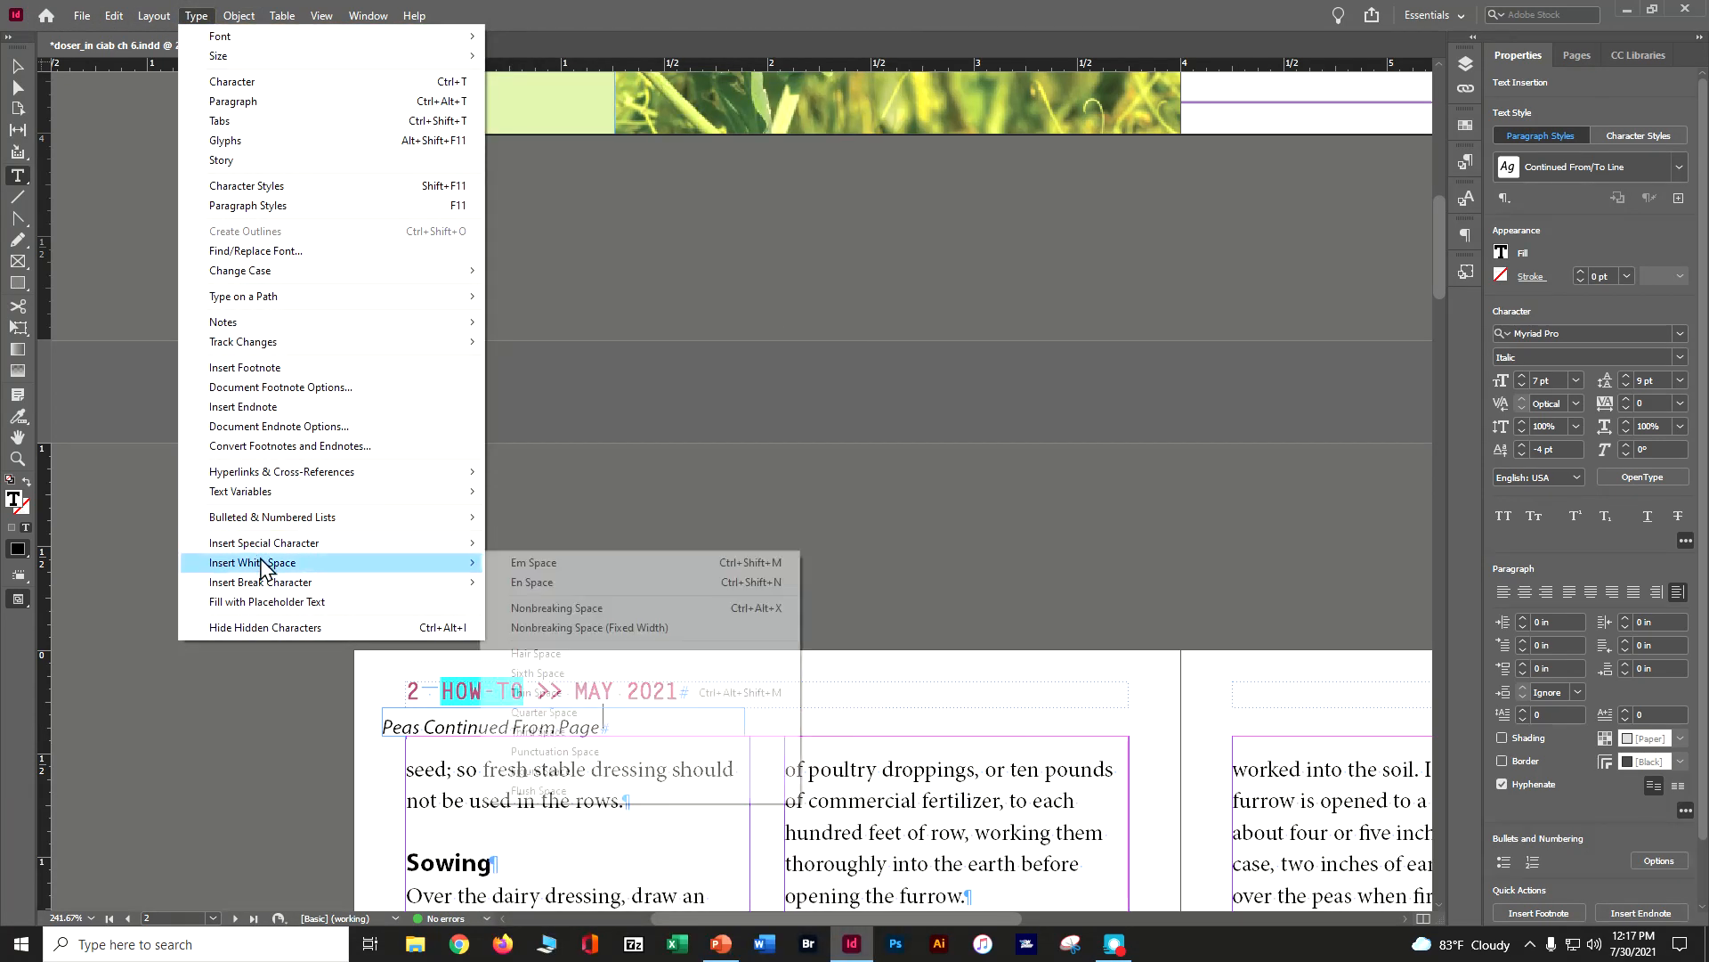
pyautogui.moveTo(431, 545)
pyautogui.moveTo(543, 562)
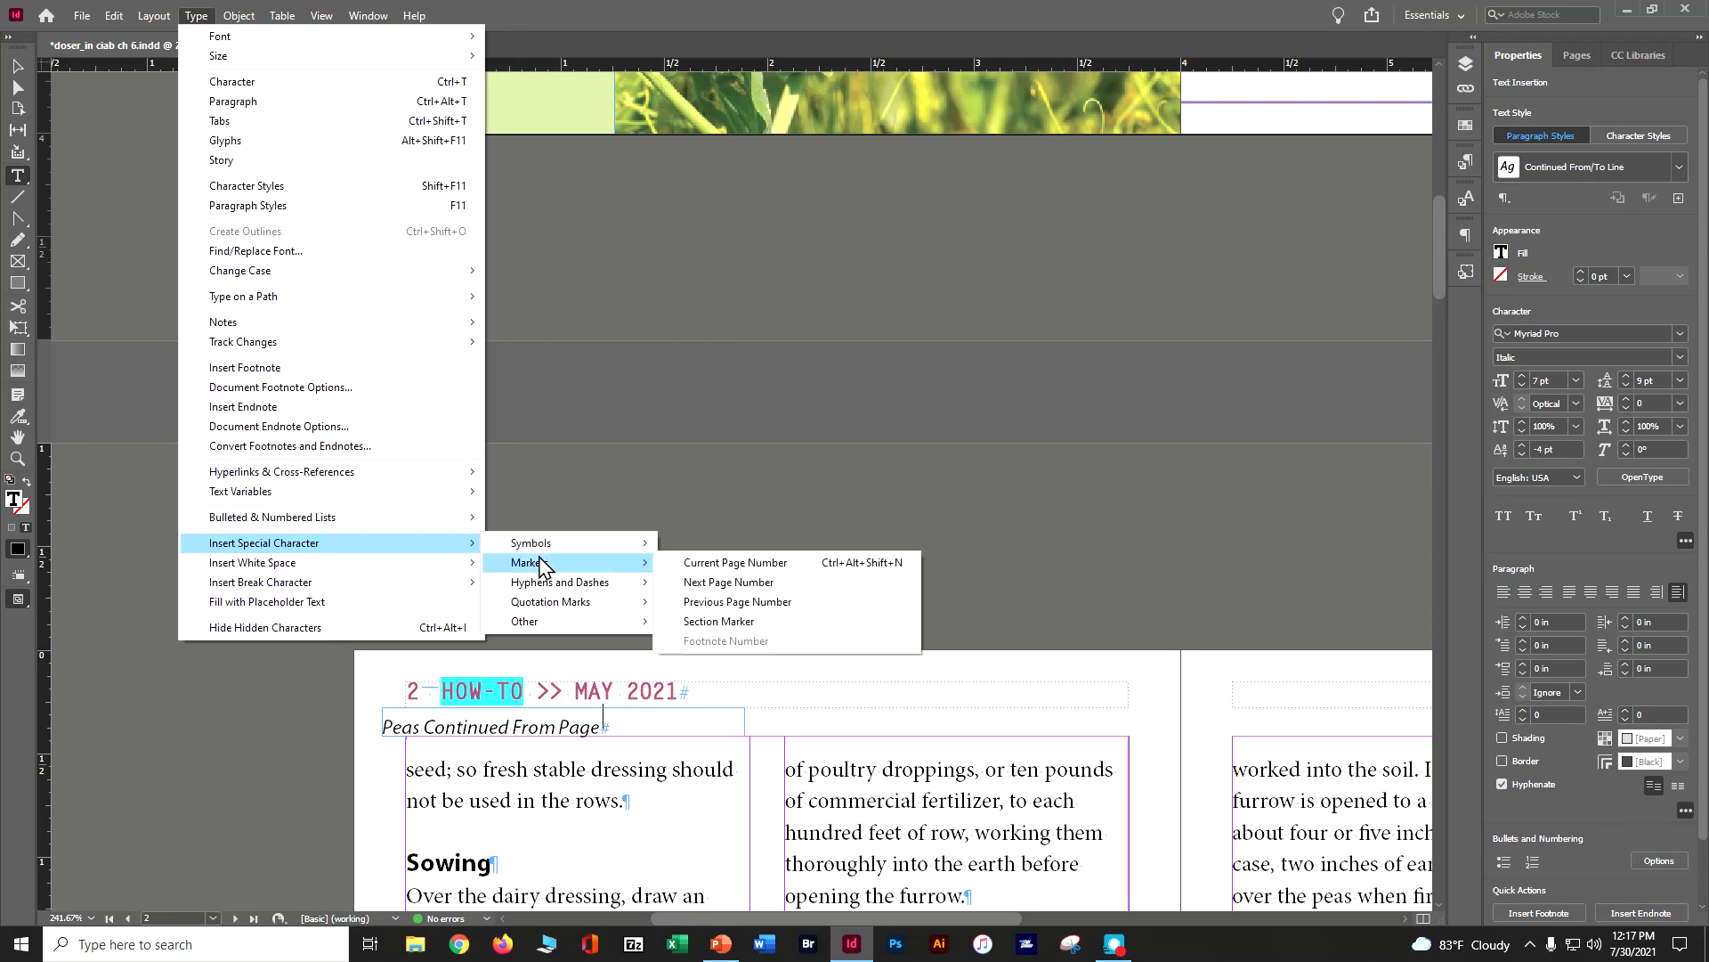
pyautogui.click(719, 601)
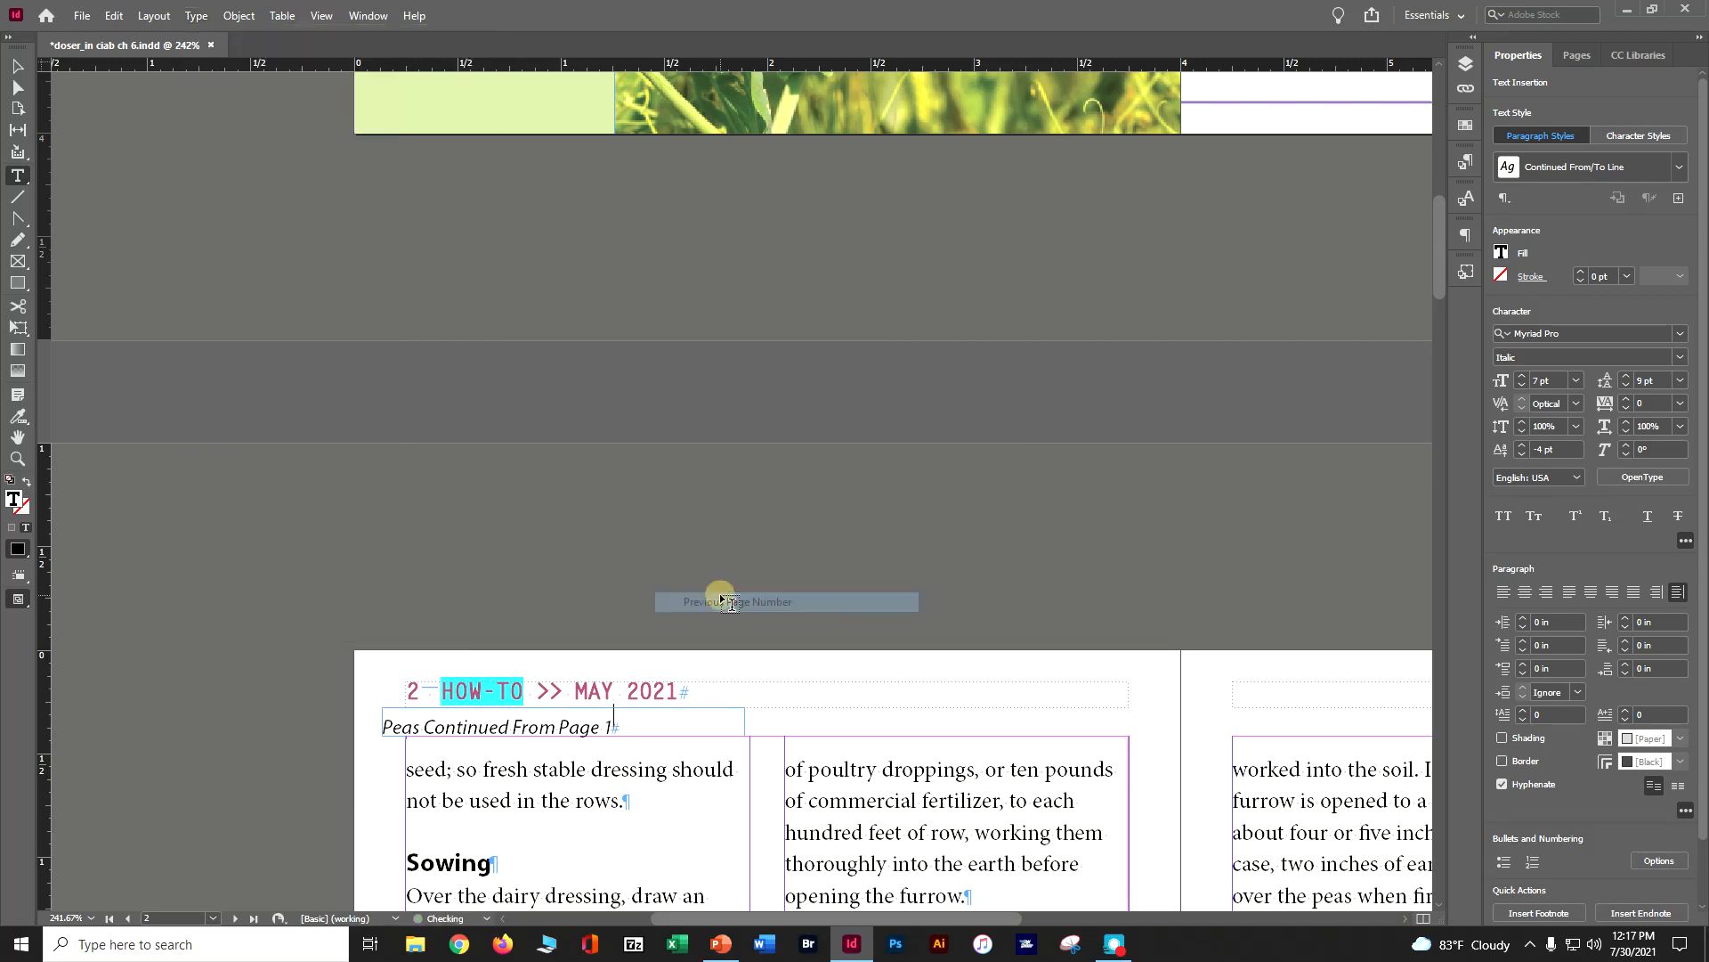
# Nudge the continued-from frame right to X 0.26 in, in line with the first column's edge on page 2
pyautogui.click(18, 87)
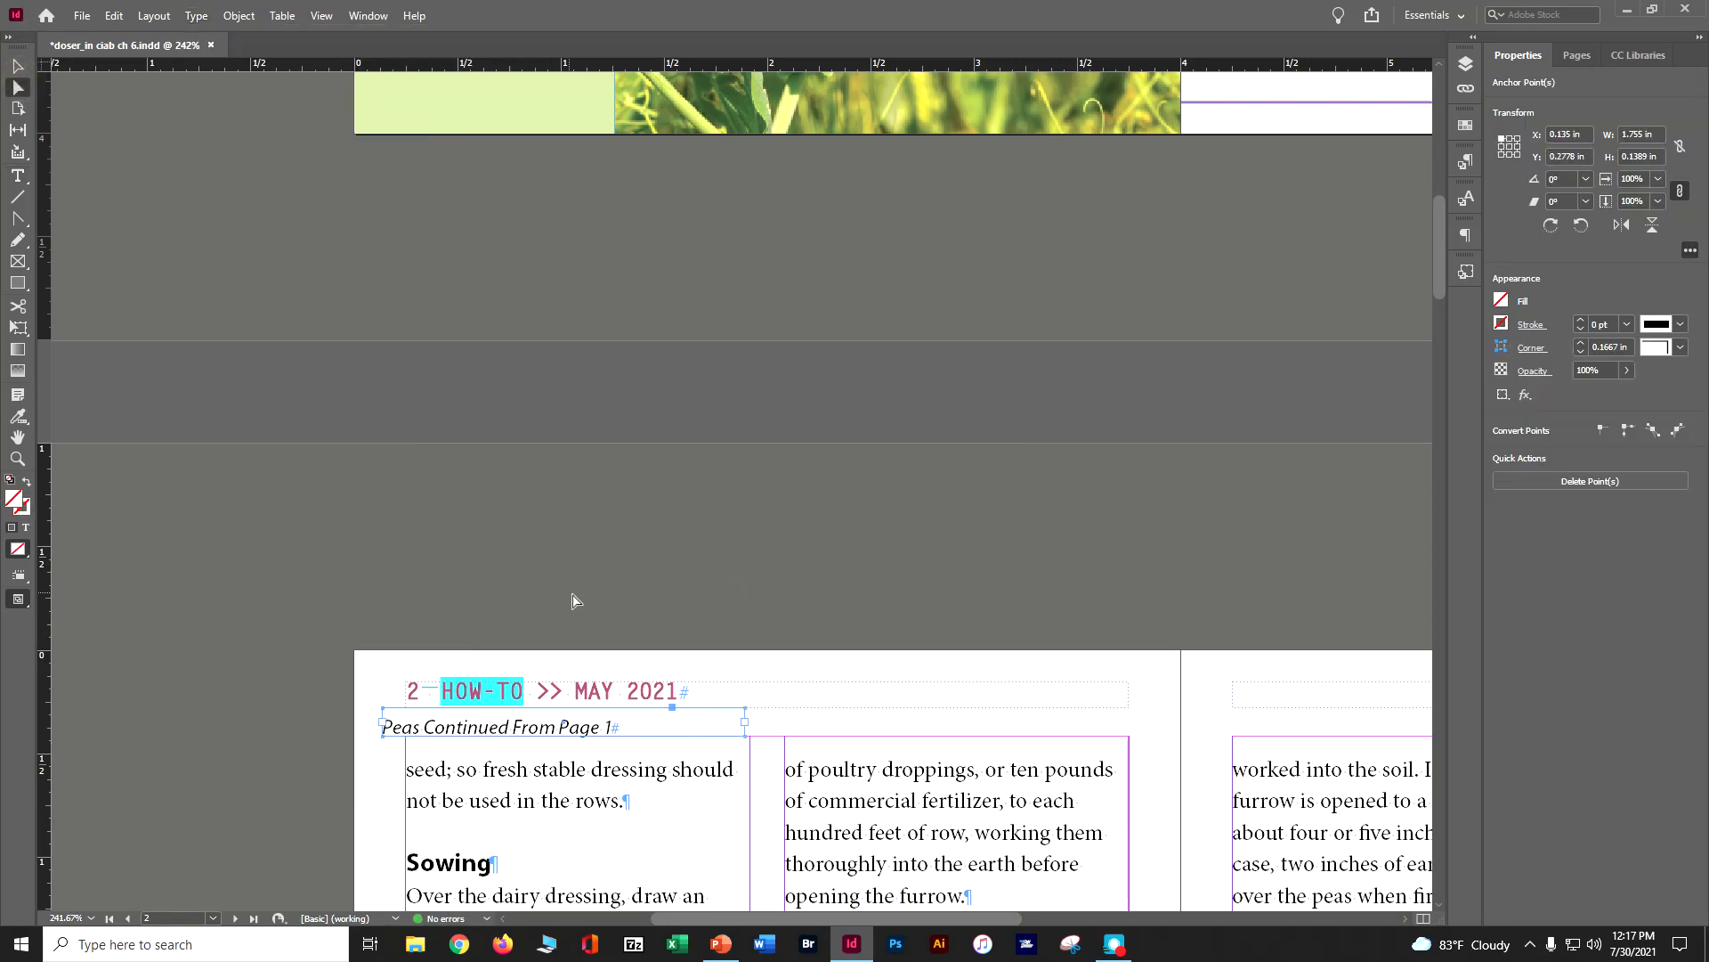
pyautogui.press('Right')
pyautogui.press('Right')
pyautogui.press('Right')
pyautogui.press('Right')
pyautogui.press('Right')
pyautogui.press('Right')
pyautogui.press('Right')
pyautogui.press('Right')
pyautogui.press('Right')
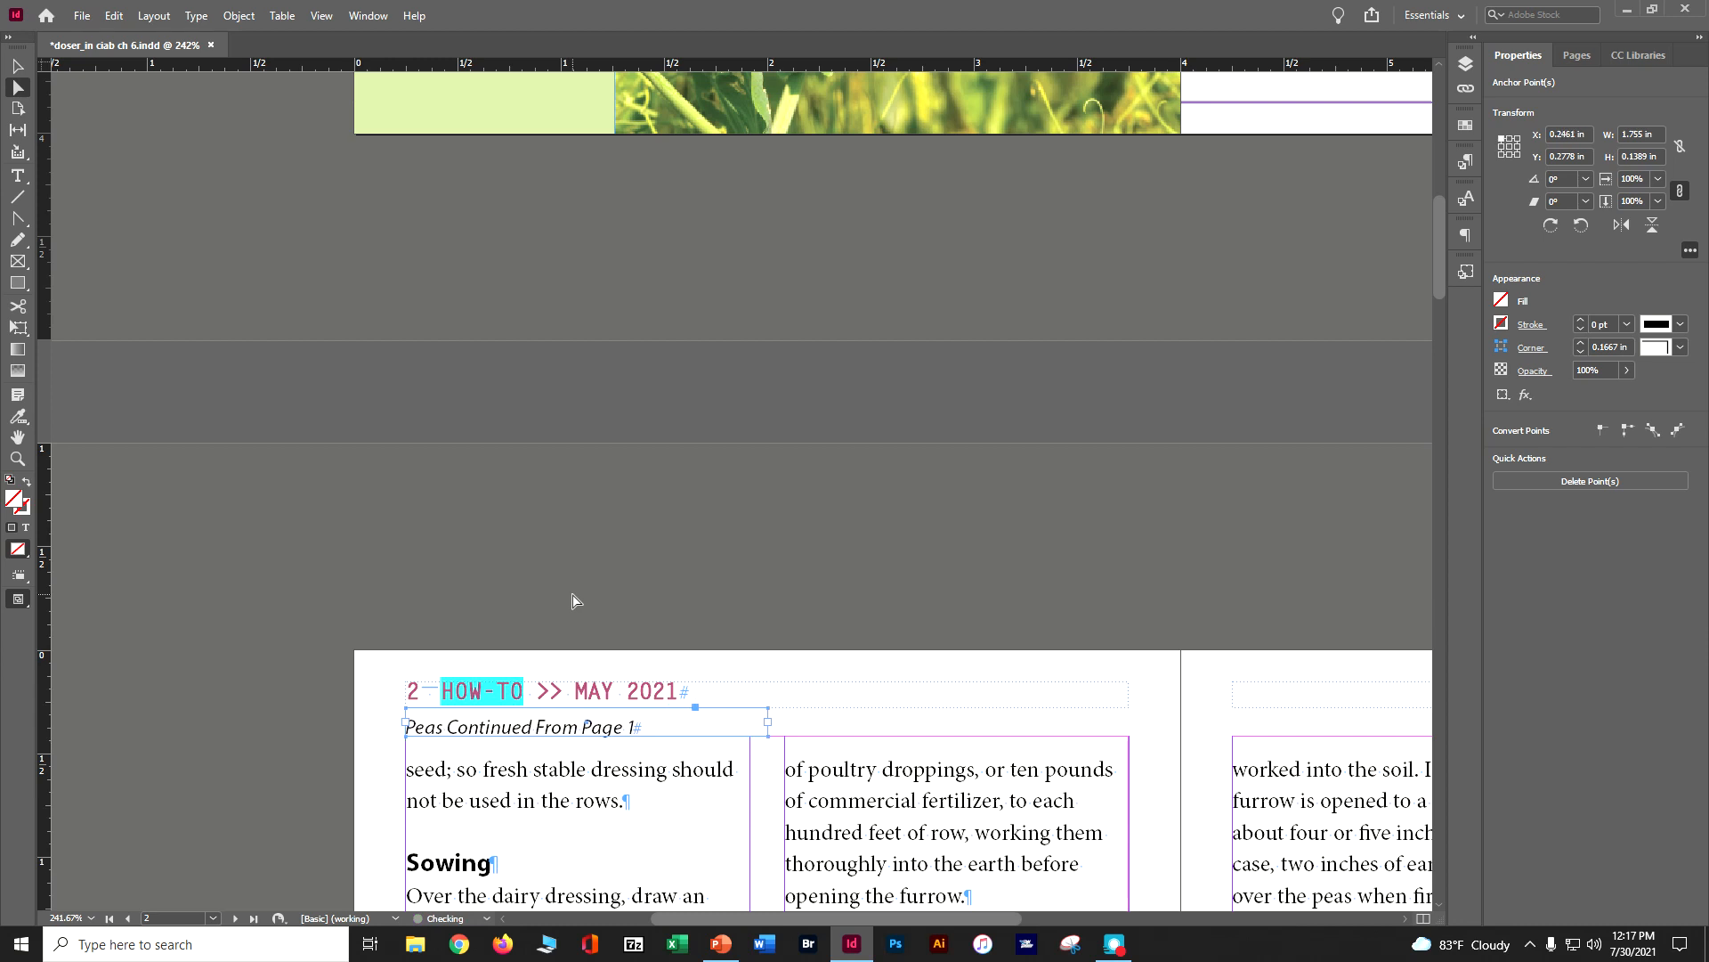
pyautogui.scroll(-3, 573, 601)
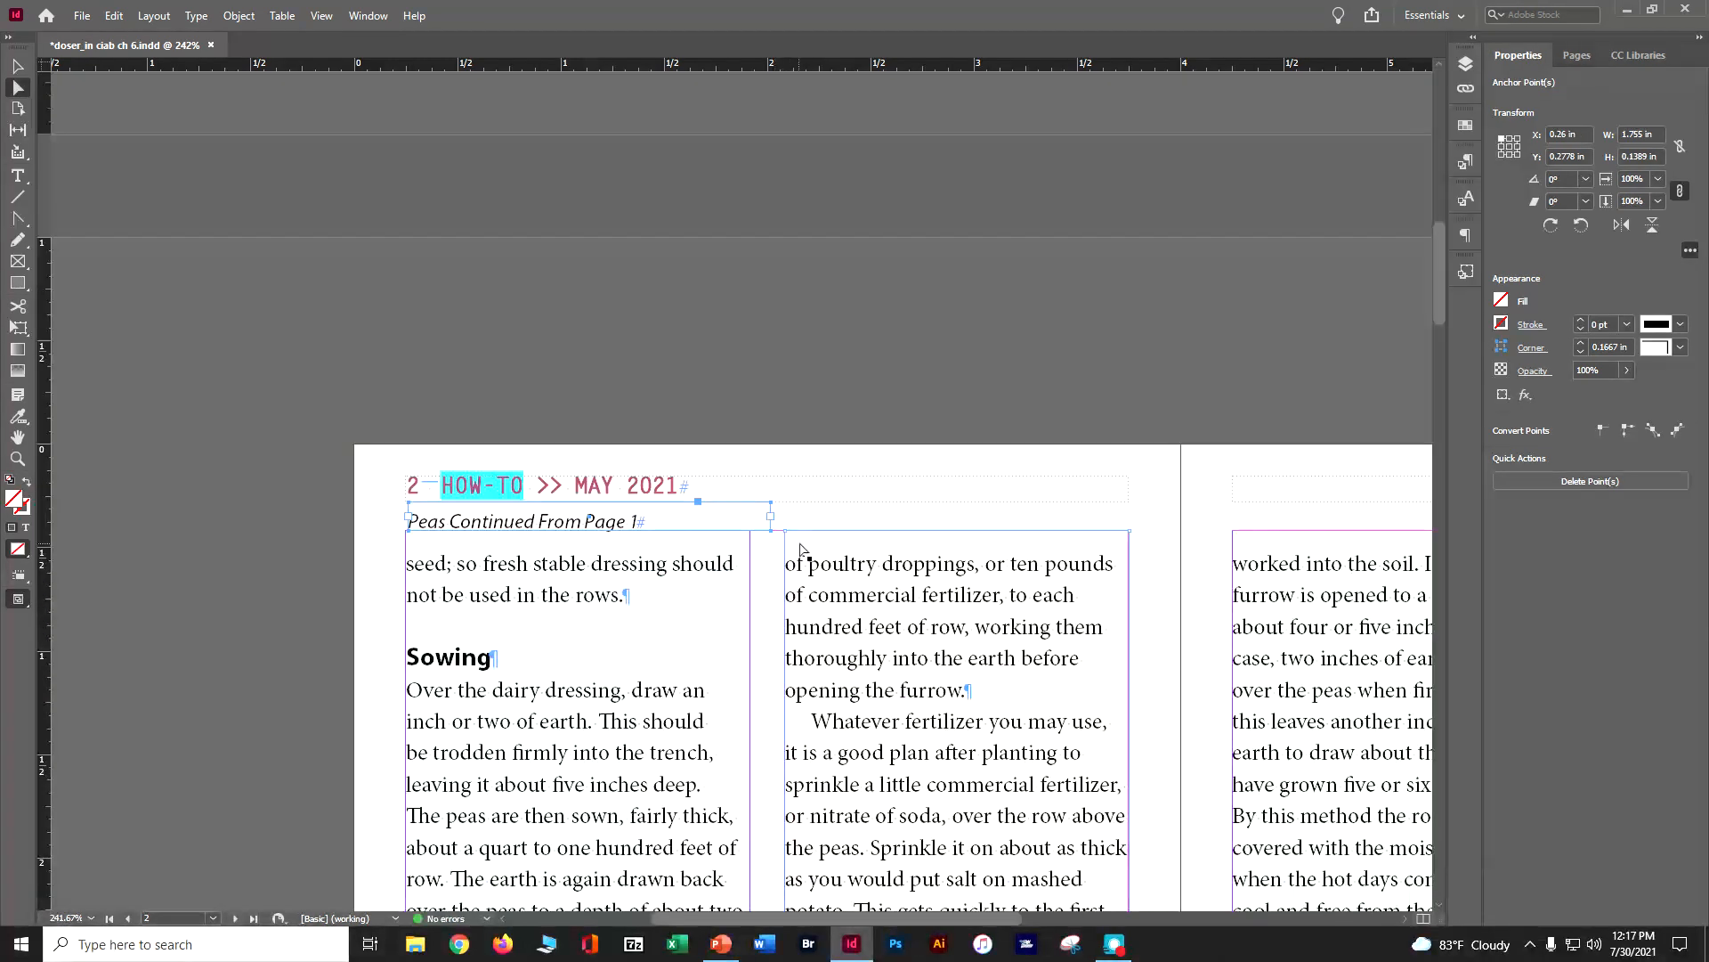
# Move page 2's continued-from frame down to X 0.25, Y 0.4167 in and refit the first column's frame beneath it at Y 0.5572 in
pyautogui.click(804, 570)
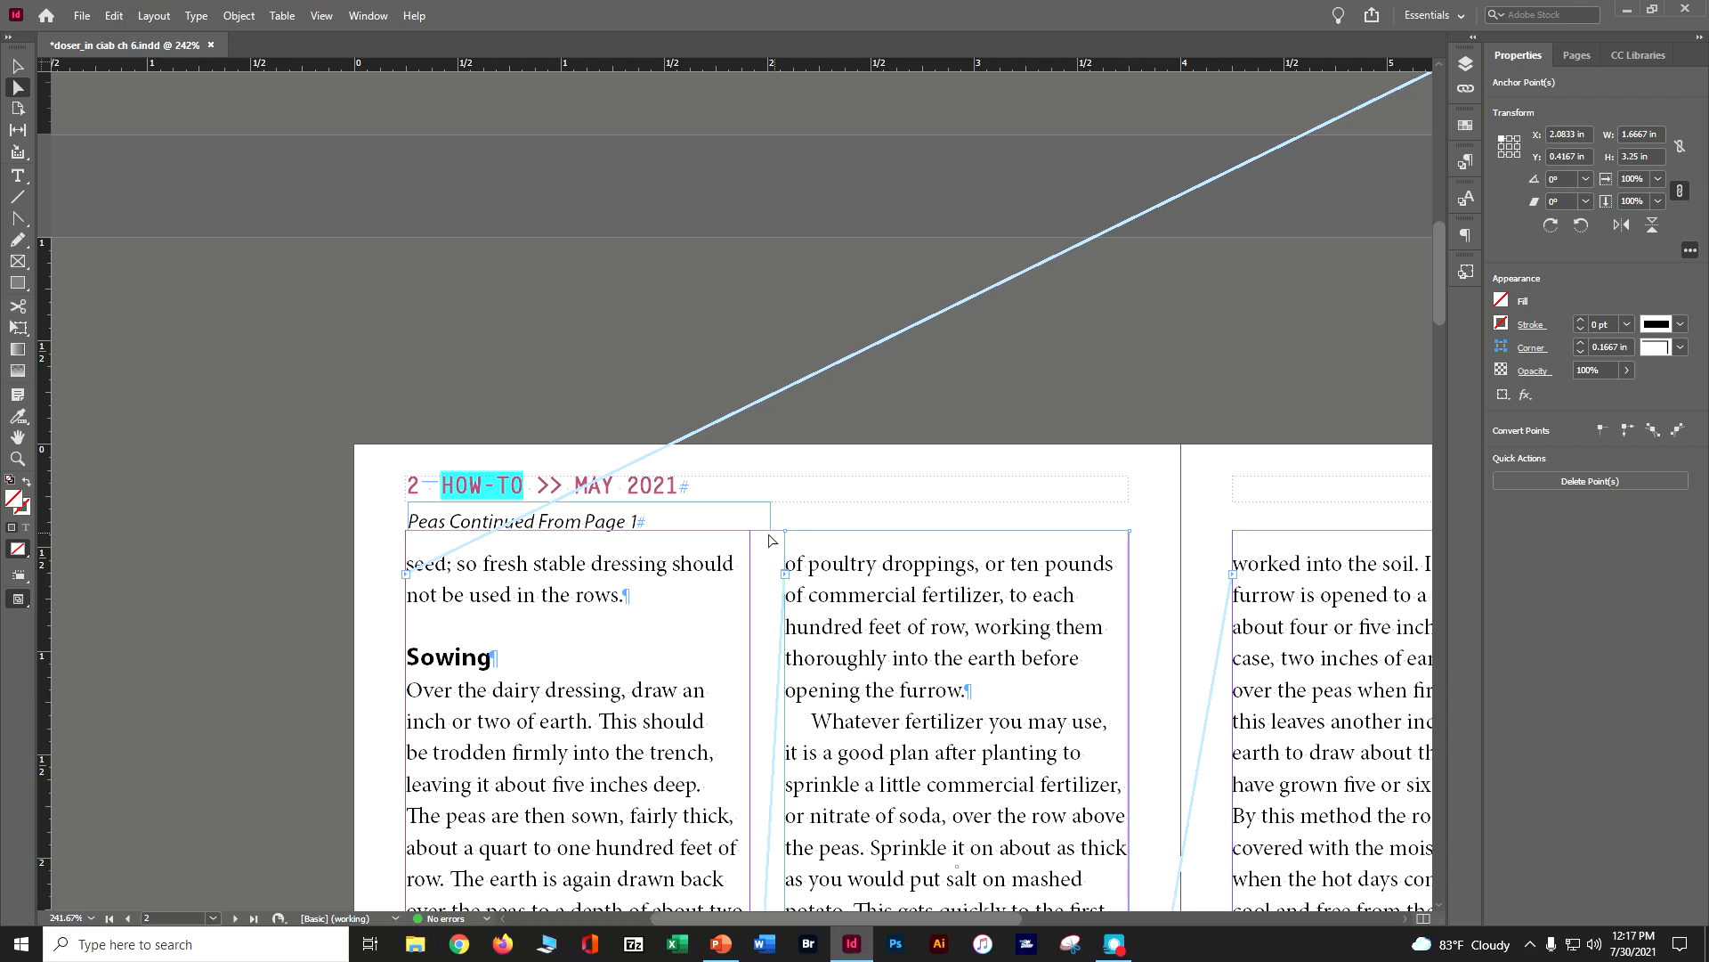
pyautogui.click(705, 563)
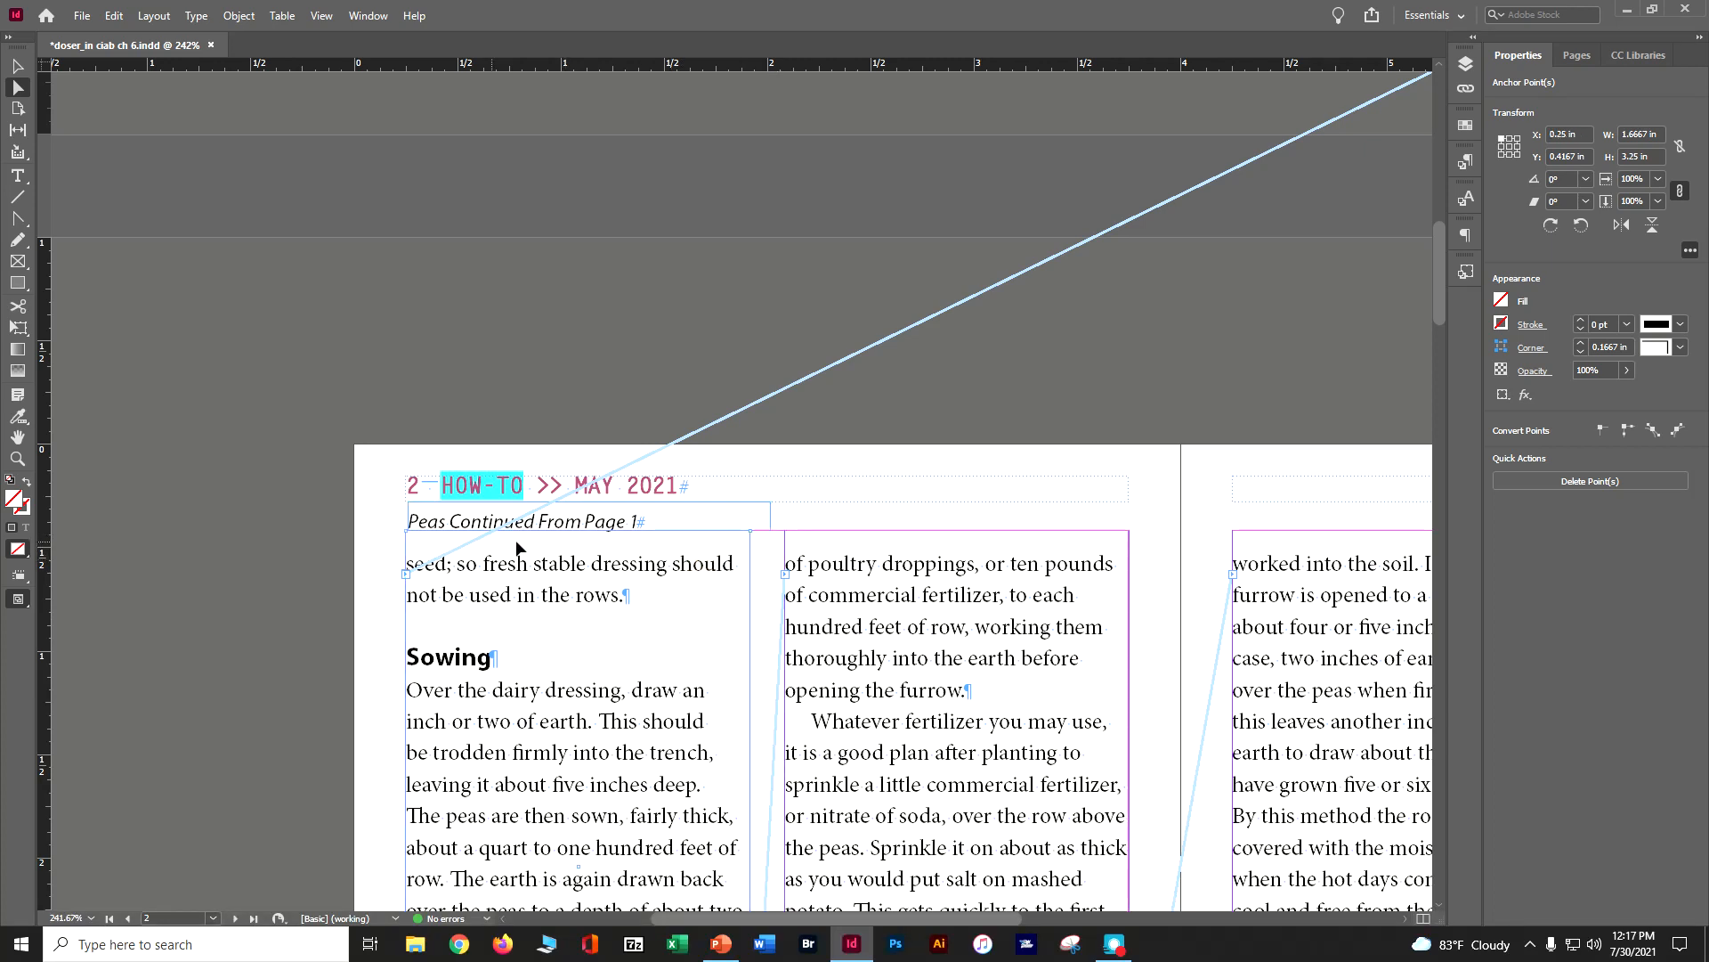
pyautogui.scroll(-1, 585, 534)
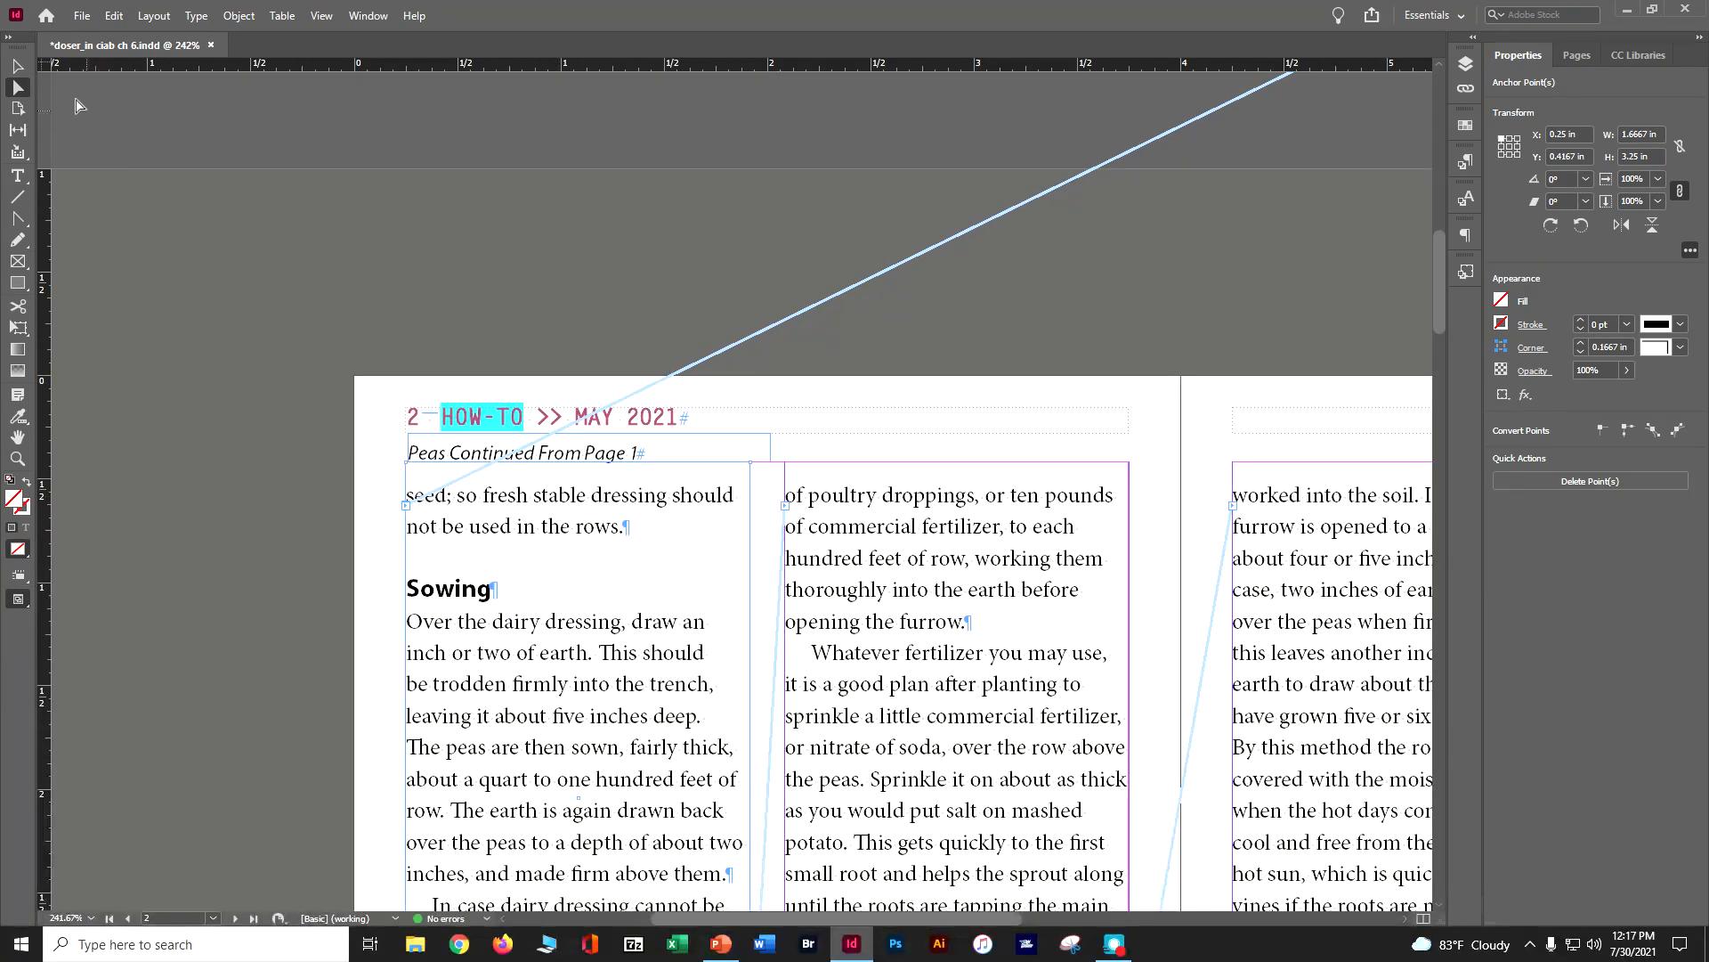
pyautogui.click(14, 66)
pyautogui.moveTo(574, 466); pyautogui.dragTo(613, 482)
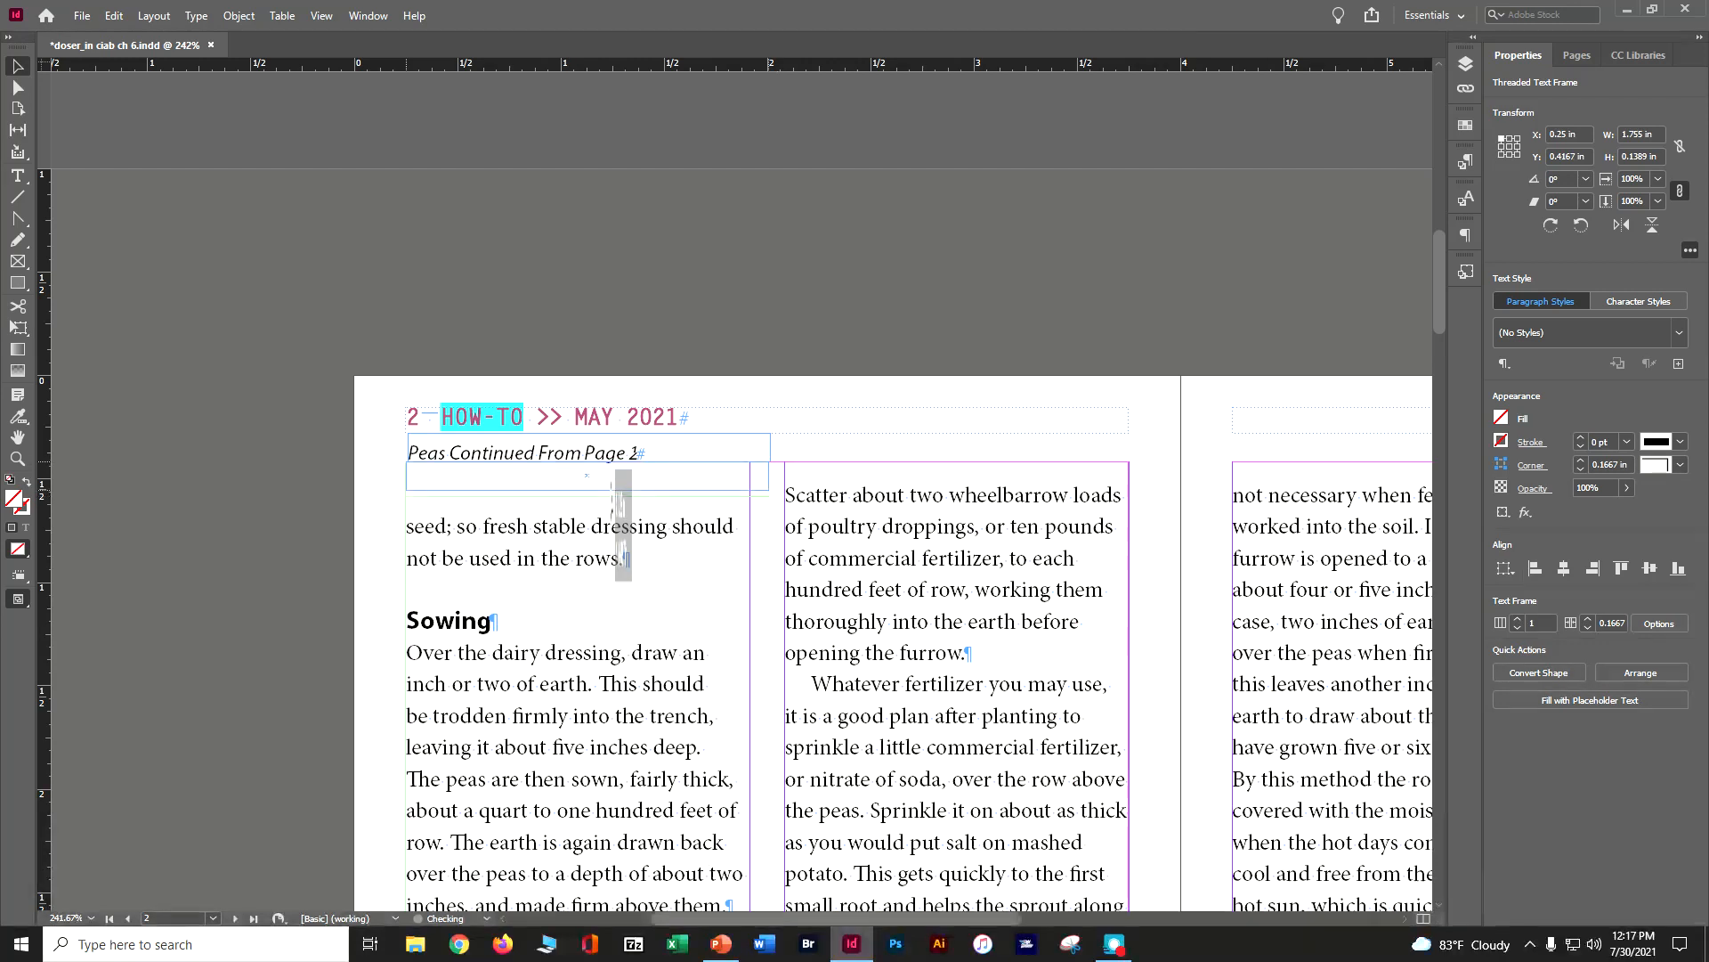
pyautogui.click(607, 500)
pyautogui.press('Up')
pyautogui.press('Up')
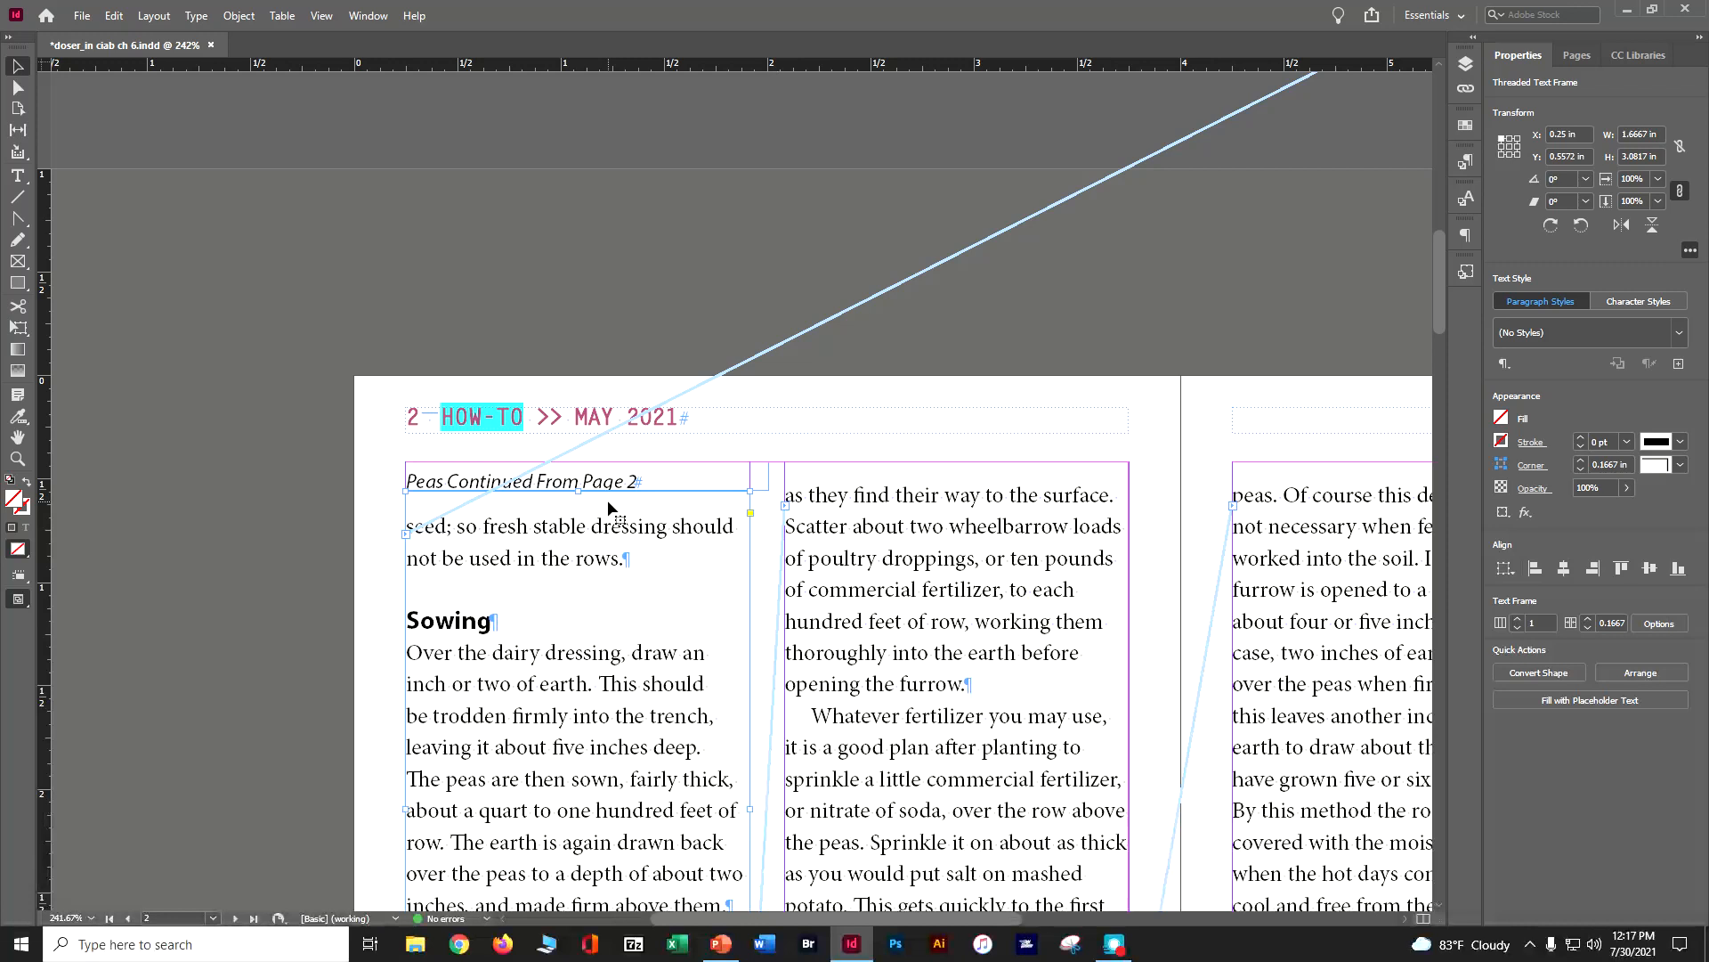
# Insert a forced line break before "to the peas" in the pink quote box on page 6
pyautogui.scroll(-1, 917, 571)
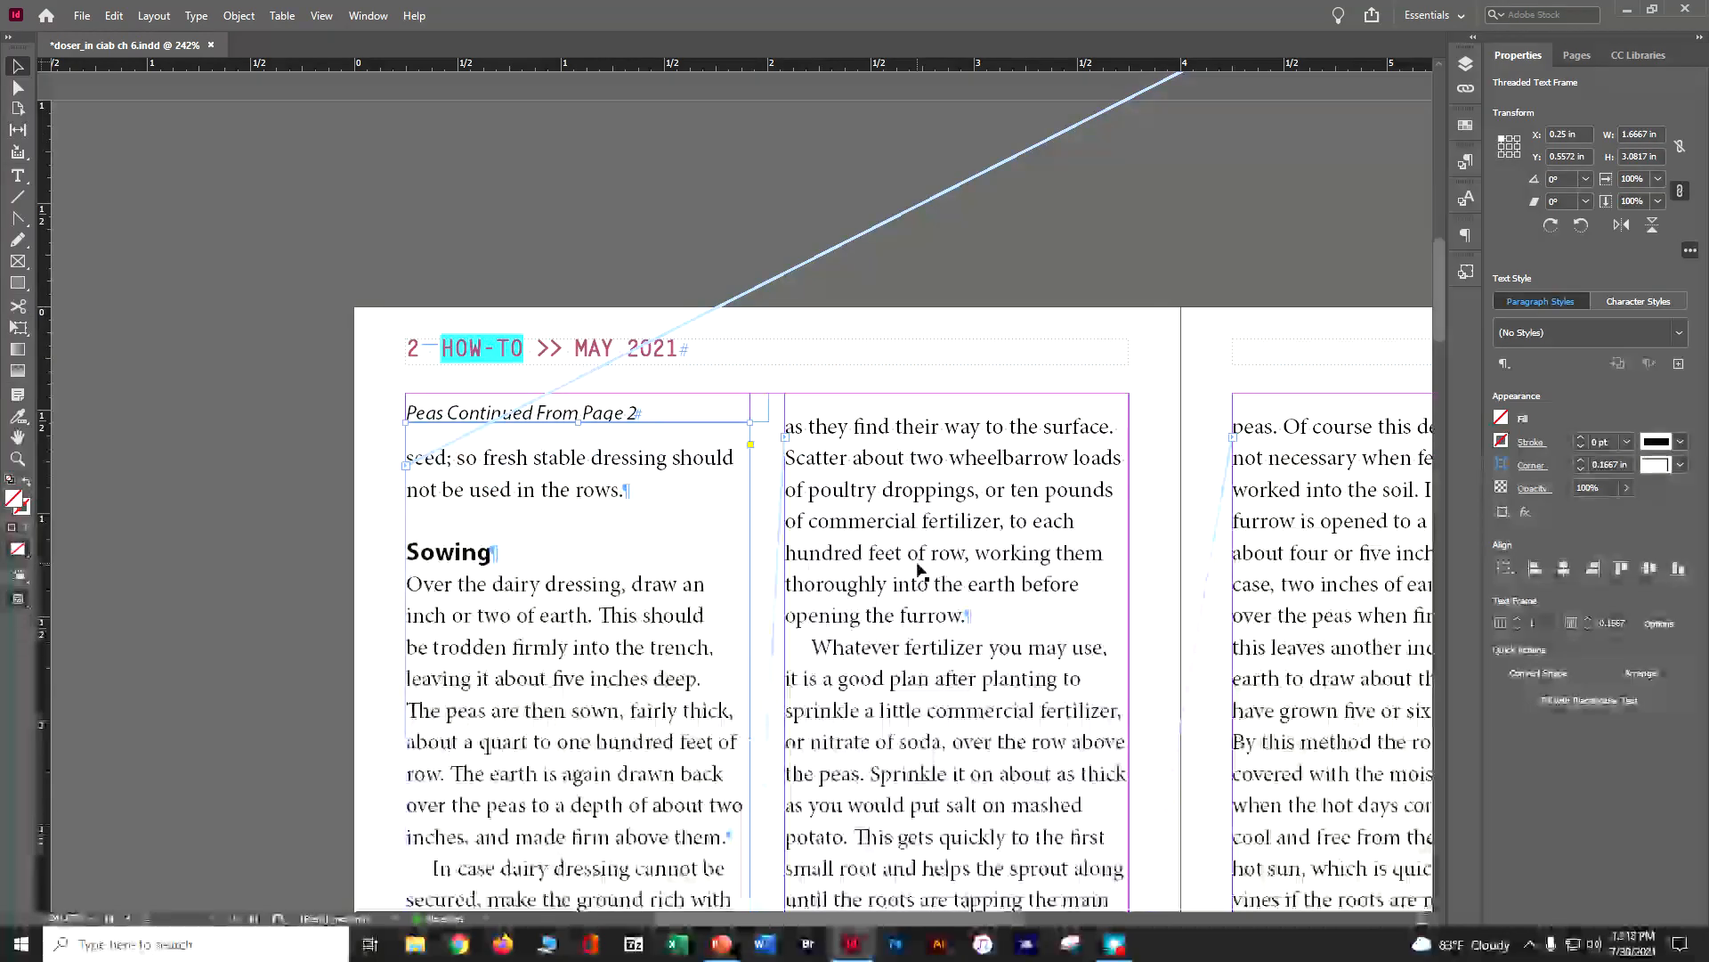
pyautogui.scroll(-20, 917, 571)
pyautogui.scroll(-11, 917, 570)
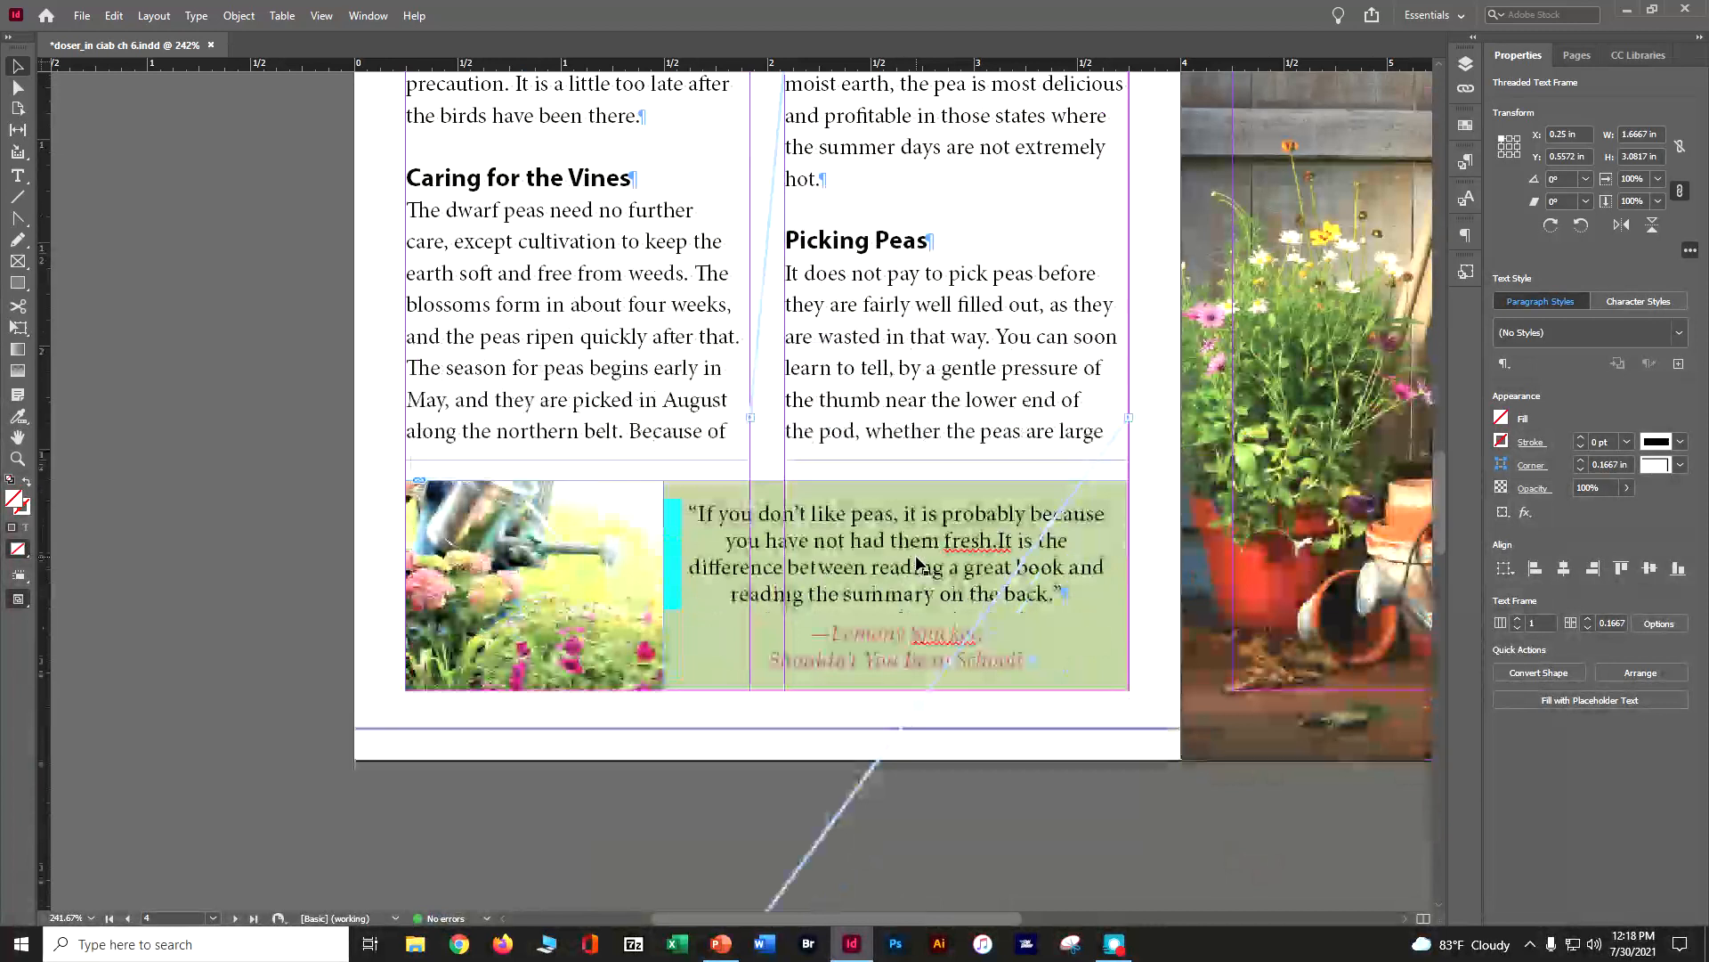
pyautogui.click(982, 547)
pyautogui.doubleClick(982, 547)
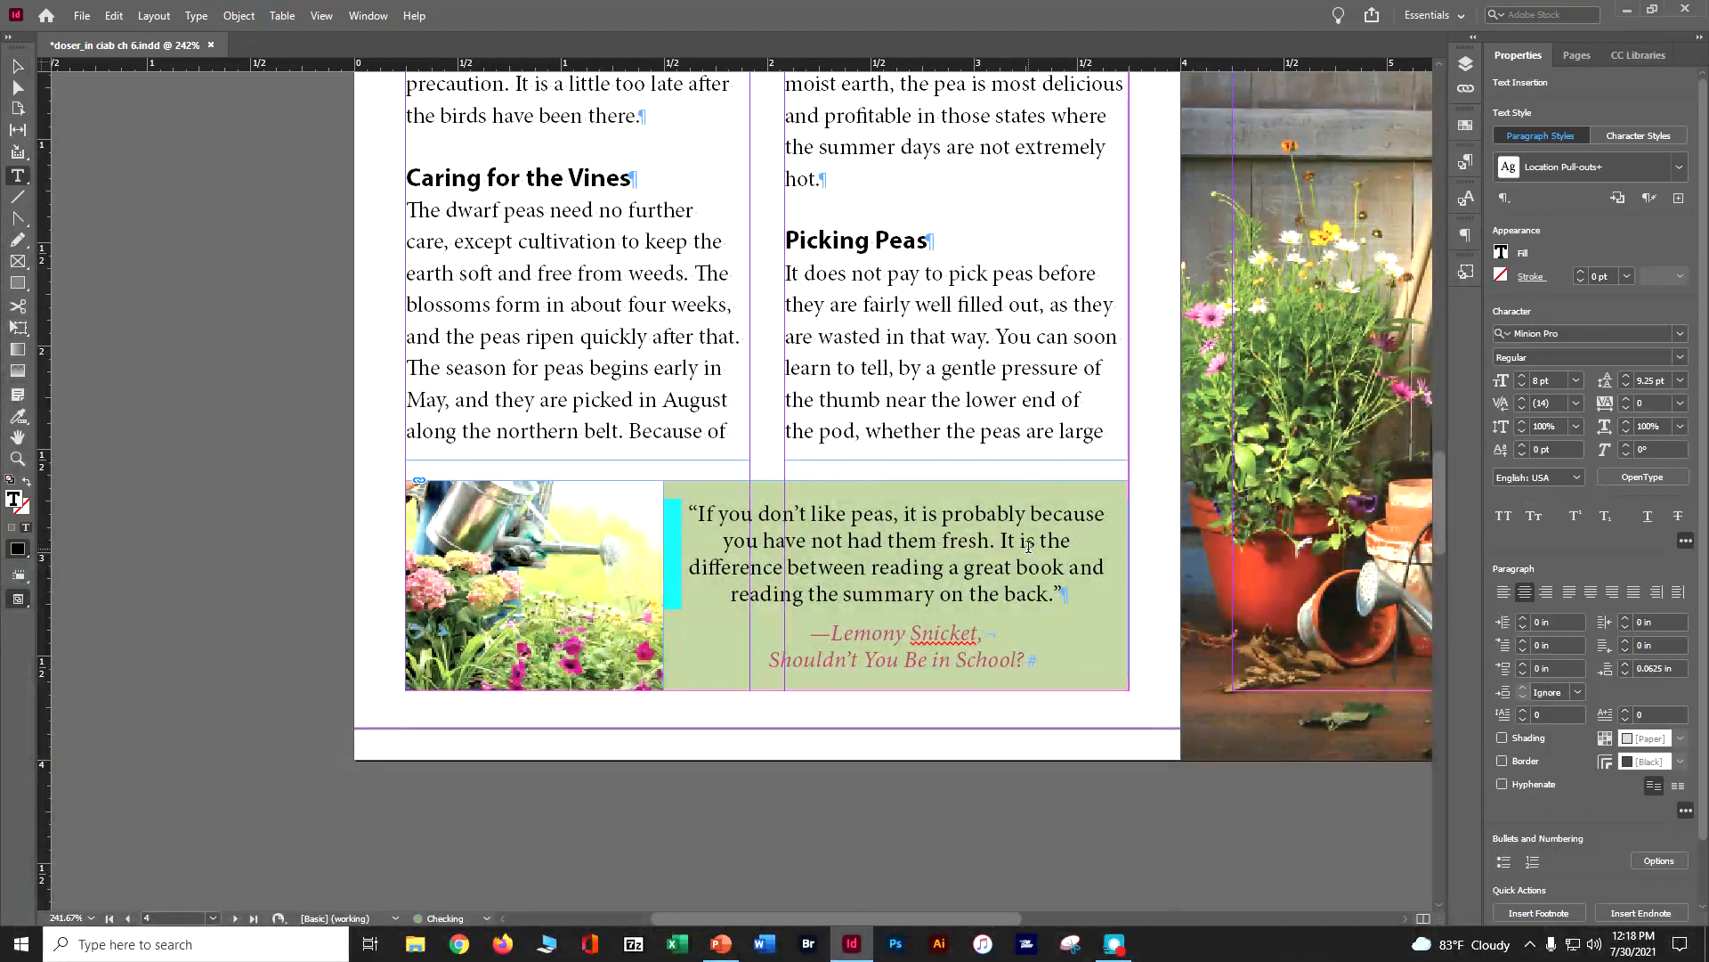
pyautogui.scroll(-10, 893, 598)
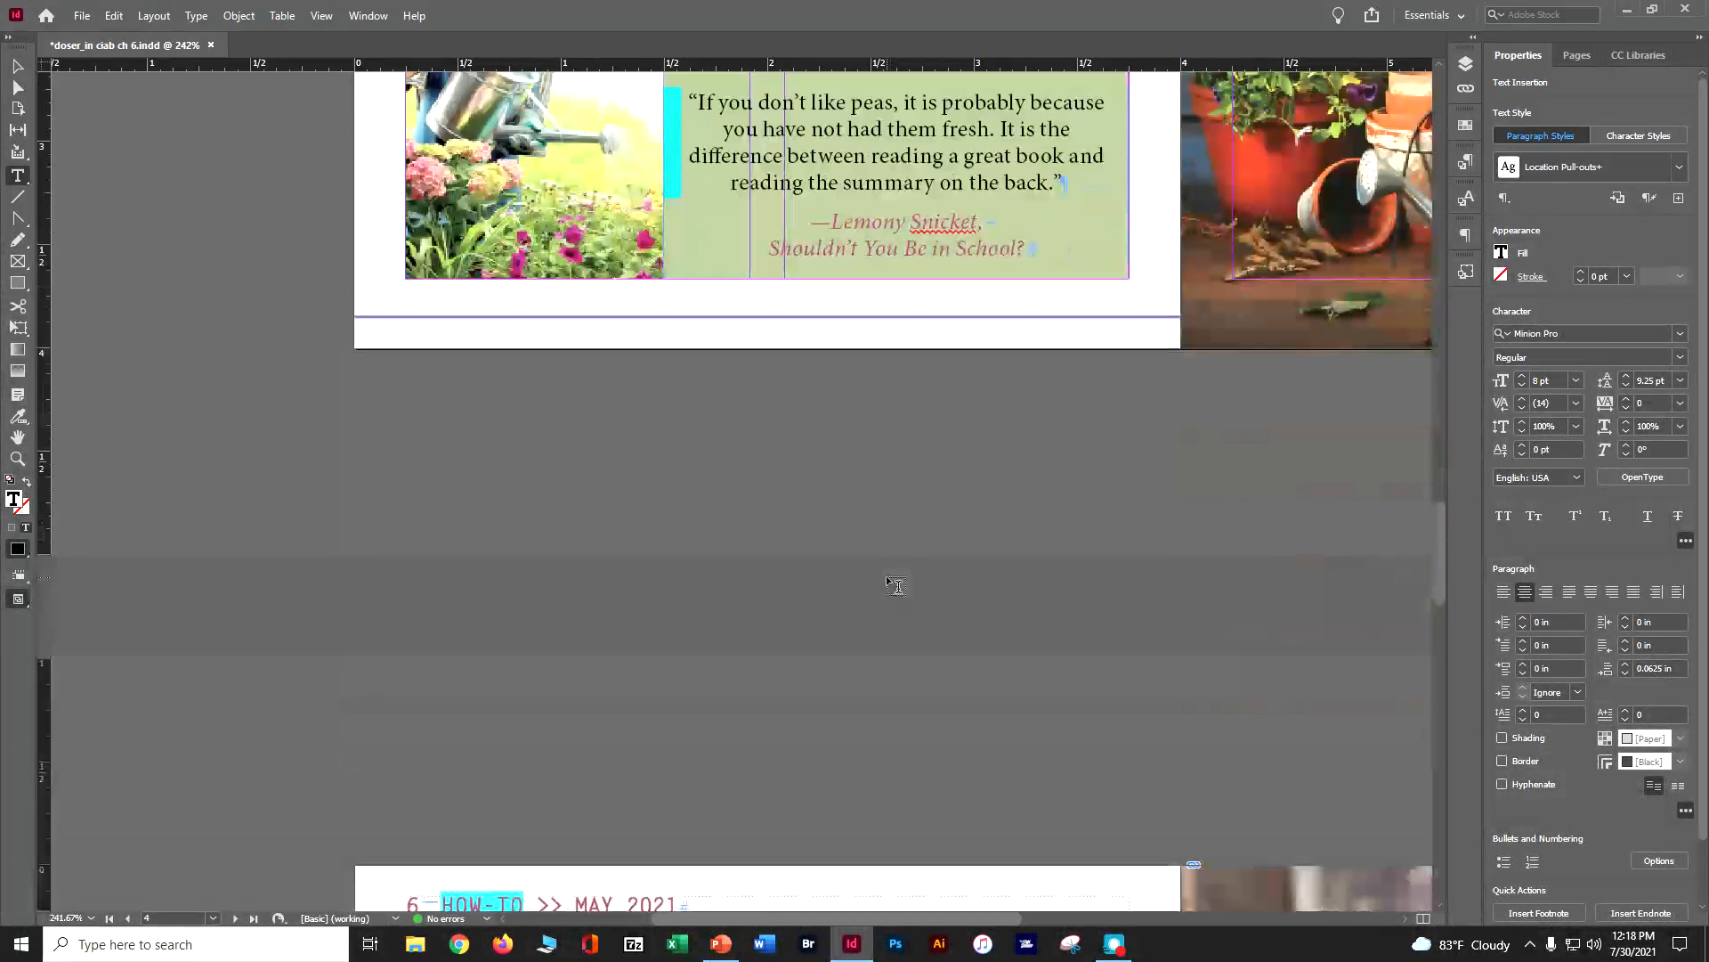
pyautogui.scroll(-3, 902, 580)
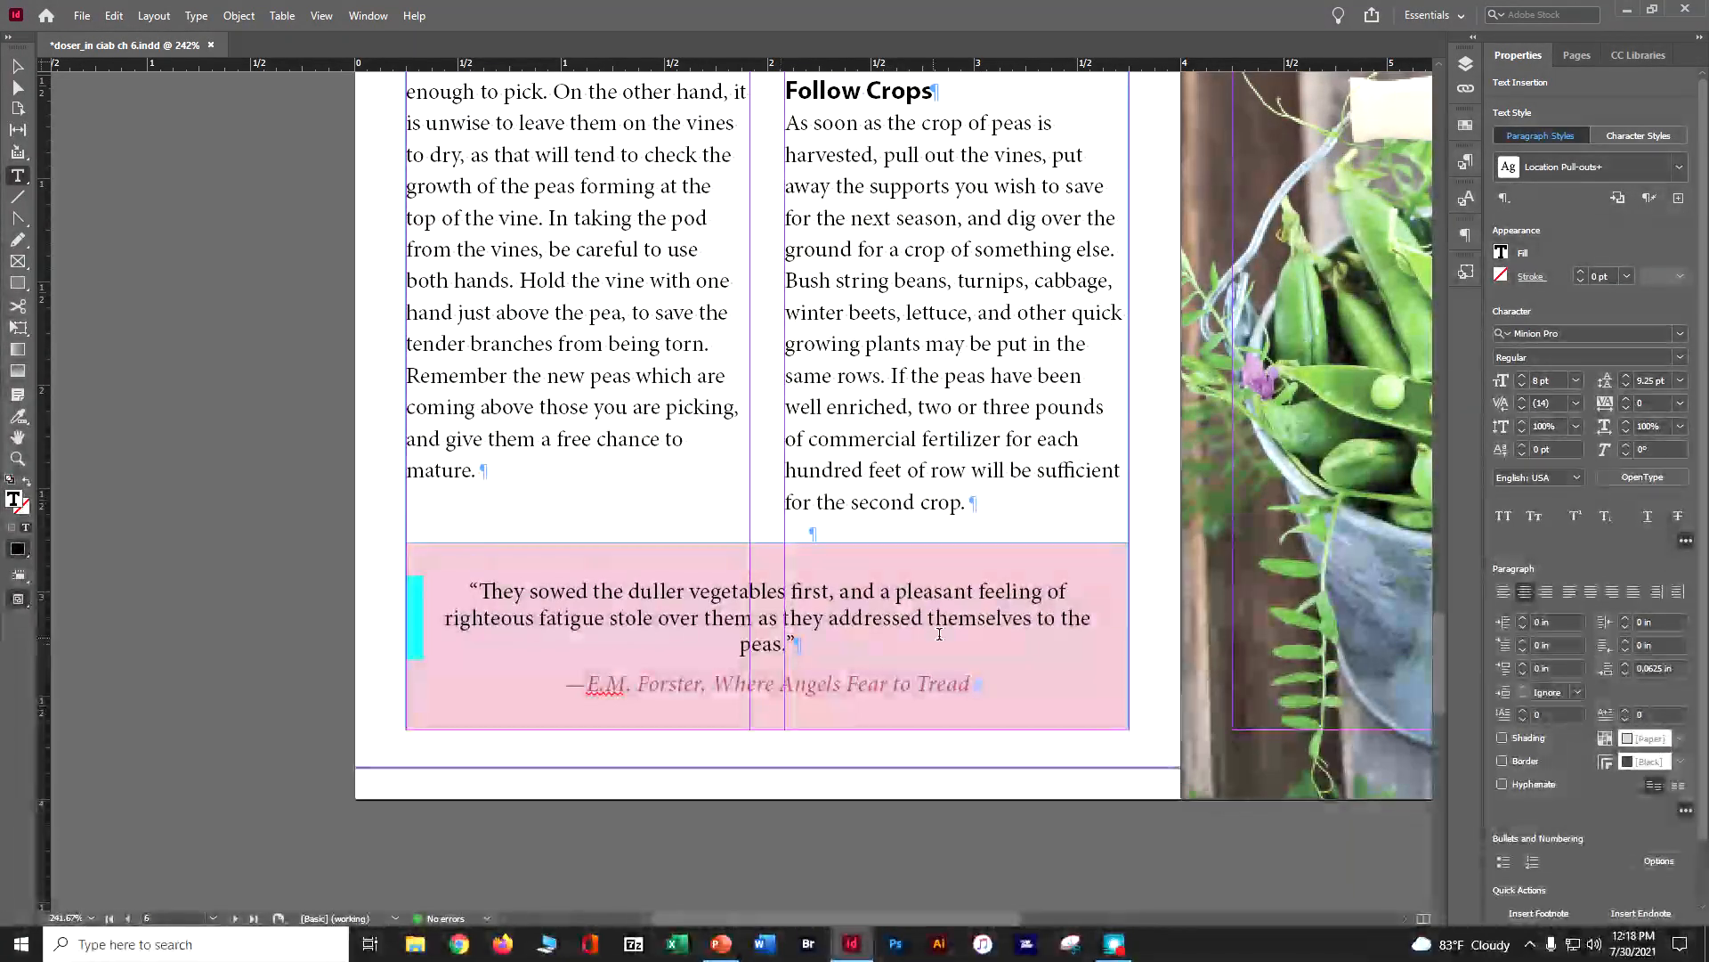
pyautogui.click(1026, 622)
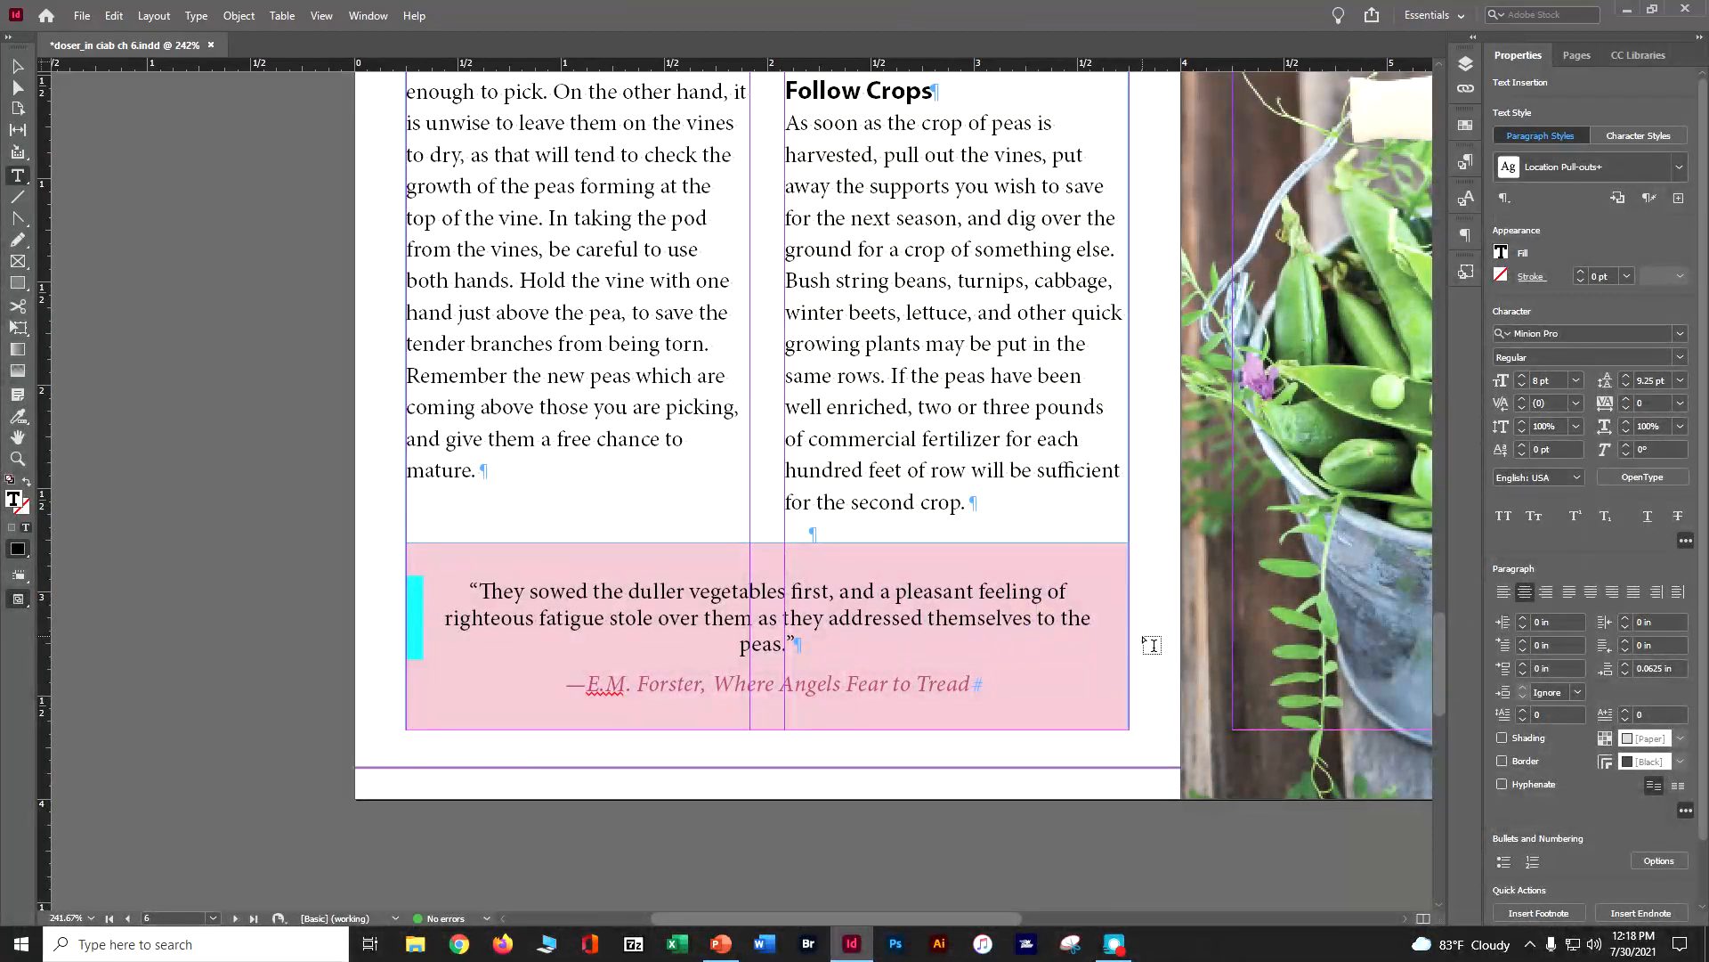
pyautogui.hotkey('shift', 'Return')
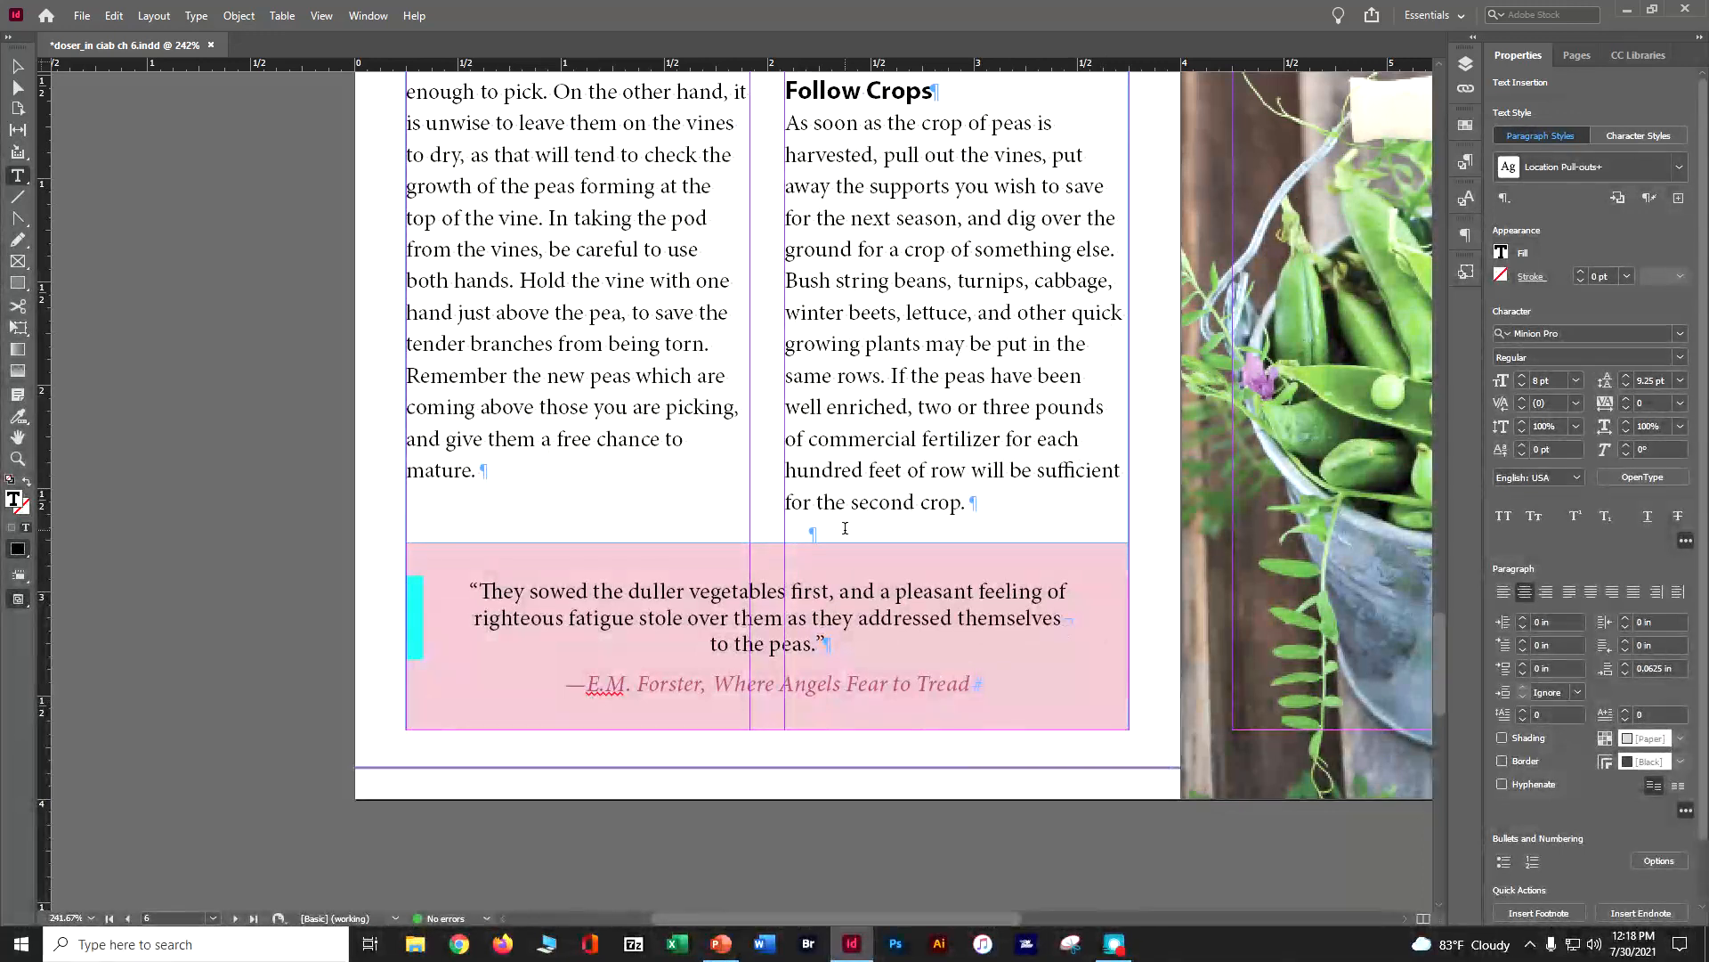
# Examine the text flow from page 8 back to the opening spread, fitting the page in the window along the way
pyautogui.scroll(-10, 845, 527)
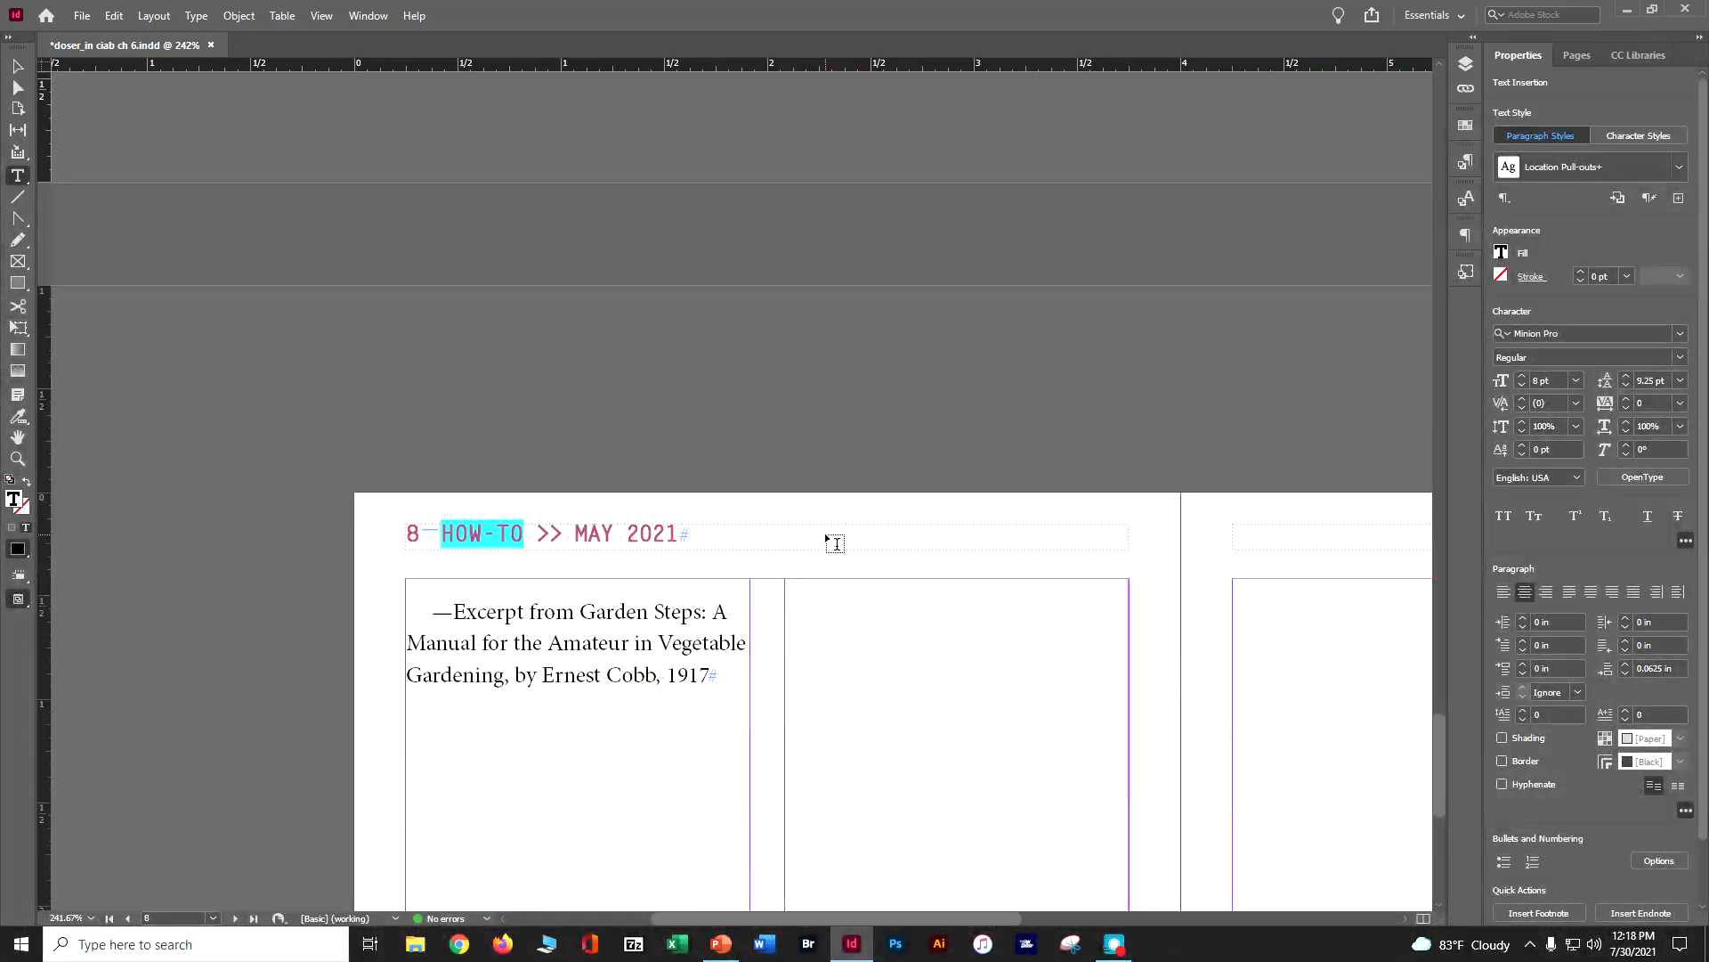
pyautogui.scroll(10, 834, 542)
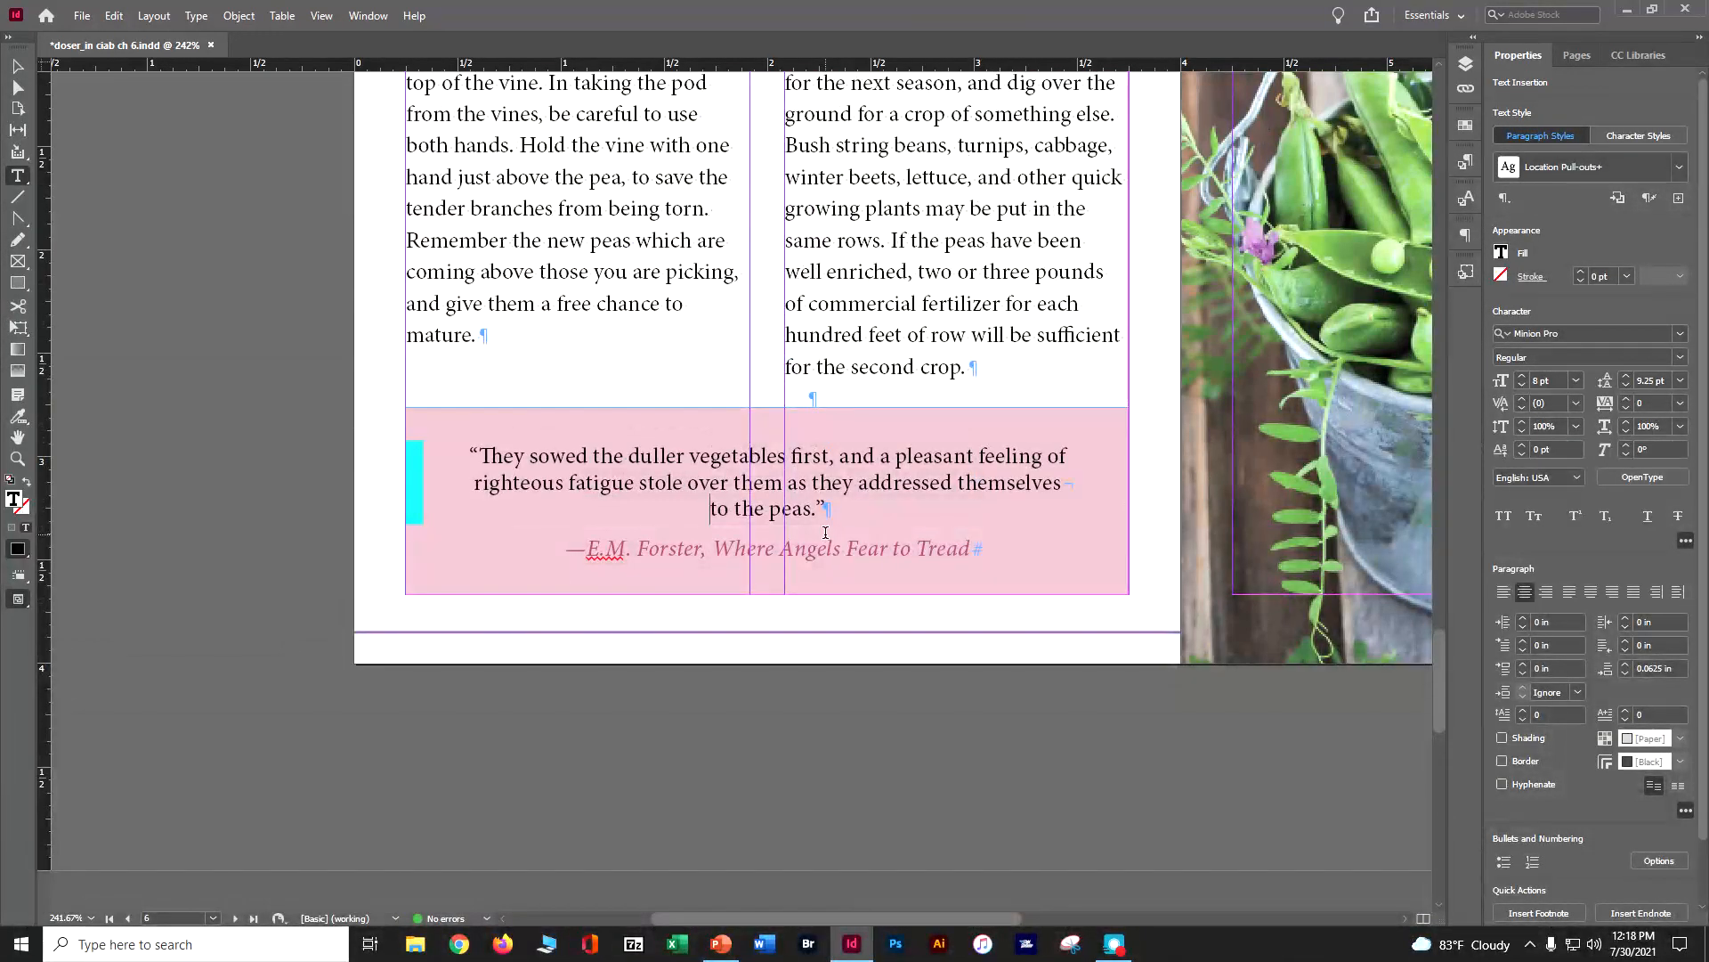
pyautogui.hotkey('ctrl', '-')
pyautogui.hotkey('ctrl', '-')
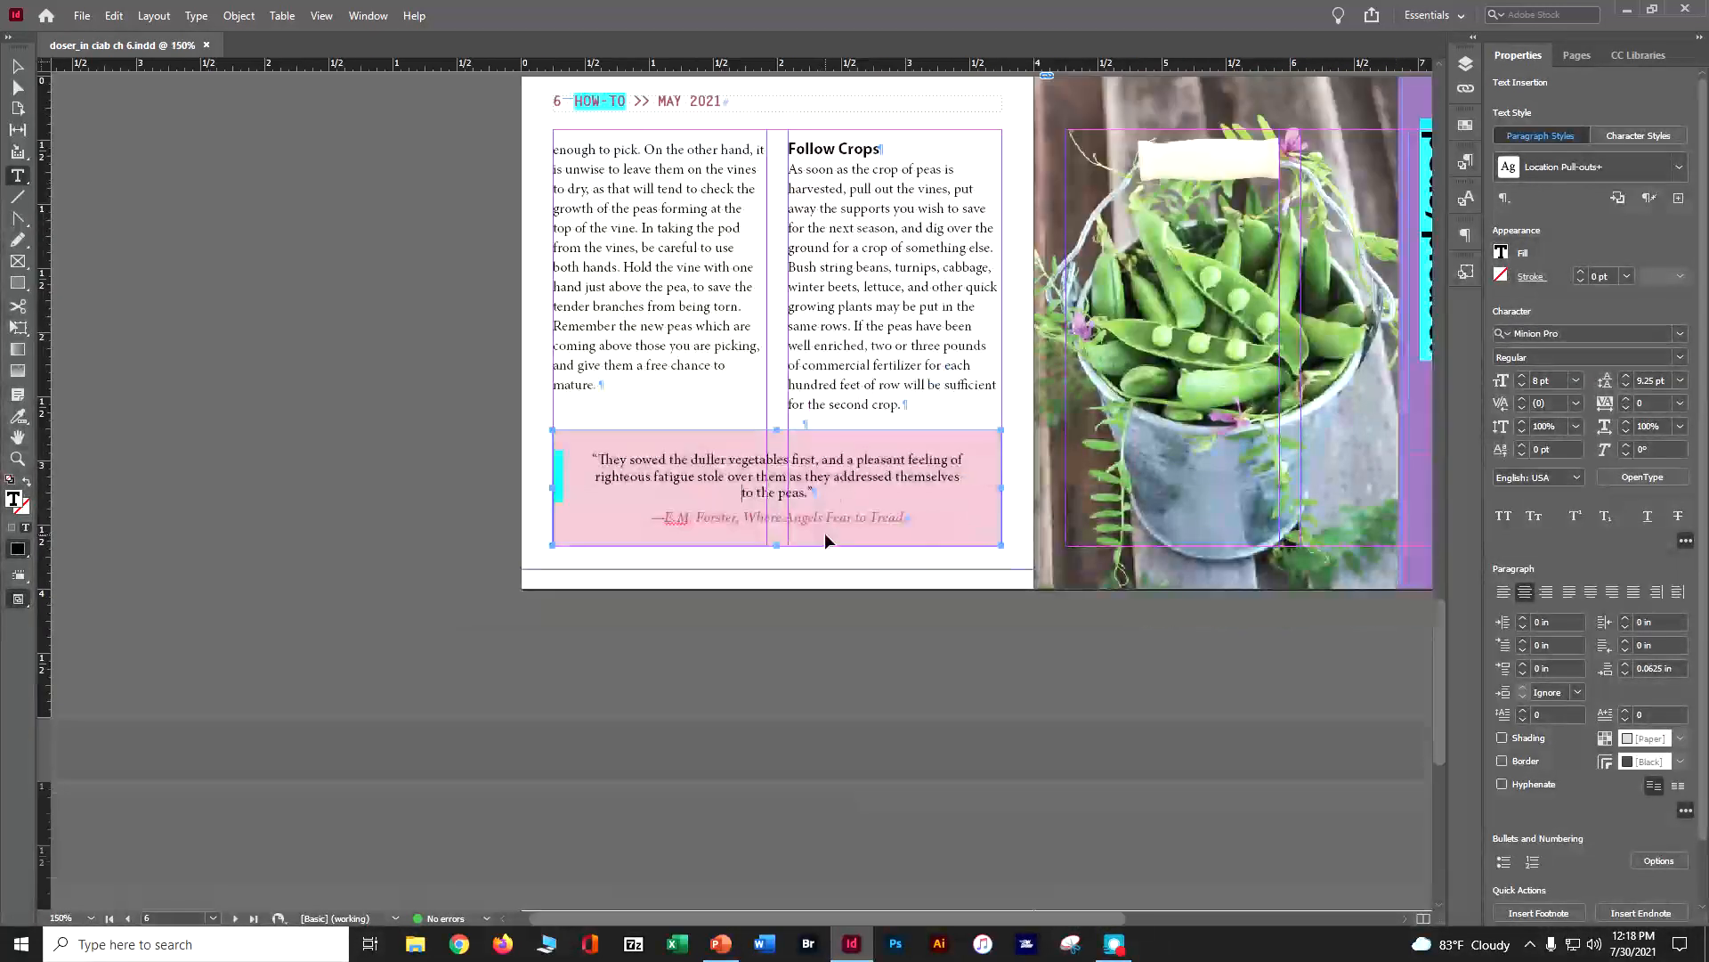
pyautogui.click(309, 16)
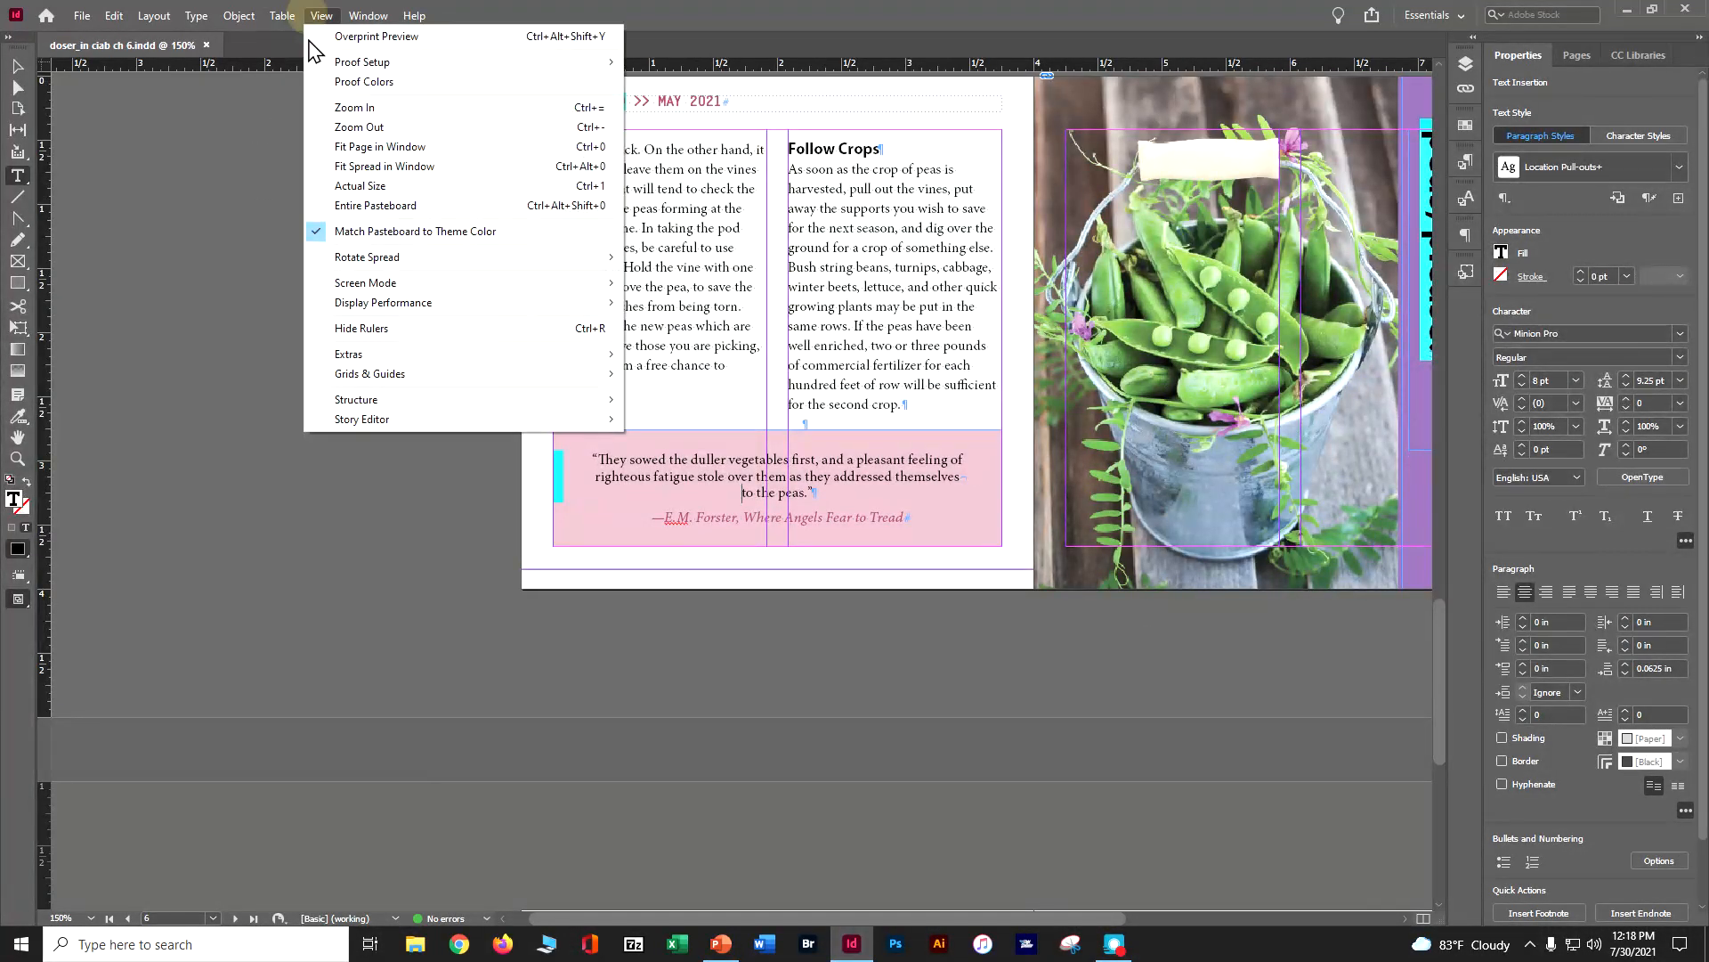
pyautogui.click(378, 147)
pyautogui.scroll(10, 899, 522)
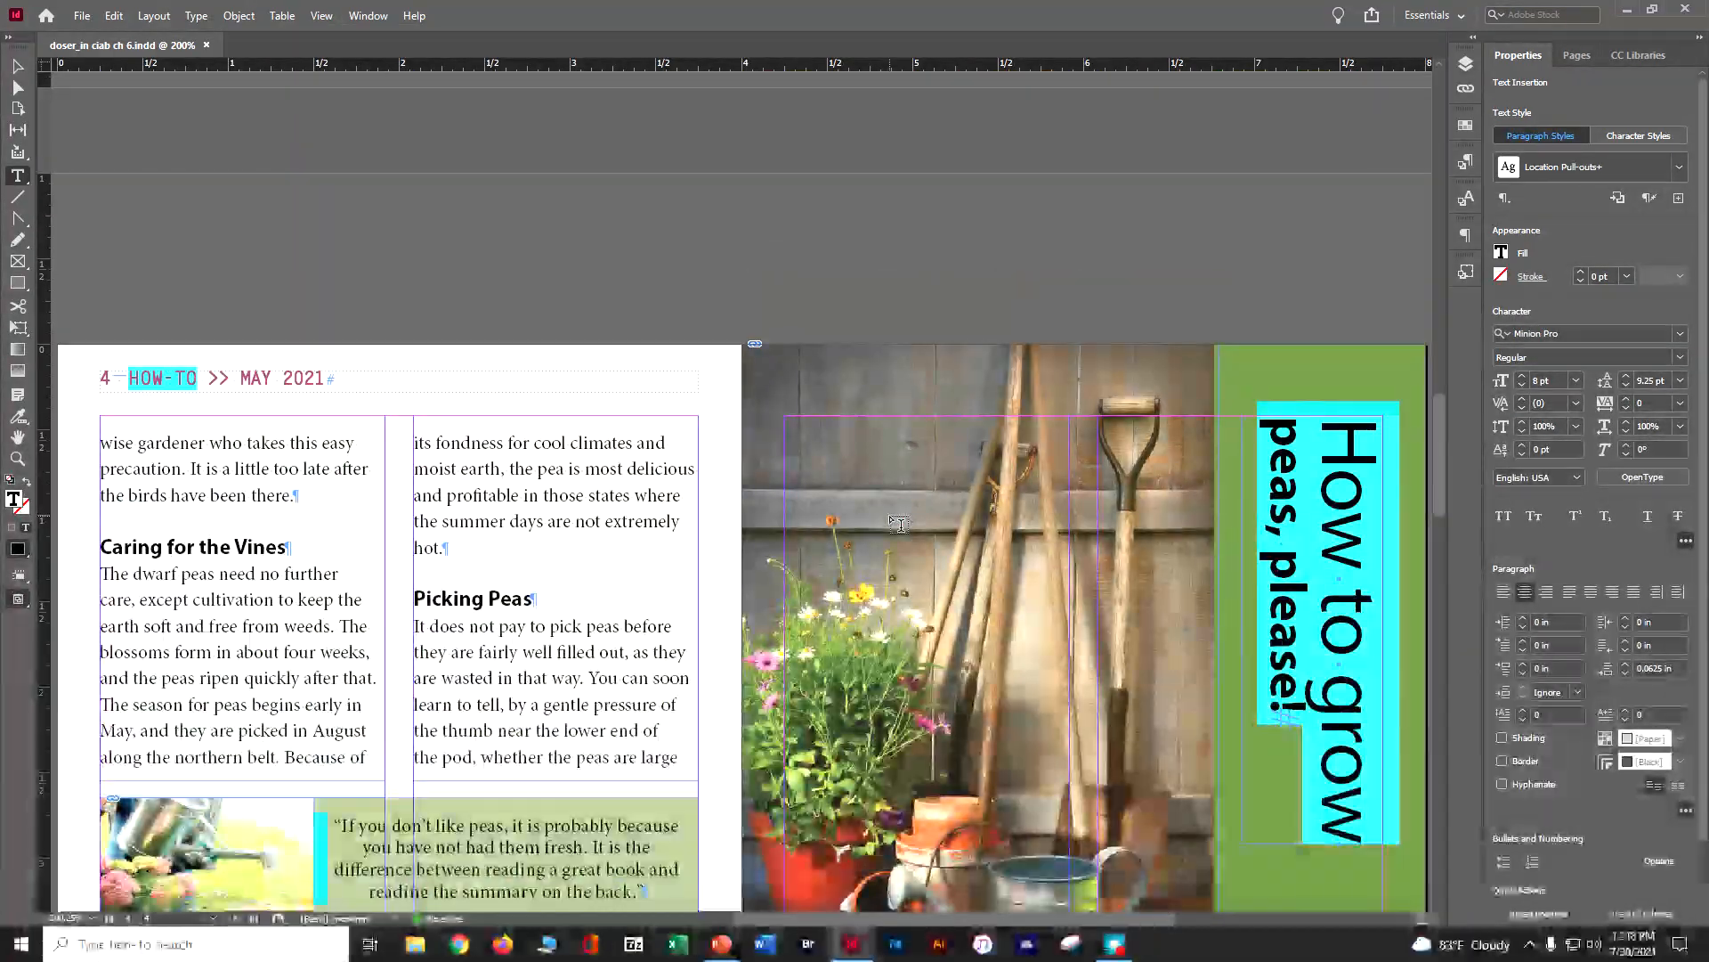
pyautogui.scroll(12, 897, 524)
pyautogui.scroll(10, 899, 524)
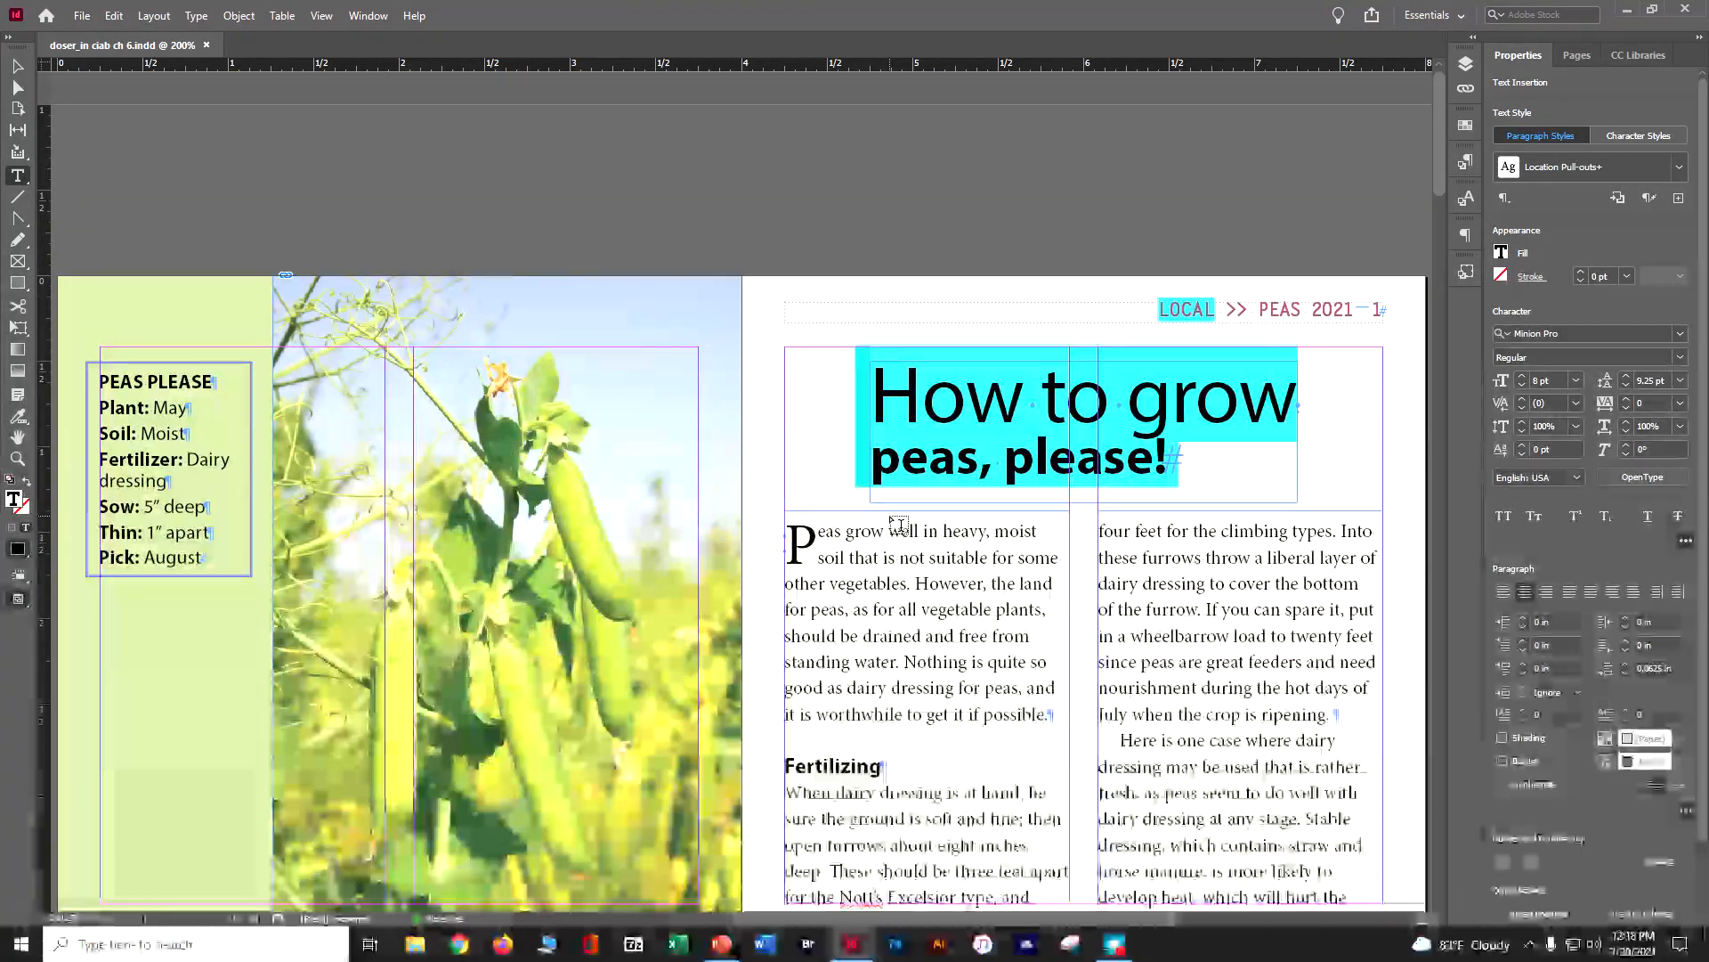
pyautogui.scroll(-3, 899, 524)
pyautogui.scroll(-10, 899, 523)
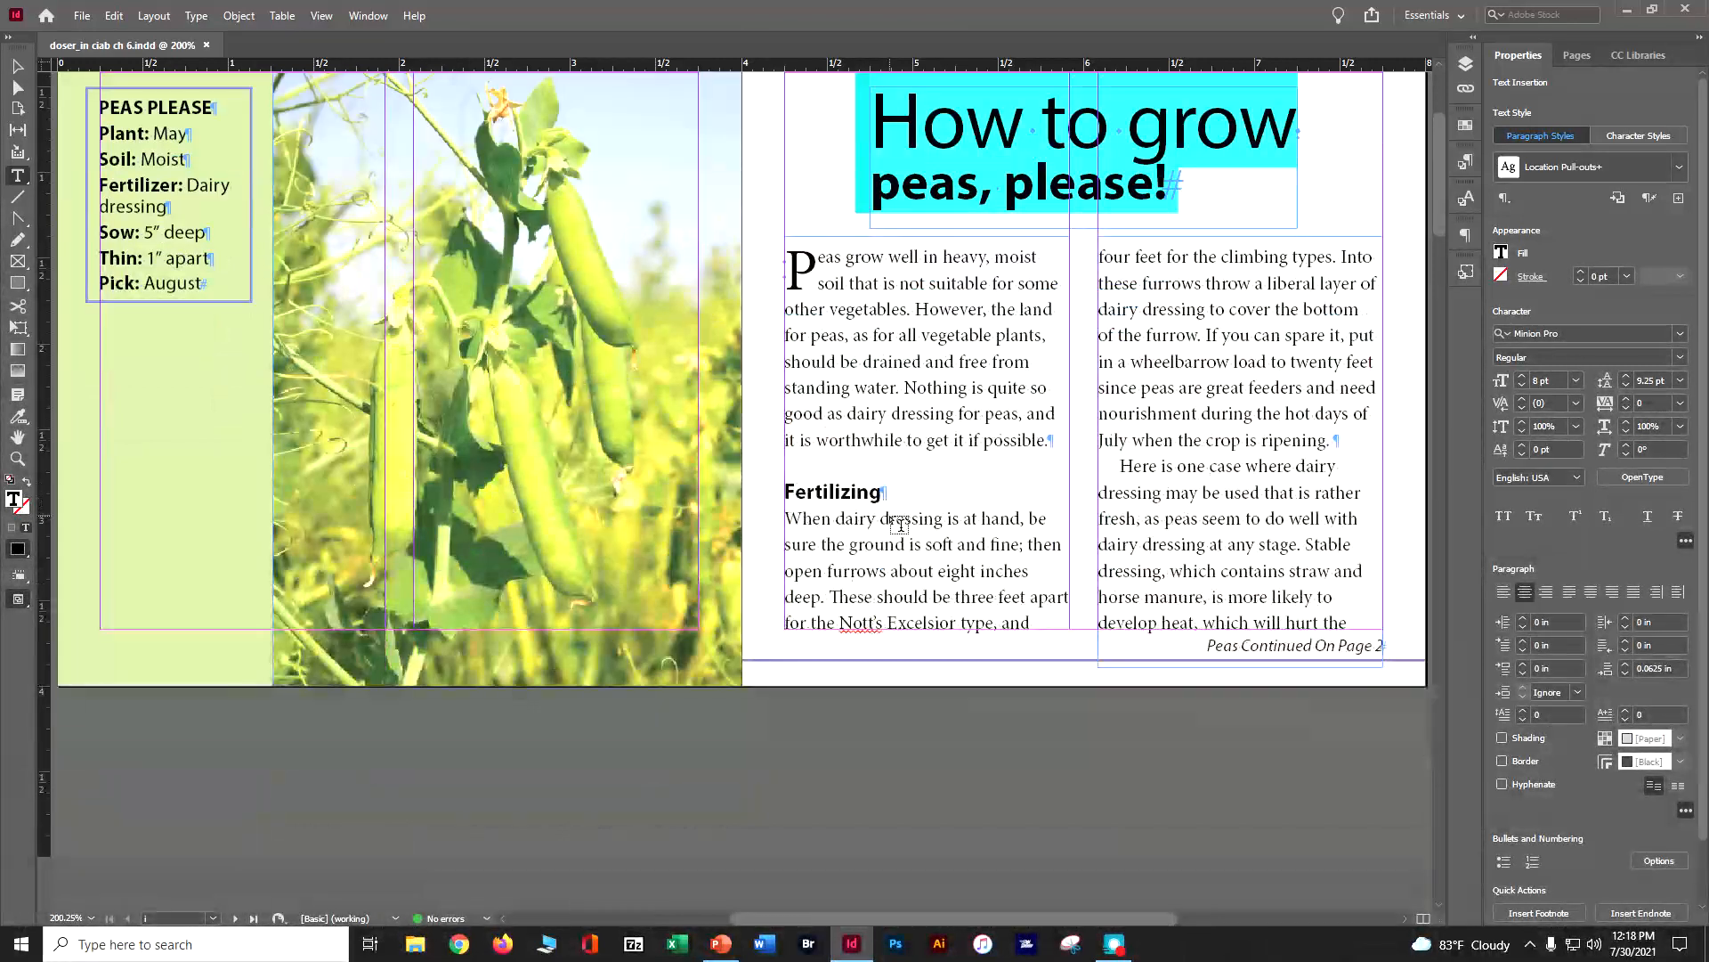
# Extend page 2's first column frame down to the lower margin, making it 3.1094 in high
pyautogui.scroll(-4, 900, 524)
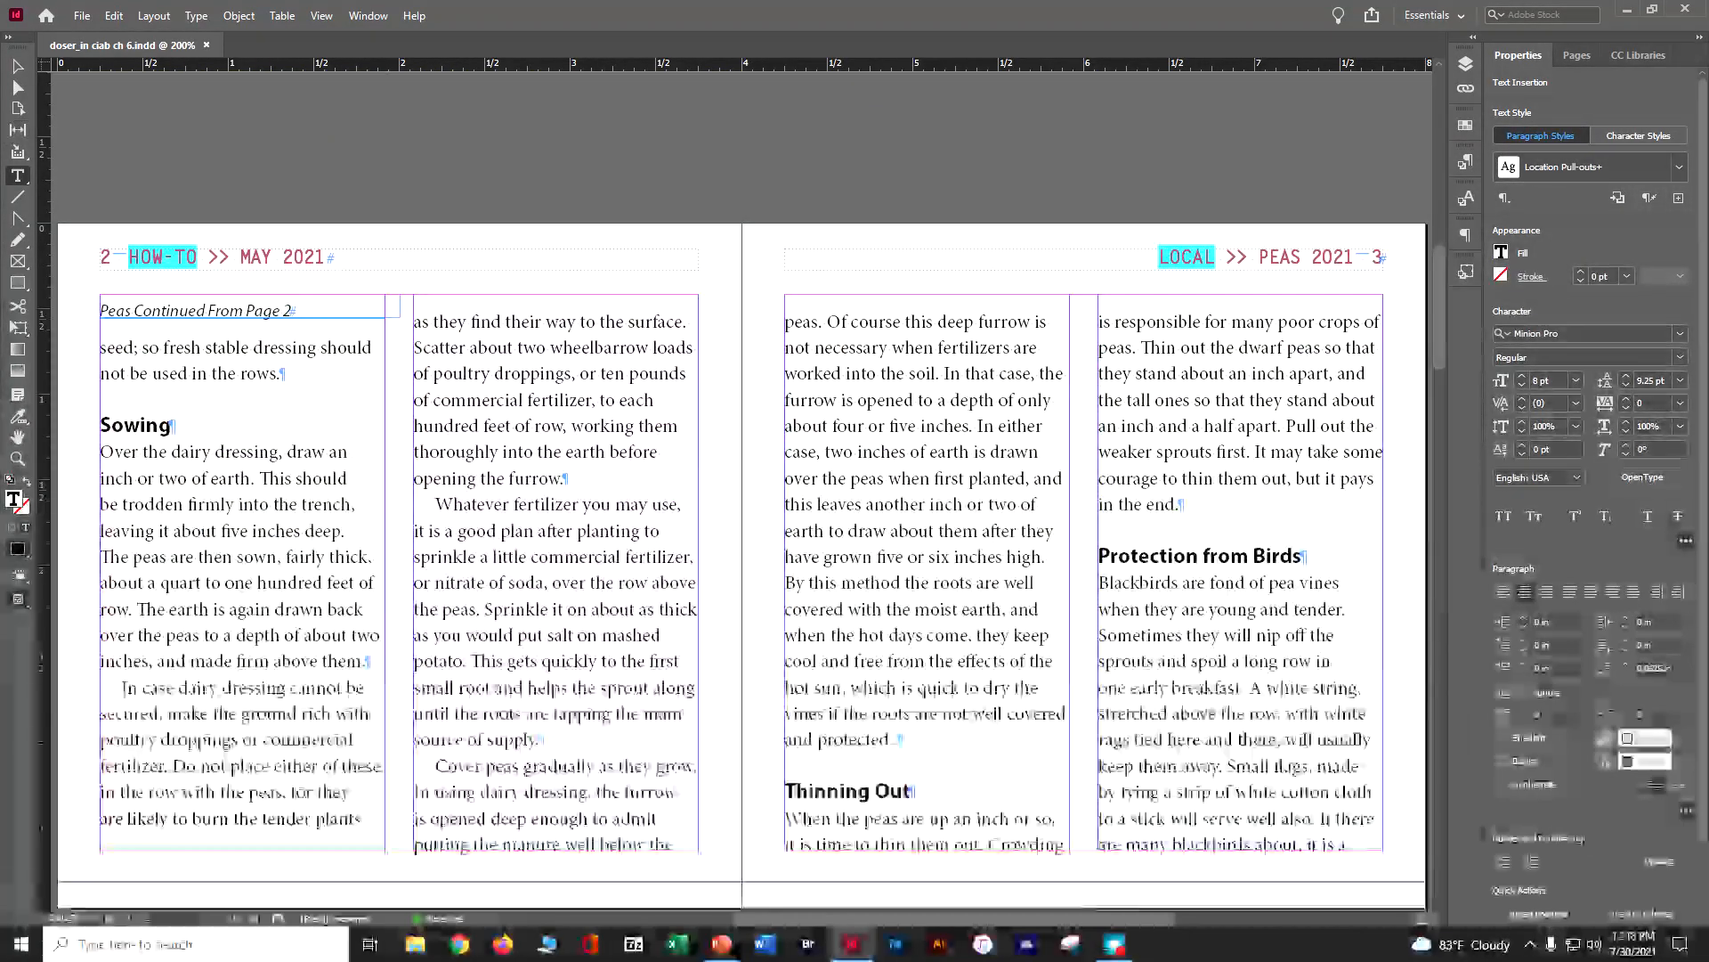
pyautogui.click(18, 67)
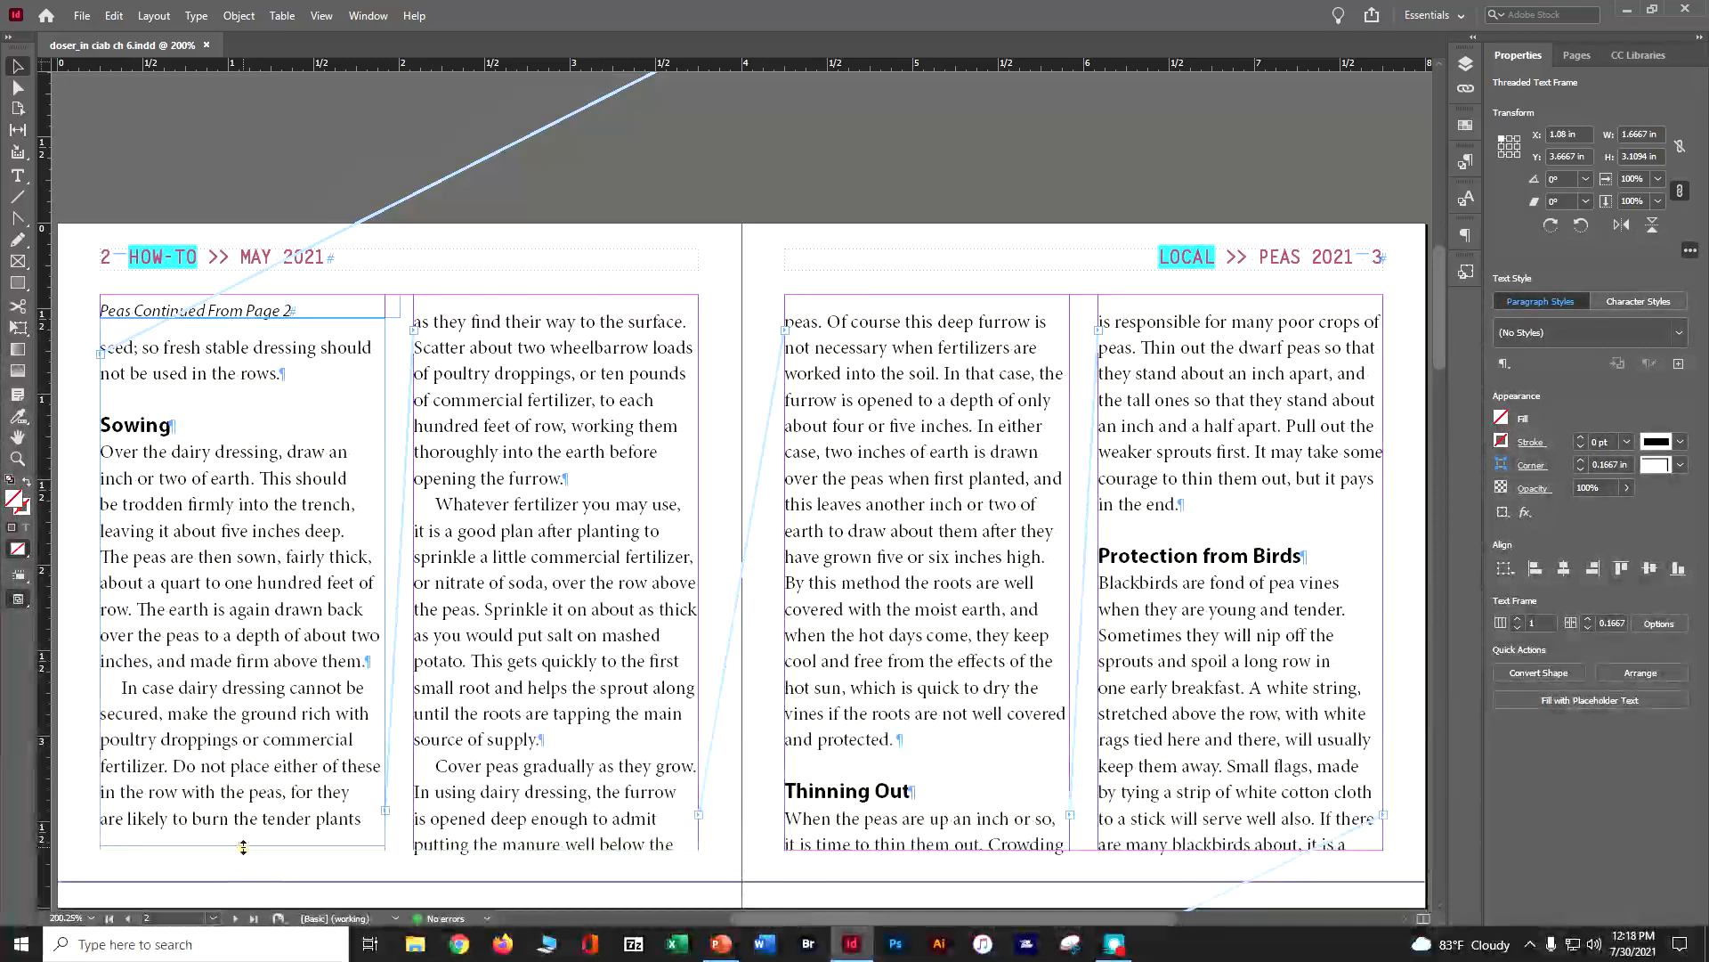
pyautogui.moveTo(243, 847); pyautogui.dragTo(243, 852)
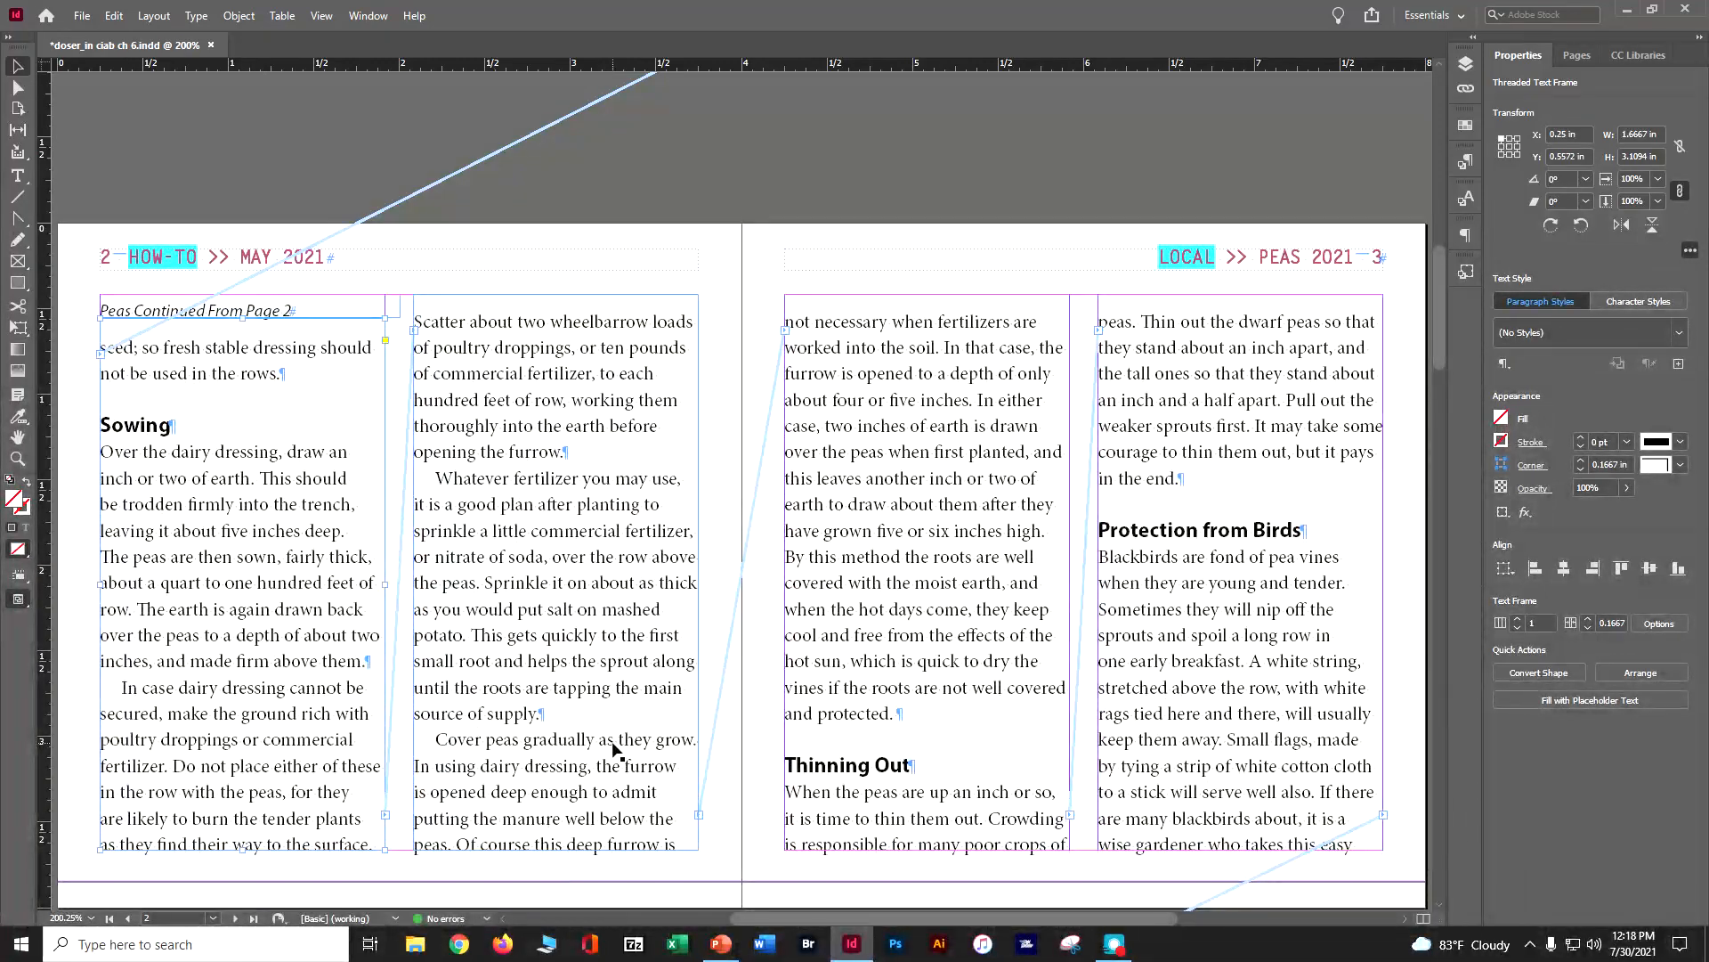
# Raise the upper edges of both column frames on page 6 to Y 0.34 in, making each 2.42 in high
pyautogui.scroll(-6, 612, 750)
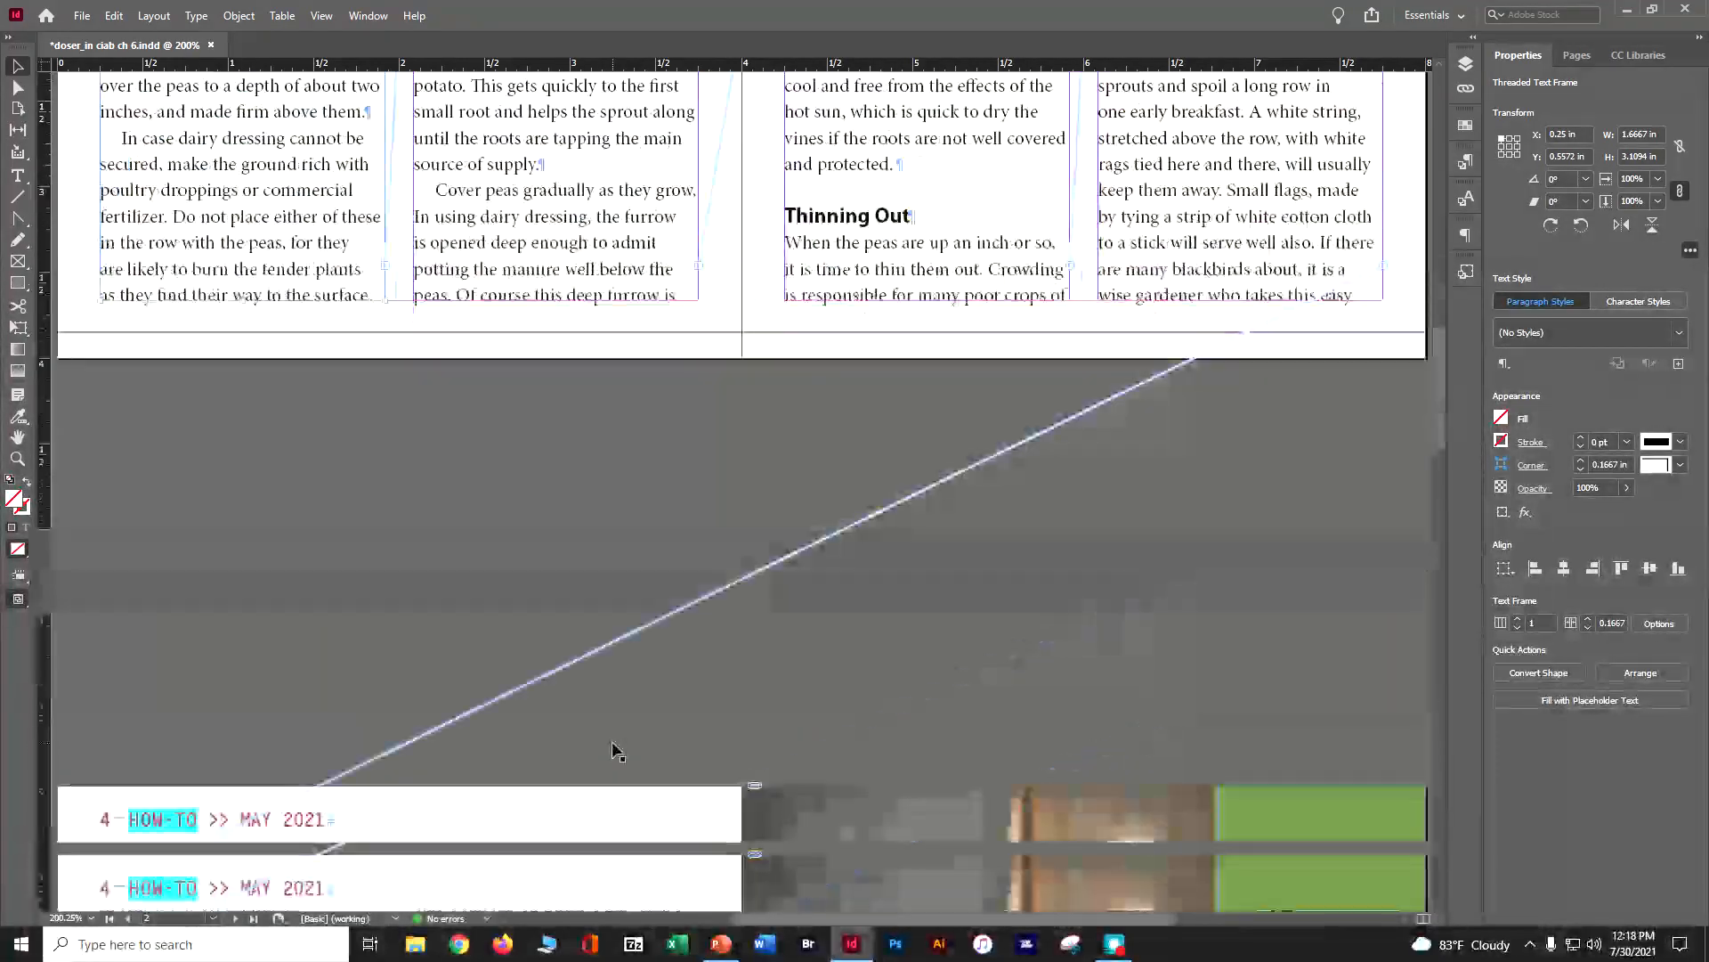
pyautogui.scroll(-12, 613, 751)
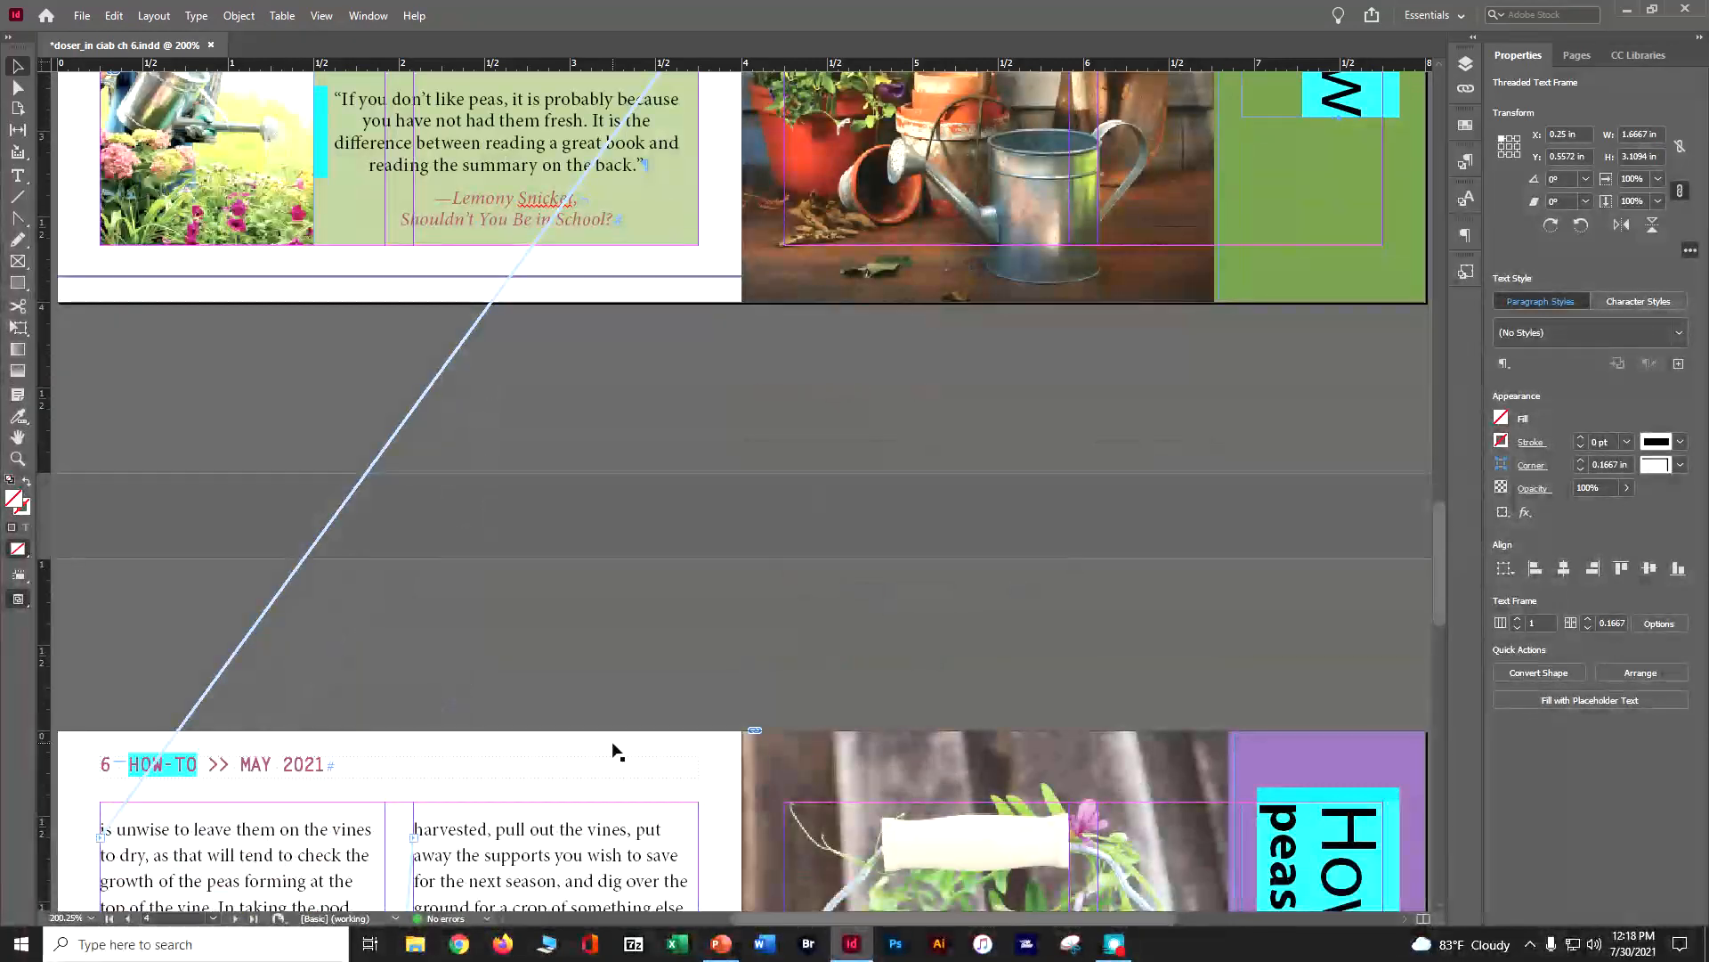
pyautogui.scroll(-8, 614, 751)
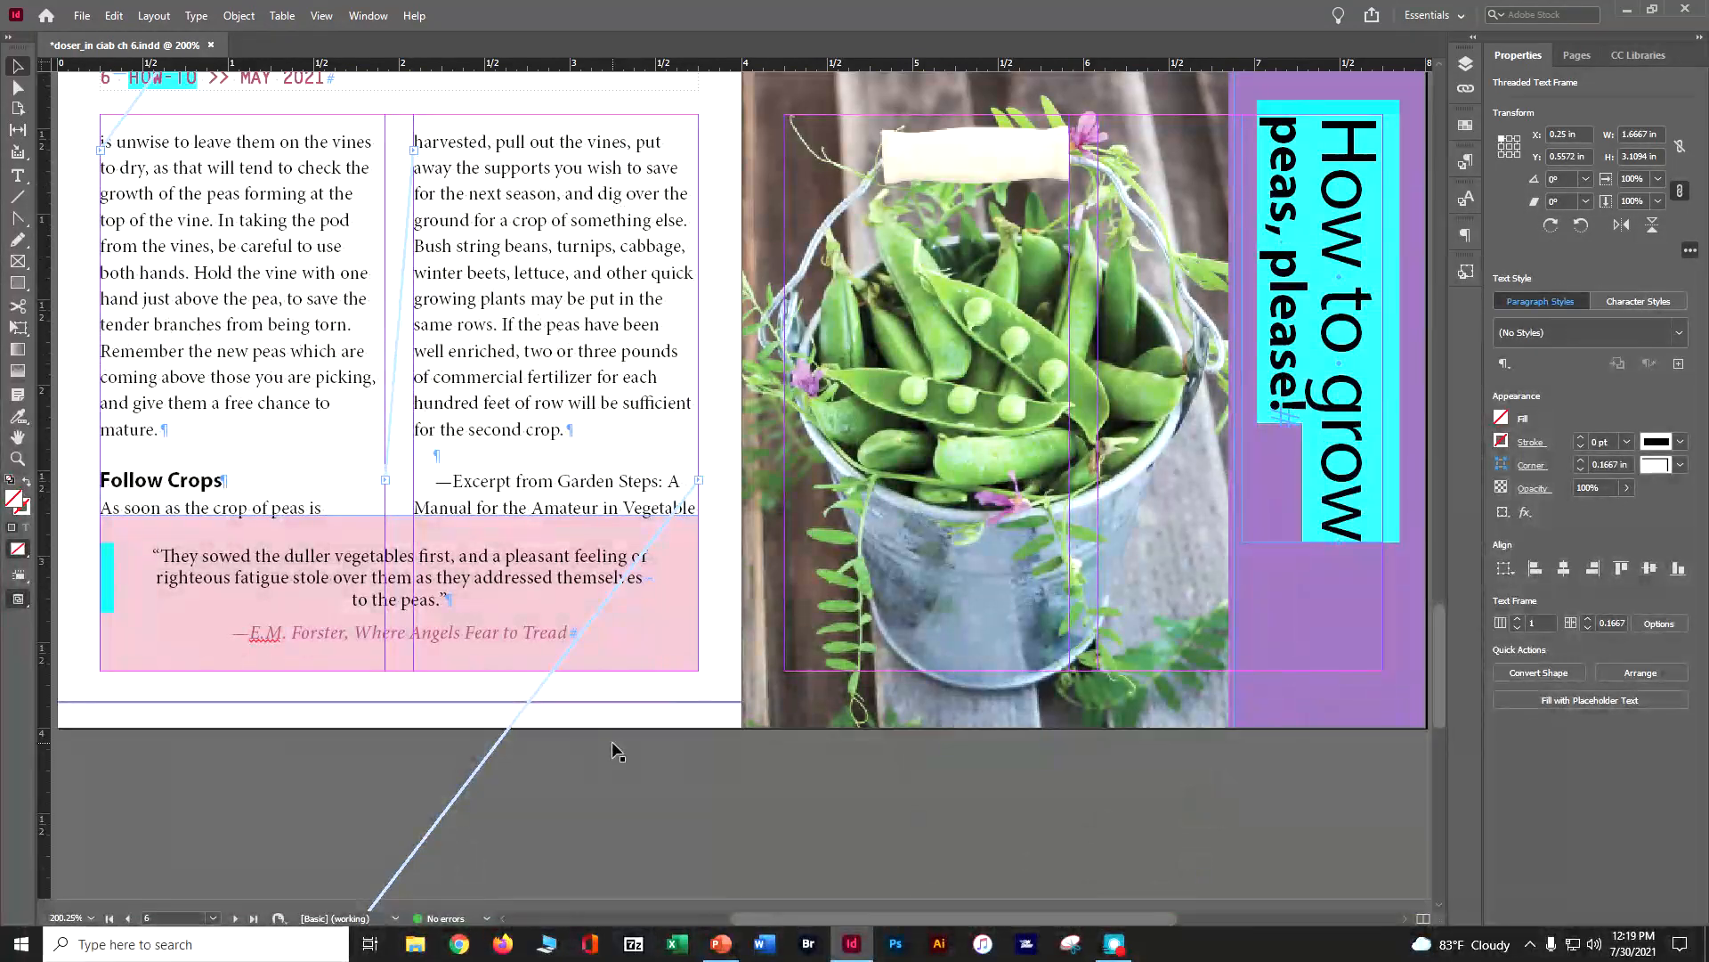
pyautogui.scroll(-4, 615, 751)
pyautogui.scroll(-2, 614, 750)
pyautogui.scroll(5, 614, 751)
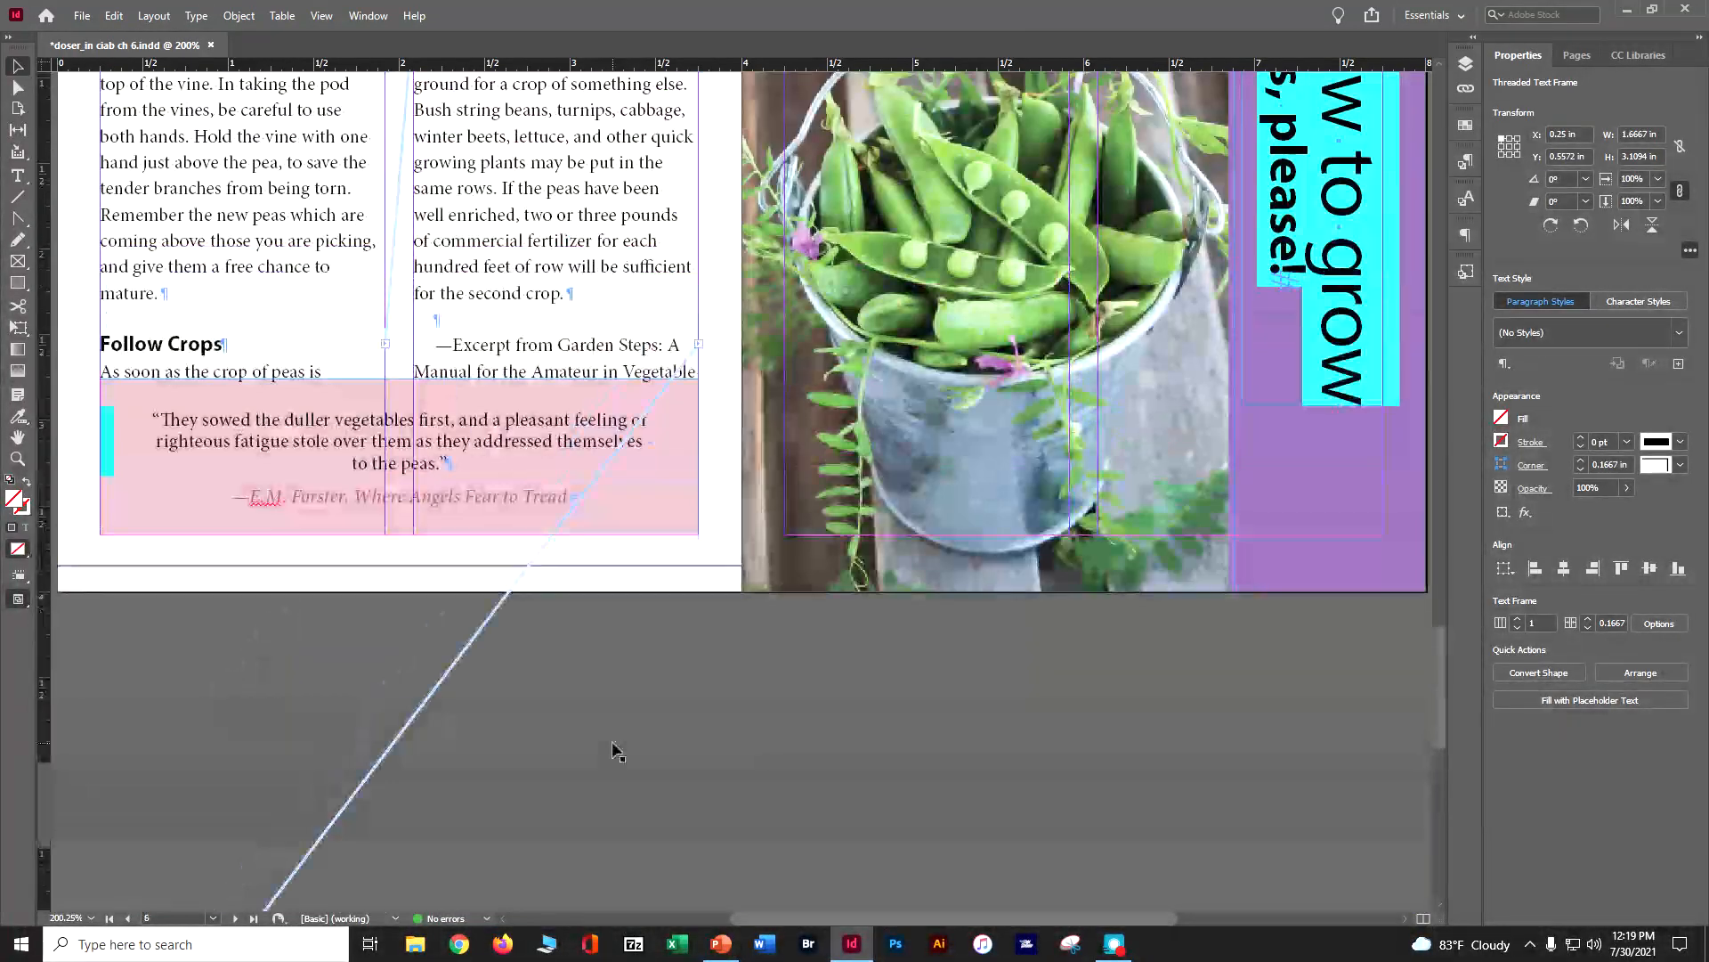
pyautogui.scroll(4, 614, 750)
pyautogui.click(507, 430)
pyautogui.moveTo(558, 322); pyautogui.dragTo(558, 309)
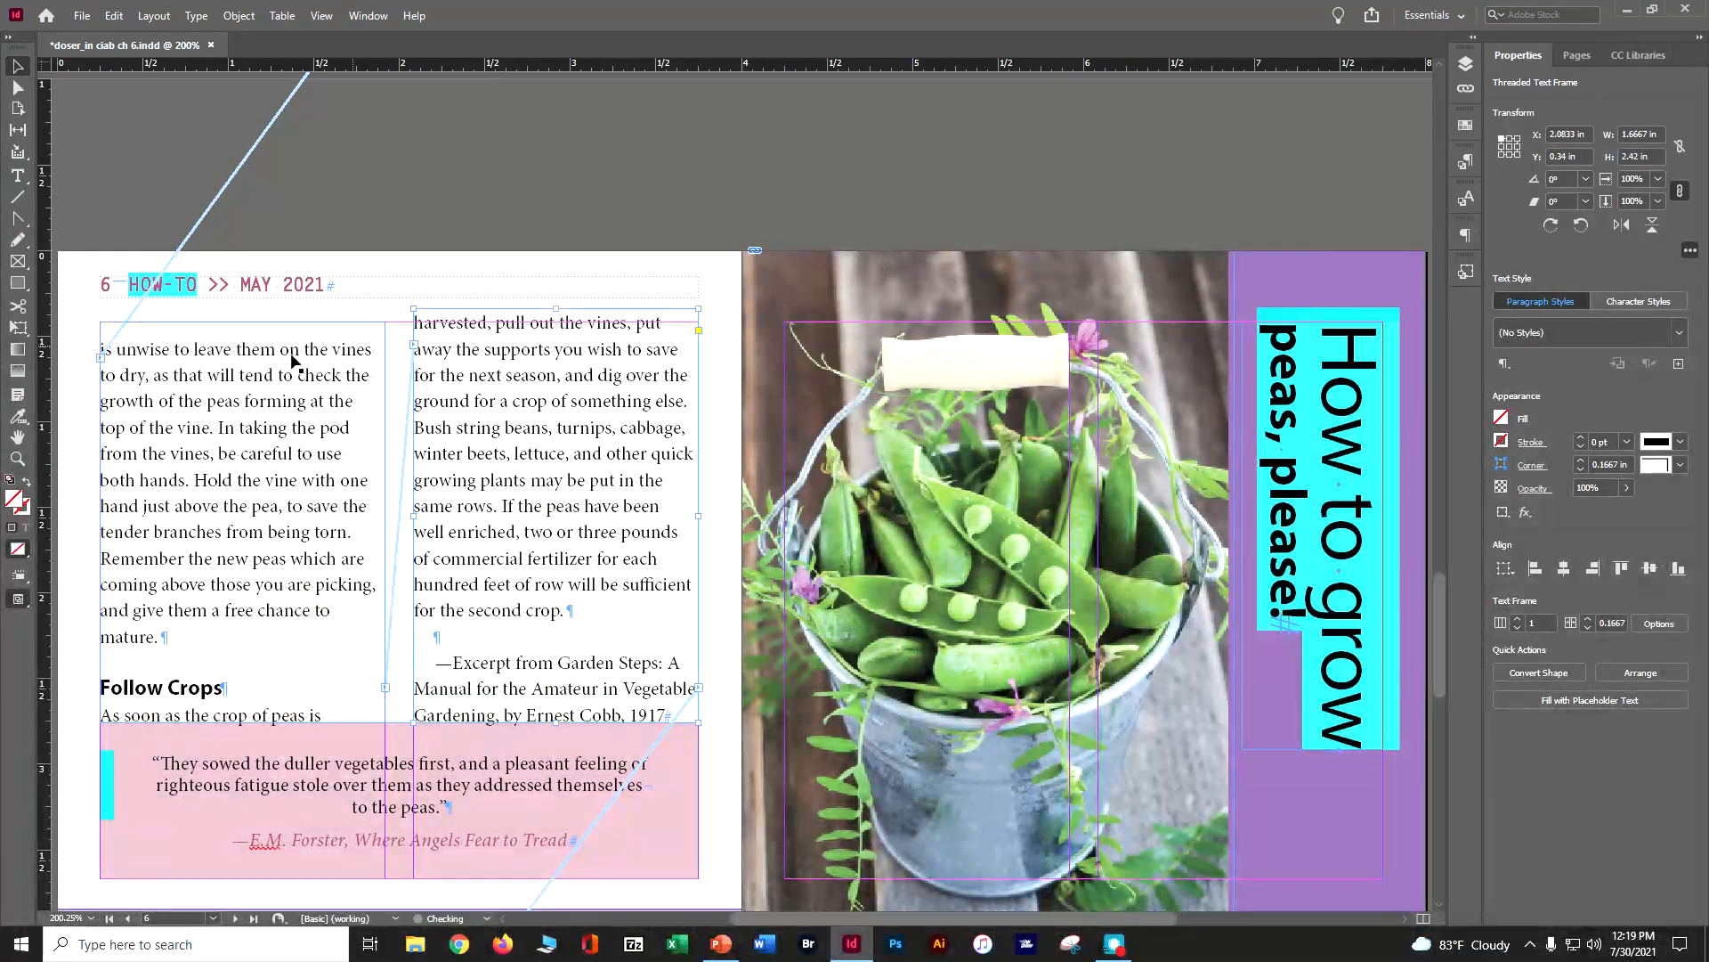
pyautogui.click(242, 328)
pyautogui.moveTo(242, 322); pyautogui.dragTo(242, 308)
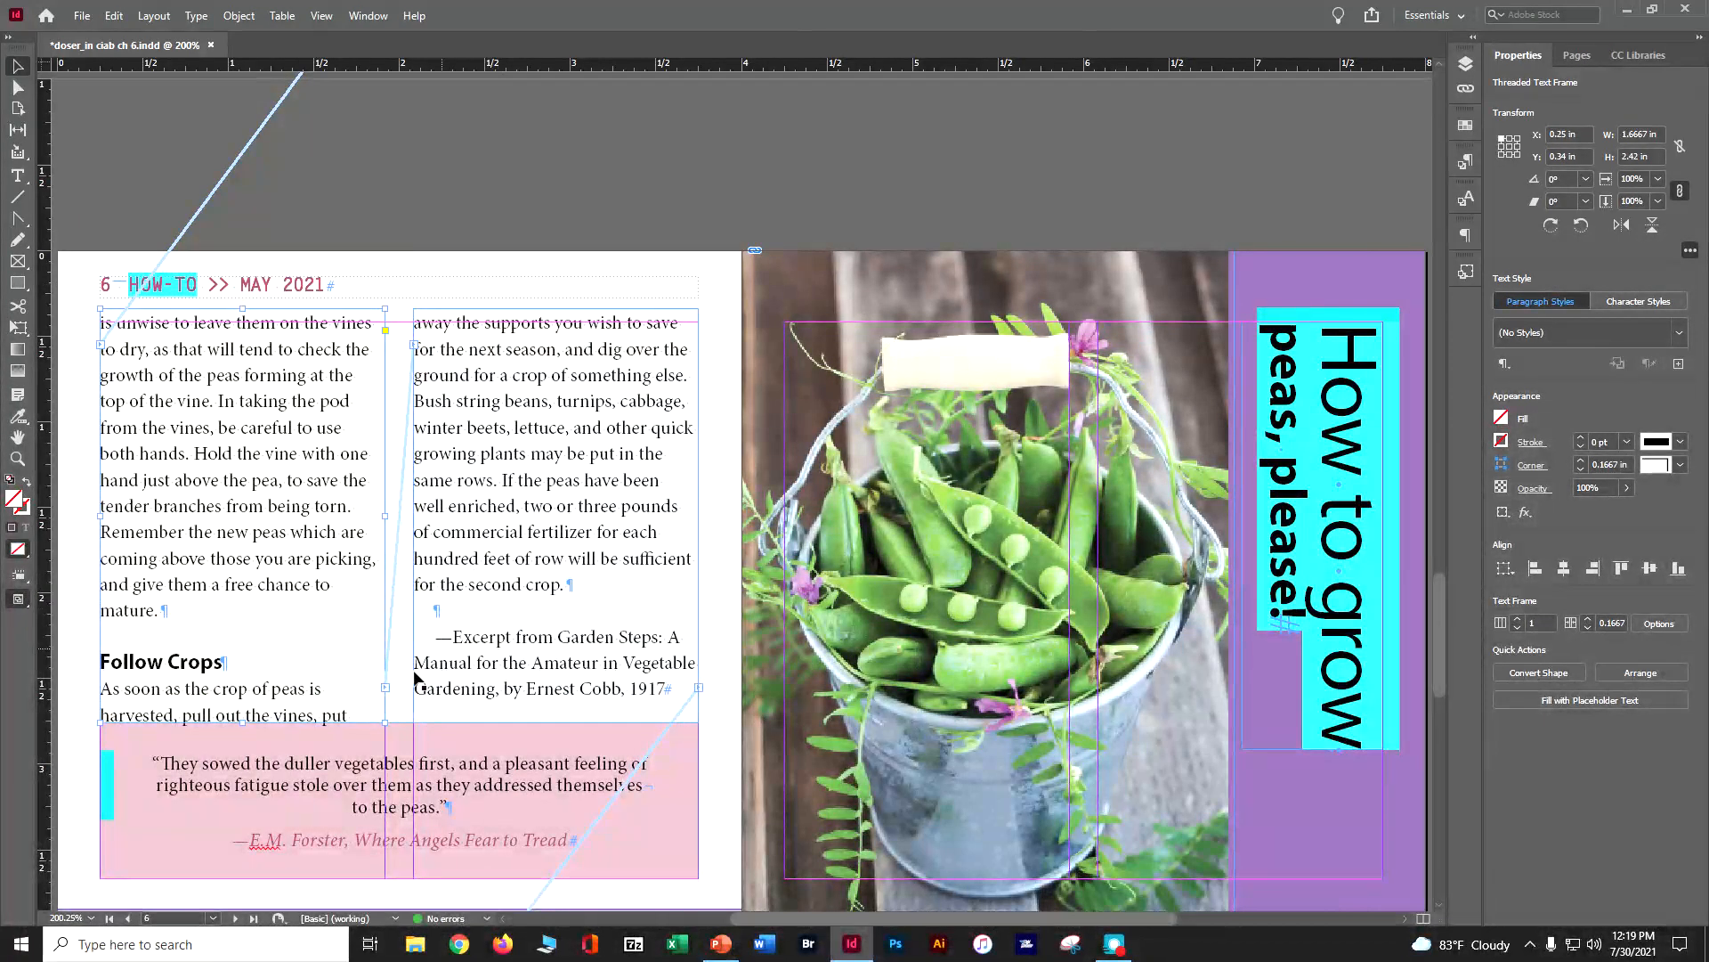
# Lower the upper edge of page 6's pink quote box to Y 2.8417 in, making it 0.825 in high
pyautogui.click(422, 759)
pyautogui.moveTo(399, 721); pyautogui.dragTo(397, 736)
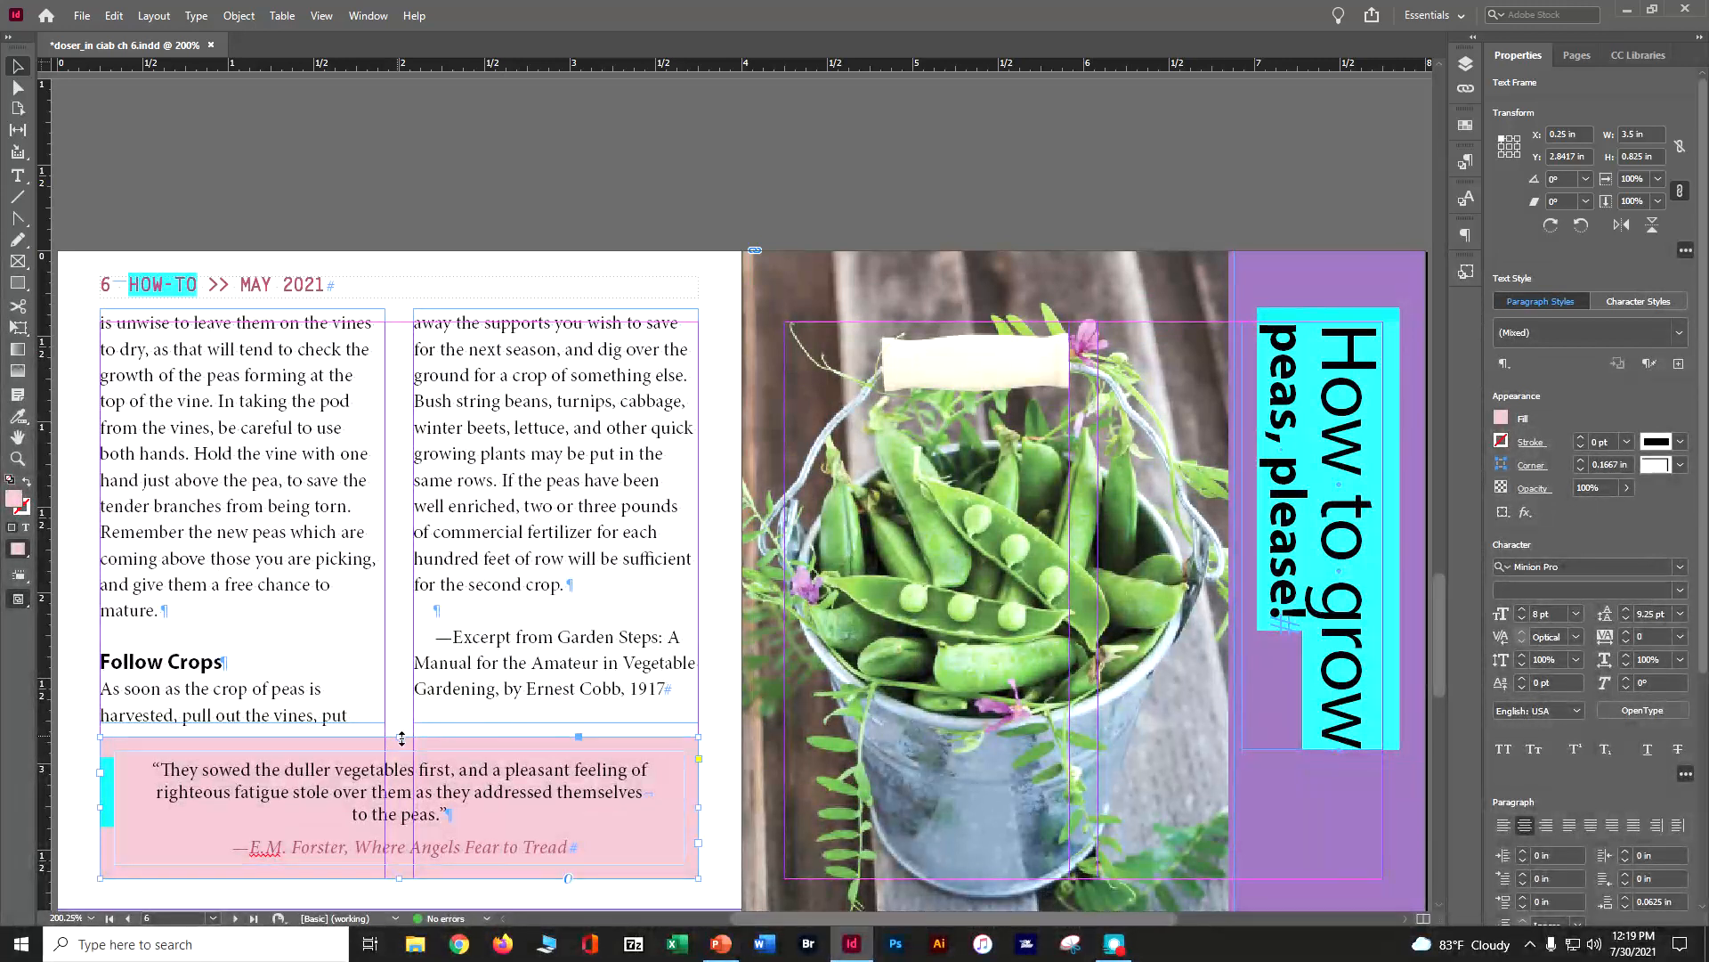
# Delete the empty spread of pages 8-9 from the document
pyautogui.scroll(-15, 526, 748)
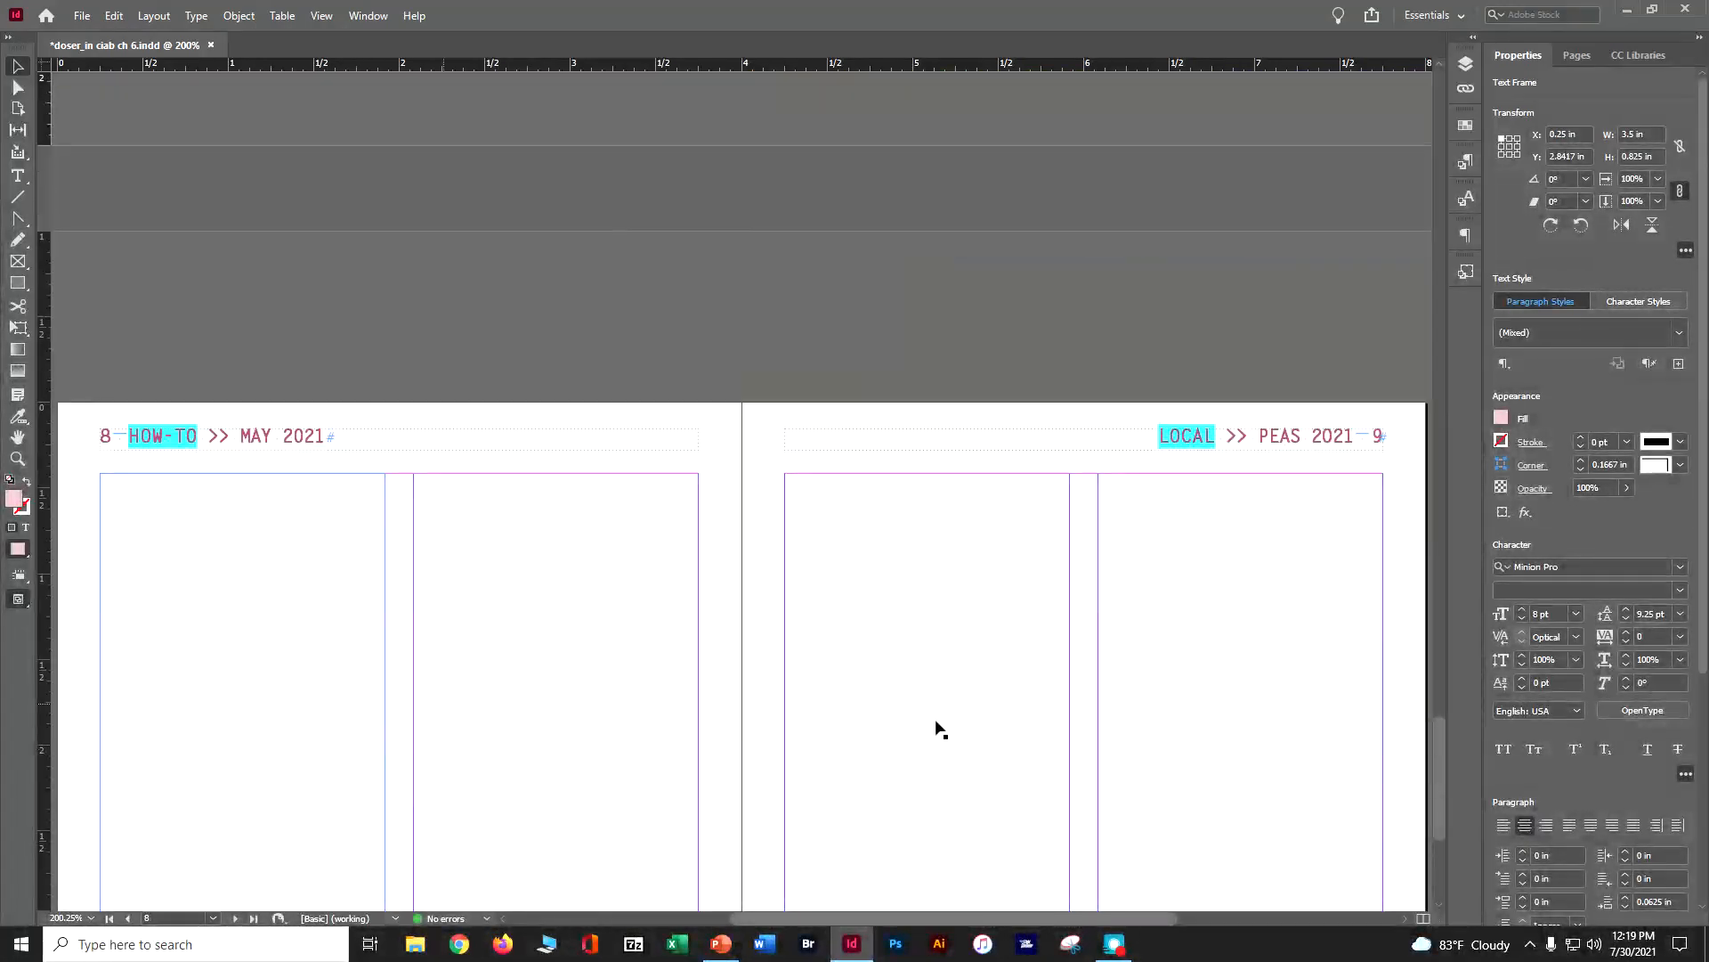
pyautogui.scroll(-5, 939, 728)
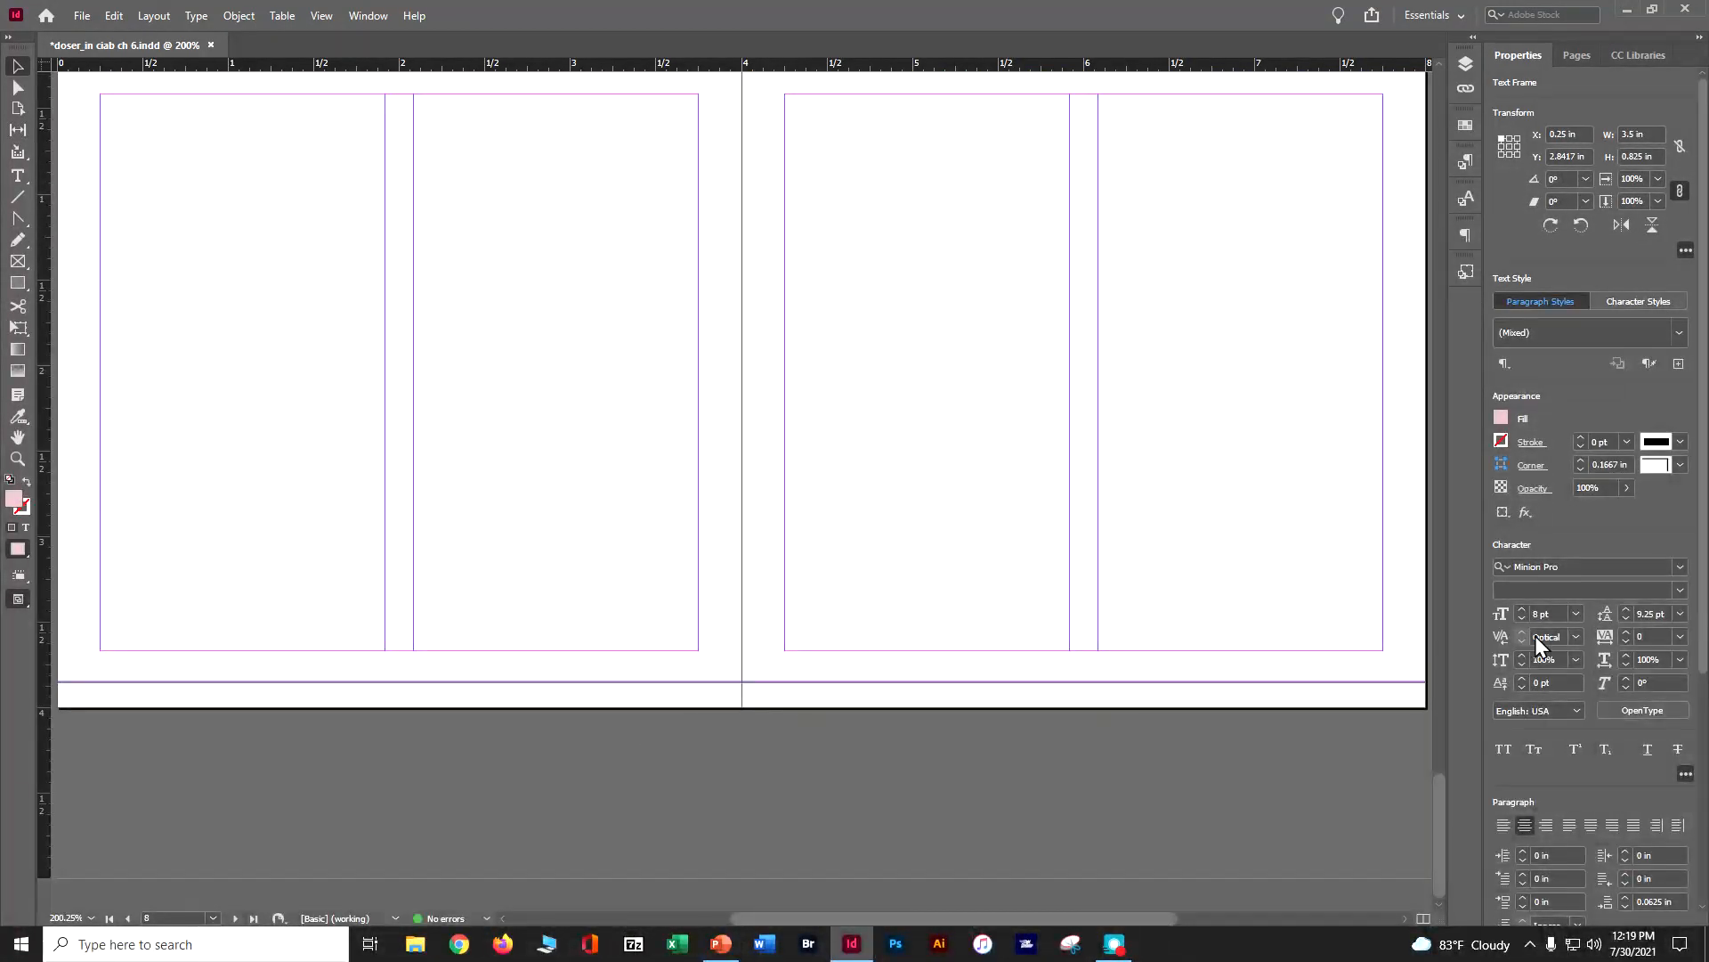
pyautogui.click(1583, 53)
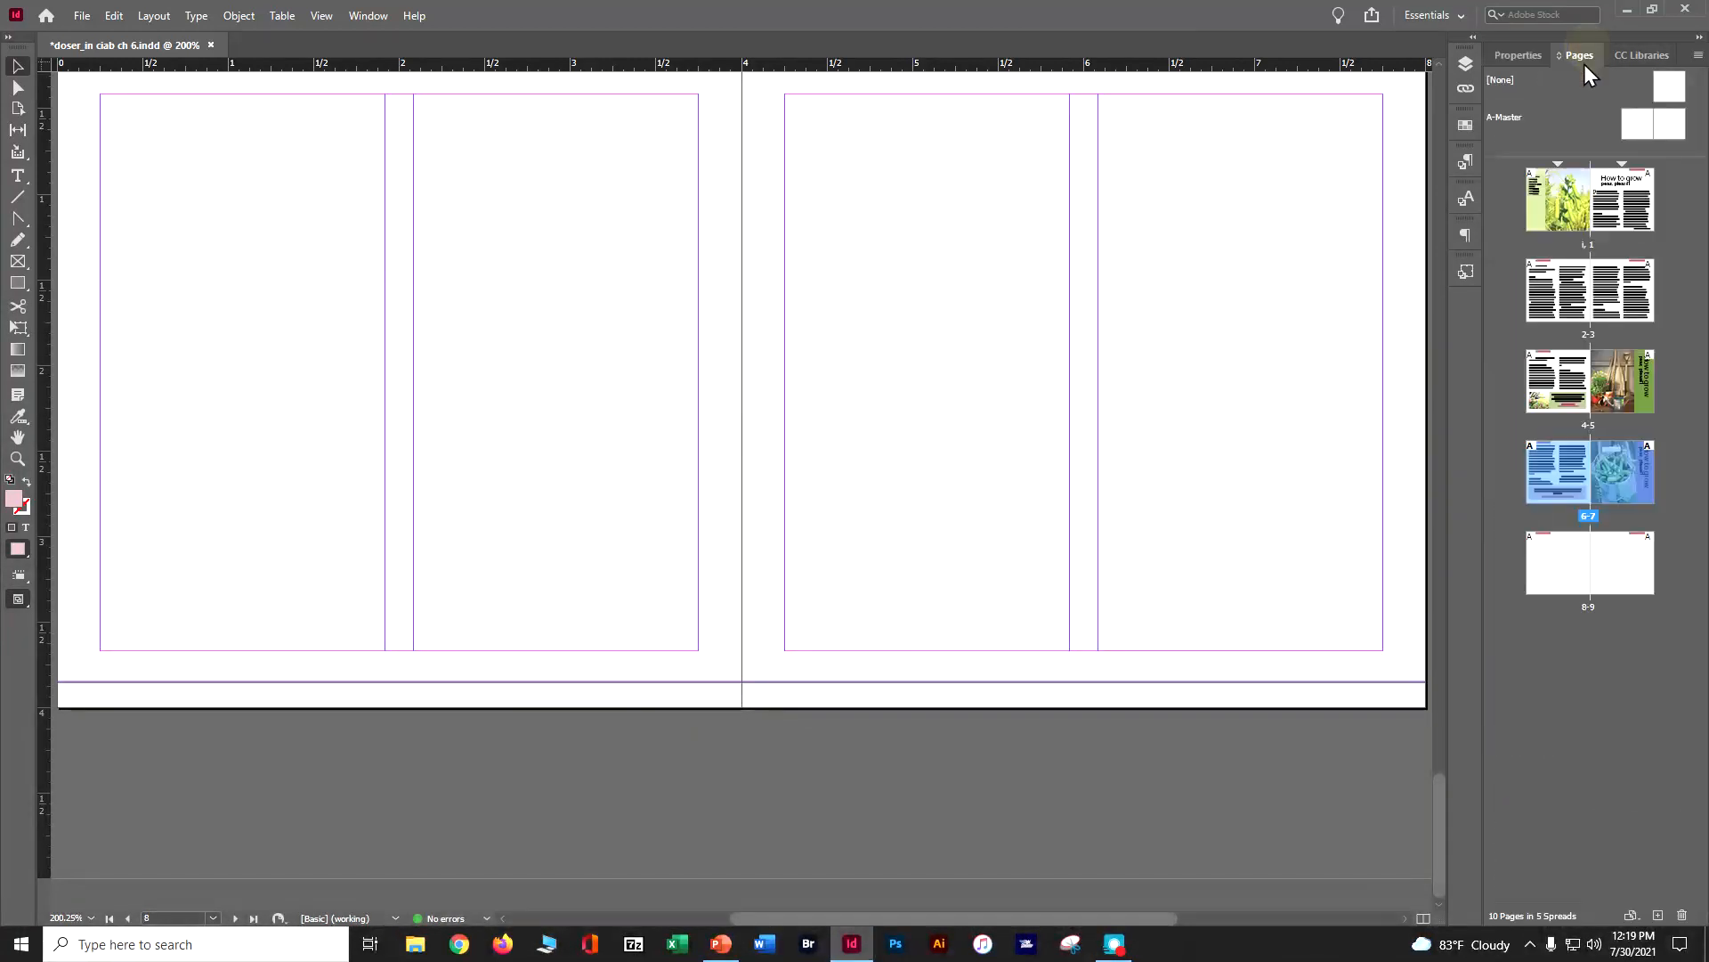
pyautogui.click(1557, 577)
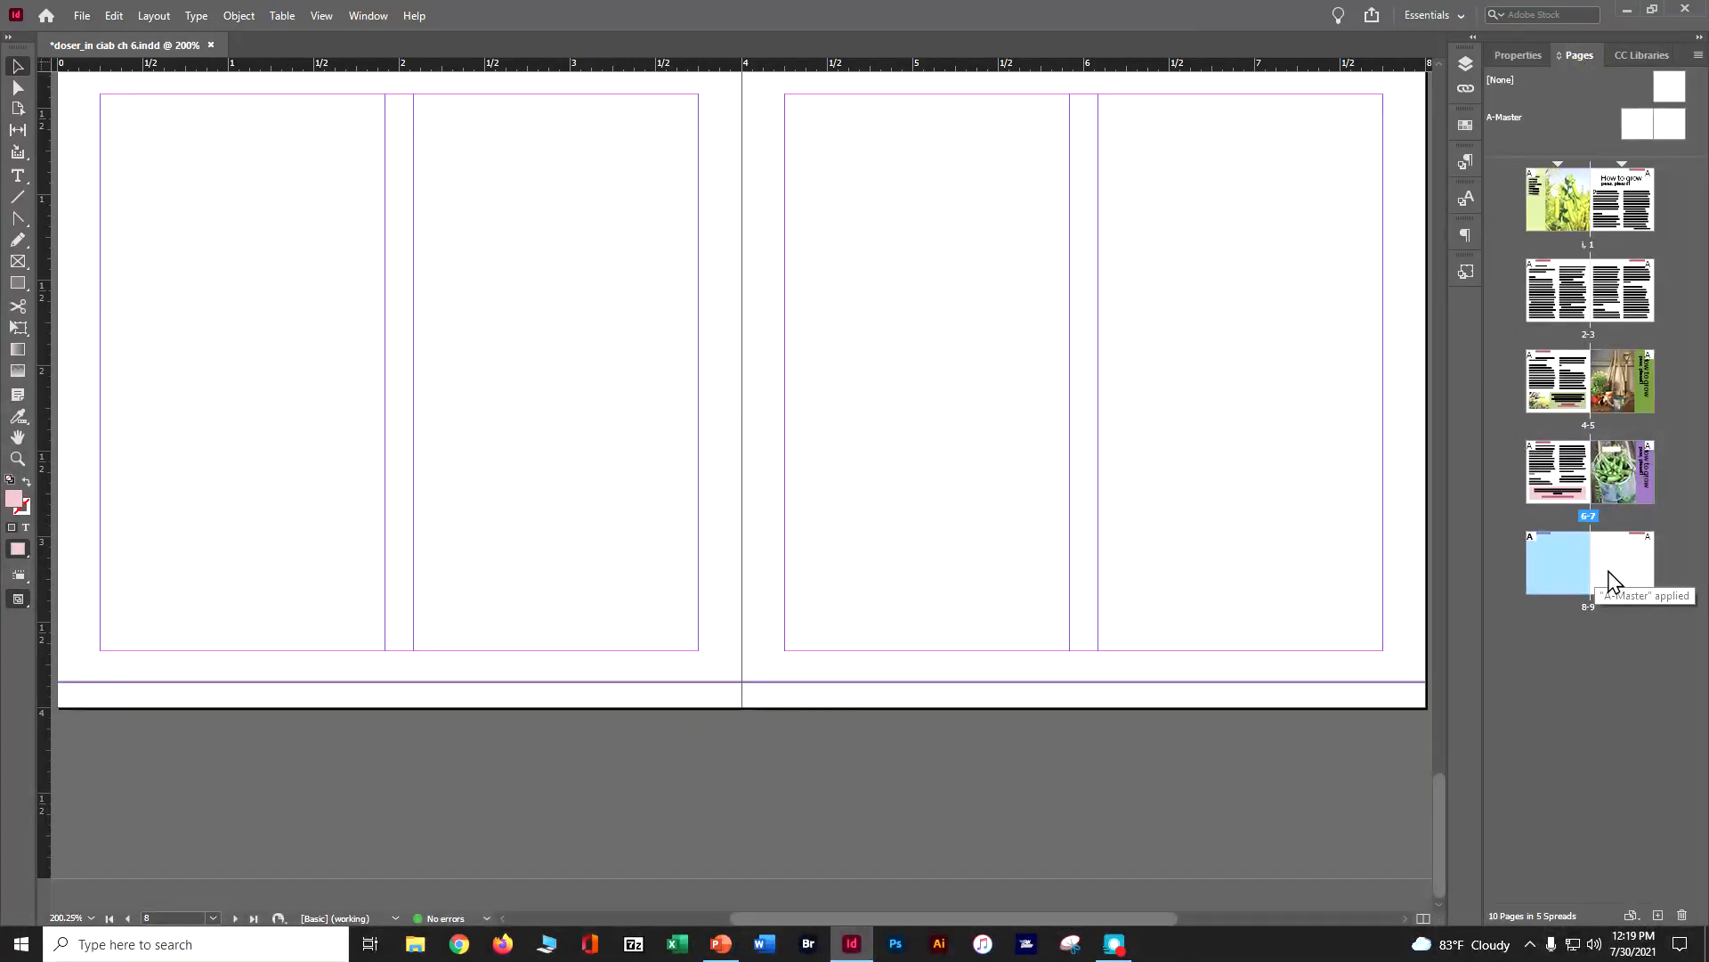
pyautogui.click(1679, 916)
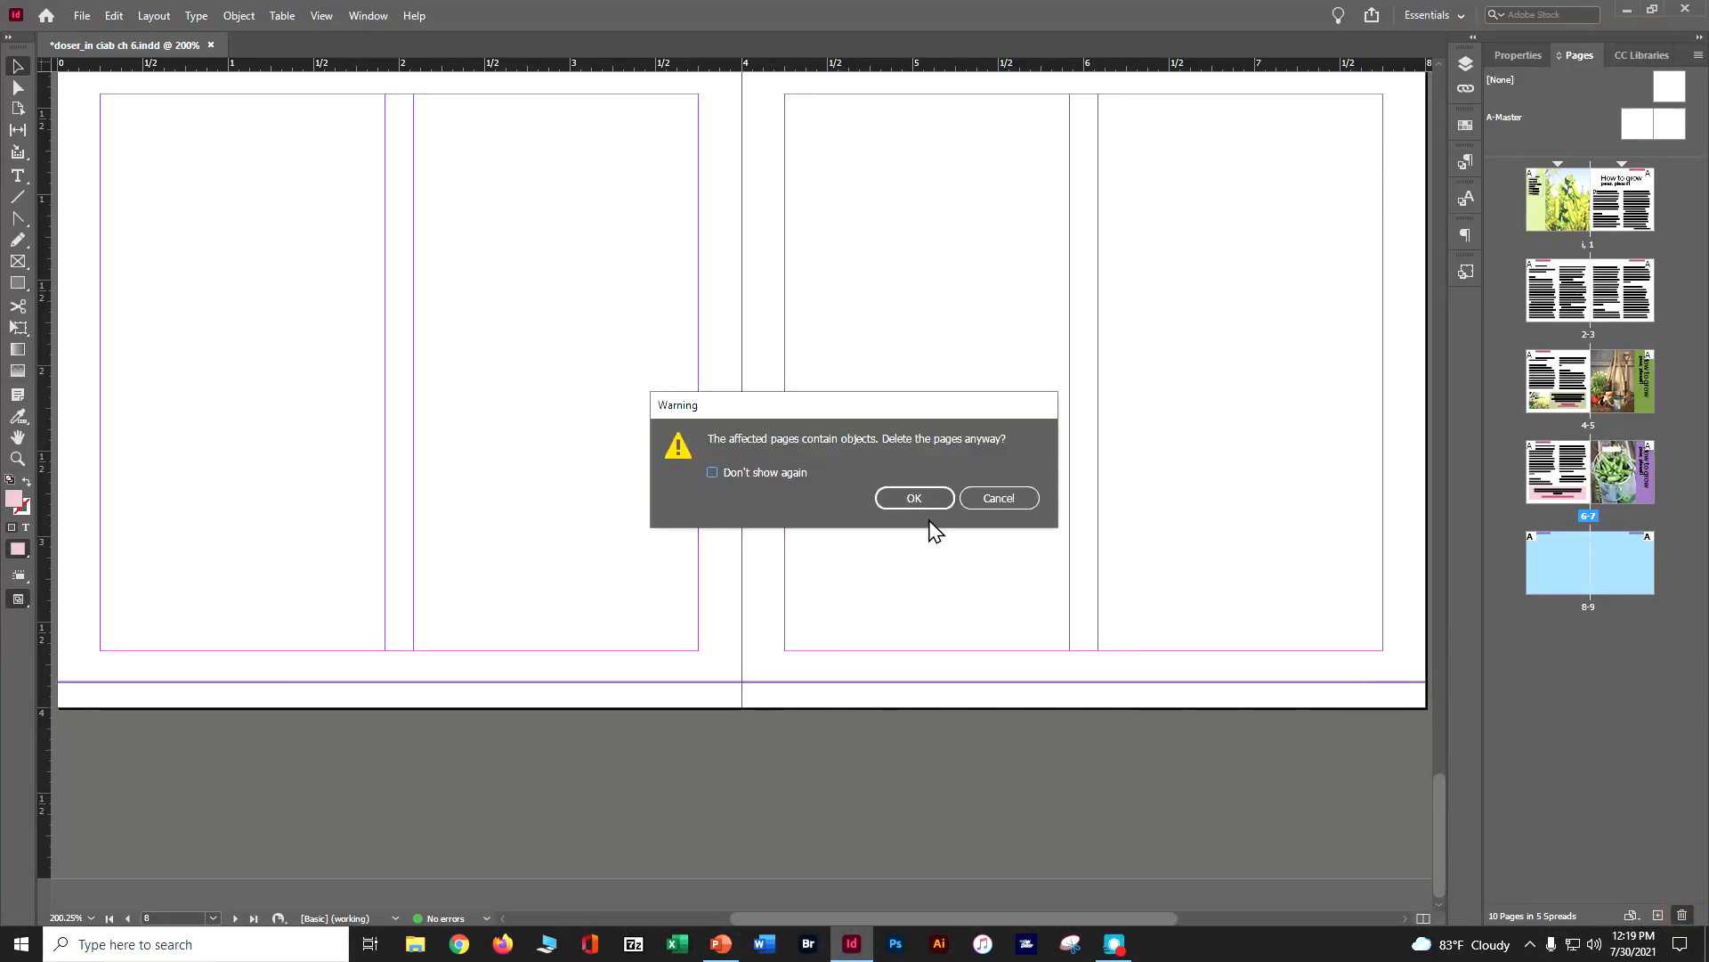
pyautogui.click(917, 500)
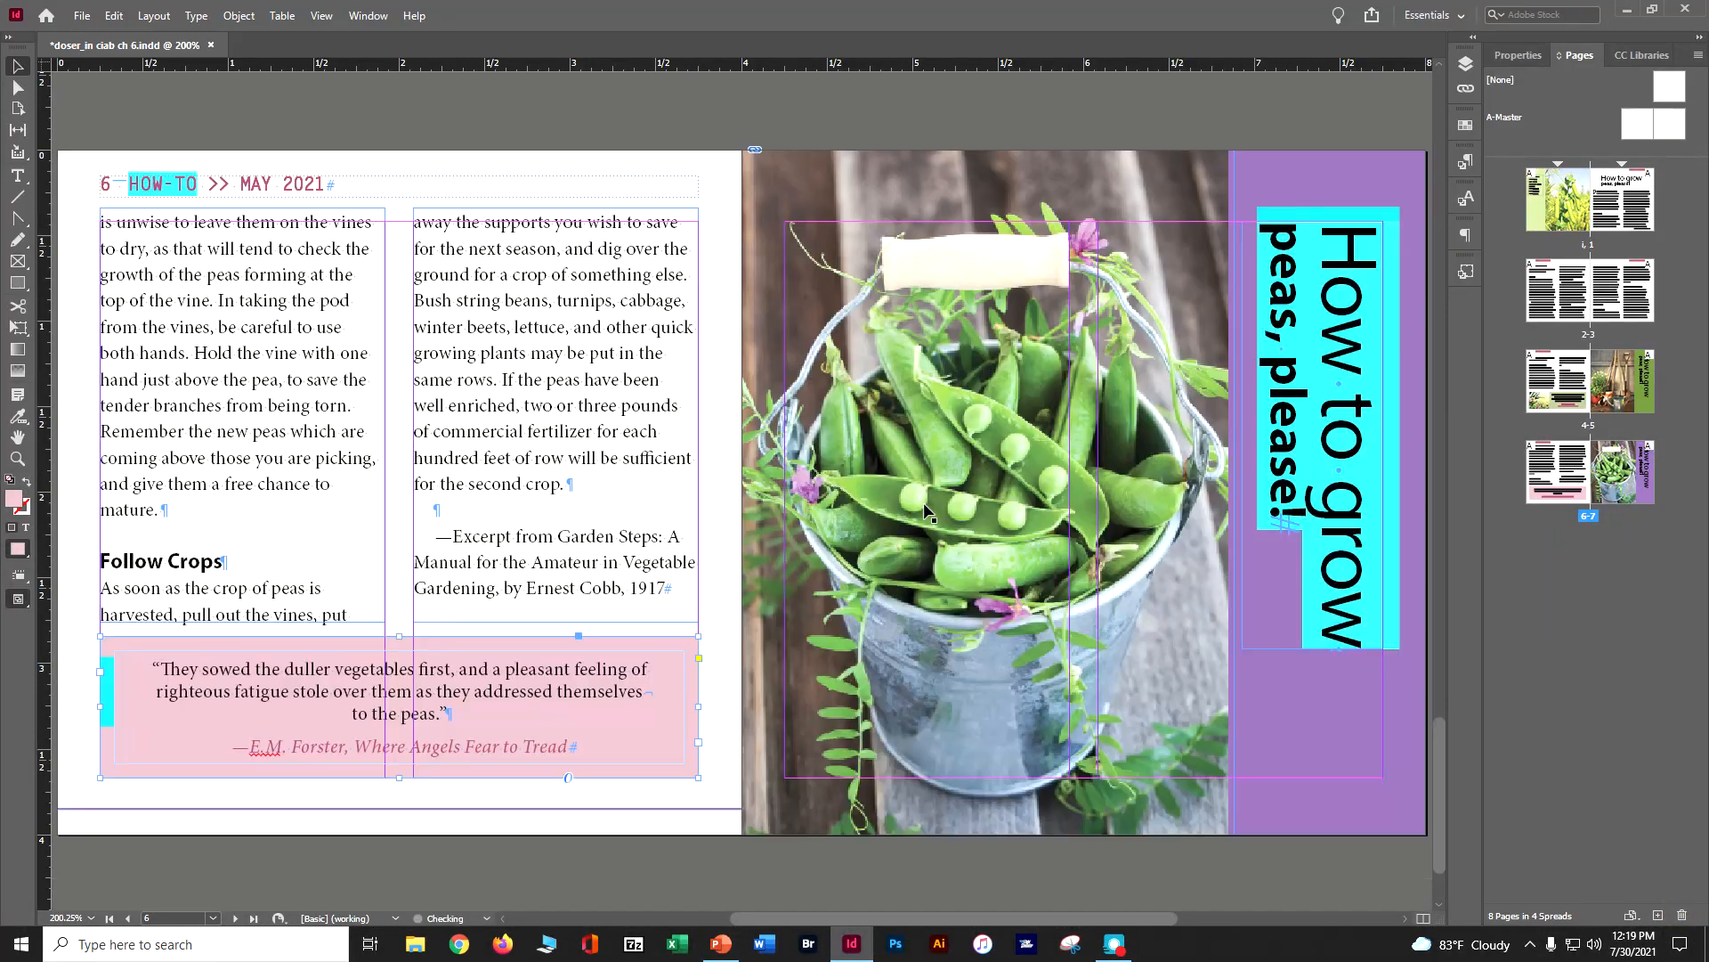
# Save the document and package it into the Lesson06 folder, ending the package folder's name in "pkg" instead of "Folder"
pyautogui.hotkey('ctrl', 's')
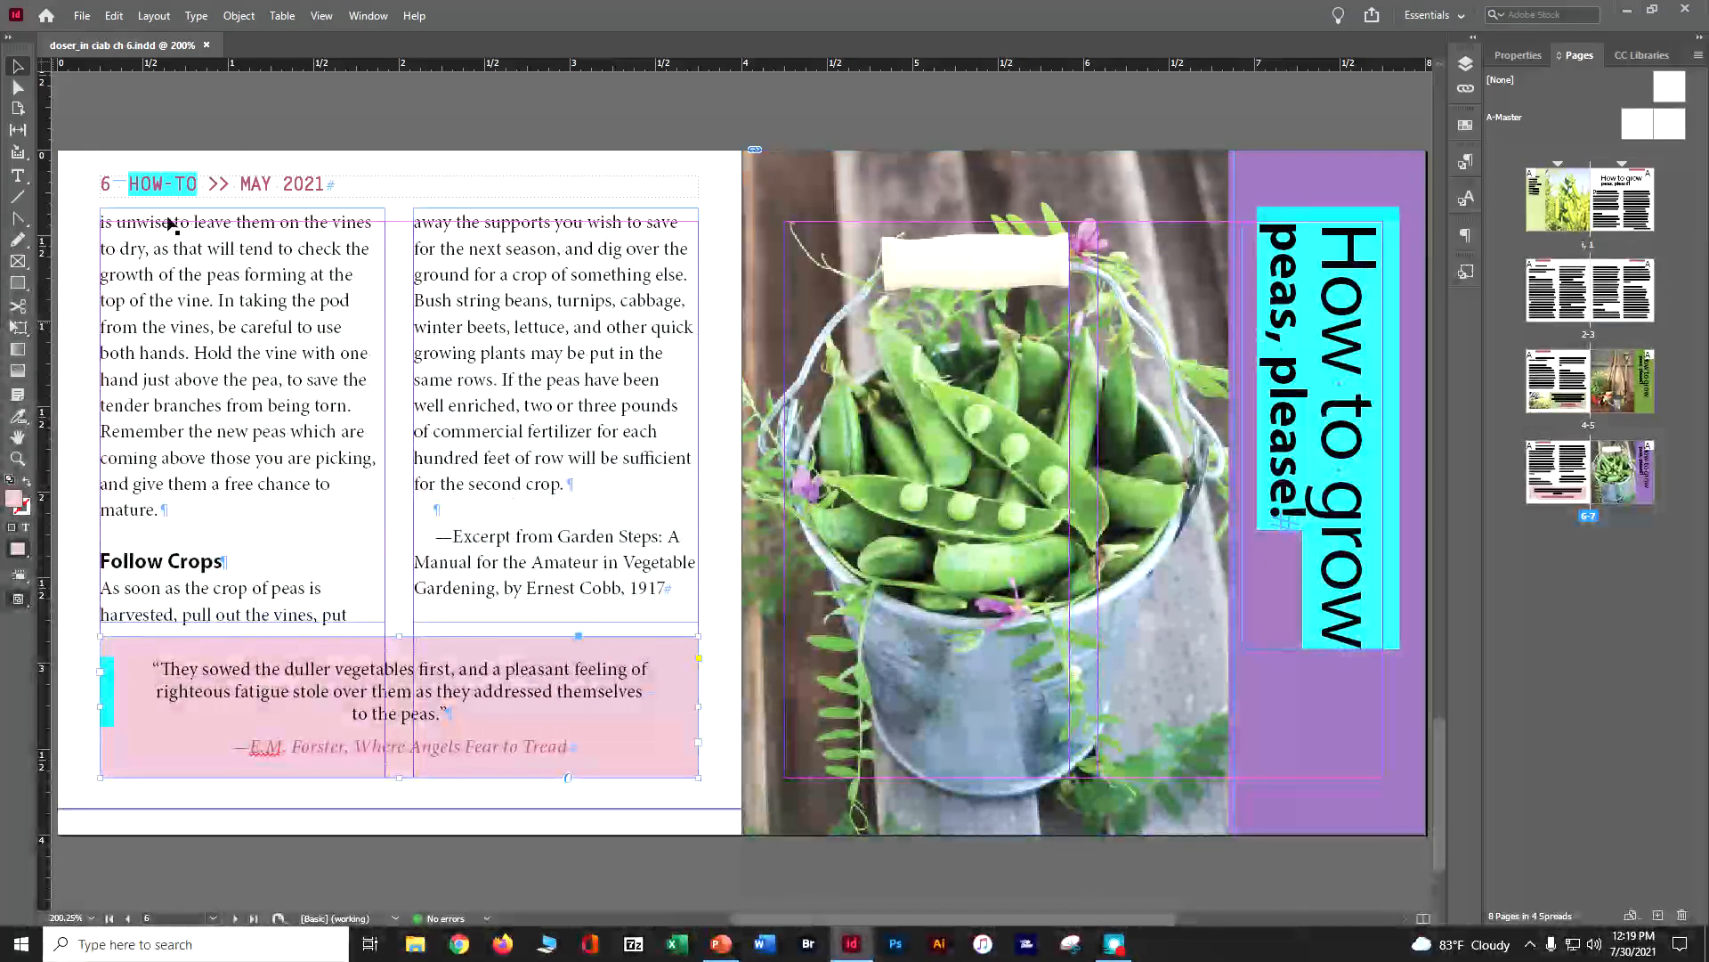
pyautogui.click(79, 18)
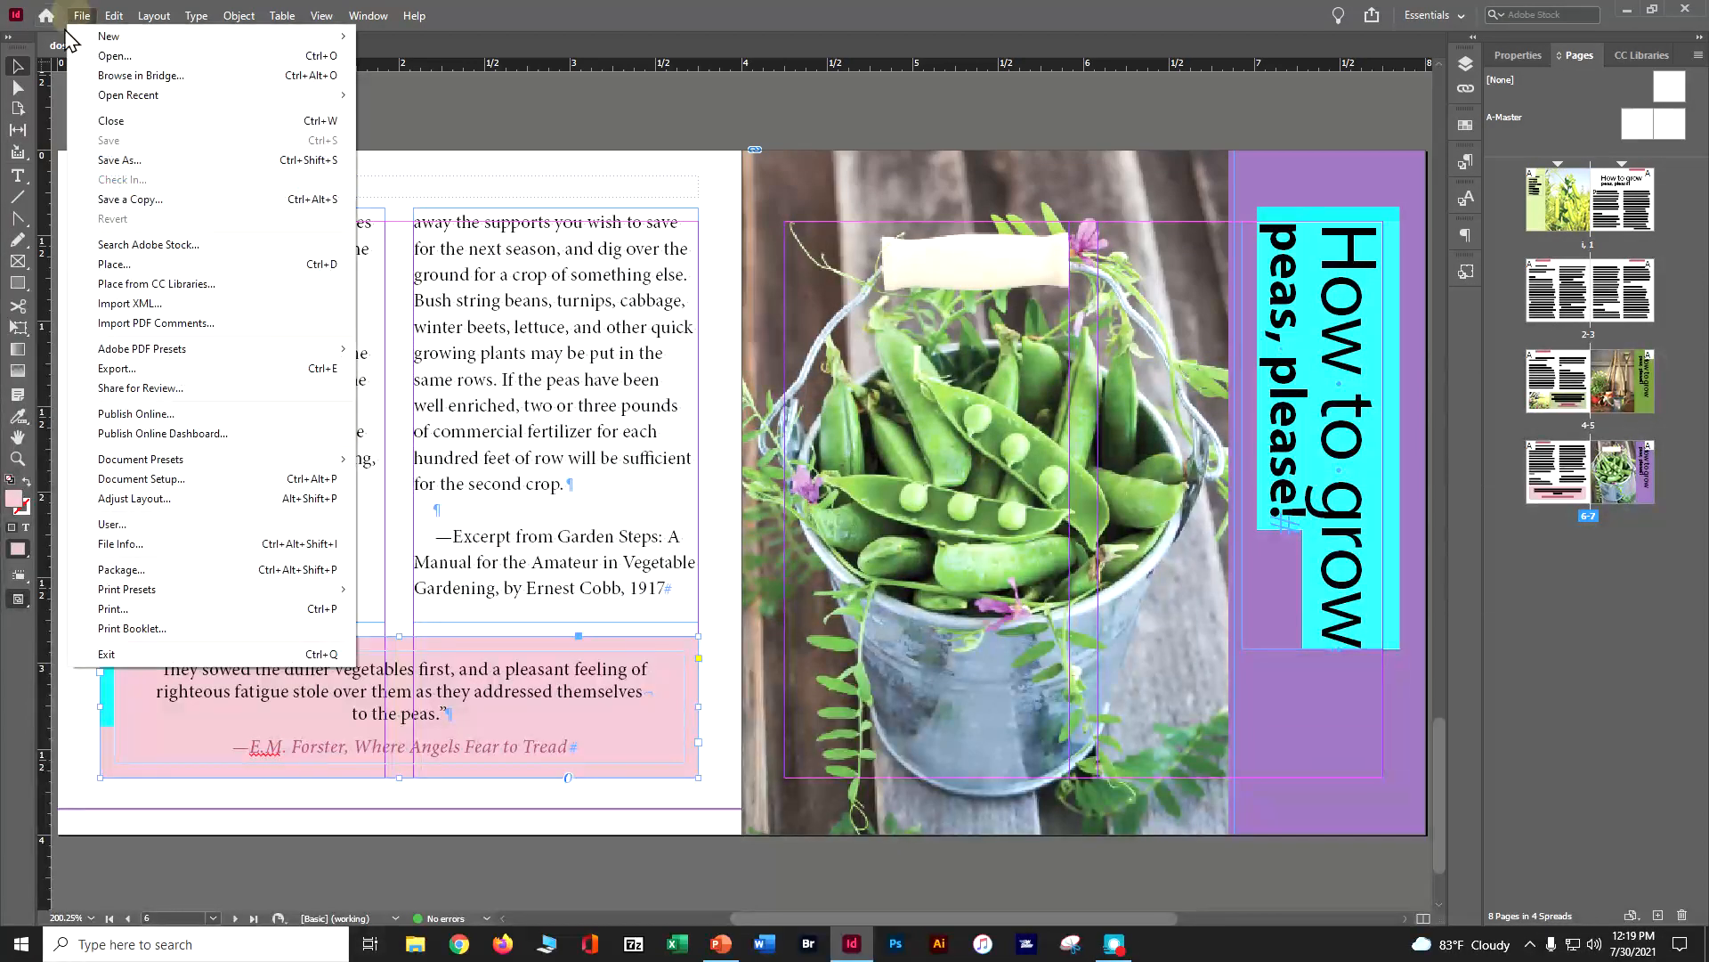
pyautogui.click(109, 570)
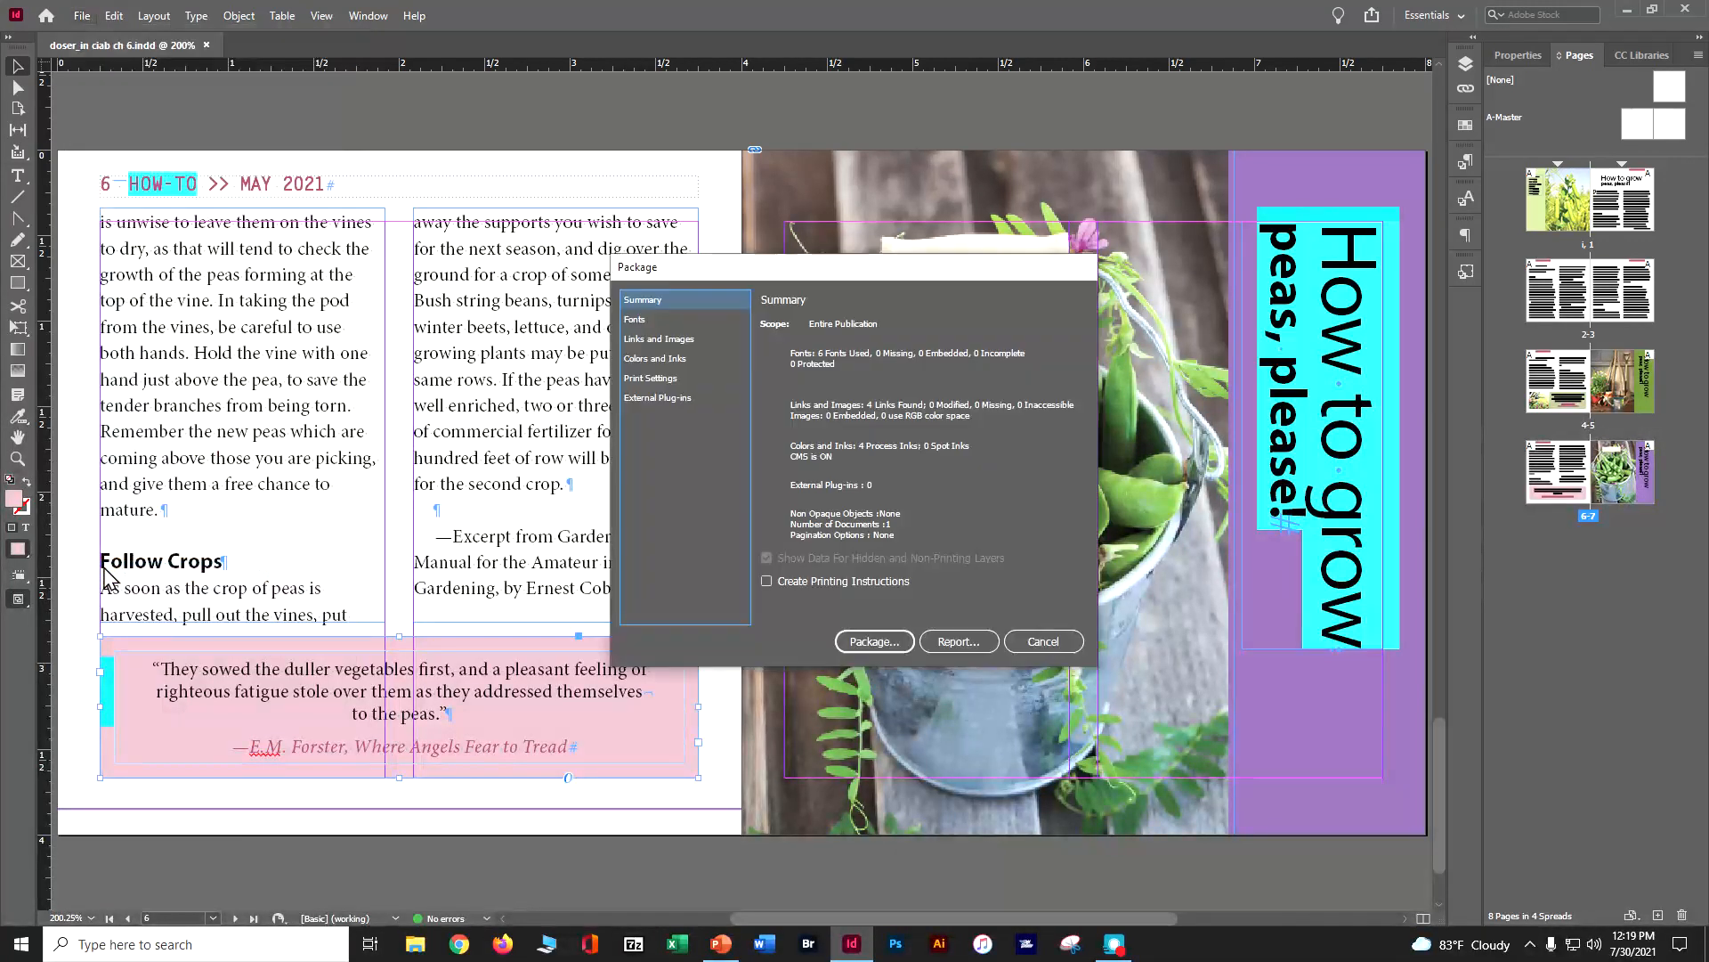
pyautogui.click(842, 640)
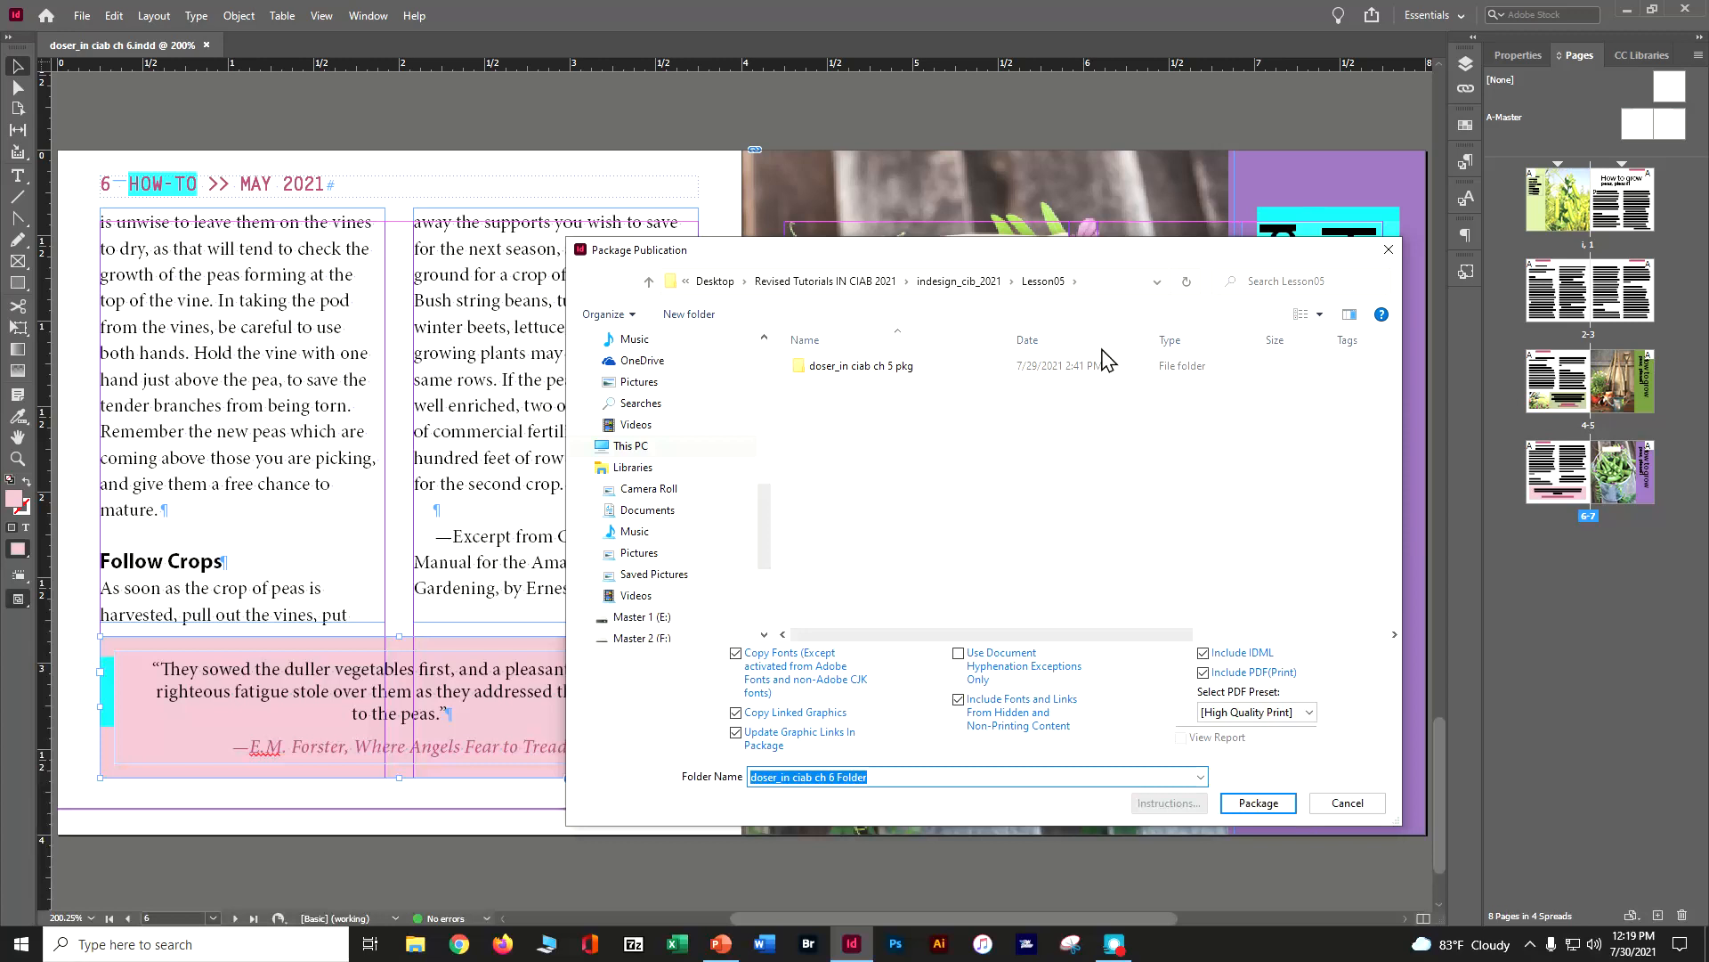
pyautogui.click(963, 282)
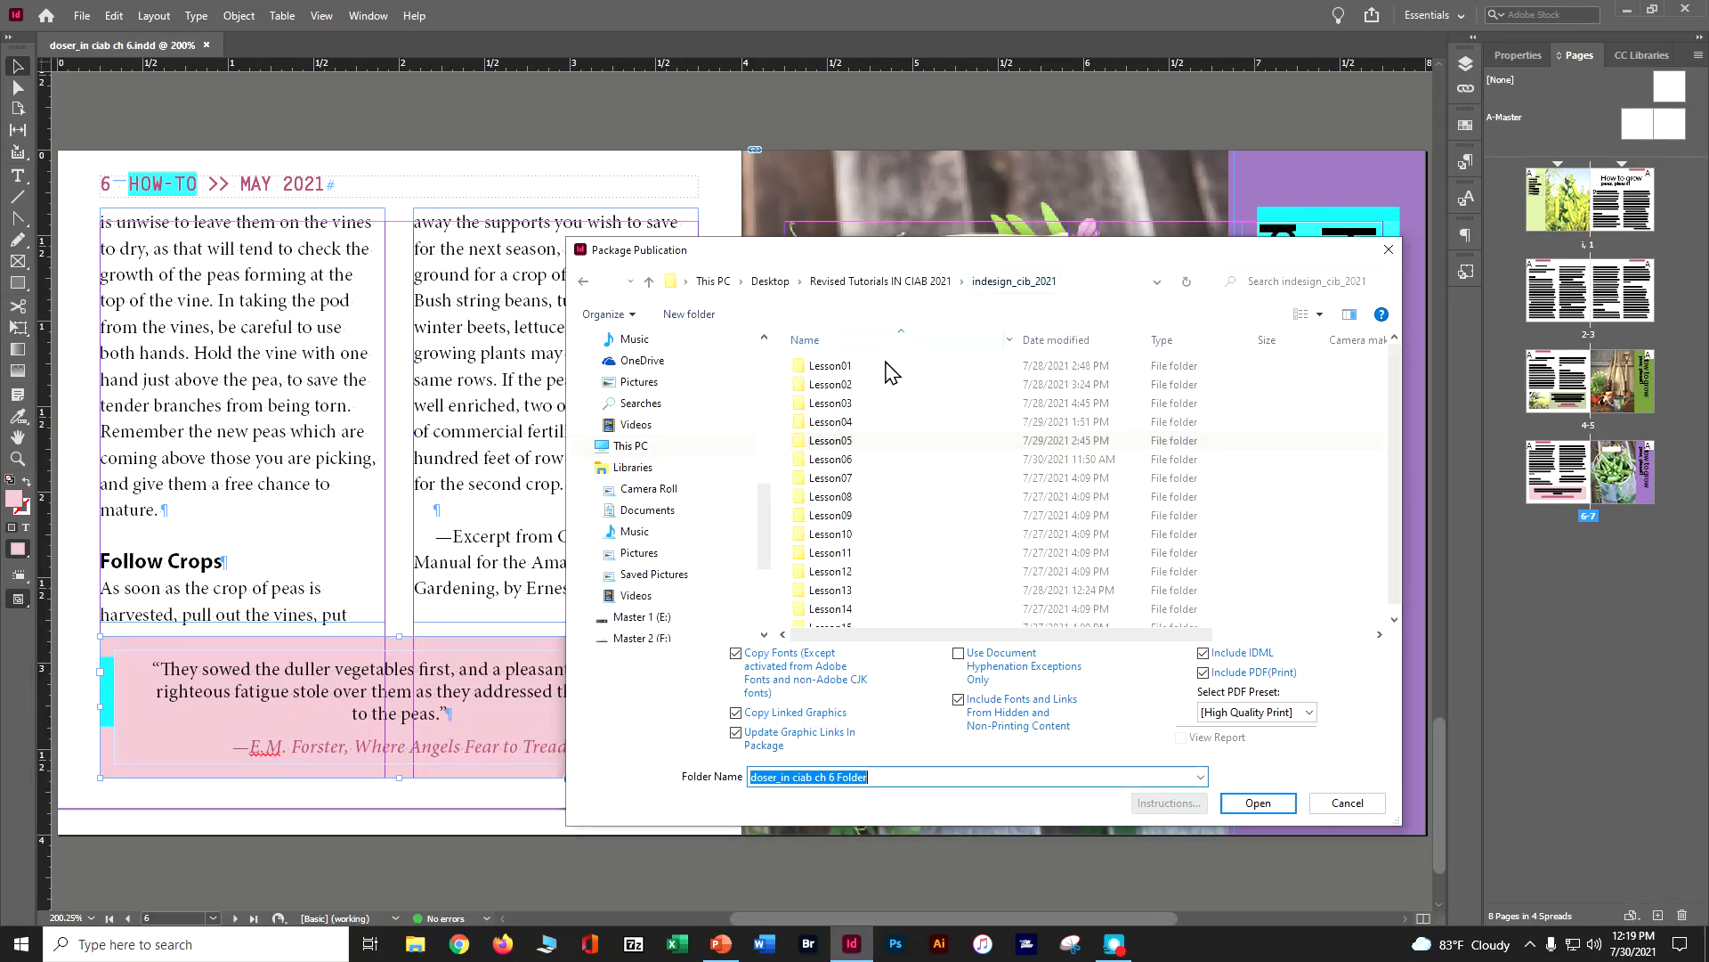
pyautogui.doubleClick(831, 460)
pyautogui.click(848, 777)
pyautogui.doubleClick(848, 776)
pyautogui.write('pkg')
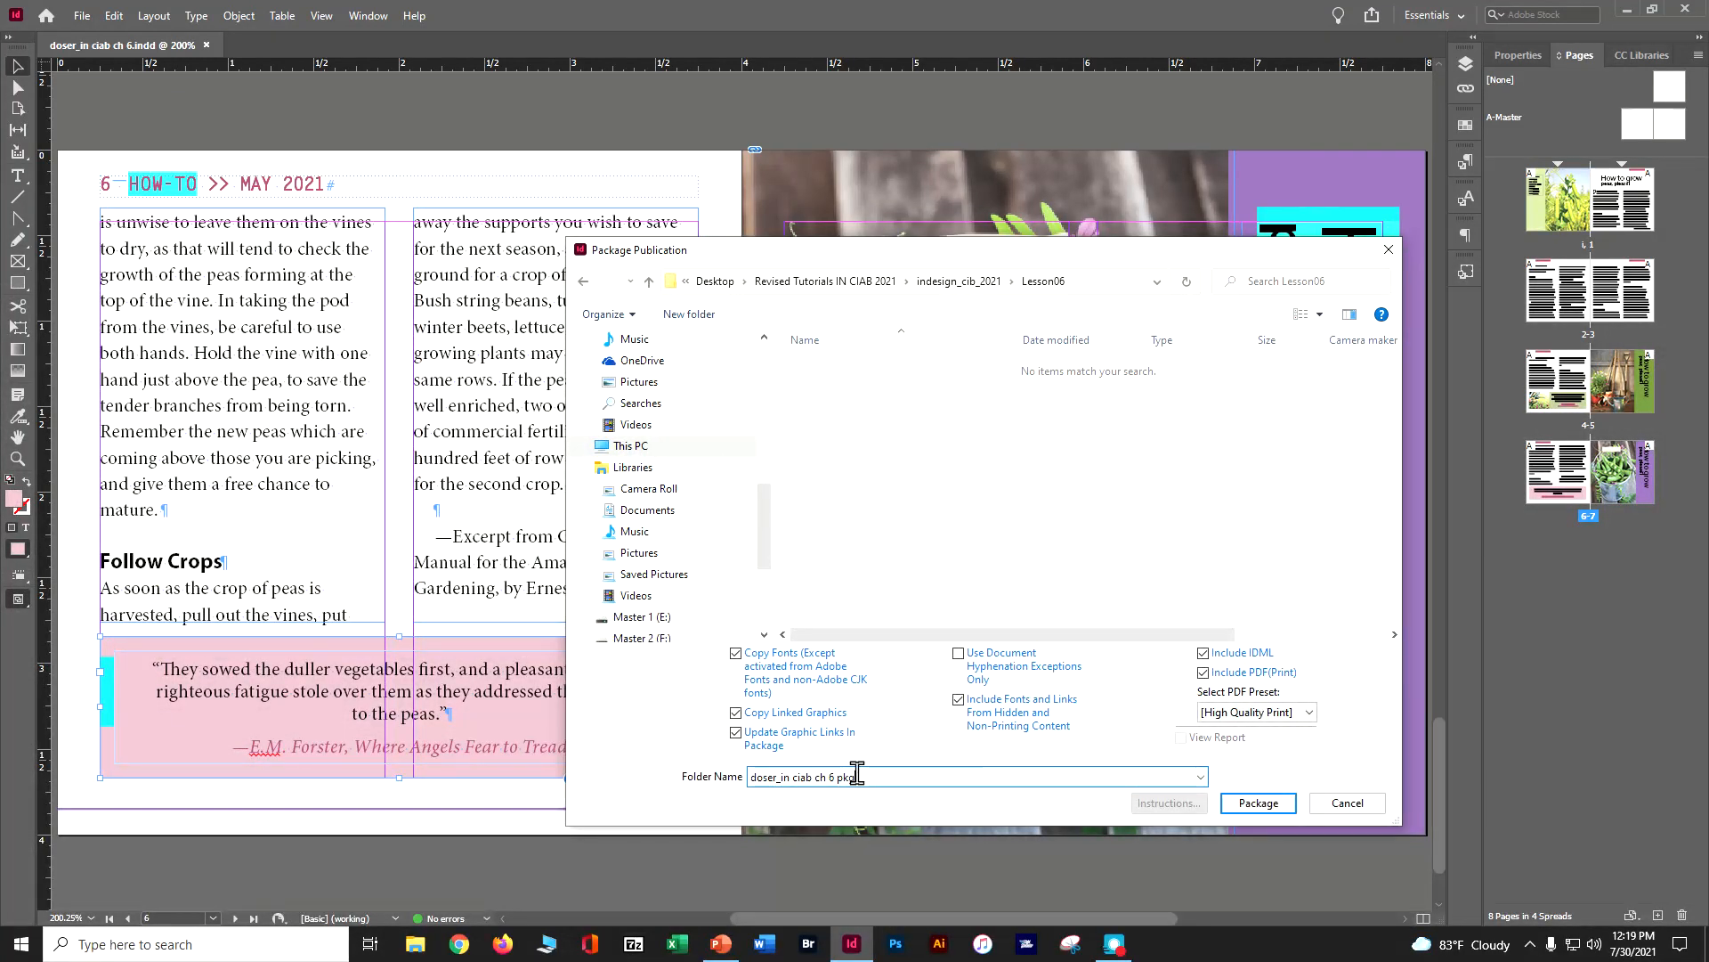
pyautogui.click(1261, 807)
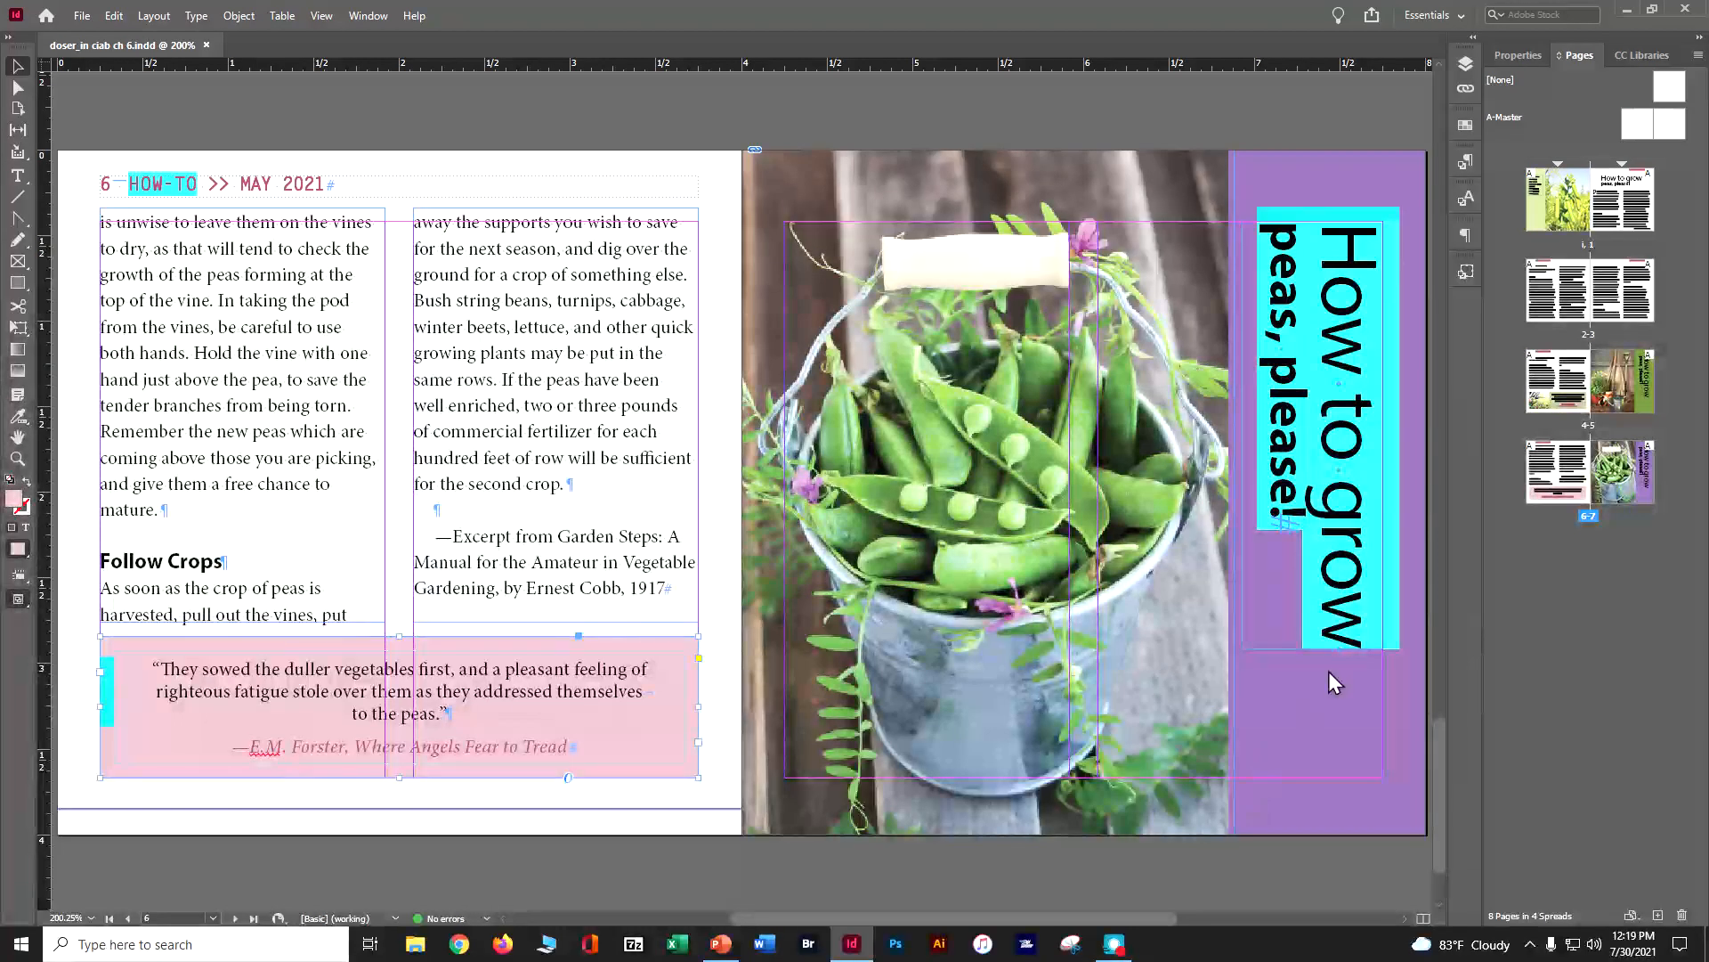
# Switch to the desktop's Revised Tutorials folder in File Explorer and examine the chapter 6 package folder's contents inside indesign_cib_2021, Lesson06
pyautogui.click(1627, 8)
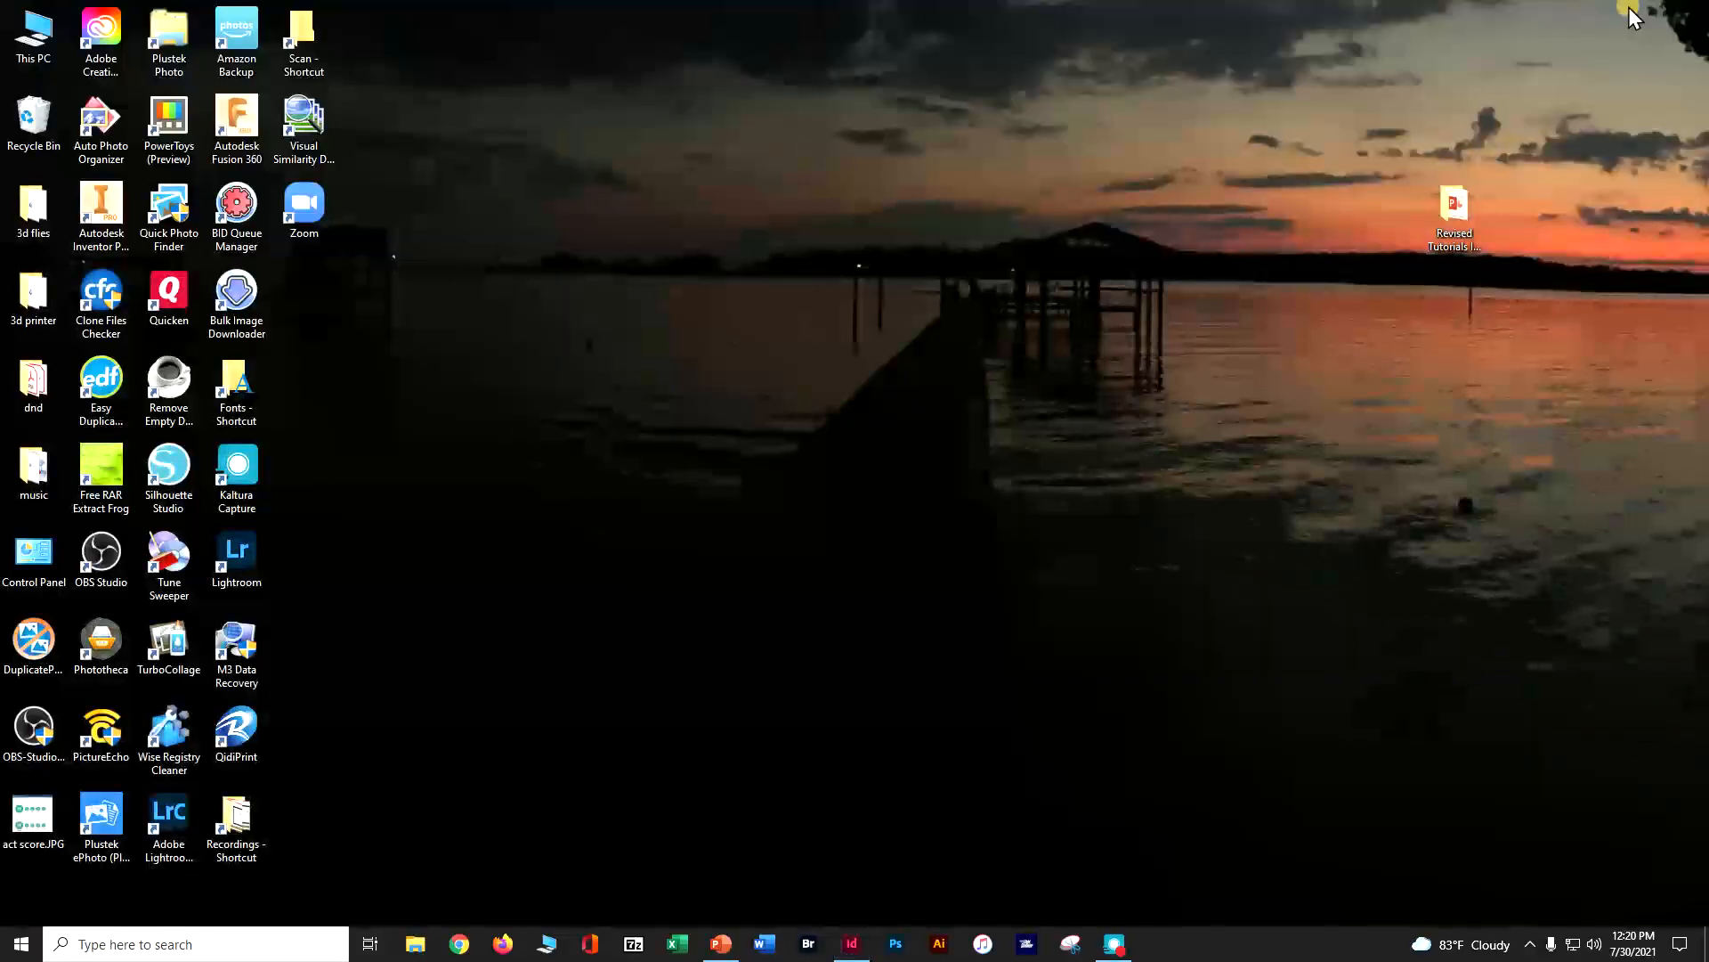
pyautogui.doubleClick(1454, 209)
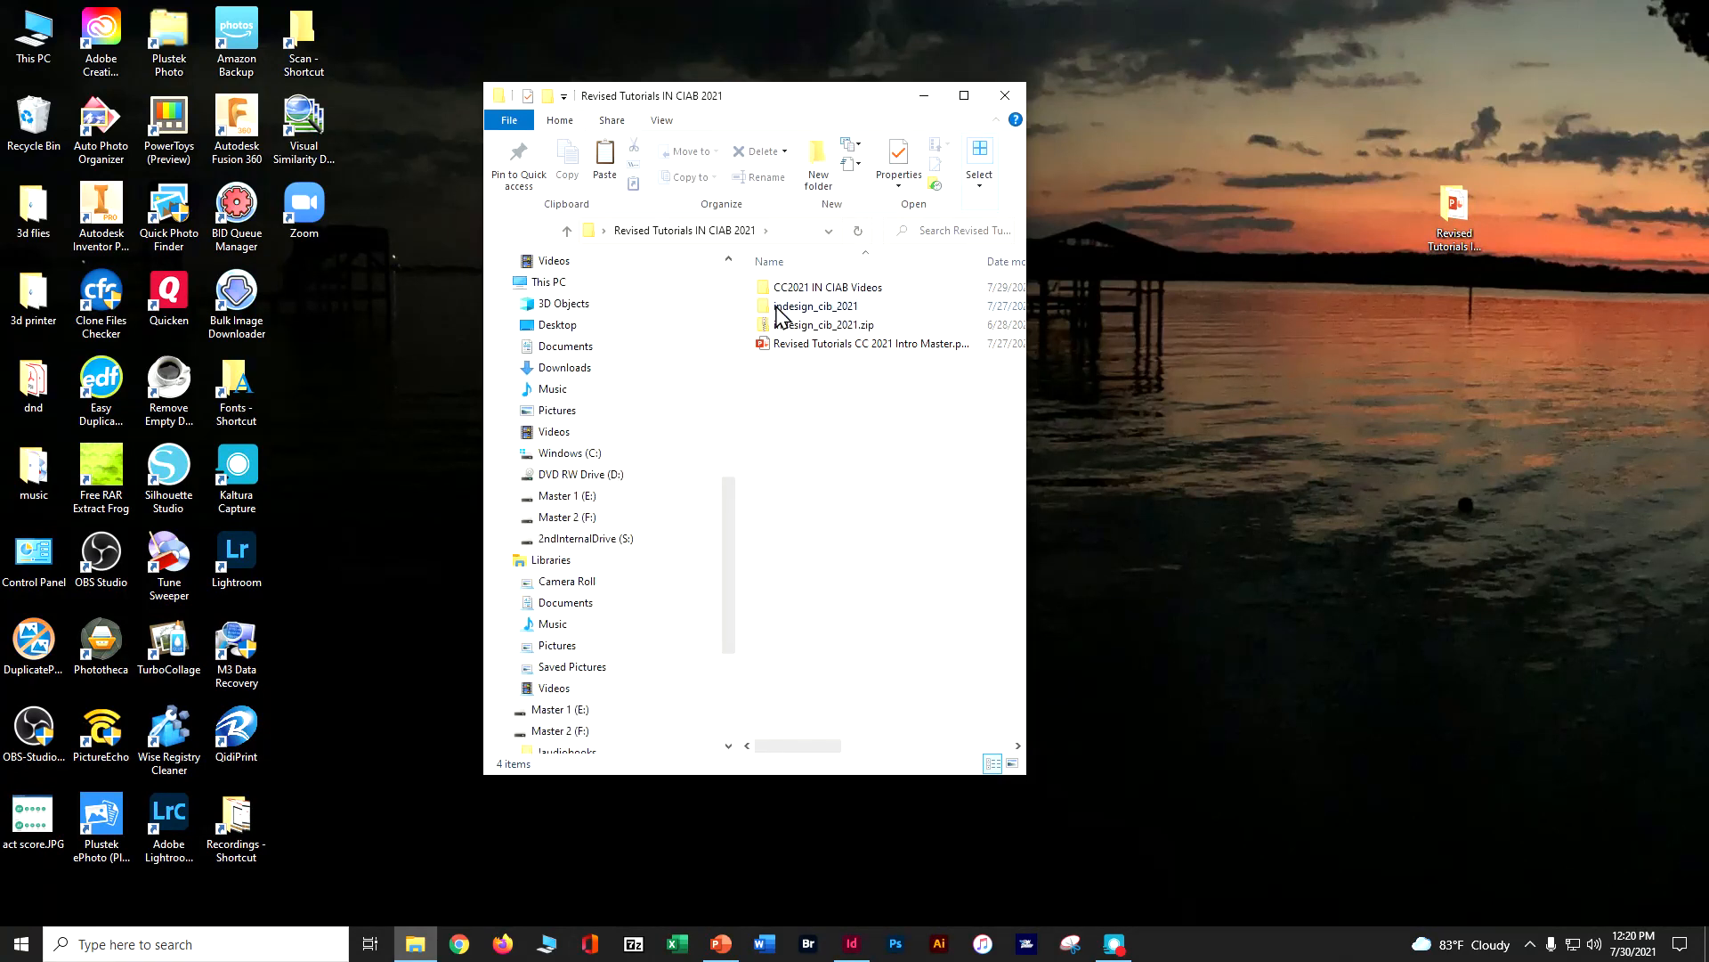
pyautogui.doubleClick(777, 308)
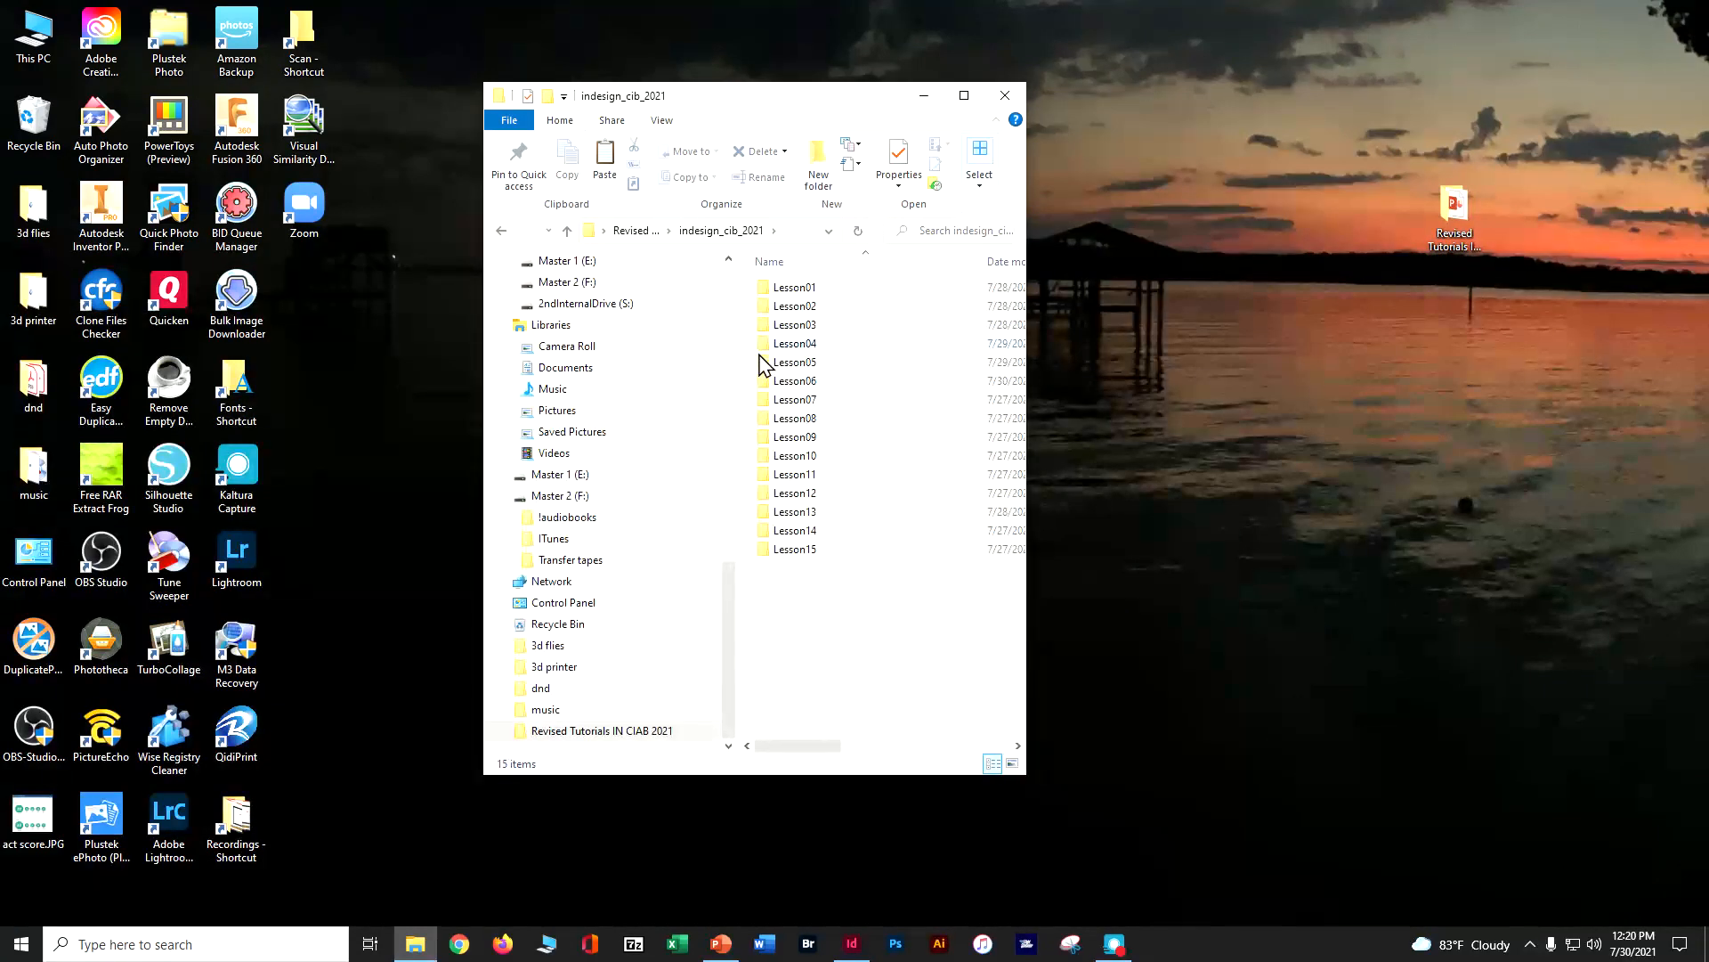
pyautogui.doubleClick(777, 382)
pyautogui.click(799, 289)
pyautogui.doubleClick(799, 289)
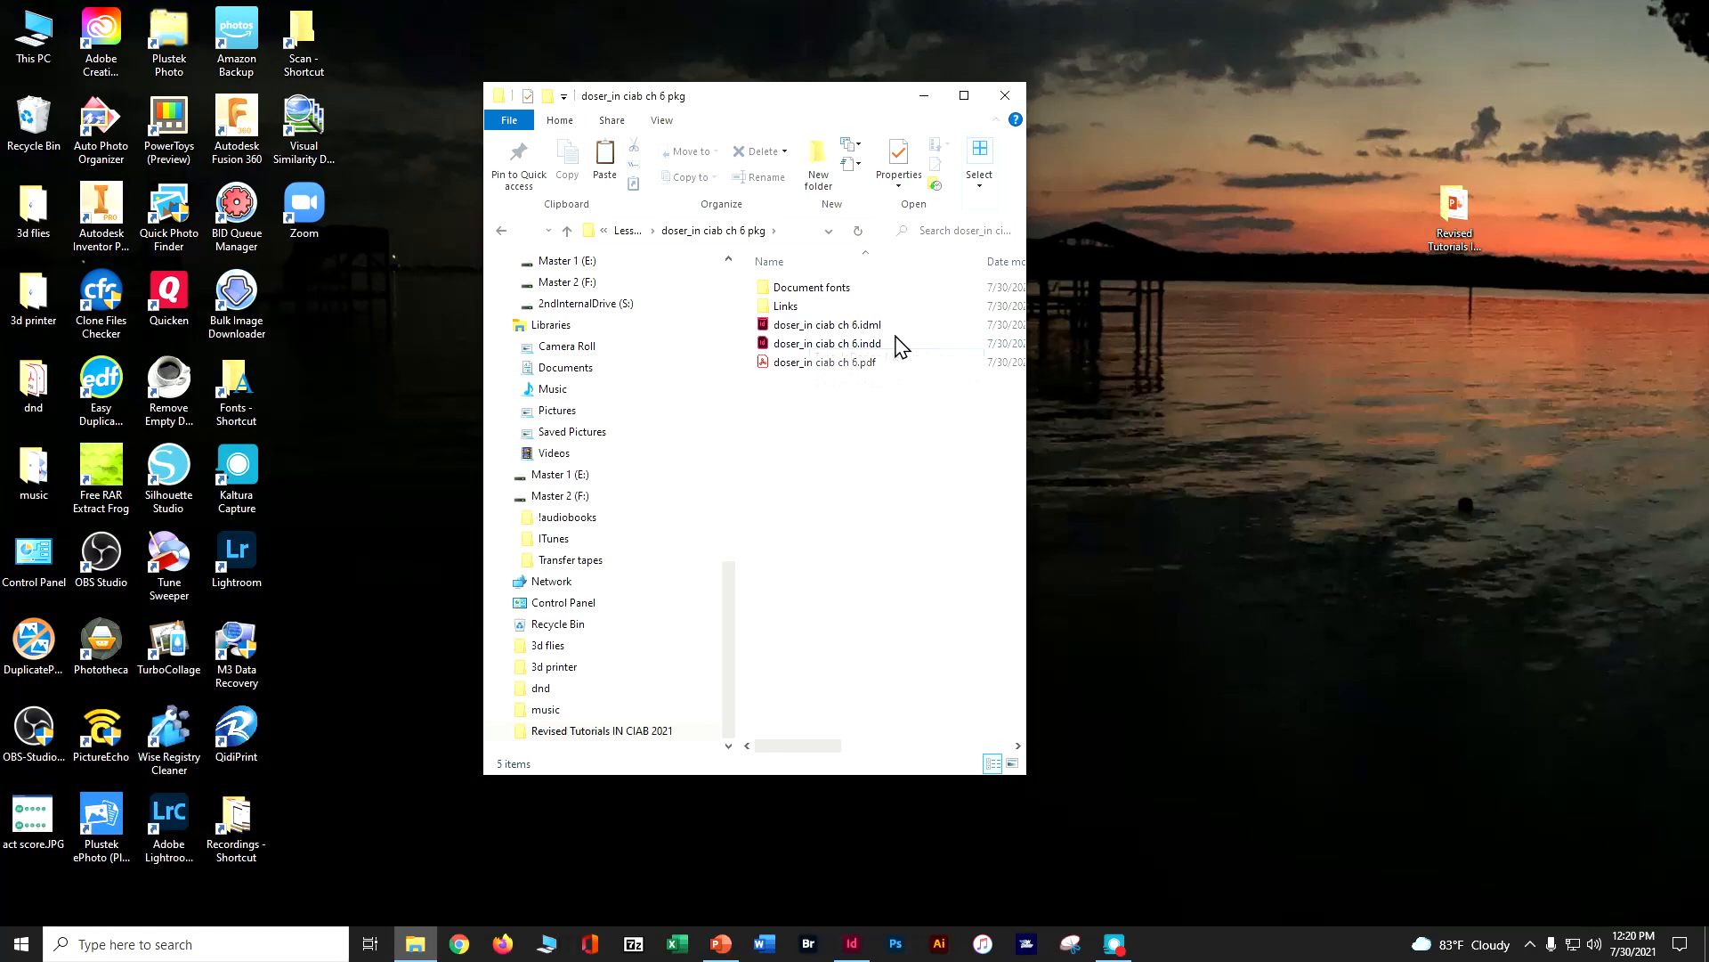
# Return to the Lesson06 folder and compress the chapter 6 package folder into a zipped folder
pyautogui.click(501, 231)
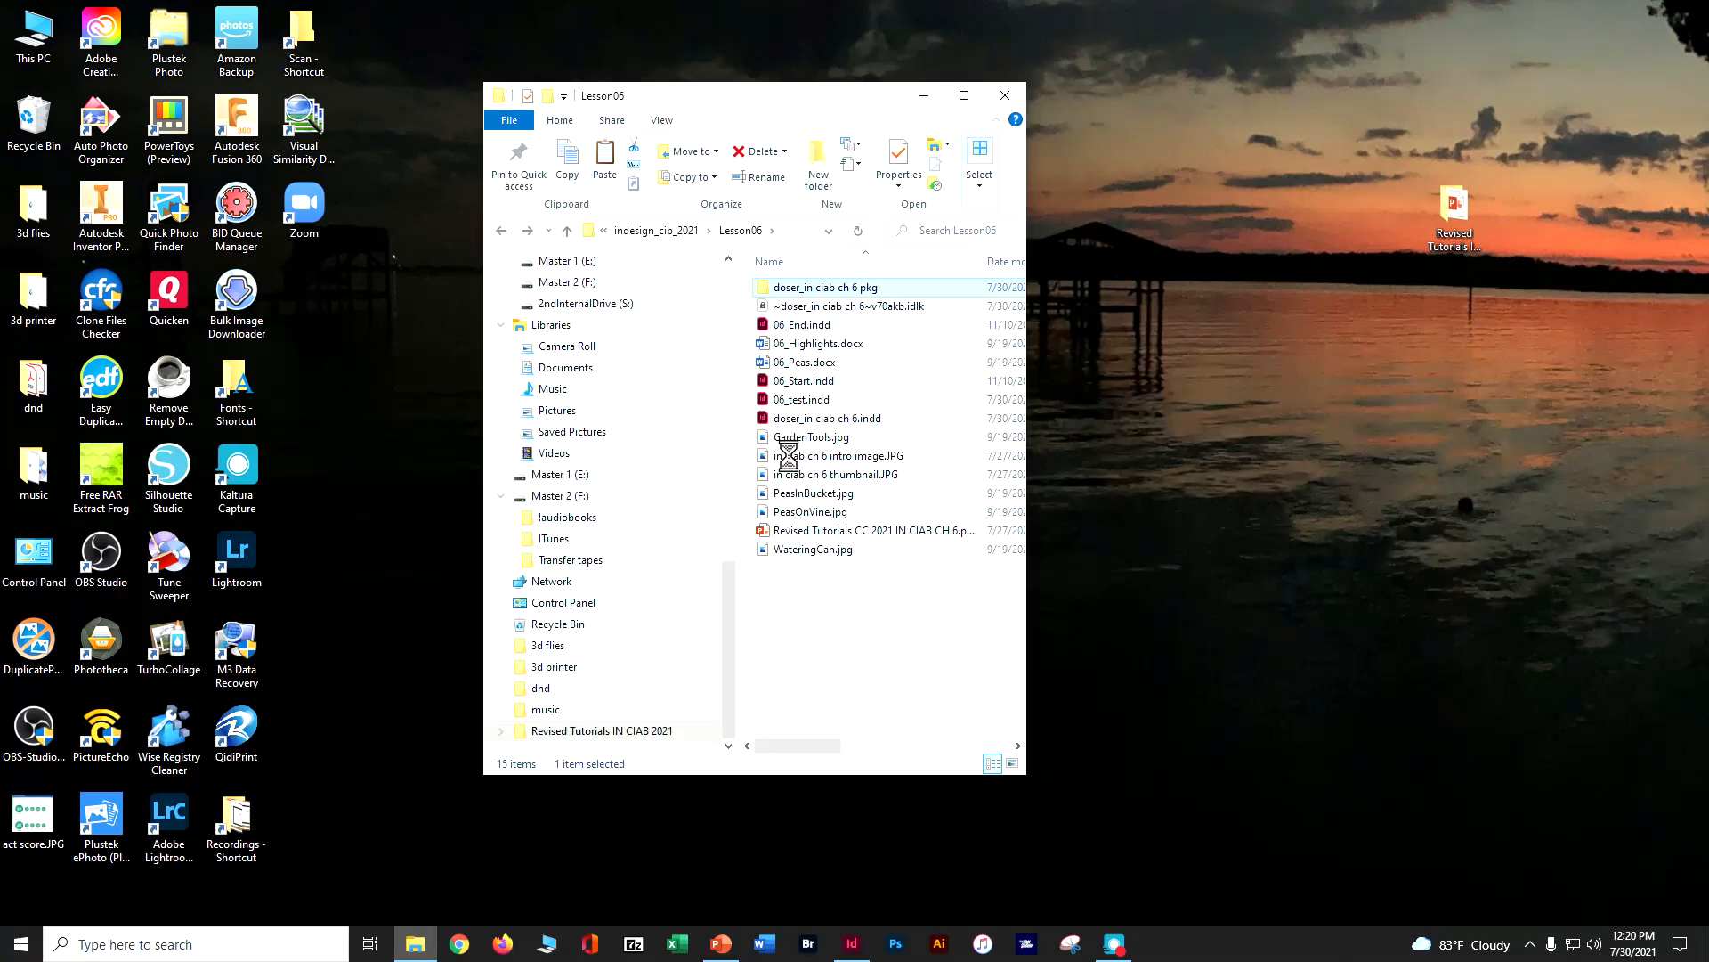
pyautogui.rightClick(801, 526)
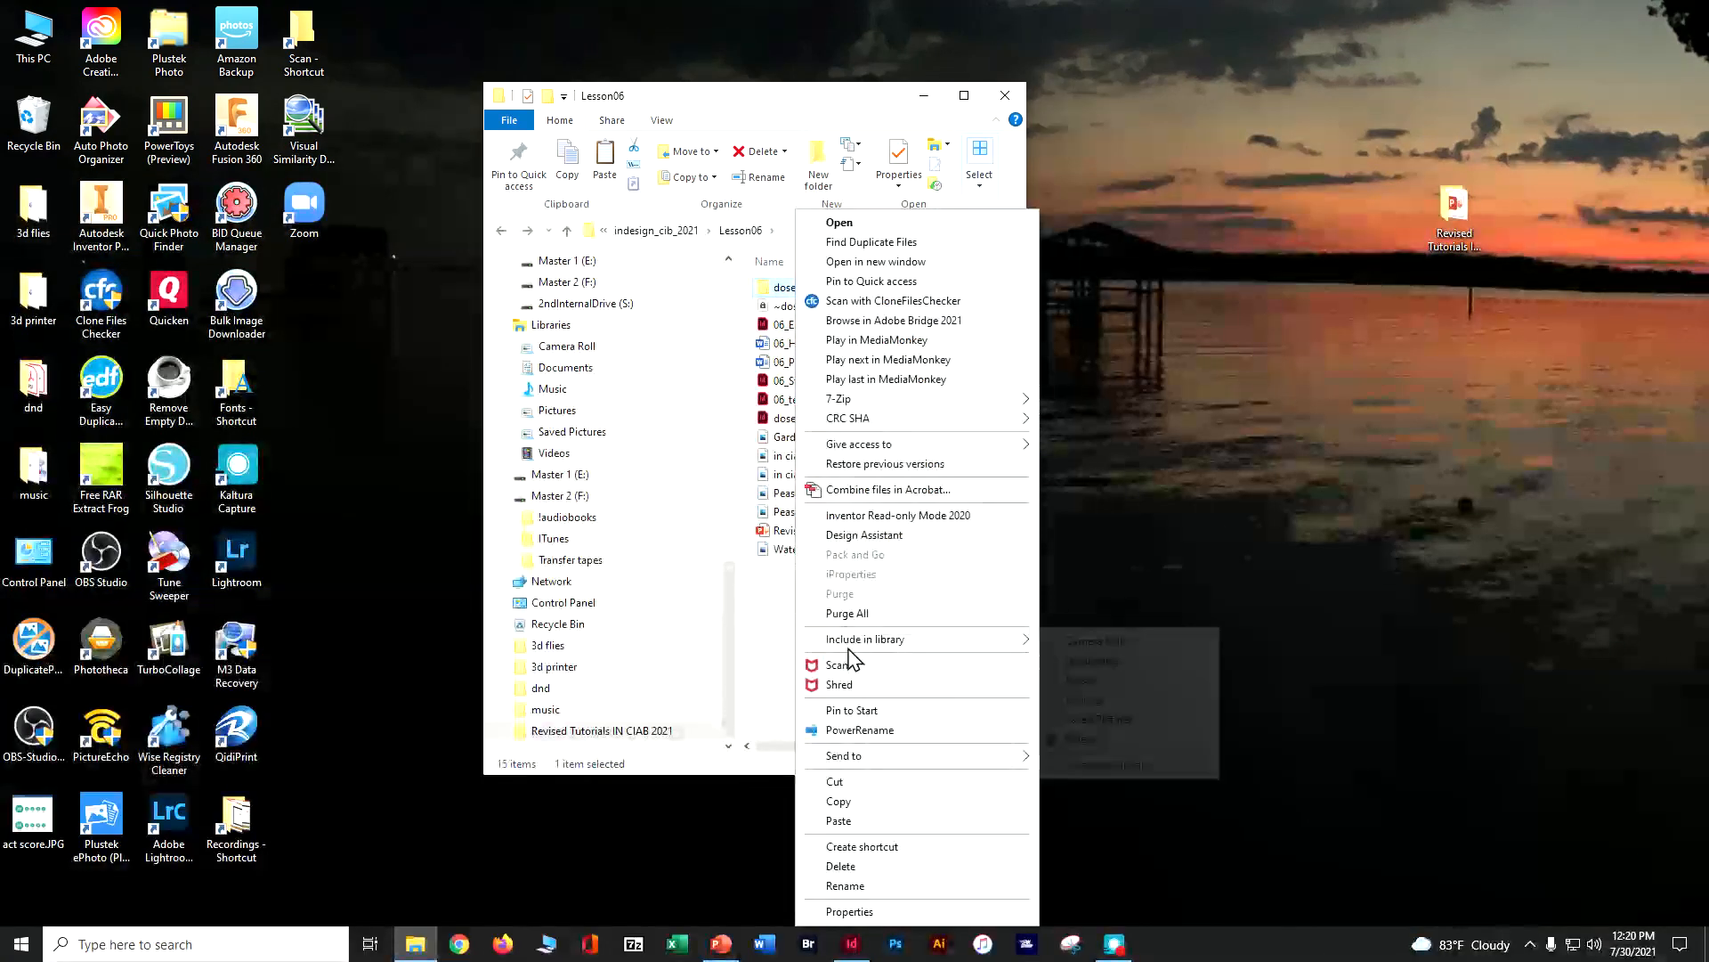
pyautogui.moveTo(881, 764)
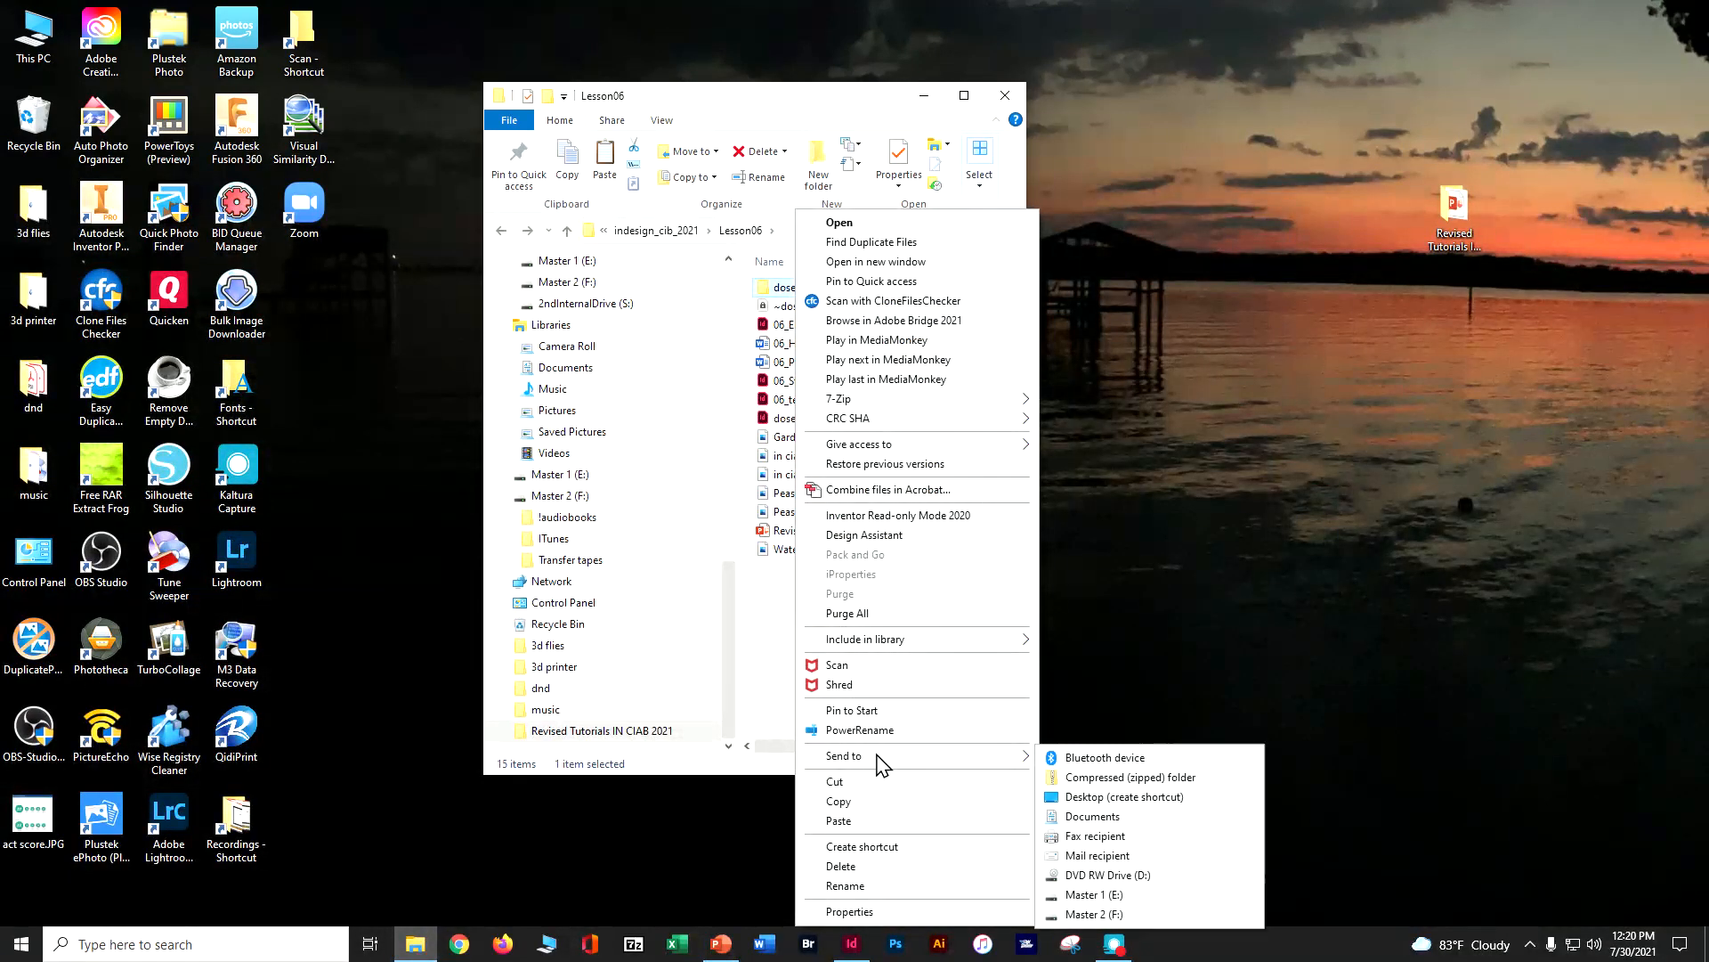
pyautogui.click(1105, 778)
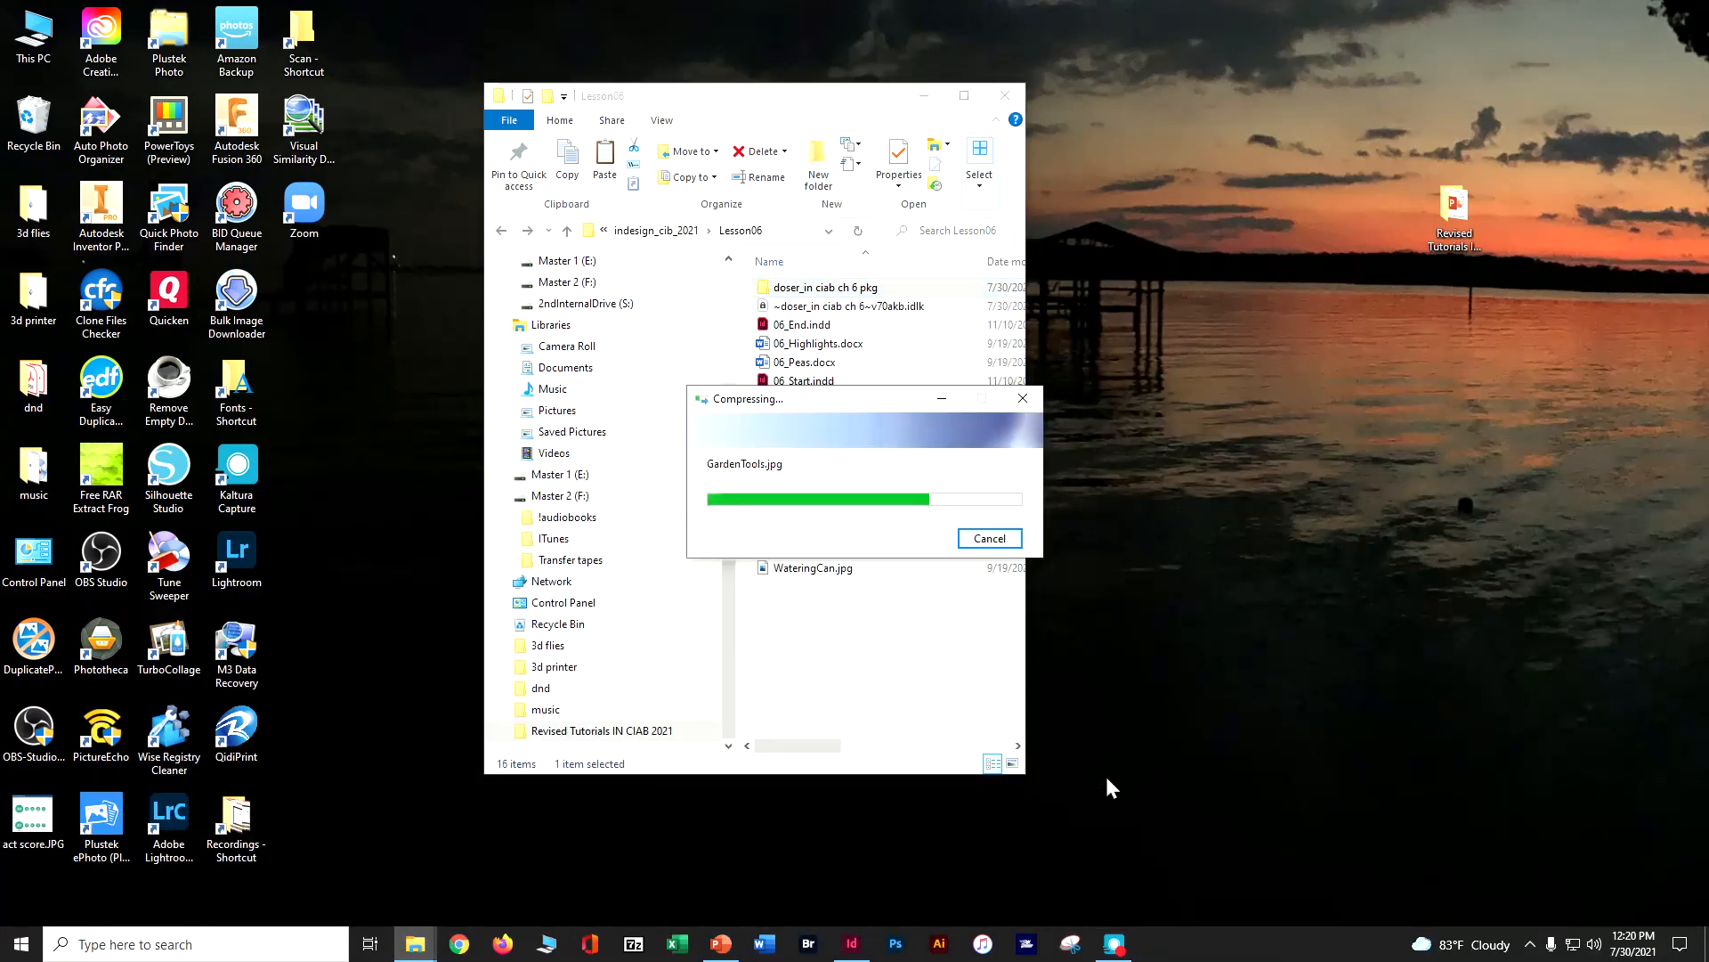